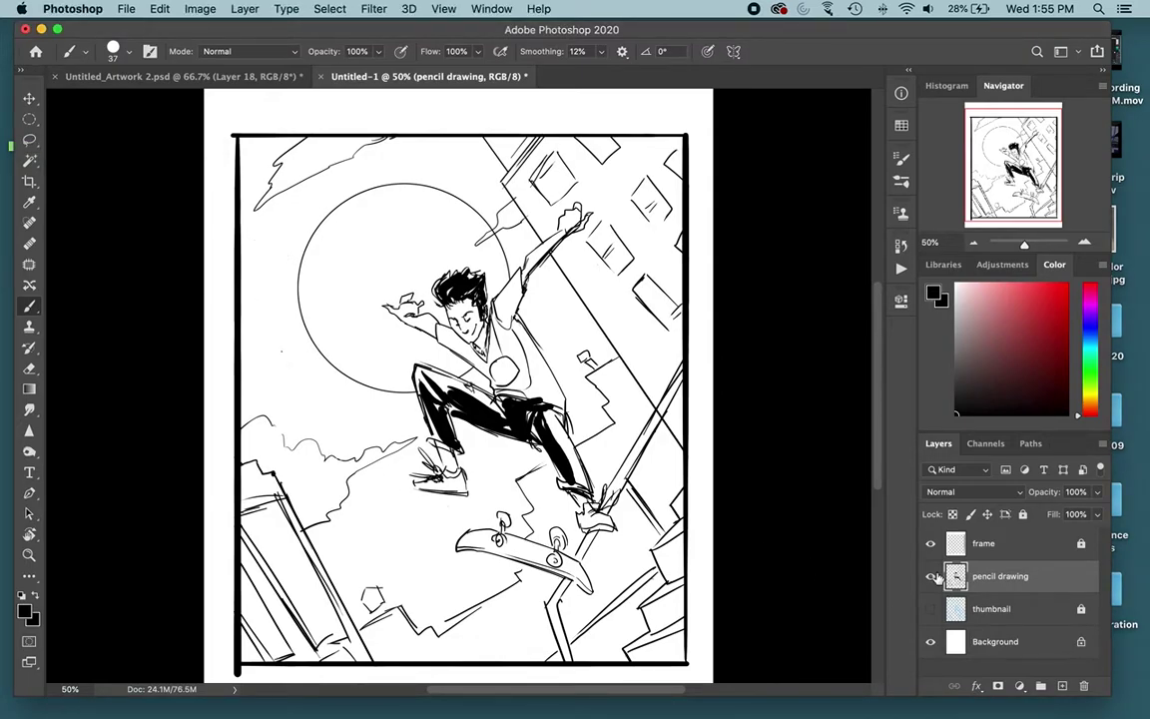
Draw a curved test stroke inside the moon circle on the pencil drawing layer and undo it.
drag(350, 283, 341, 343)
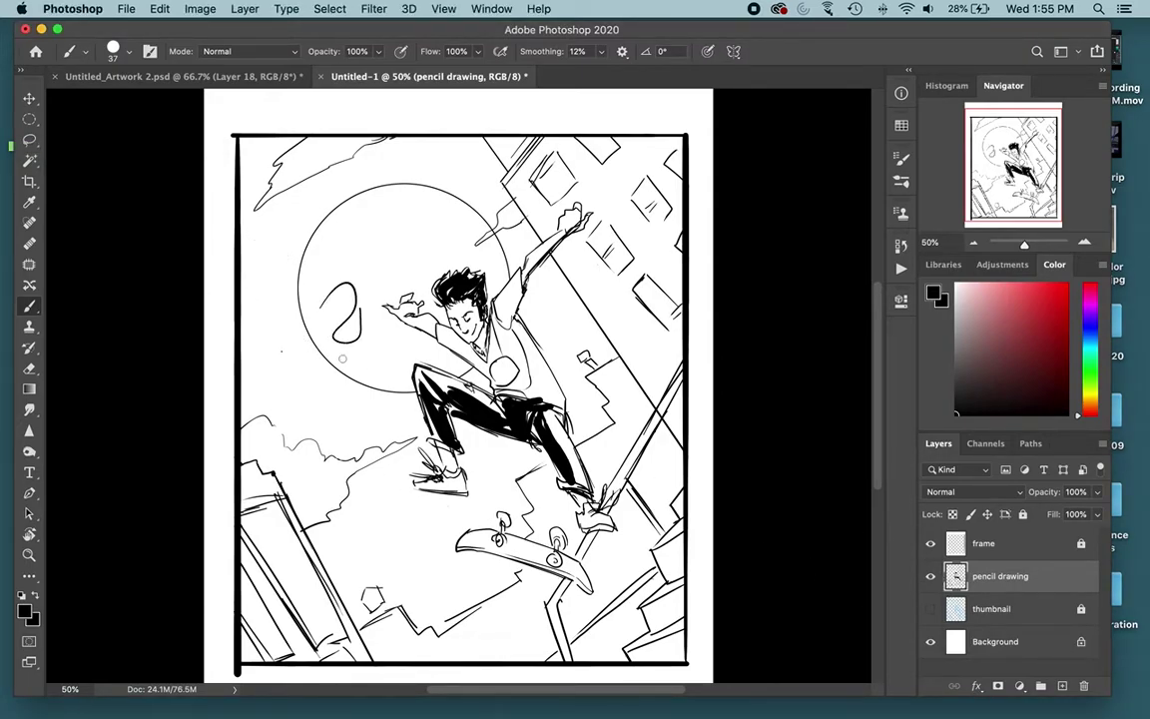
key(super+z)
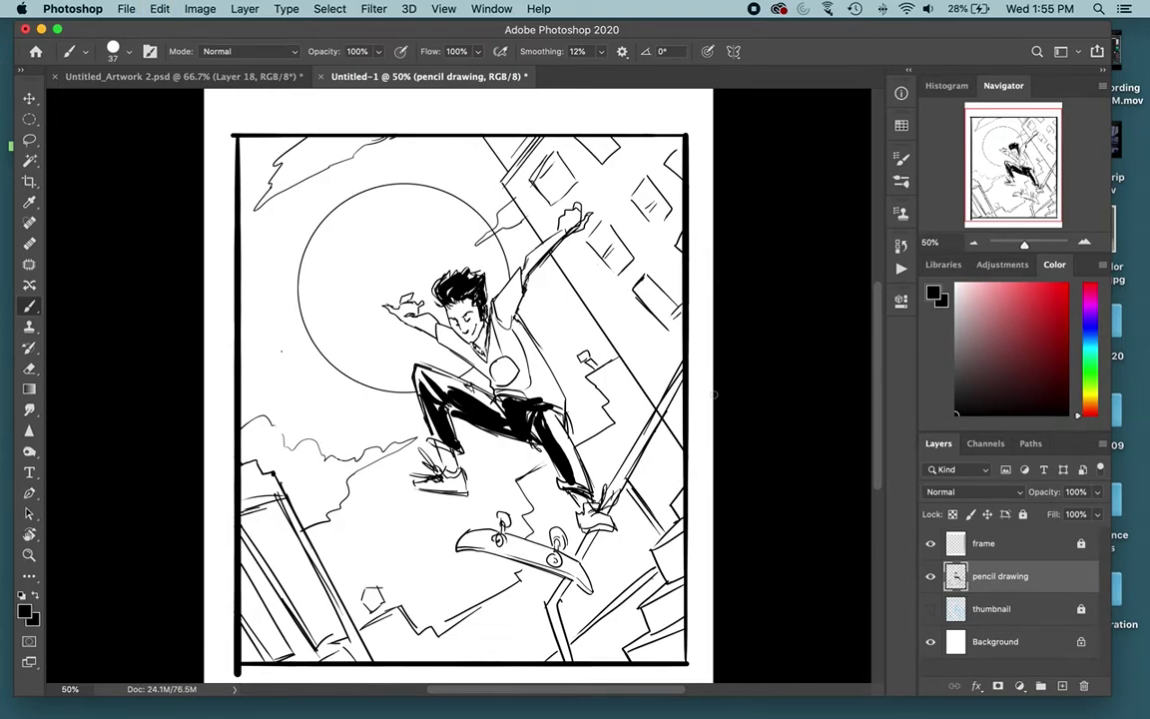
Toggle the visibility of the pencil drawing and frame layers to check what each one contains.
click(930, 577)
click(930, 577)
click(930, 577)
click(930, 577)
click(931, 544)
click(931, 544)
click(931, 544)
click(931, 543)
click(931, 544)
click(931, 544)
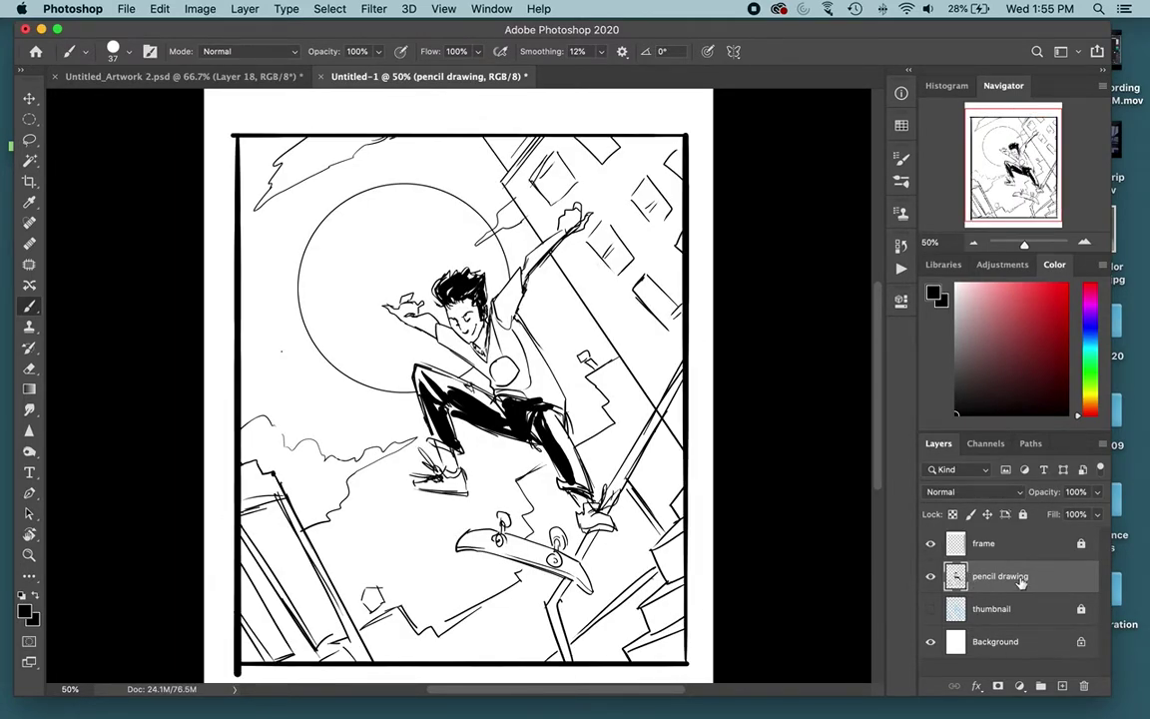
Lock the pencil drawing layer and add a layer named "flat color" directly above the thumbnail layer.
click(1022, 514)
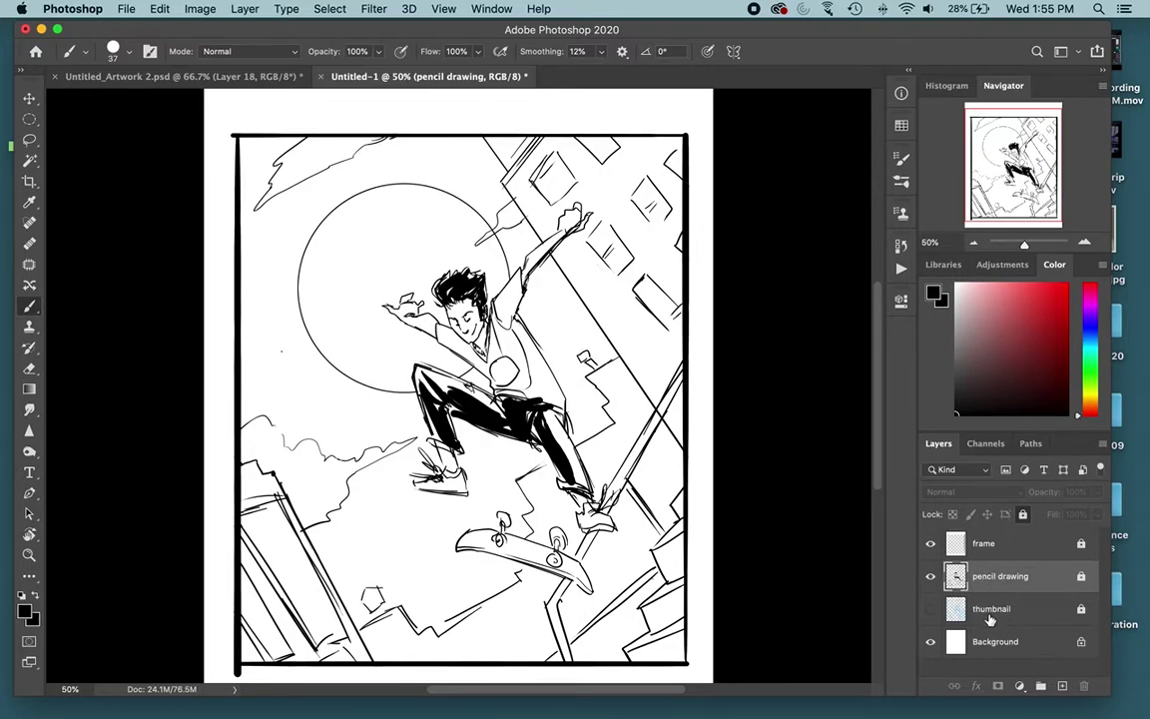
click(1010, 610)
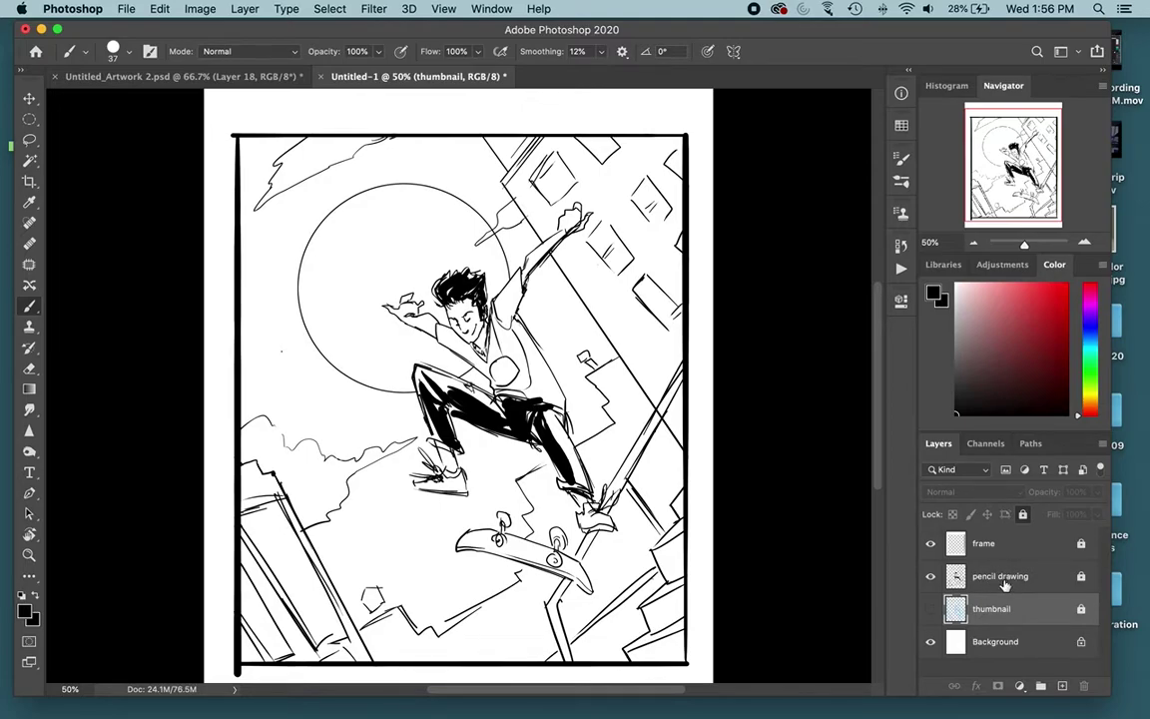
key(super+shift+alt+n)
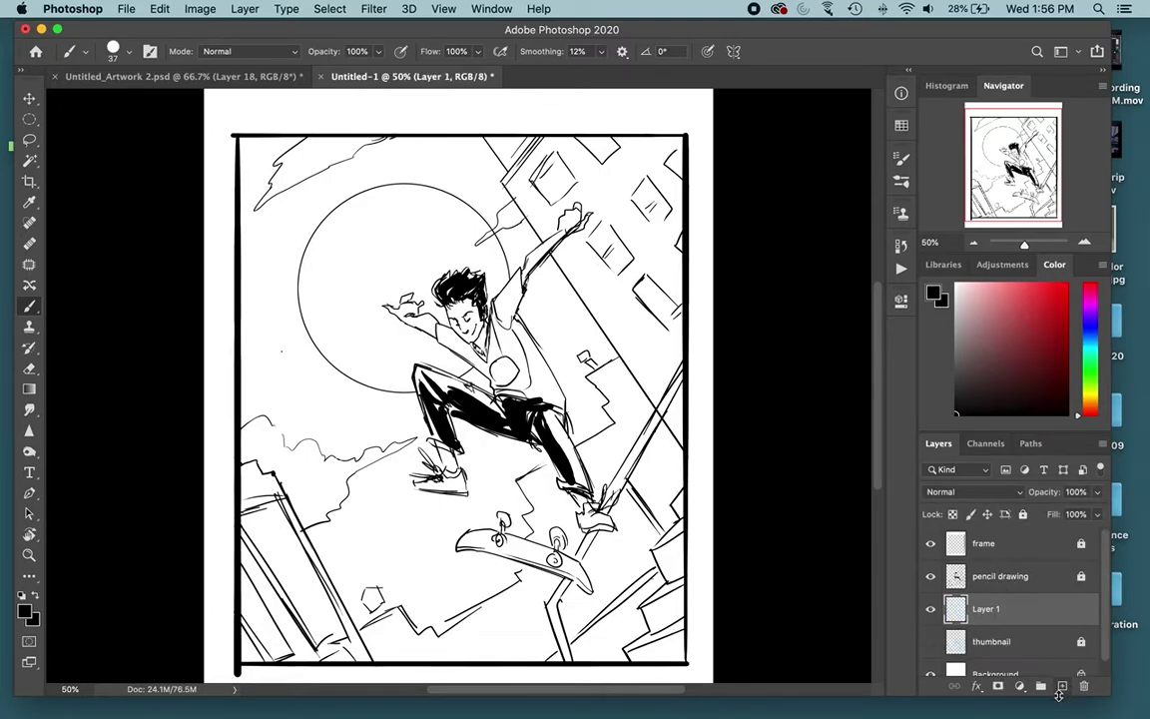
double_click(985, 610)
key(BackSpace)
click(930, 642)
key(Return)
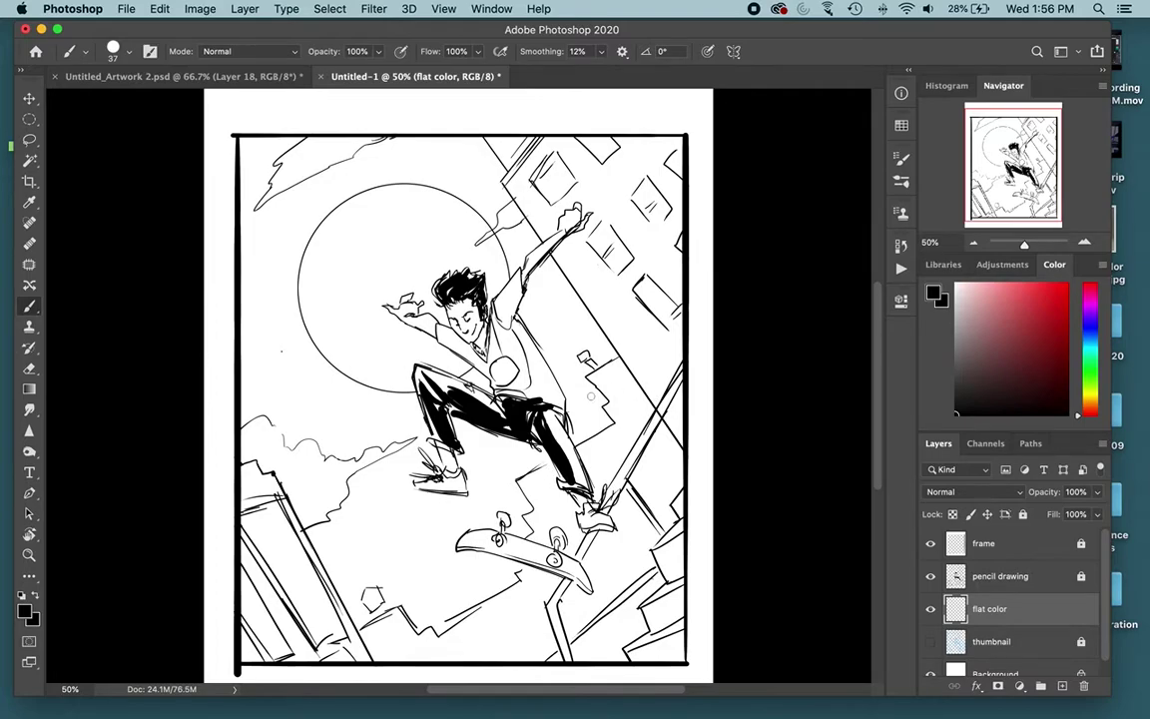
Hide the frame layer so the full pencil drawing is exposed.
click(930, 543)
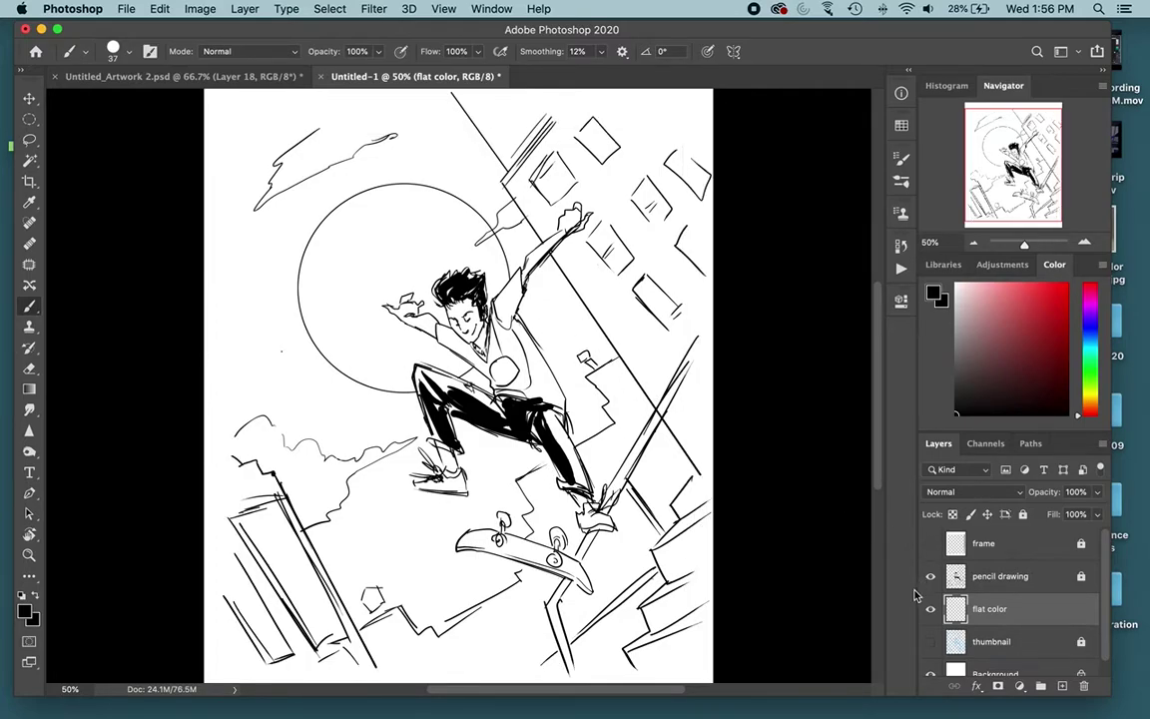
click(930, 544)
click(931, 544)
click(930, 545)
click(928, 547)
Paint a vertical stack of bright, deeper, muted and dark navy blue swatches on the flat color layer beside the drawing.
click(1088, 335)
click(1045, 288)
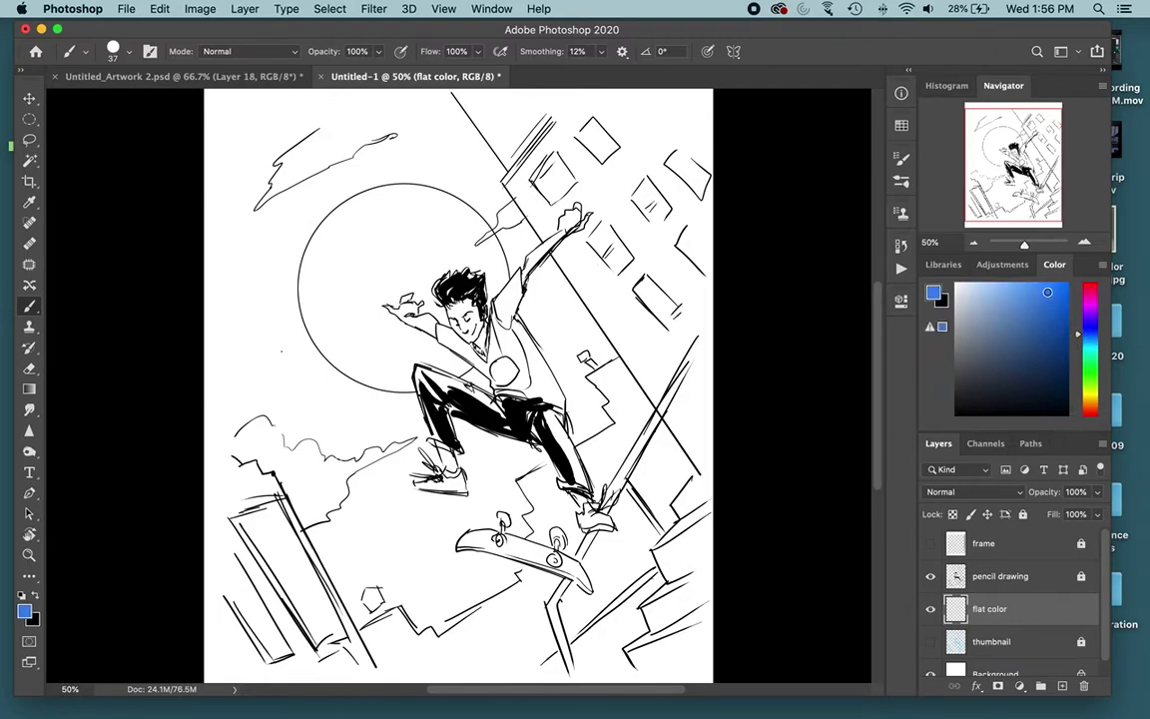
drag(211, 313, 227, 345)
click(1057, 299)
drag(207, 348, 228, 357)
click(1012, 317)
drag(1011, 315, 1013, 320)
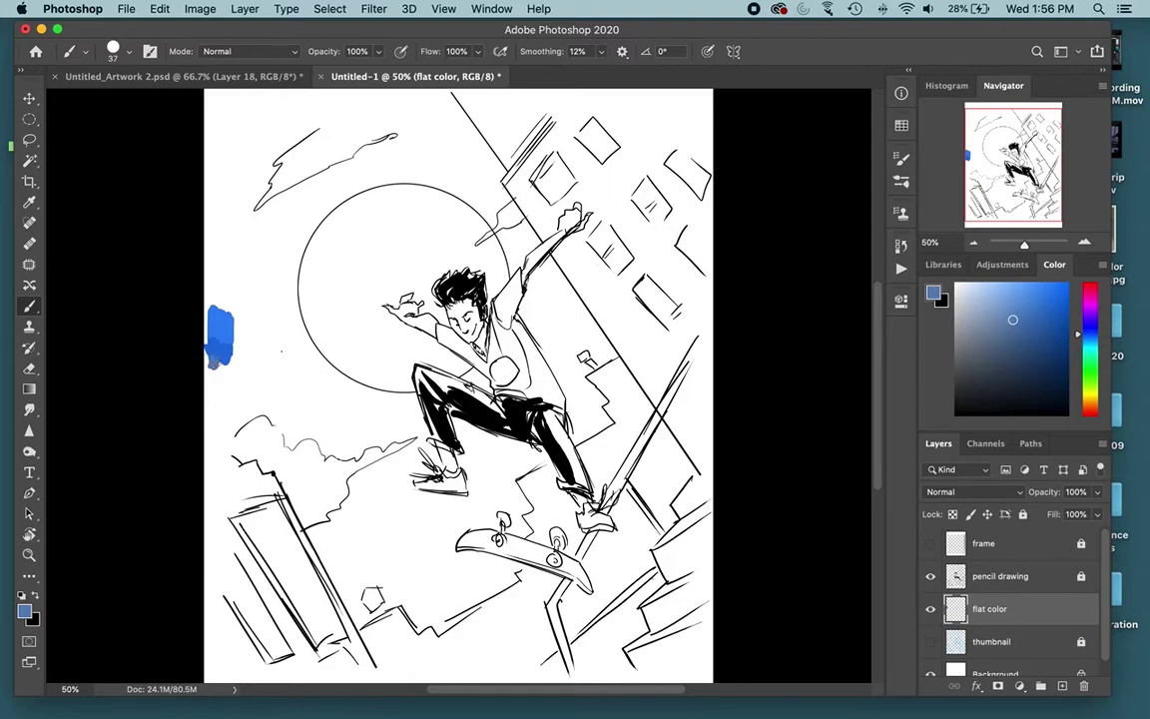
click(1006, 373)
drag(213, 349, 228, 389)
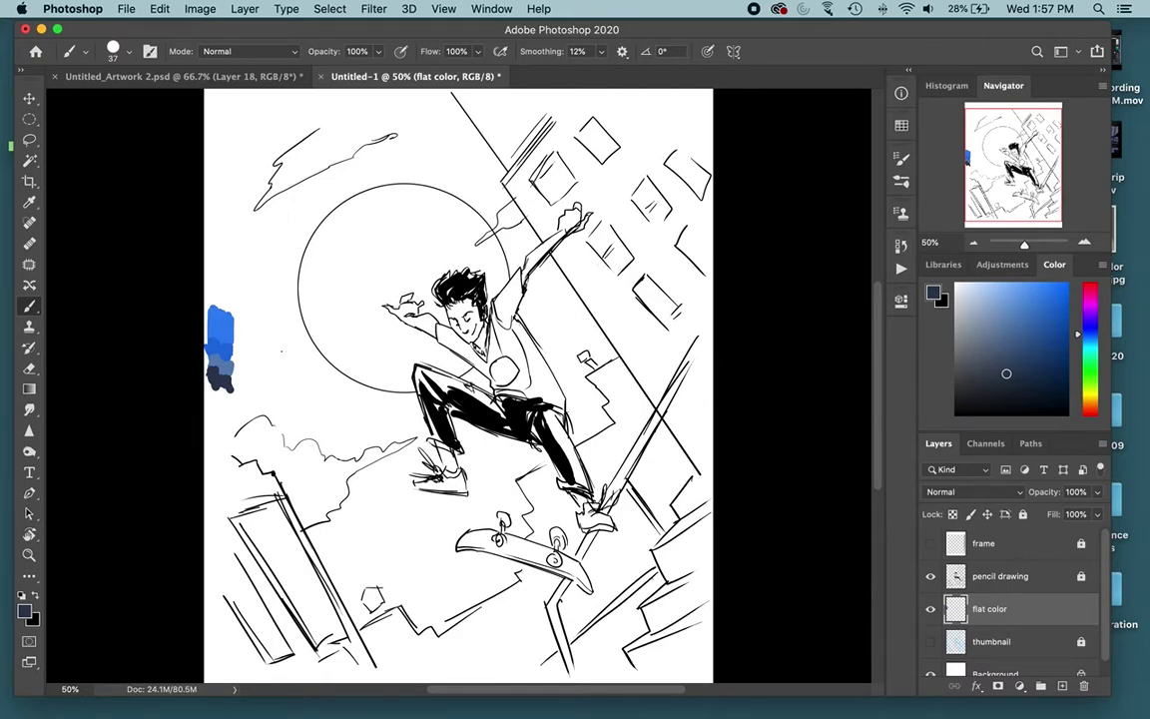
Paint light orange, bright orange, burnt orange and dark brown swatches above the blue ones.
drag(1095, 398, 1090, 403)
drag(1024, 325, 1037, 306)
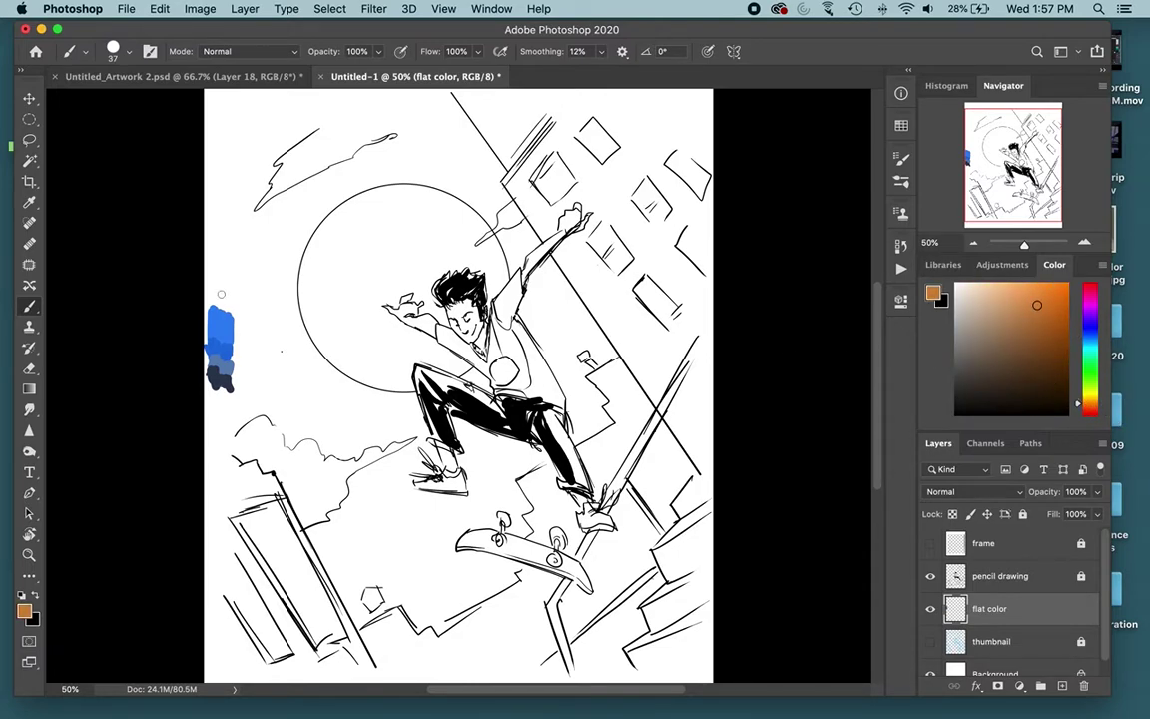
drag(213, 303, 228, 307)
drag(1051, 306, 1063, 283)
mouse_move(223, 295)
mouse_down()
mouse_move(231, 283)
mouse_move(213, 286)
mouse_move(229, 274)
mouse_up()
click(1065, 308)
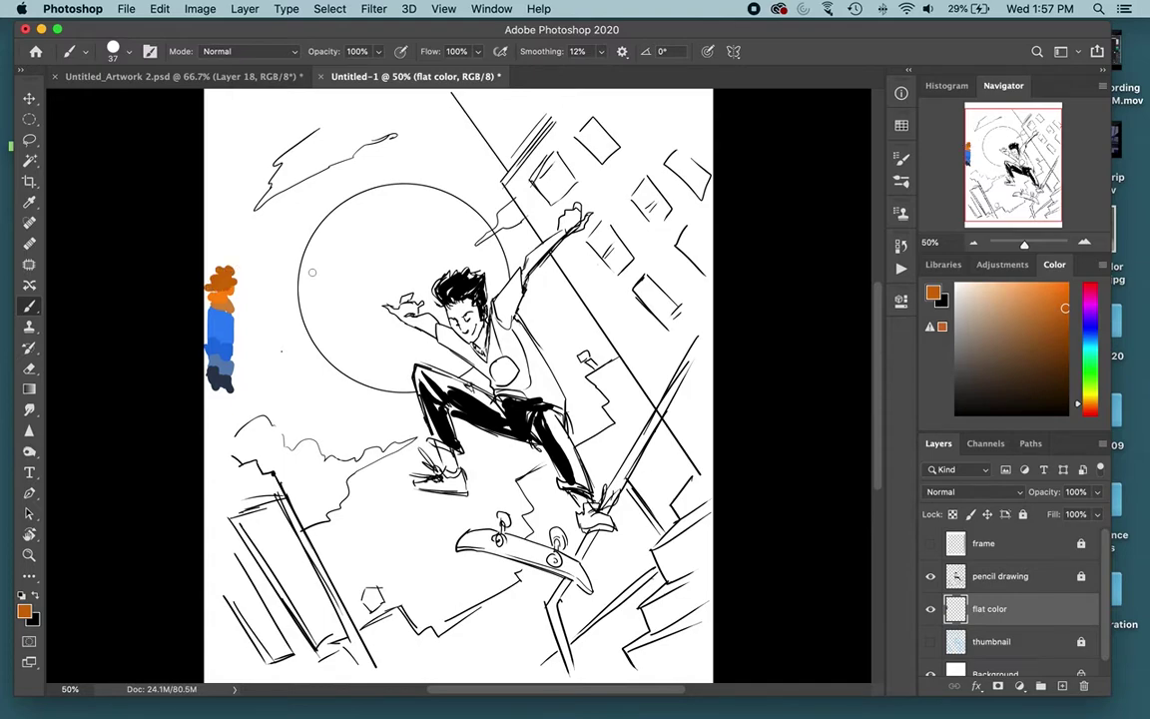
click(1056, 366)
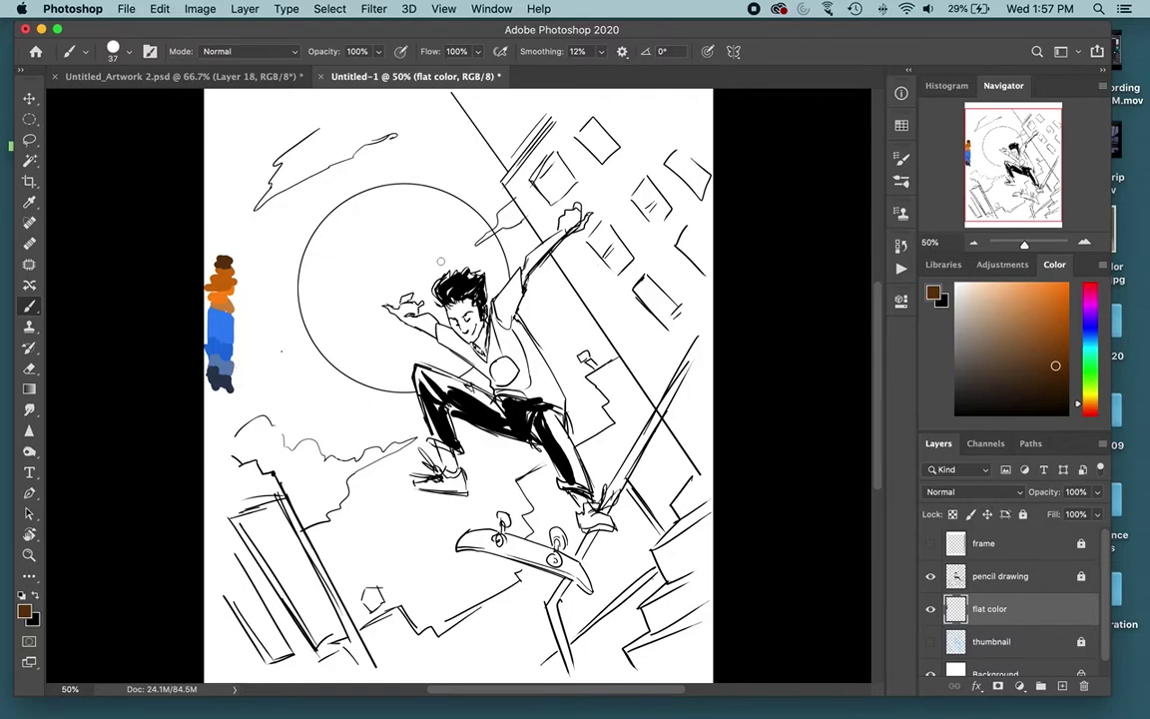
Extend the canvas to the left with the Crop tool to make a margin for the swatches.
key(c)
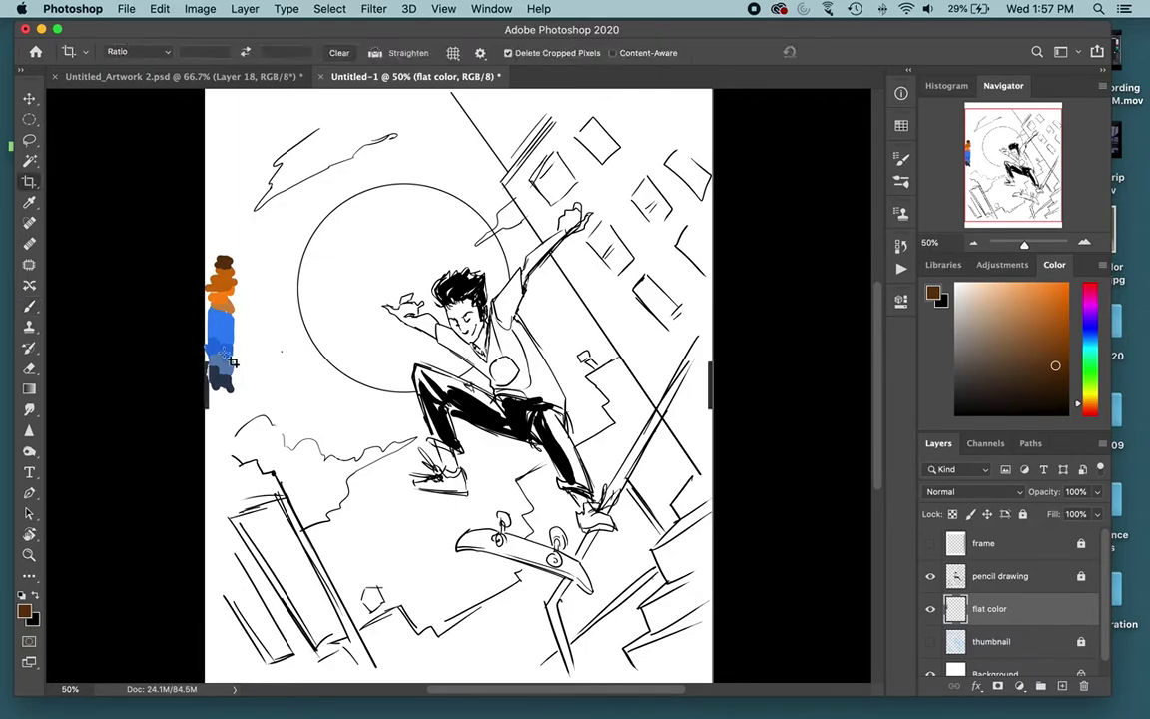
drag(205, 387, 164, 404)
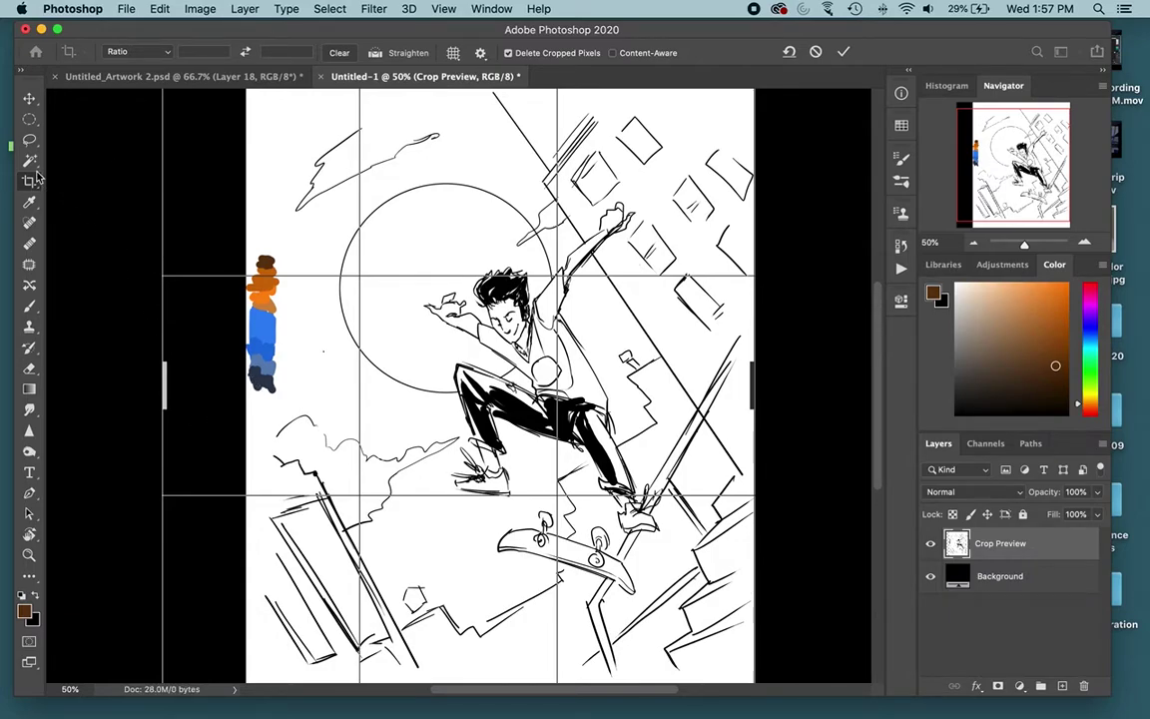
key(Escape)
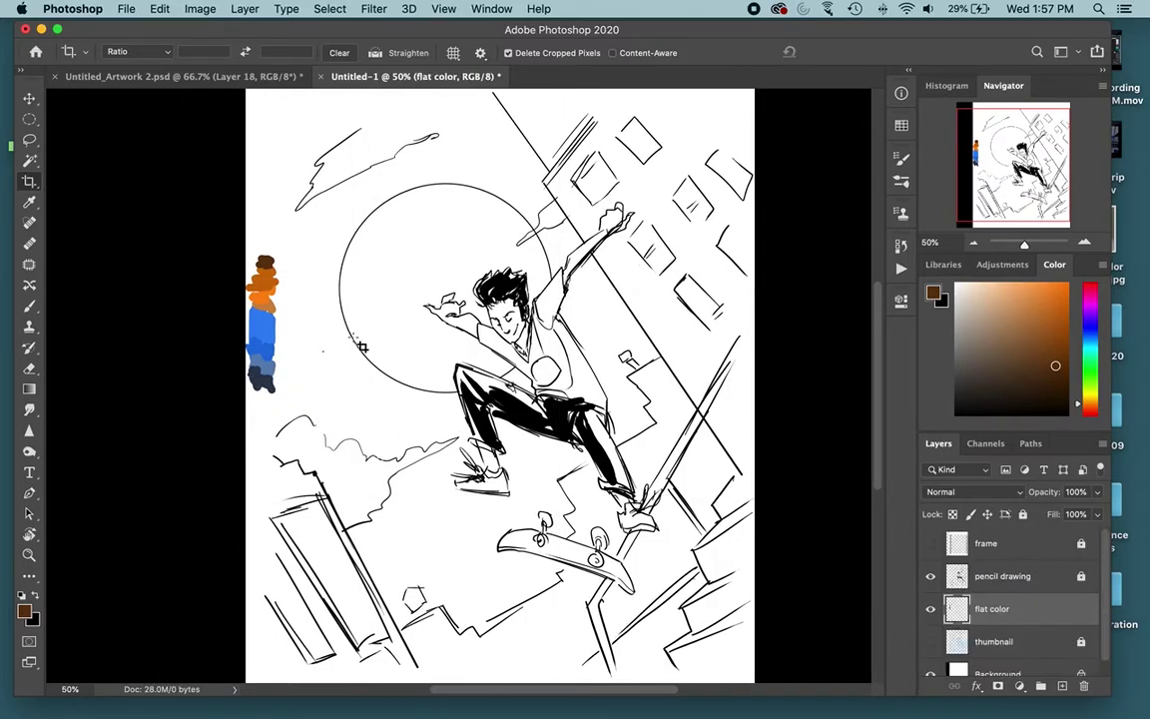
Select the empty area around the swatches on the flat color layer and fill it with white.
key(w)
click(219, 372)
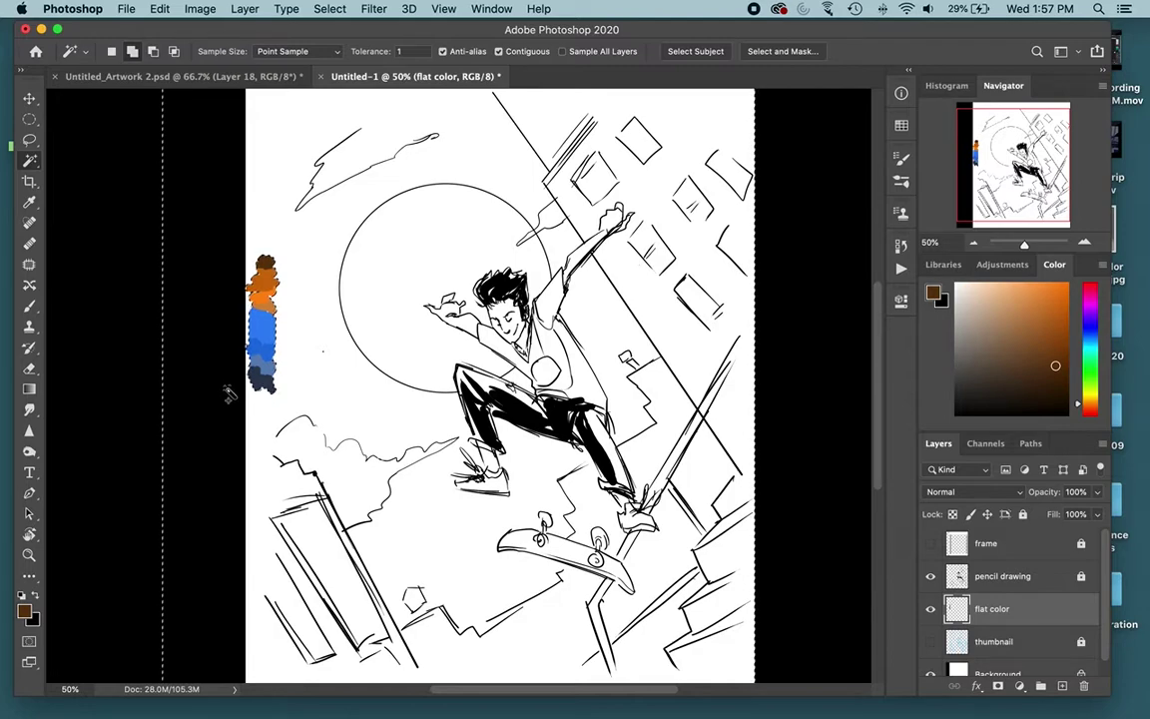
key(g)
alt+click(299, 324)
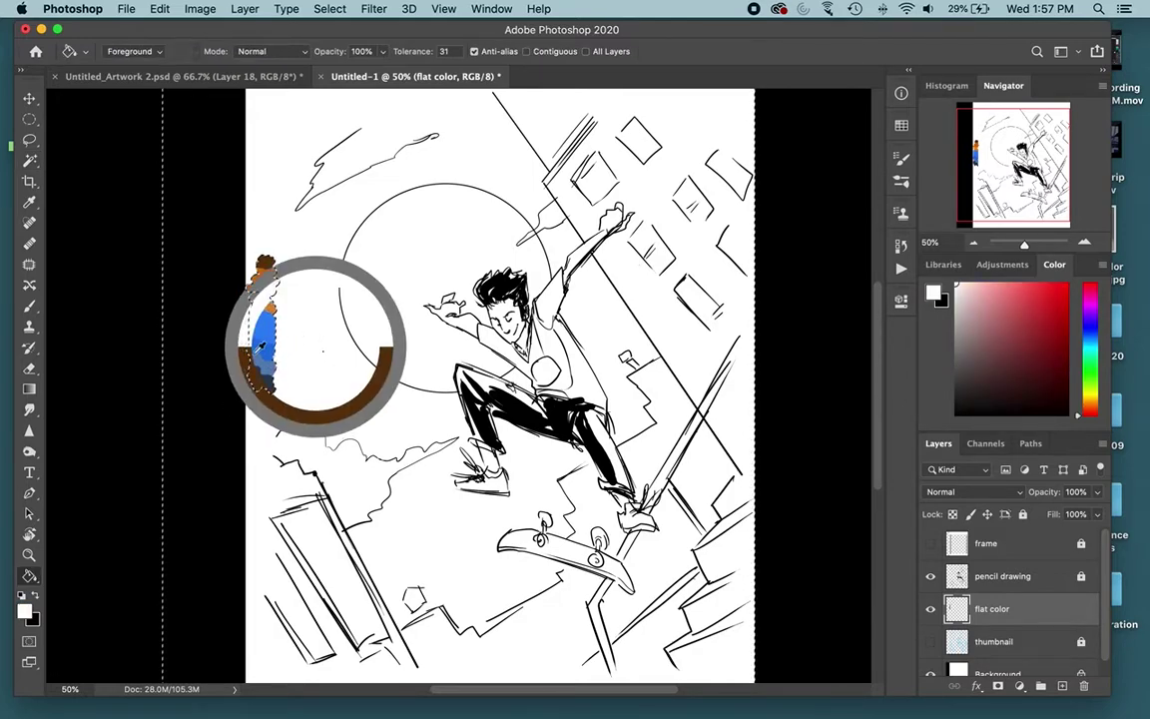
click(197, 345)
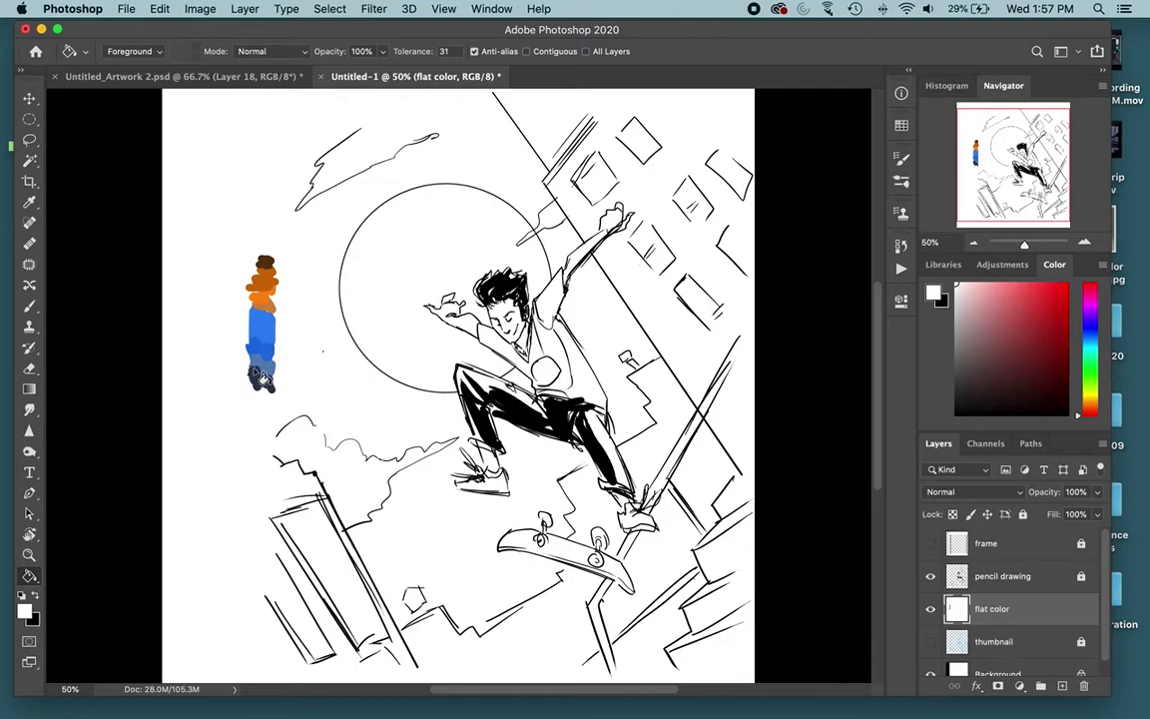
Move the color swatches further left into the new white margin.
key(b)
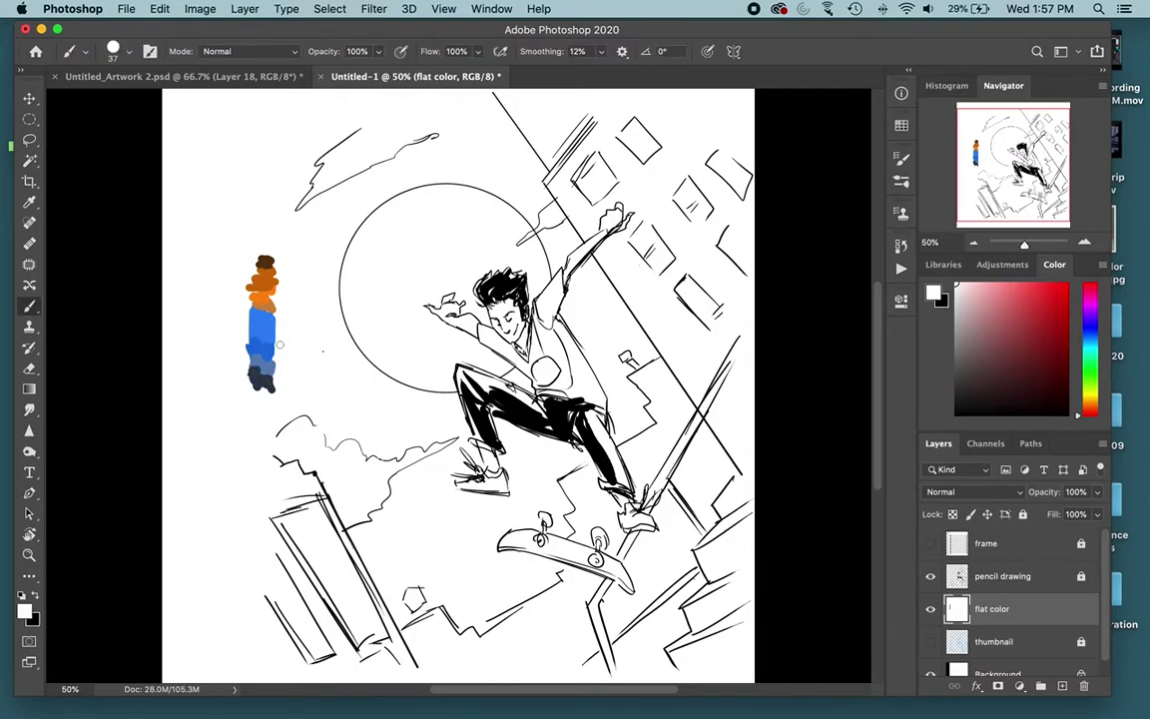
key(v)
mouse_move(289, 357)
mouse_down()
mouse_move(248, 351)
mouse_move(265, 335)
mouse_up()
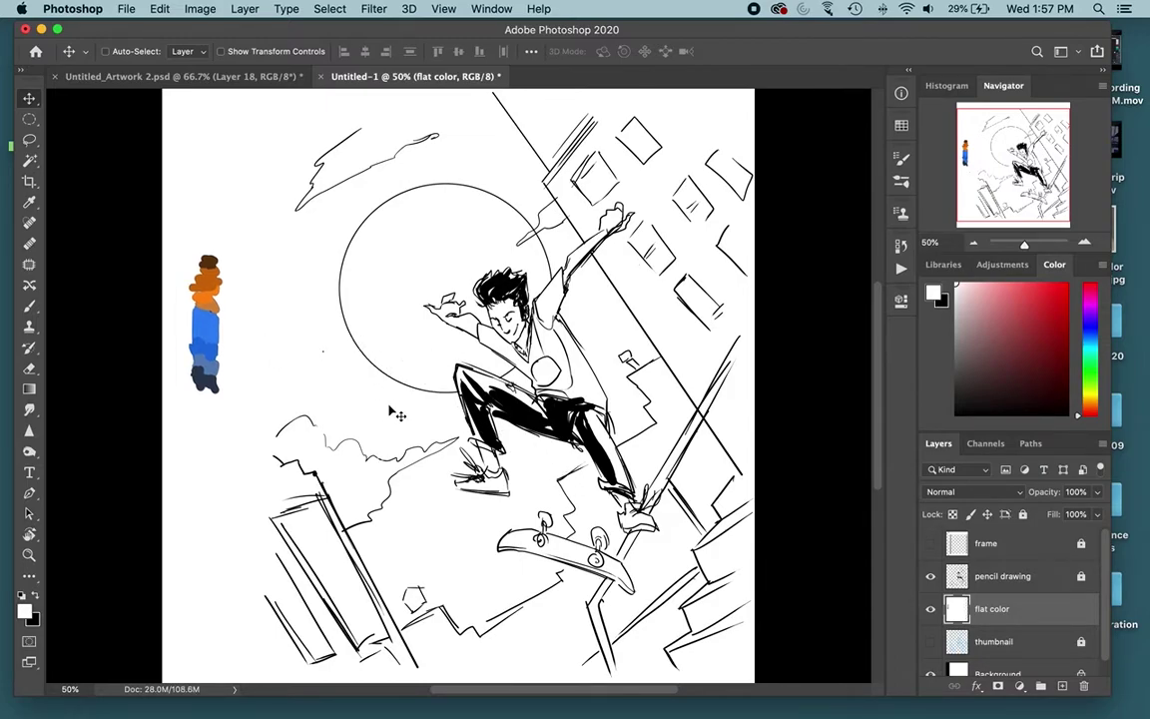
key(super+minus)
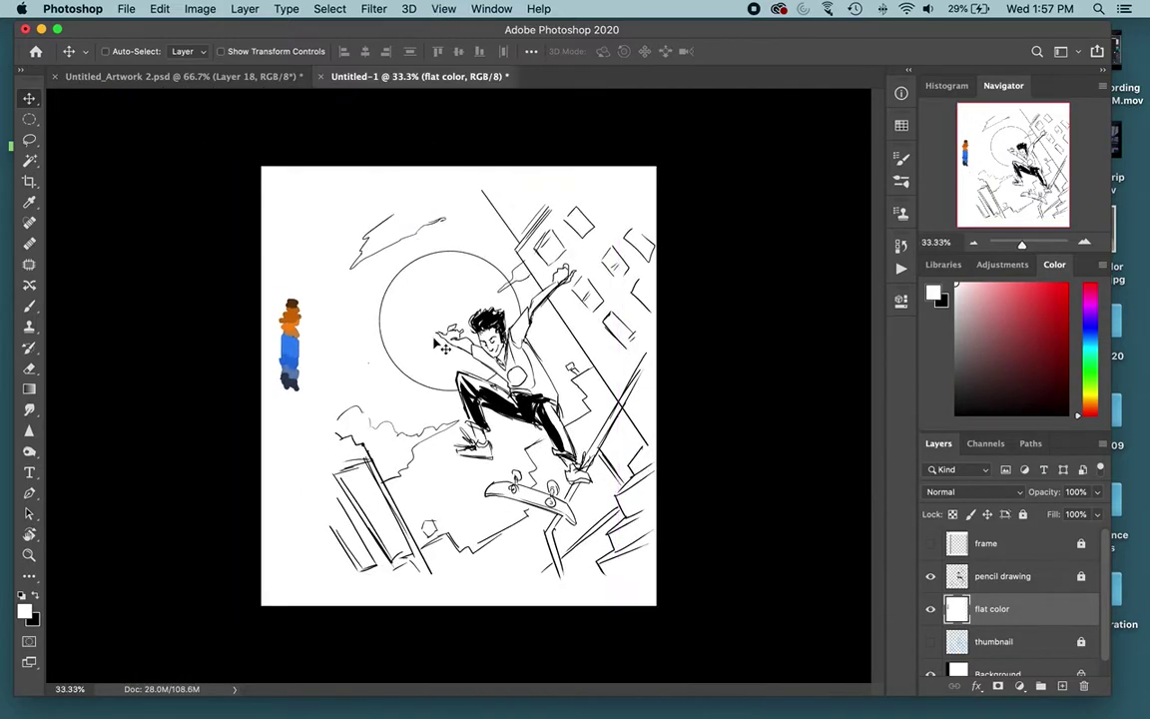
key(m)
drag(301, 153, 377, 403)
click(185, 259)
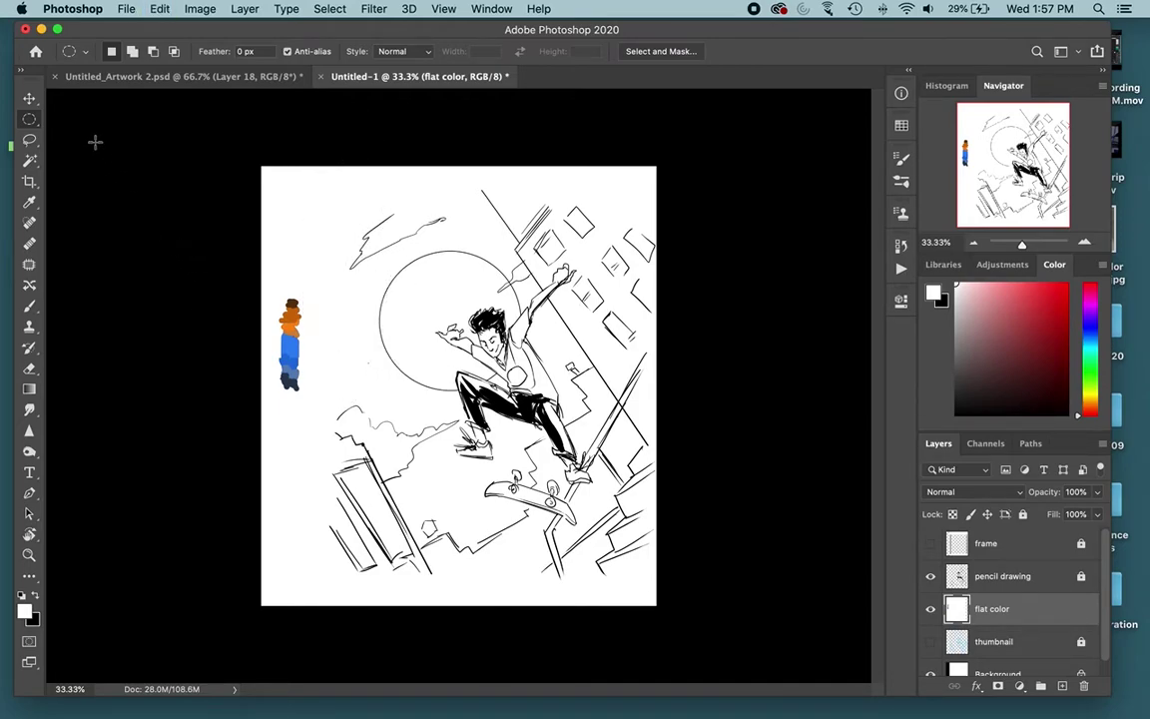
Select the artwork area beside the swatches with the Rectangular Marquee and fill it with the swatches' bright orange.
right_click(29, 122)
click(84, 118)
drag(308, 163, 644, 616)
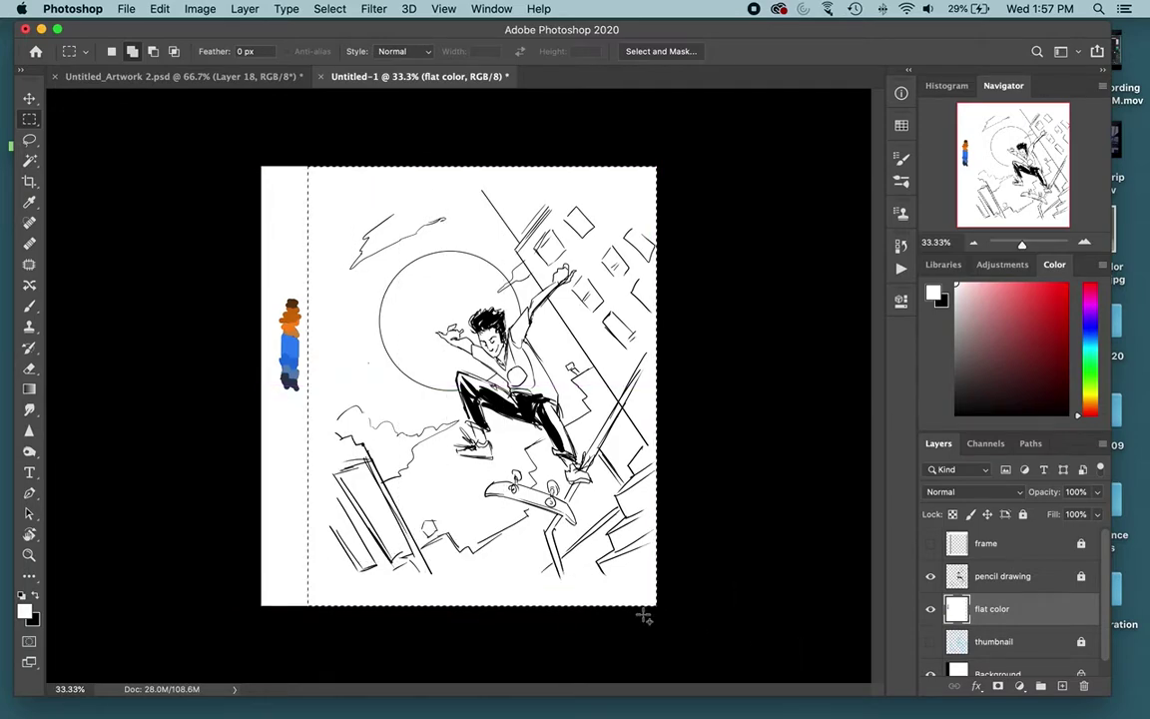
key(g)
alt+click(290, 320)
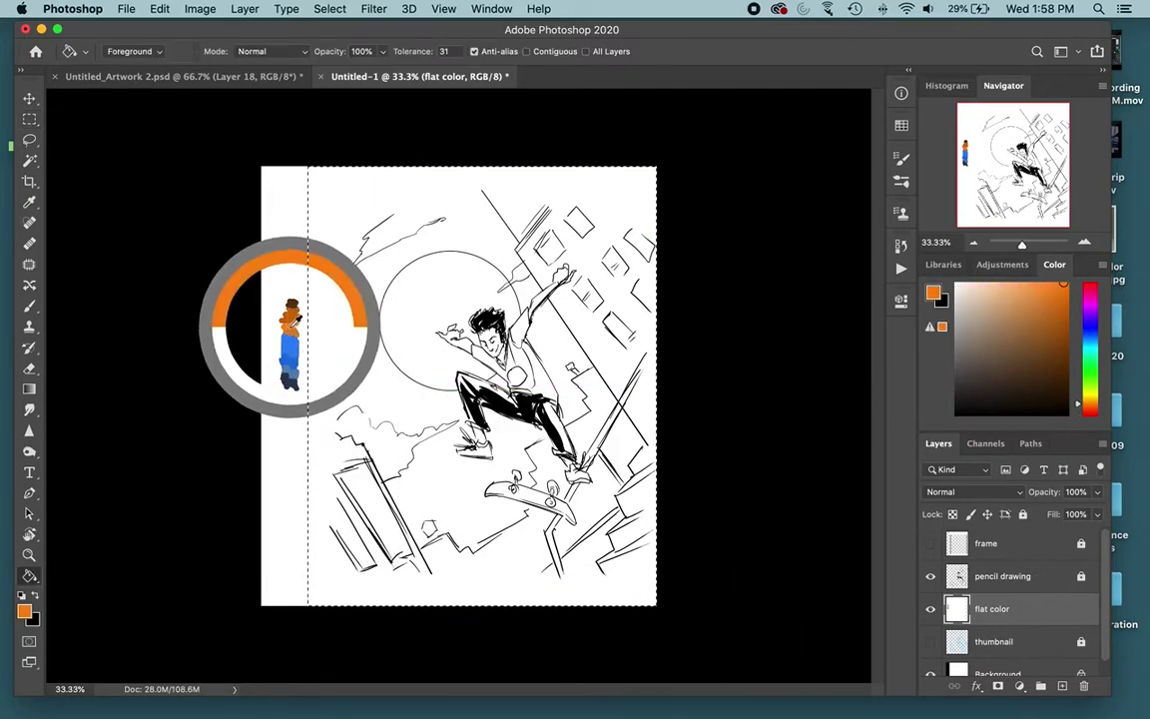
click(420, 346)
Fill the remaining white strip along the artwork's right edge with the same orange and clear the selection.
key(m)
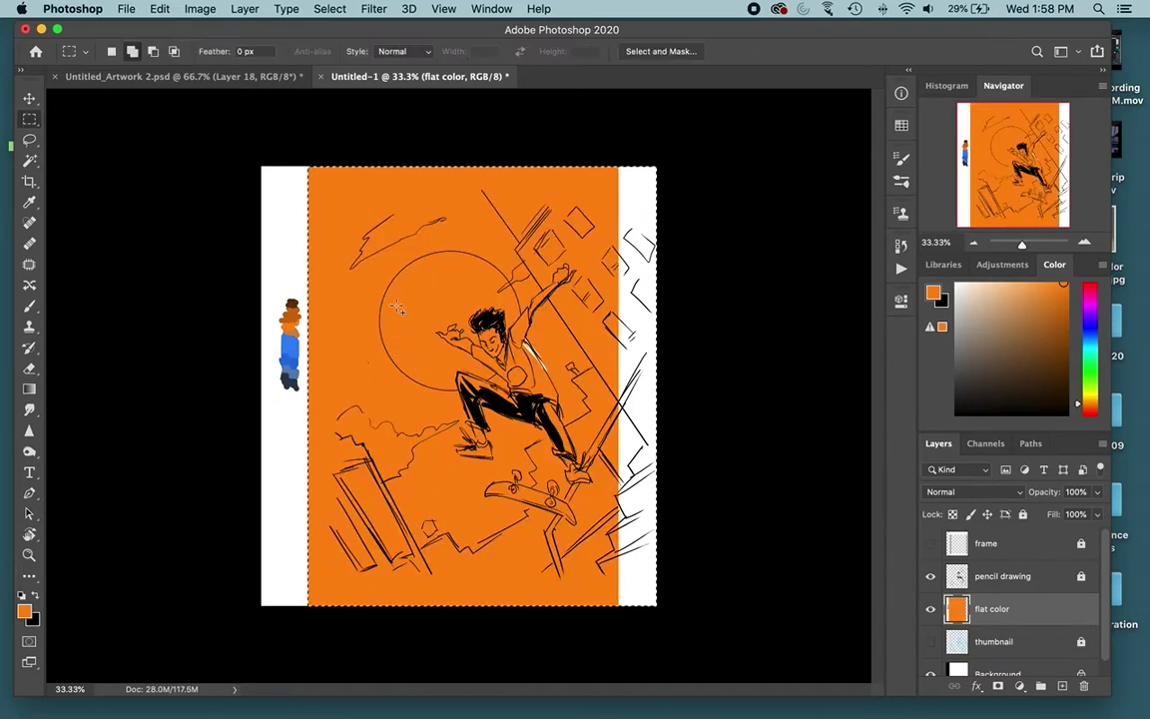
drag(385, 136, 867, 703)
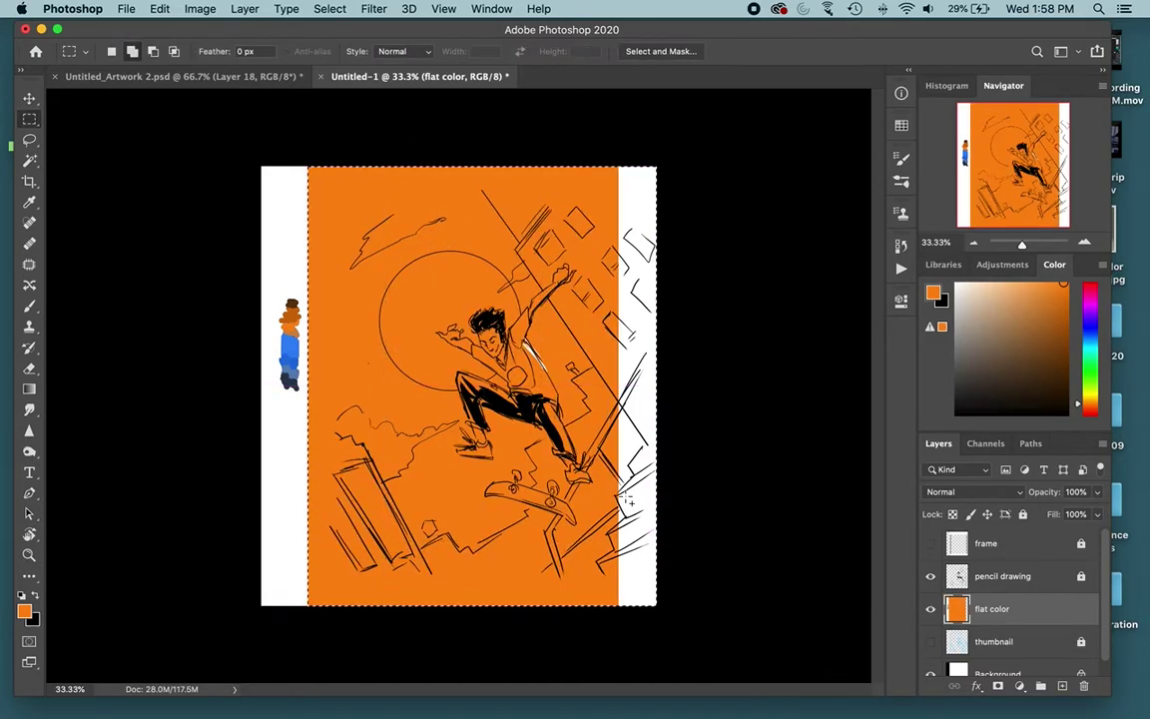
key(g)
click(627, 502)
key(ctrl+d)
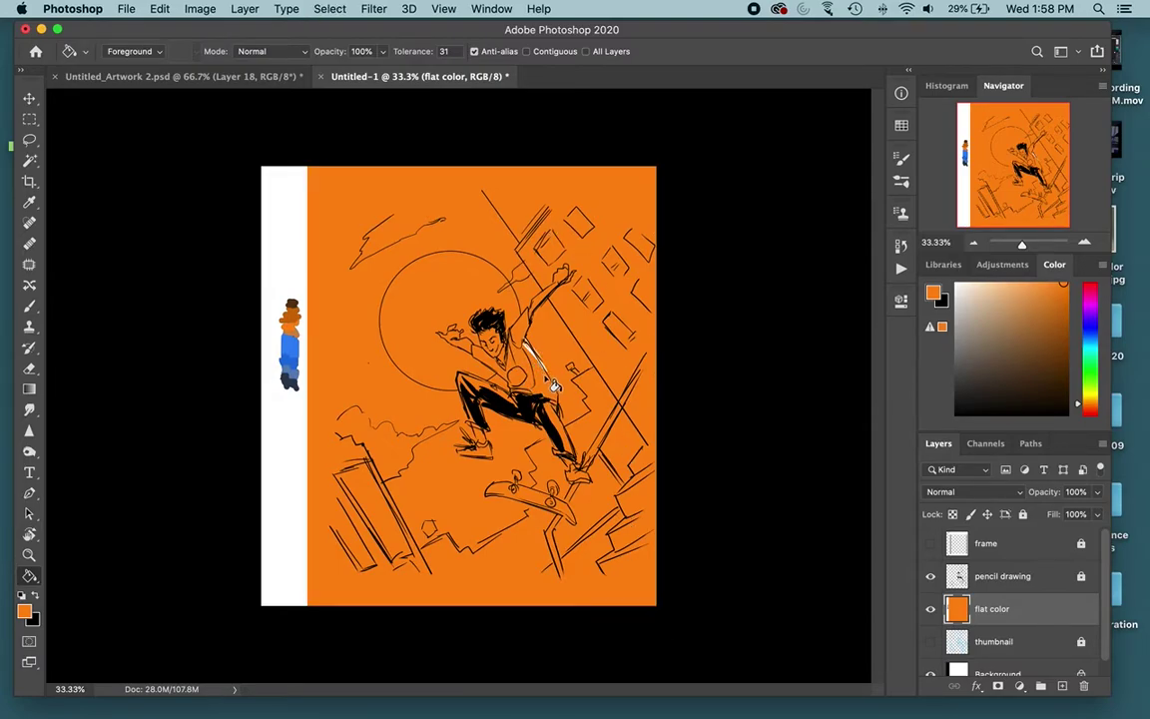
Toggle the pencil drawing layer's visibility to examine the orange fill beneath the line art.
key(super+equal)
key(super+equal)
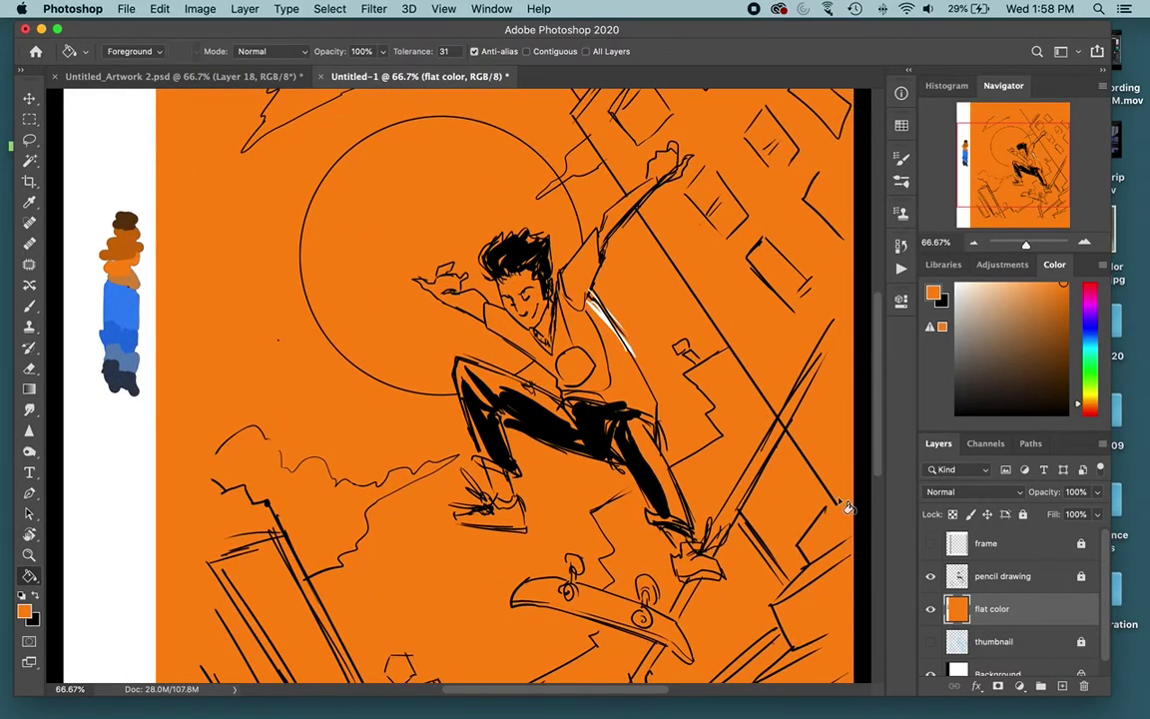
click(932, 578)
click(932, 578)
click(931, 579)
click(930, 579)
click(930, 579)
click(930, 579)
Unlock the pencil drawing layer and clean up the white sliver and black outline along the back of the skater's shirt.
click(1001, 577)
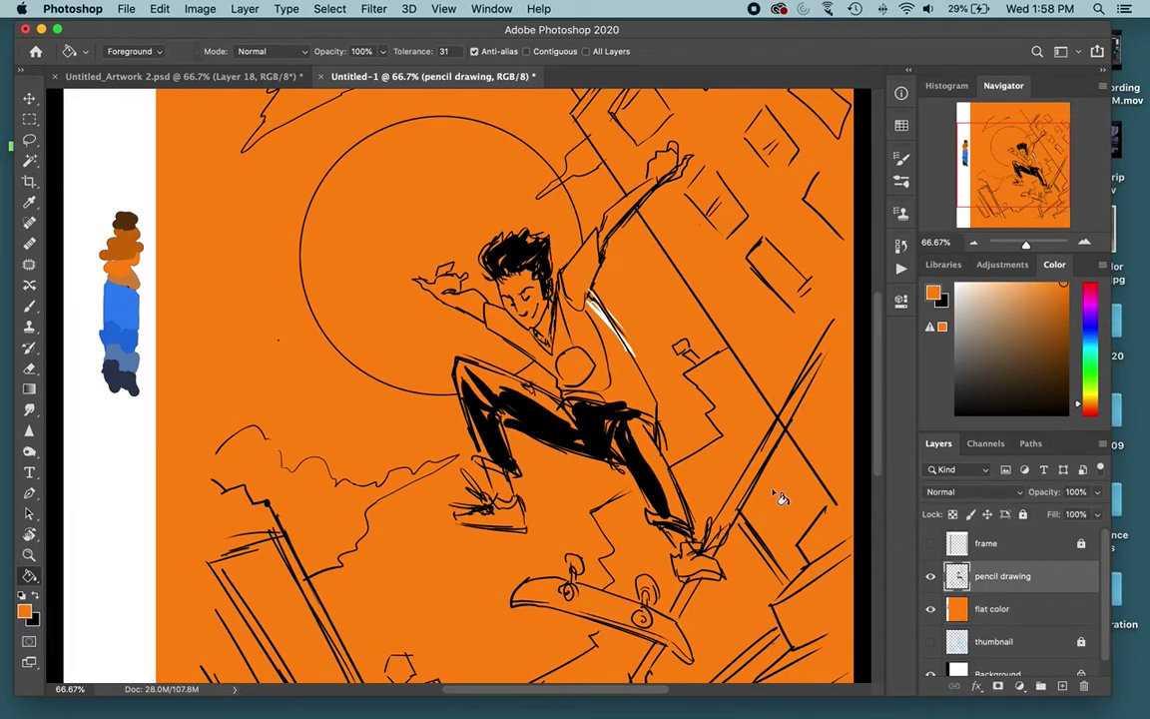
key(e)
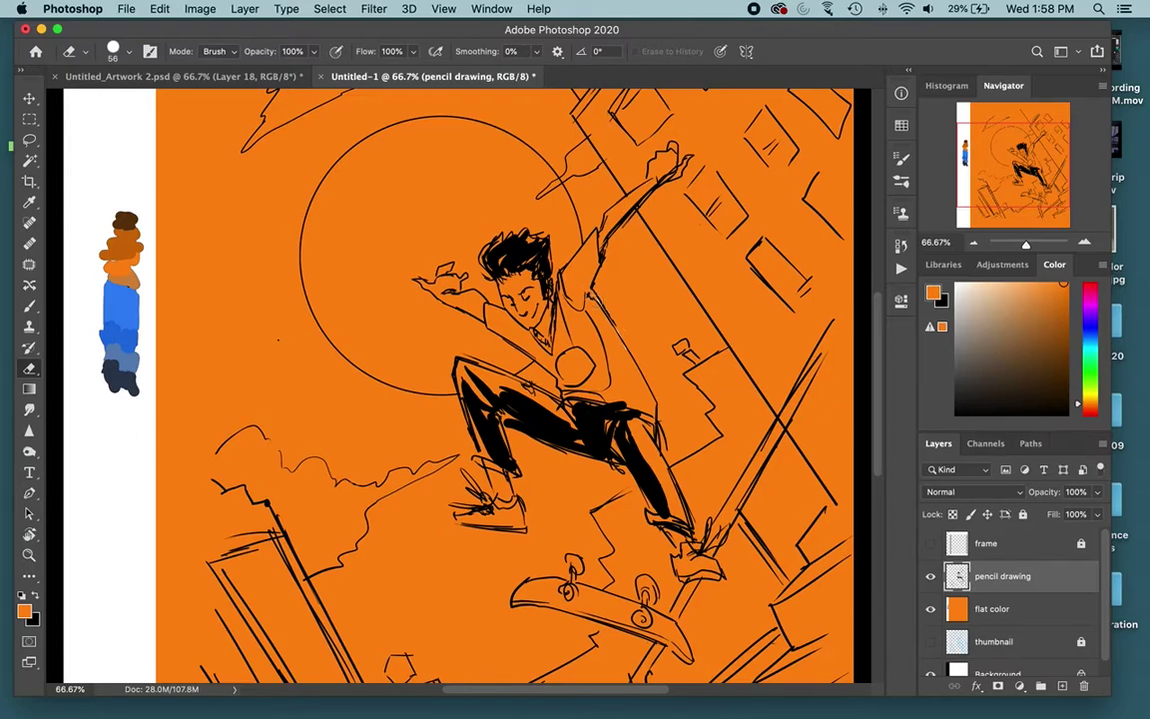
key(b)
key(x)
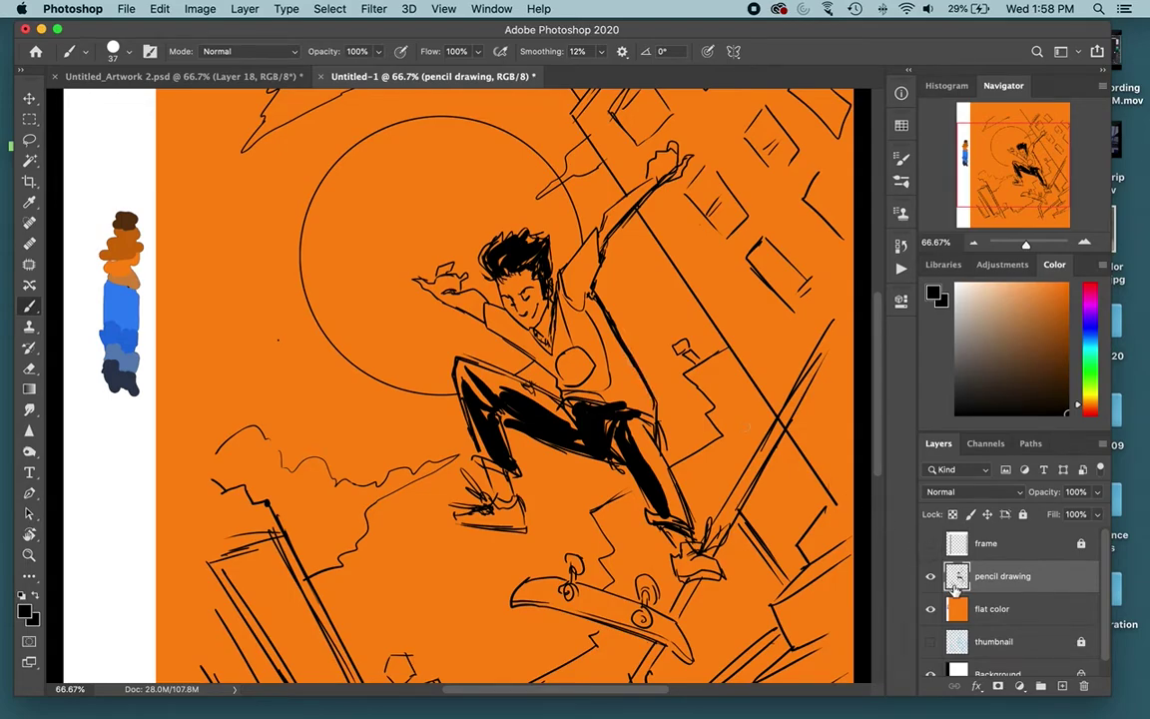
Relock the pencil drawing layer and make the flat color layer active.
click(1022, 514)
click(1014, 608)
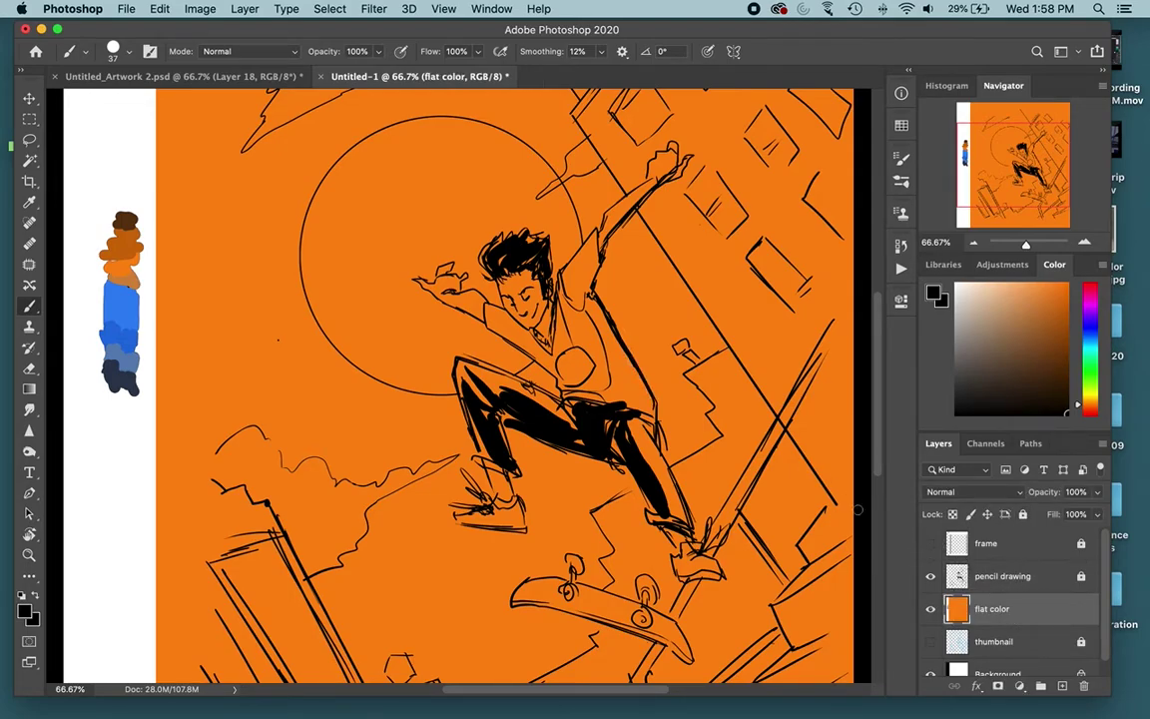
key(super+minus)
key(super+minus)
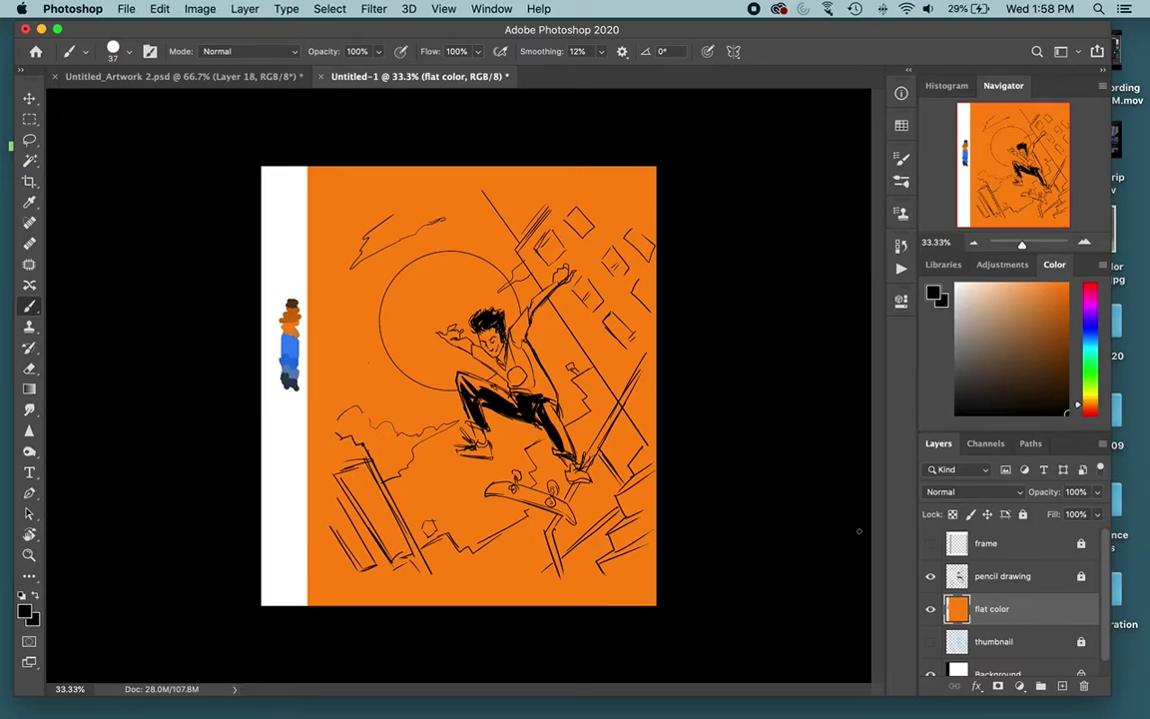
Outline the tilted building, the foreground ground and the left-hand building with the freehand Lasso as one combined selection on the flat color layer.
click(30, 142)
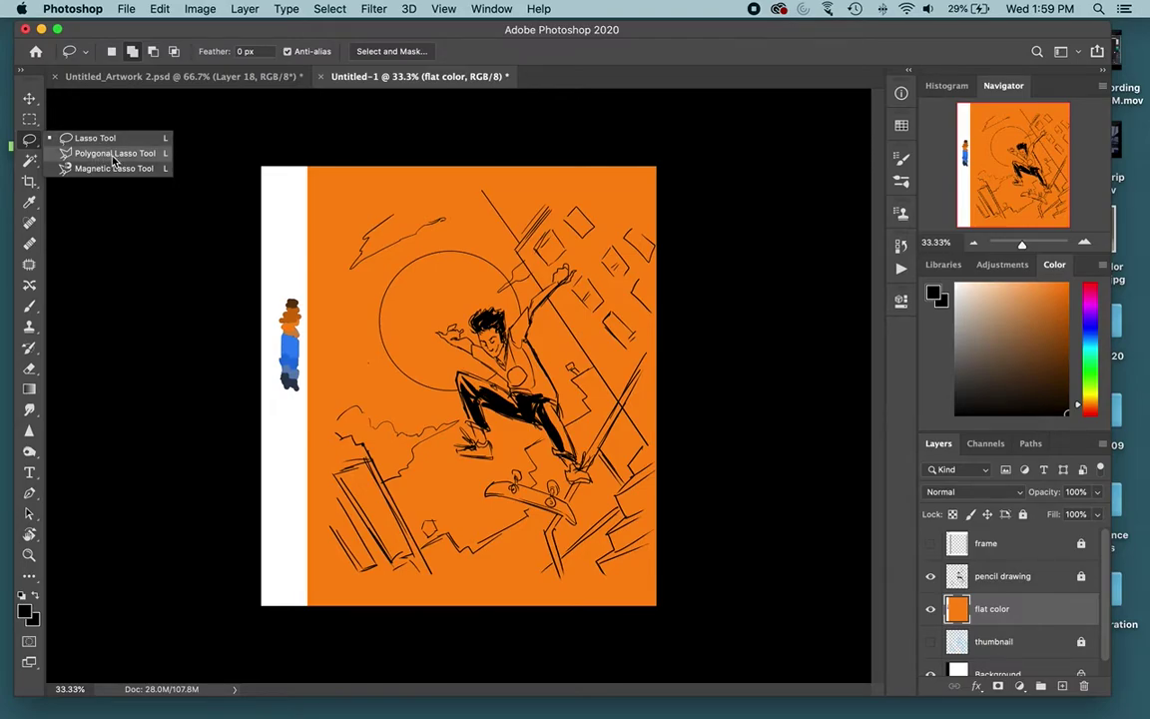
click(91, 138)
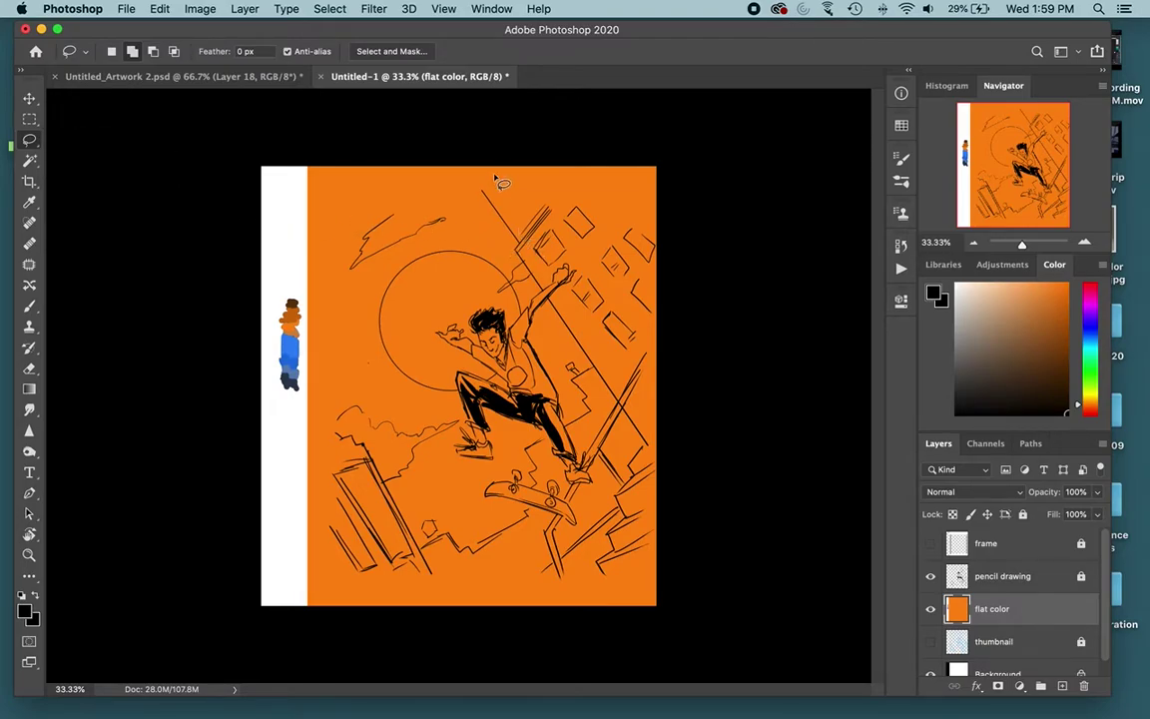
mouse_move(469, 163)
mouse_down()
mouse_move(579, 392)
mouse_move(539, 484)
mouse_move(487, 449)
mouse_move(491, 481)
mouse_move(769, 287)
mouse_move(583, 145)
mouse_move(519, 151)
mouse_up()
mouse_move(535, 524)
mouse_down()
mouse_move(475, 547)
mouse_move(493, 629)
mouse_move(700, 482)
mouse_move(457, 567)
mouse_up()
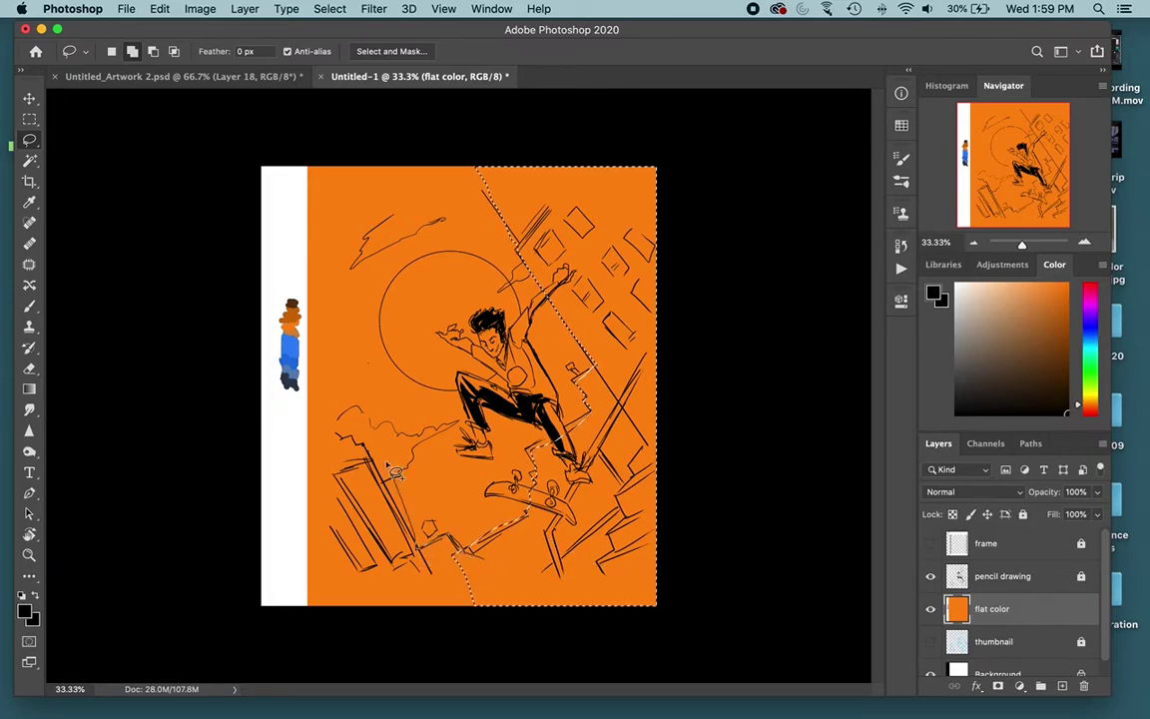
mouse_move(394, 472)
mouse_down()
mouse_move(333, 432)
mouse_move(270, 445)
mouse_move(292, 629)
mouse_move(500, 620)
mouse_move(499, 589)
mouse_up()
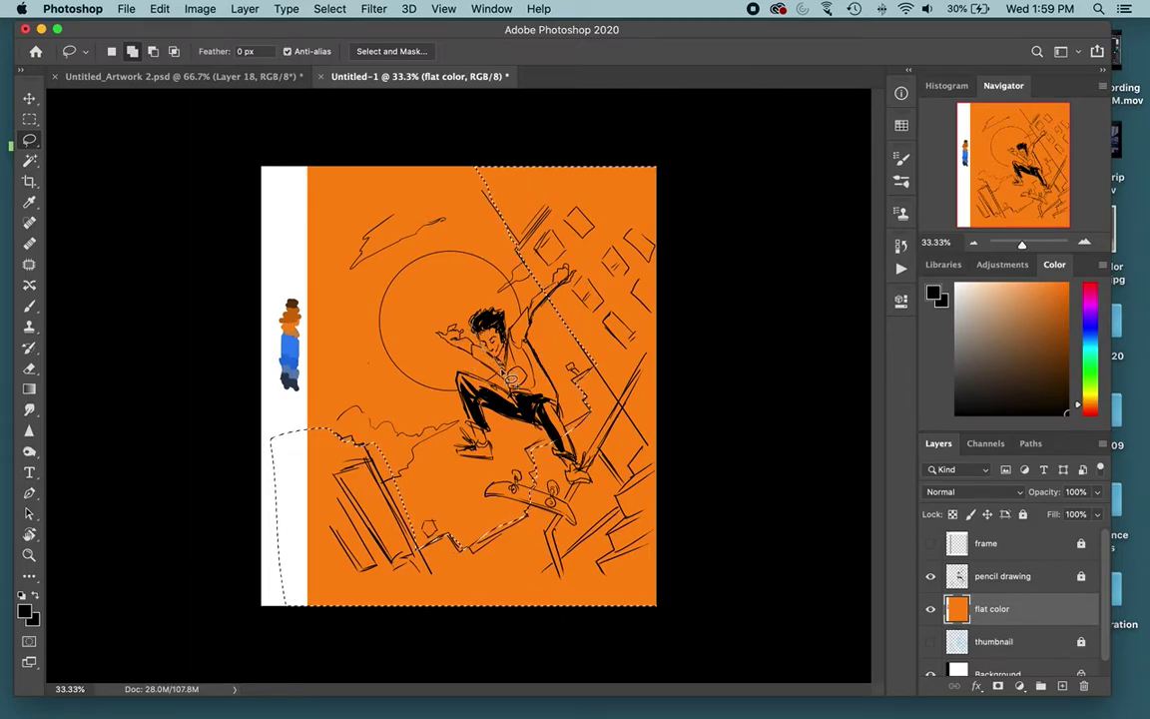
Add the skater's silhouette and the skateboard to the existing building selection with the freehand Lasso.
mouse_move(571, 477)
mouse_down()
mouse_move(526, 341)
mouse_move(479, 329)
mouse_move(465, 345)
mouse_move(414, 303)
mouse_move(401, 309)
mouse_move(469, 351)
mouse_move(489, 333)
mouse_move(462, 361)
mouse_move(440, 350)
mouse_move(425, 384)
mouse_move(429, 419)
mouse_move(503, 465)
mouse_move(491, 454)
mouse_move(560, 424)
mouse_move(595, 281)
mouse_move(504, 261)
mouse_move(461, 313)
mouse_up()
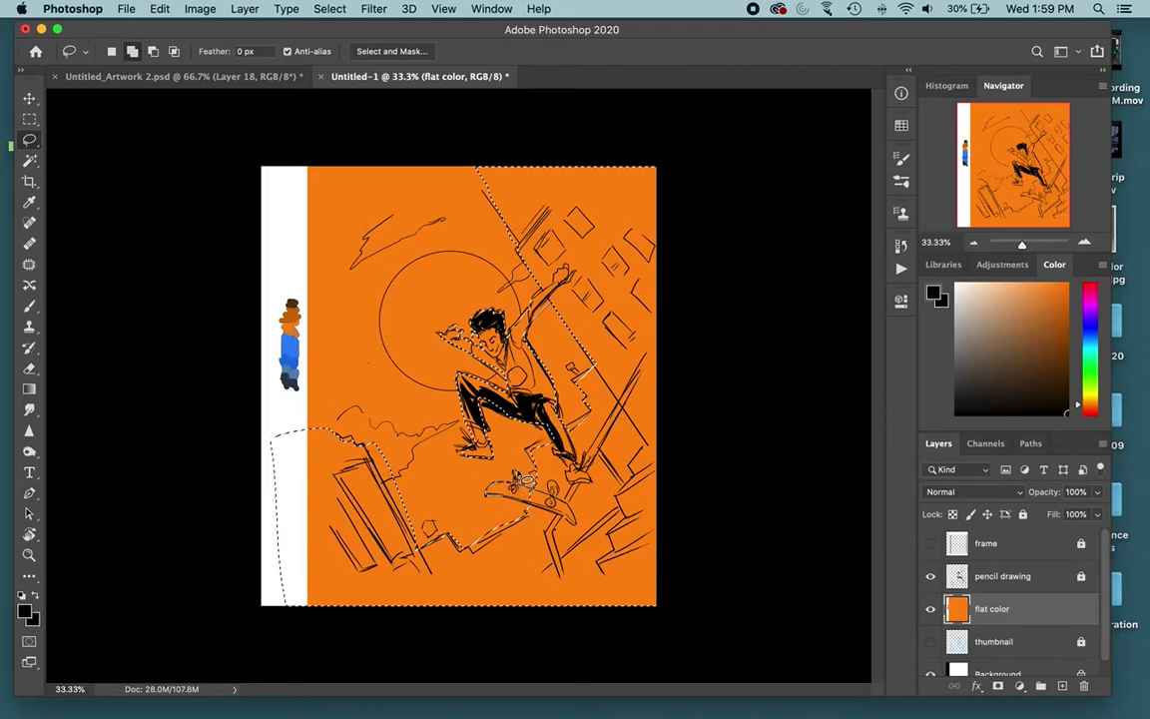
mouse_move(567, 495)
mouse_down()
mouse_move(600, 533)
mouse_move(572, 562)
mouse_move(546, 515)
mouse_up()
mouse_move(542, 559)
mouse_down()
mouse_move(579, 526)
mouse_move(580, 491)
mouse_move(552, 471)
mouse_up()
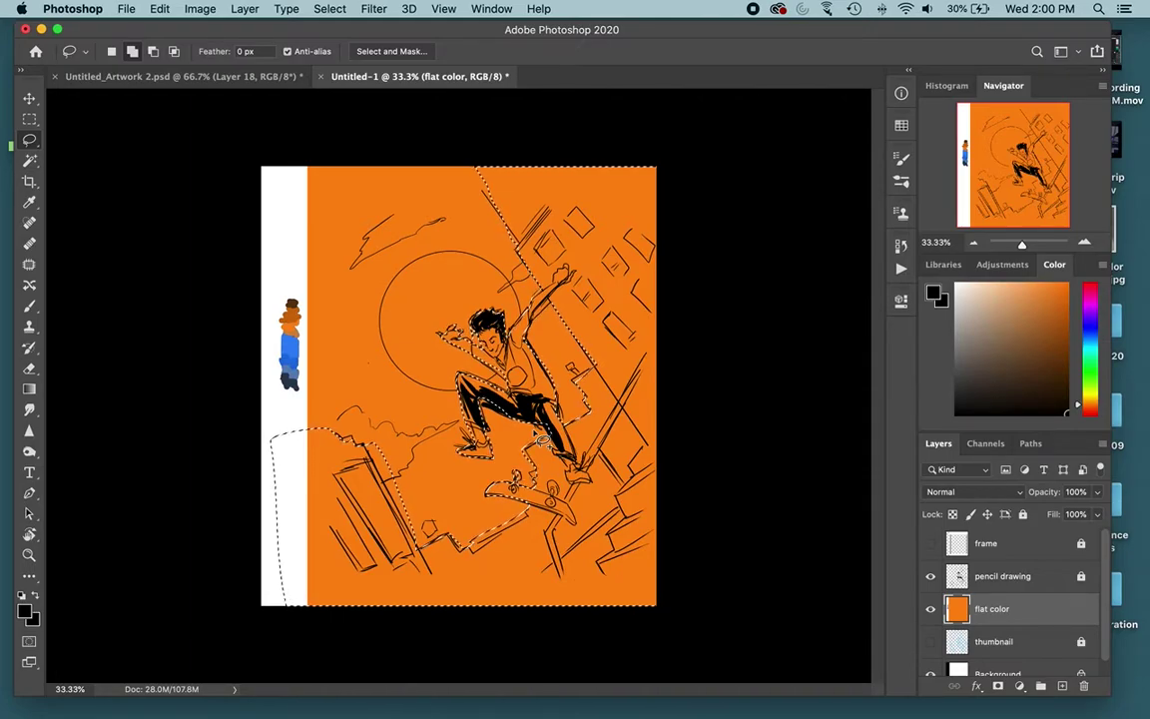
Try brushing teal onto the skater's shirt and dark blue onto the trousers inside the selection, and undo the strokes.
drag(1026, 304, 1002, 293)
key(b)
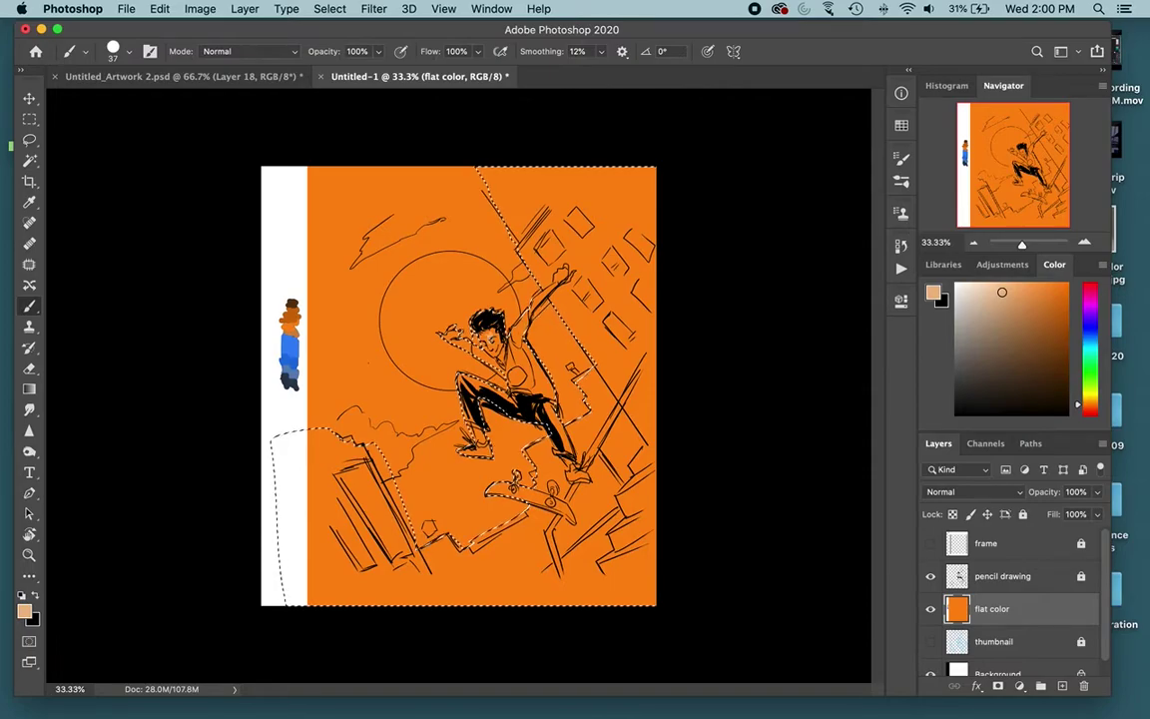
click(1090, 346)
drag(1032, 296, 1057, 321)
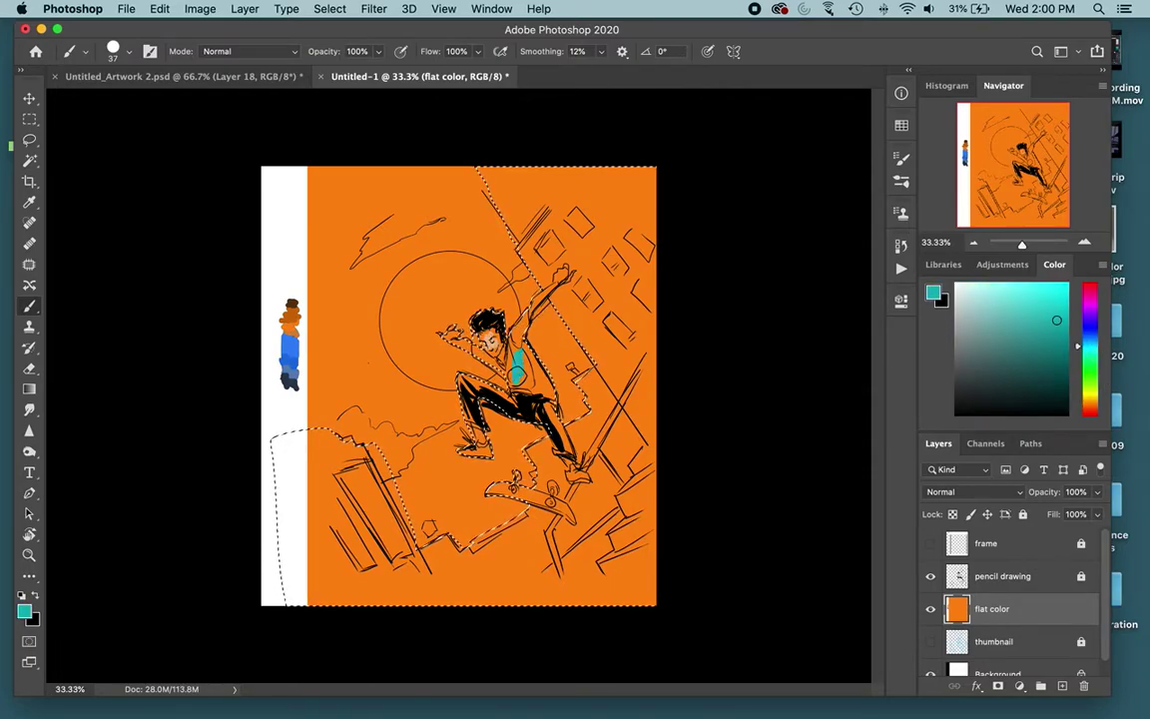
drag(1055, 386, 1029, 366)
drag(1090, 346, 1090, 336)
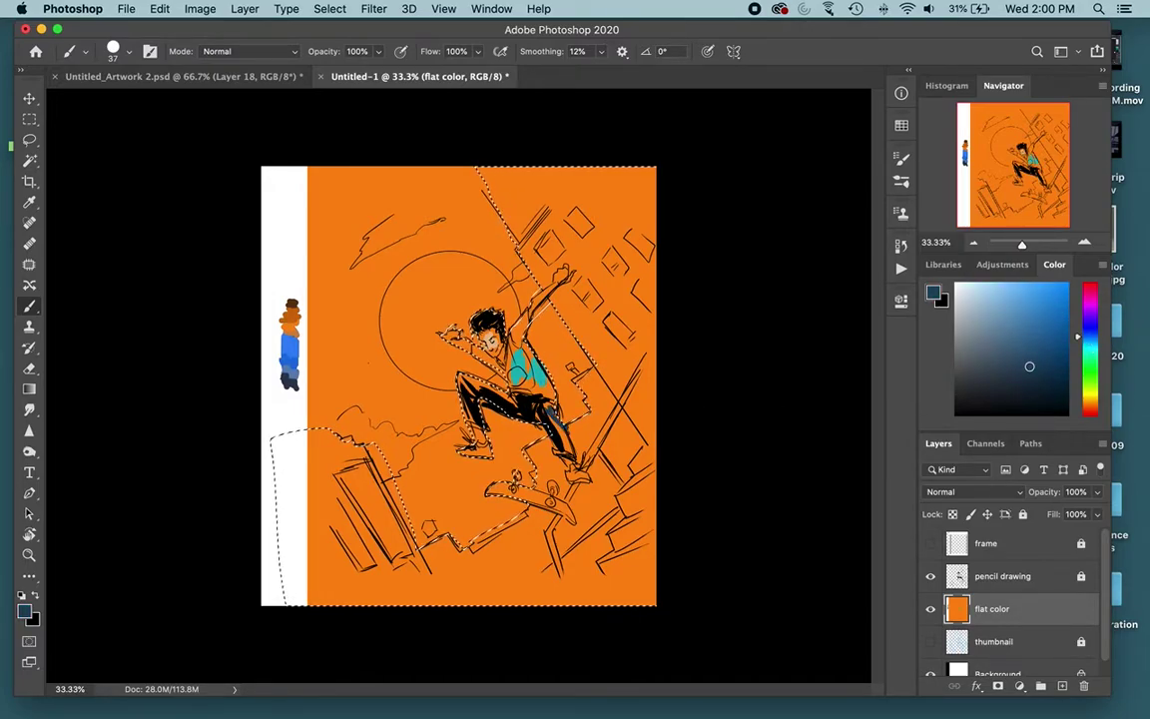
key(super+z)
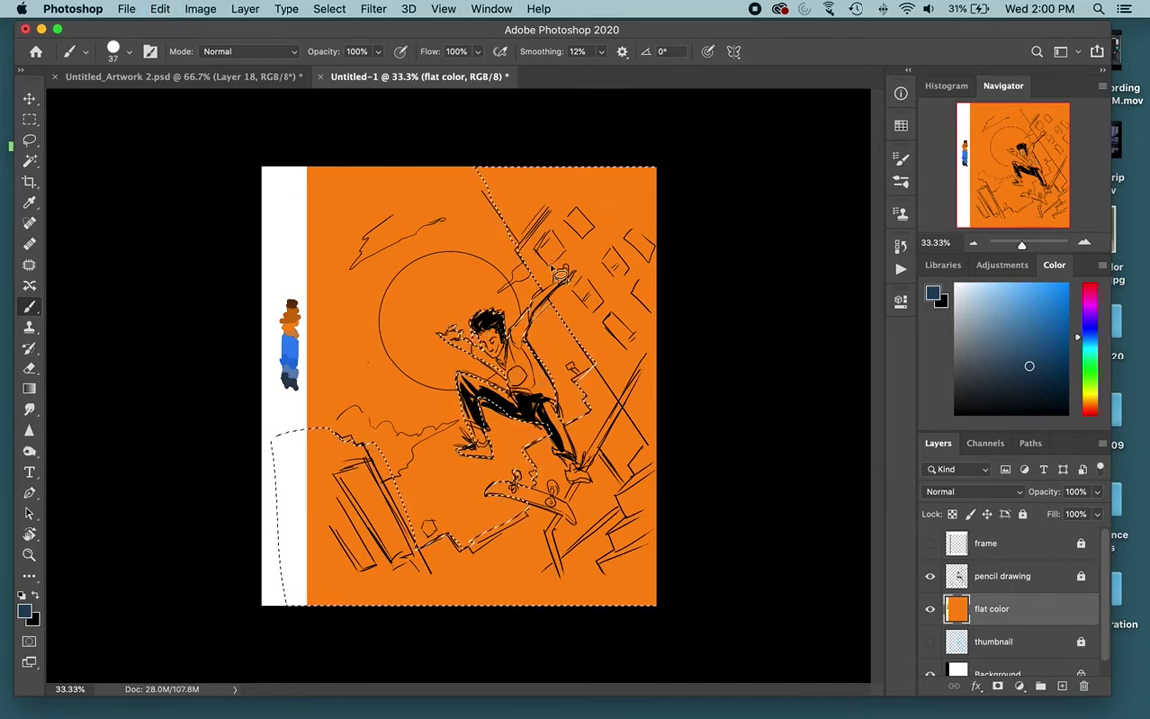
key(l)
key(alt)
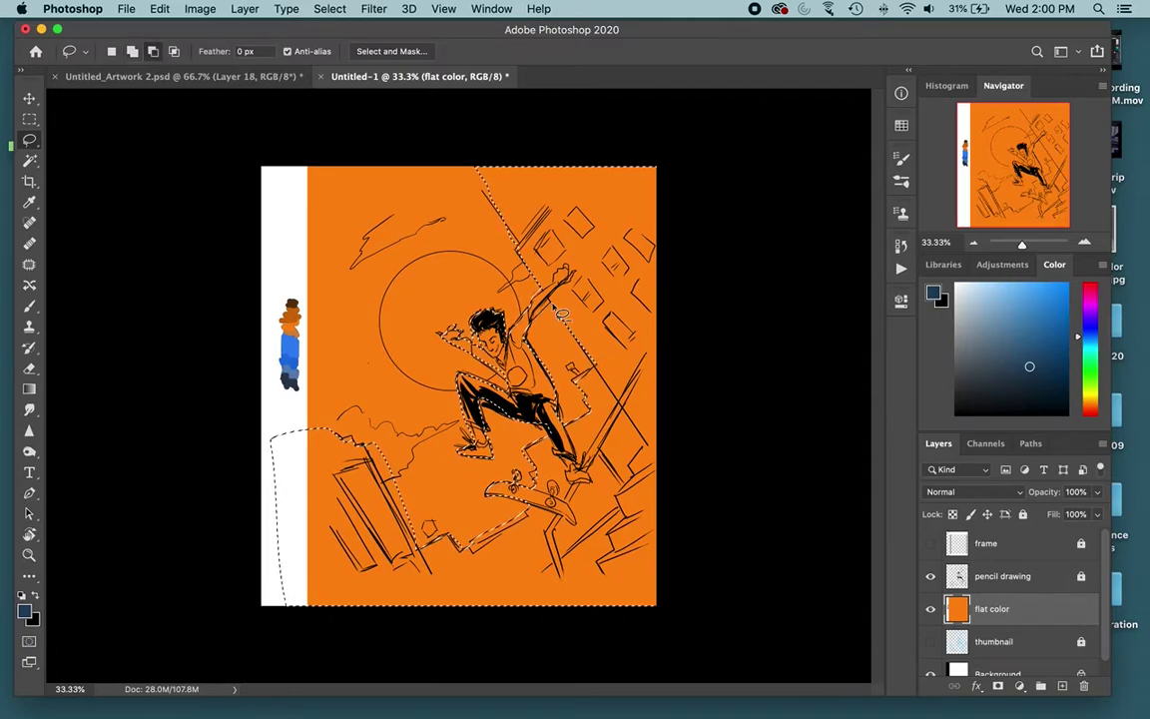
key(shift)
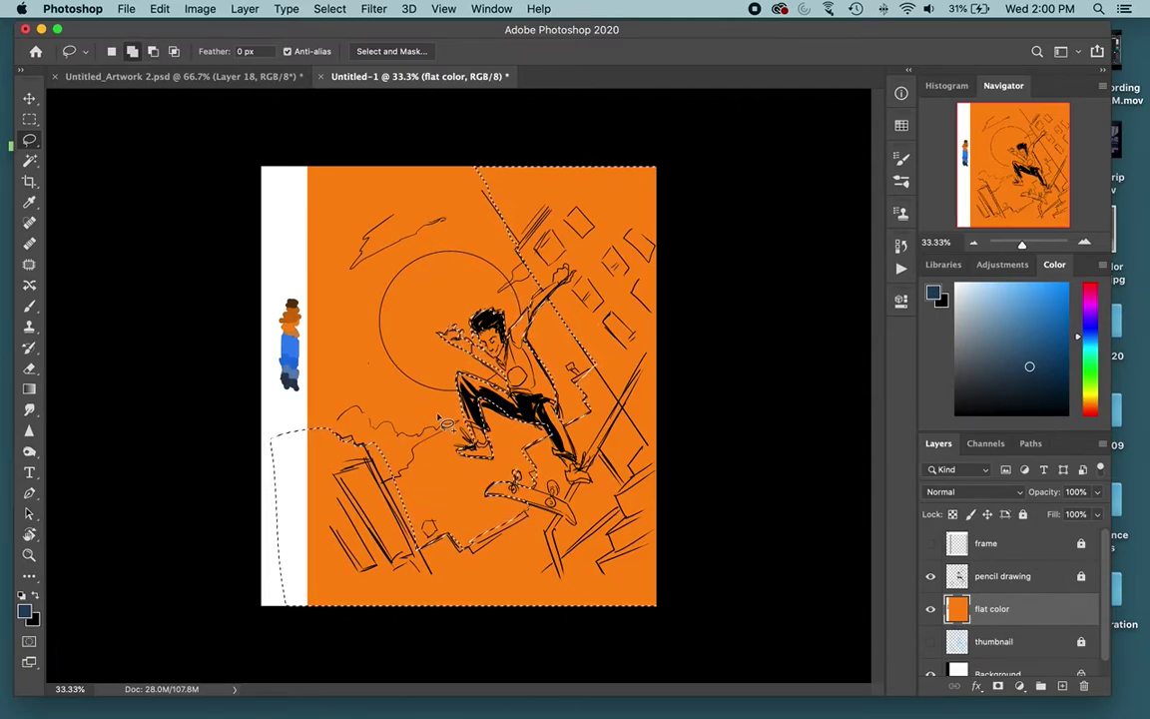
Try darkening the selected area with a Hue/Saturation lightness of -32, and undo the adjustment.
click(198, 8)
mouse_move(235, 52)
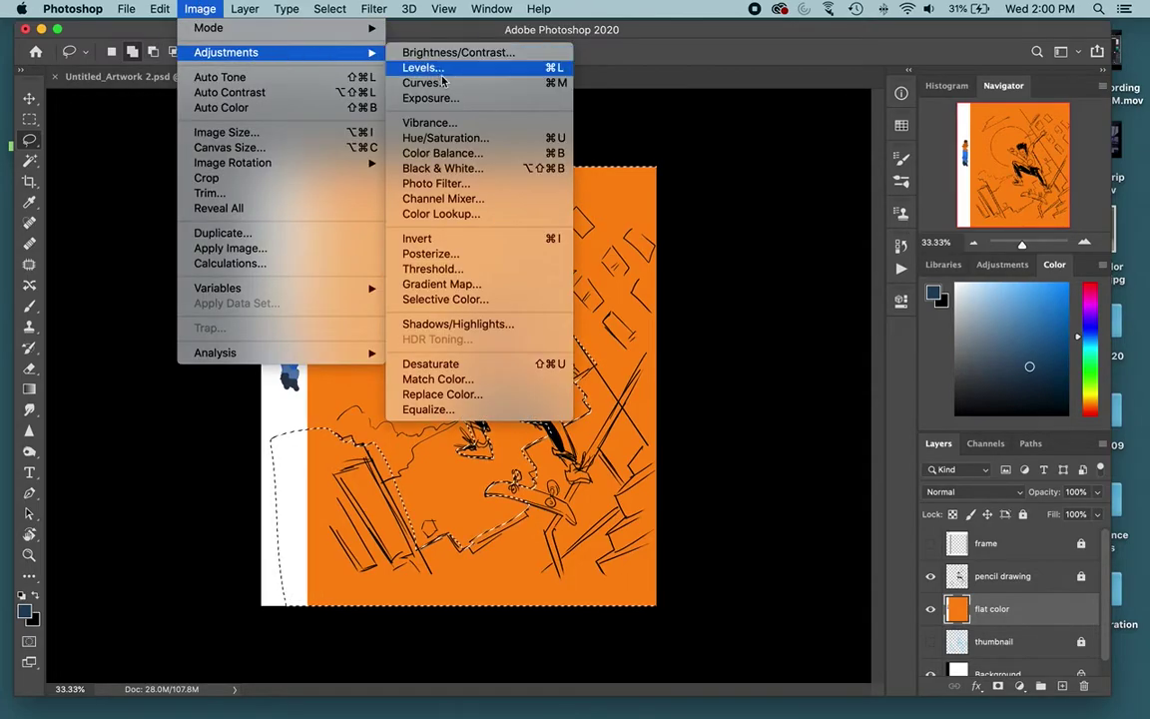
click(514, 141)
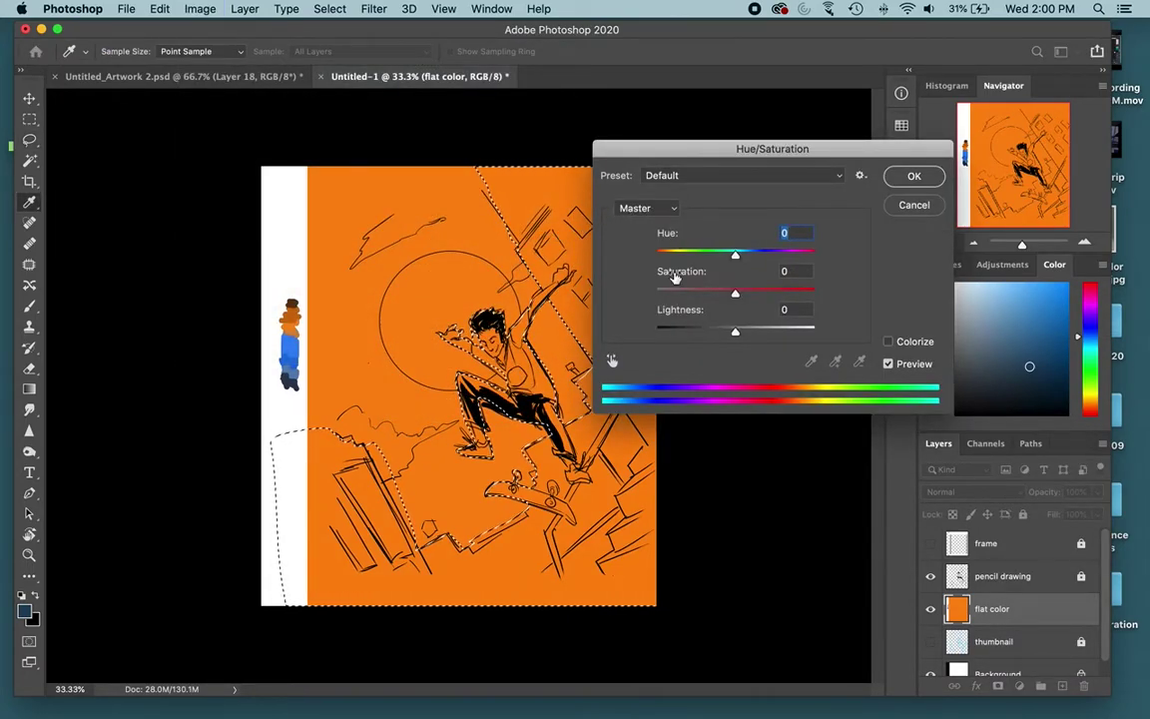
drag(689, 149, 794, 127)
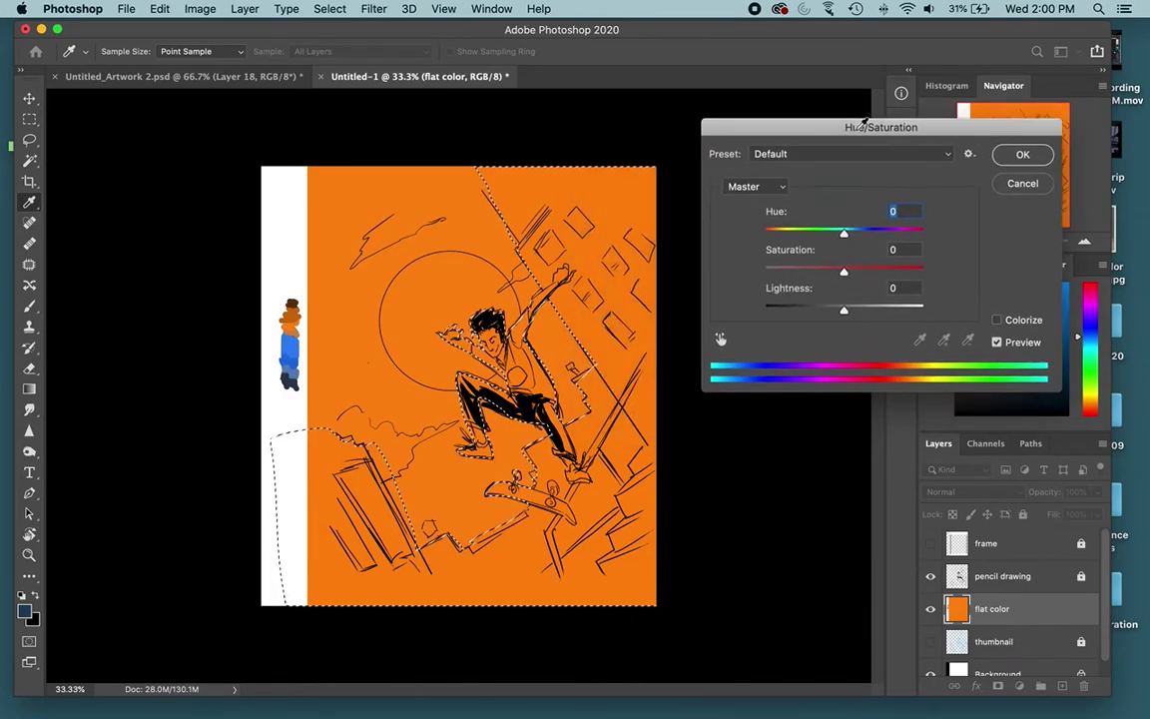
drag(830, 310, 820, 308)
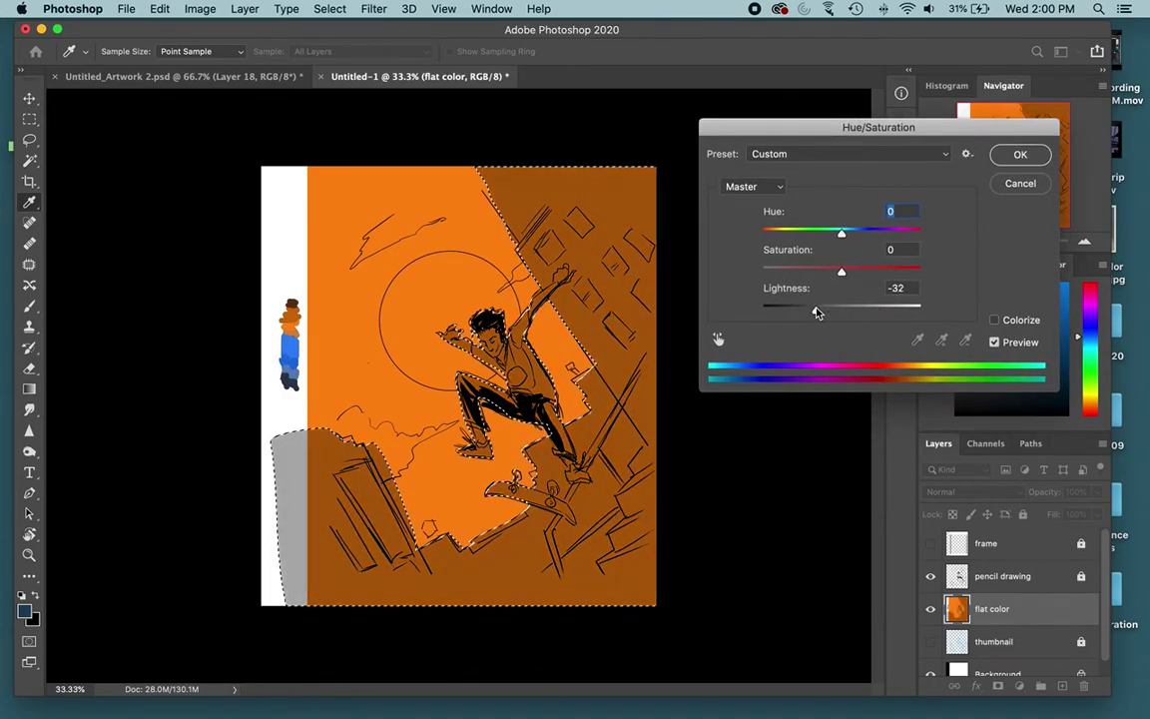
key(Return)
key(super+z)
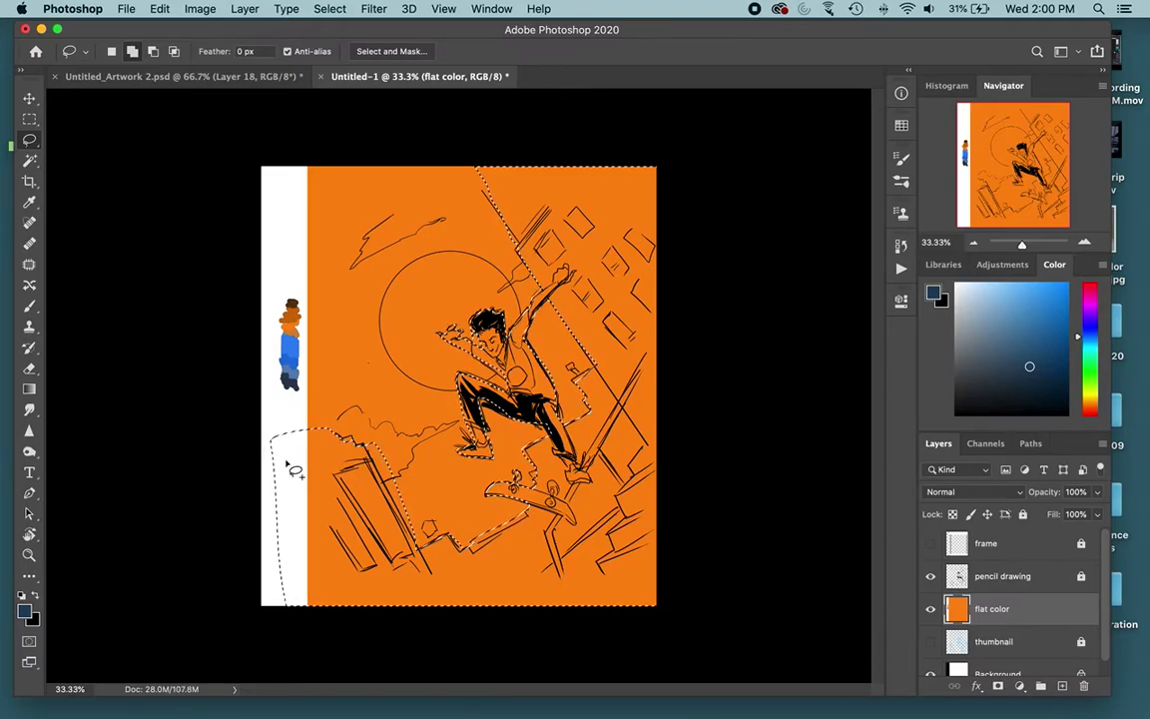
Subtract the white palette strip from the selection with the Magic Wand, keeping the buildings, skater and skateboard selected.
key(w)
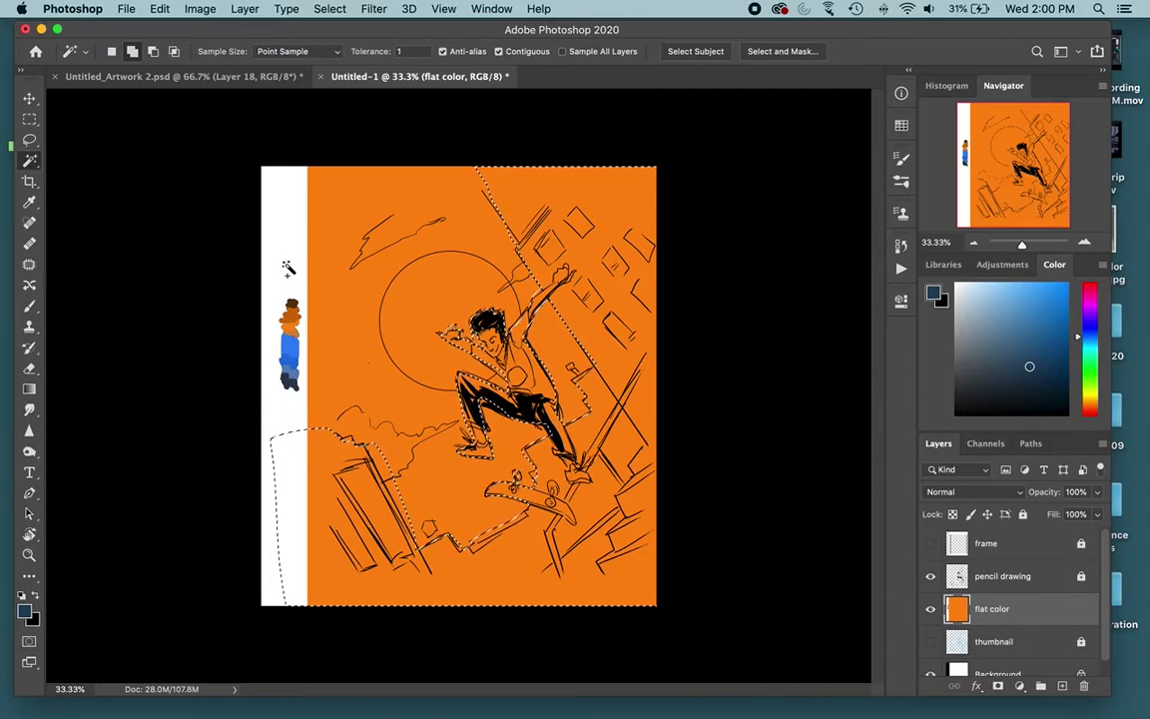
key(alt)
key(alt)
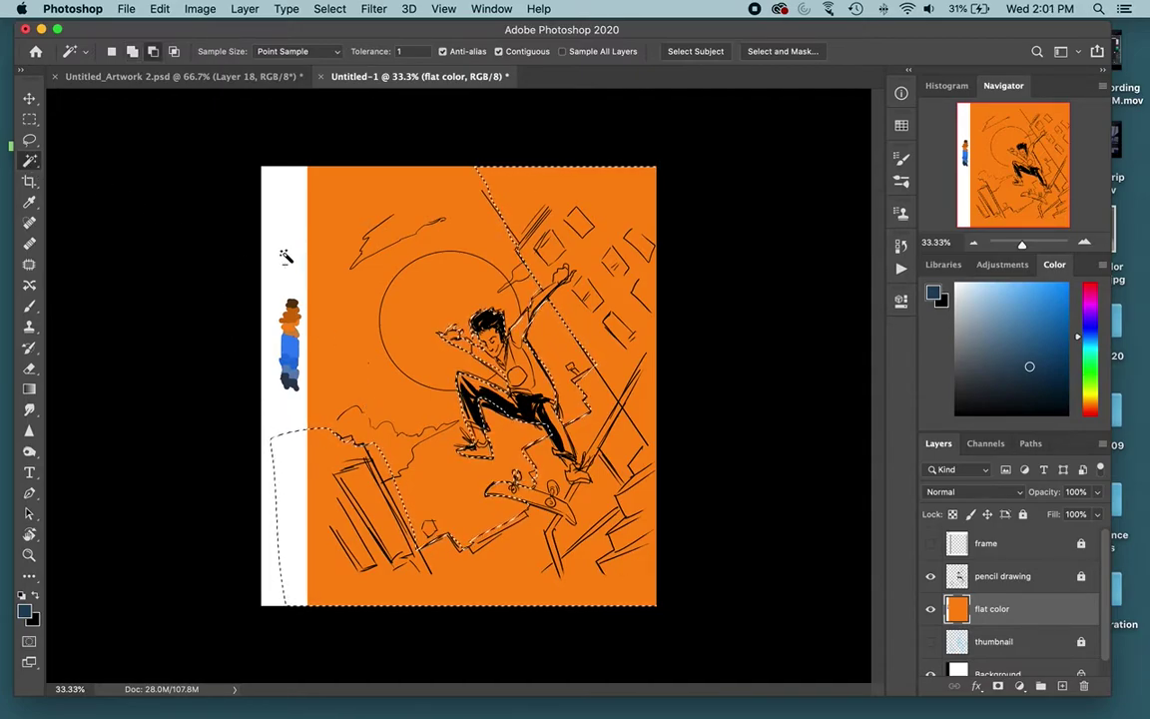
key(shift)
key(alt)
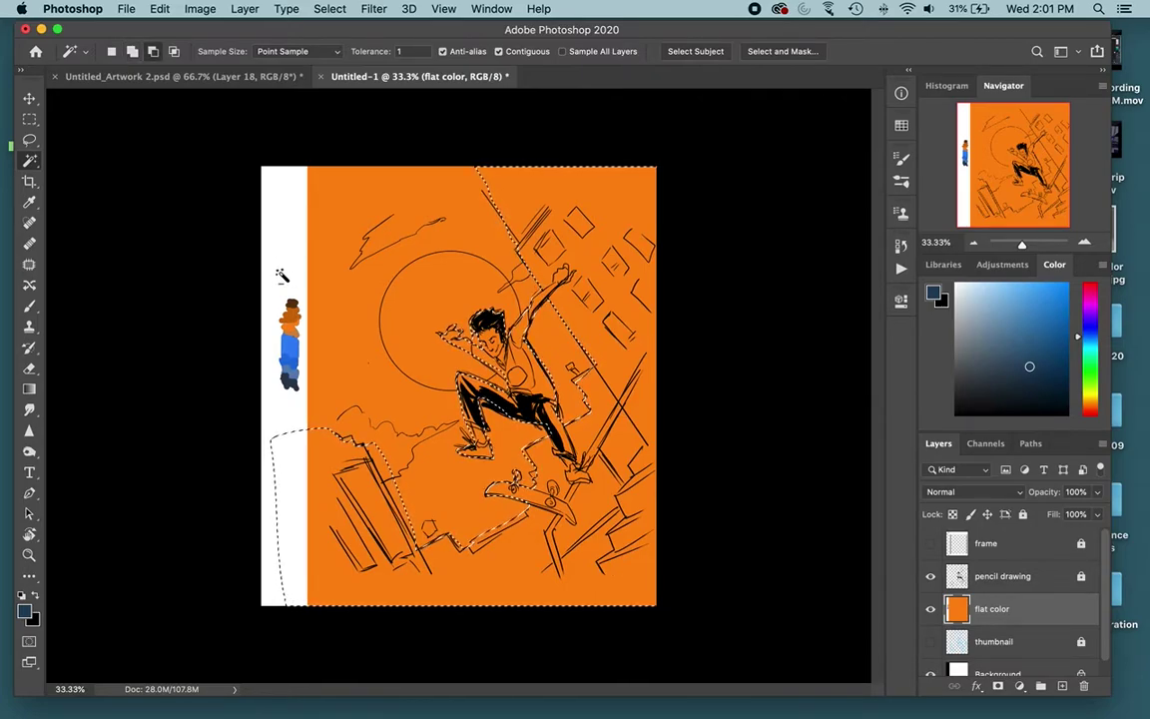
alt+click(288, 467)
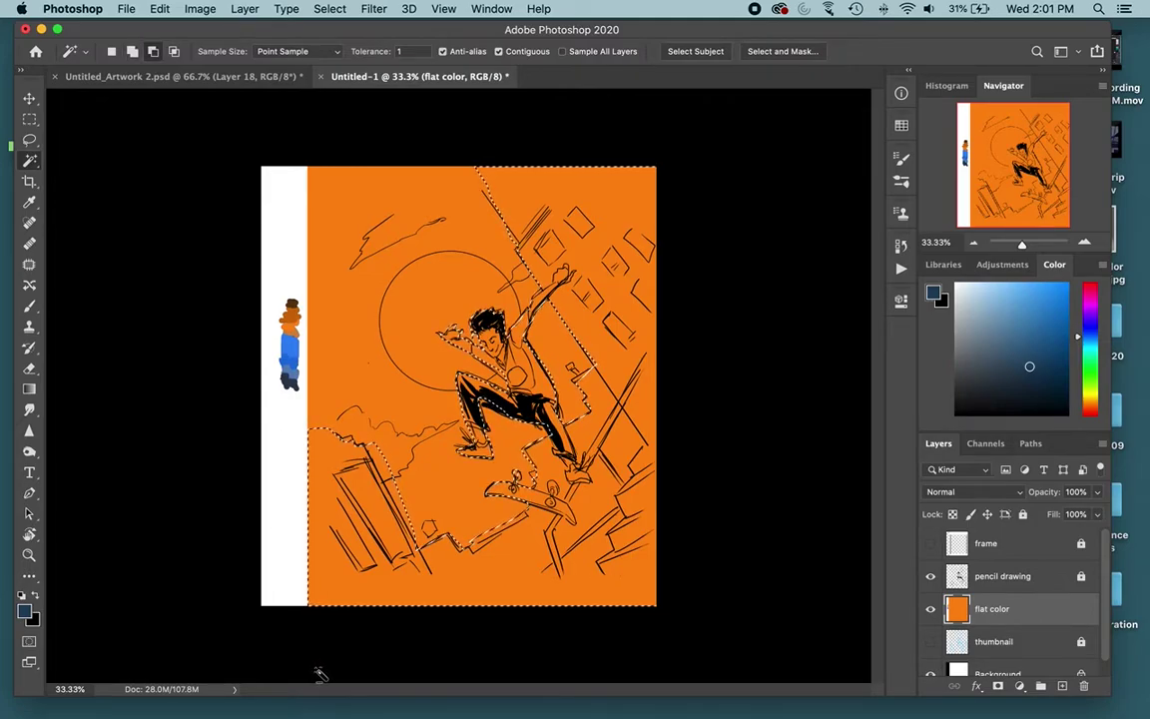
key(shift)
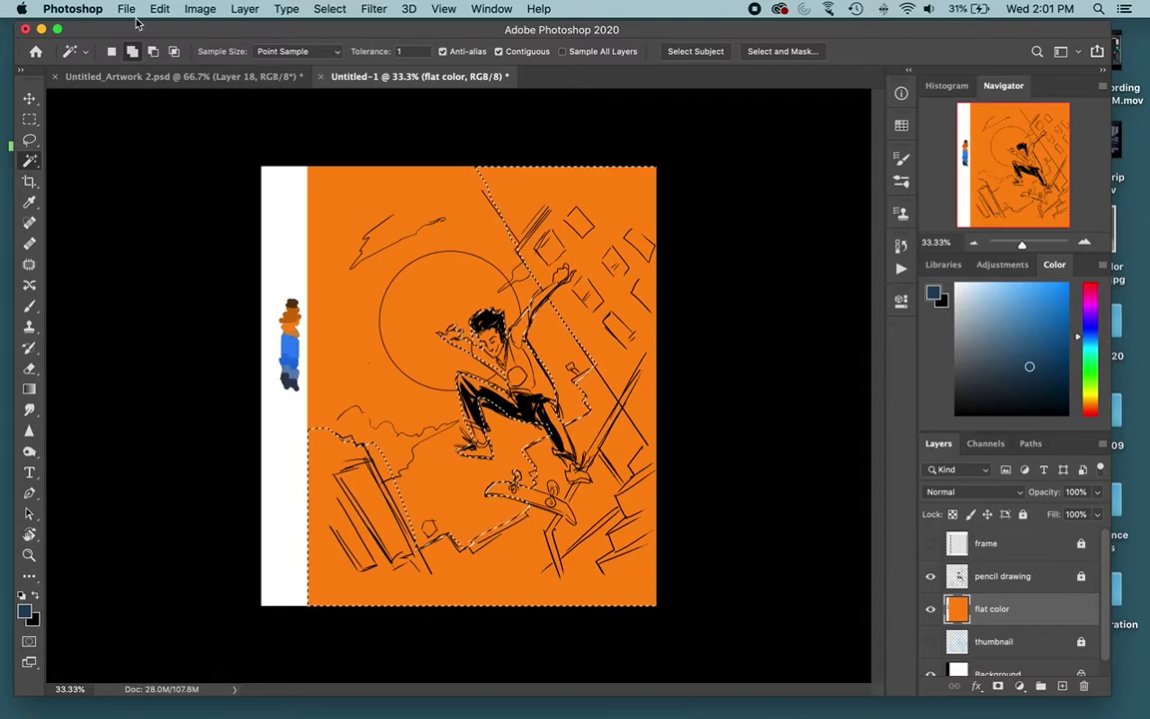
Darken the selected buildings, skater and skateboard to deep brown by lowering the Hue/Saturation lightness, and clear the selection.
click(199, 8)
mouse_move(300, 50)
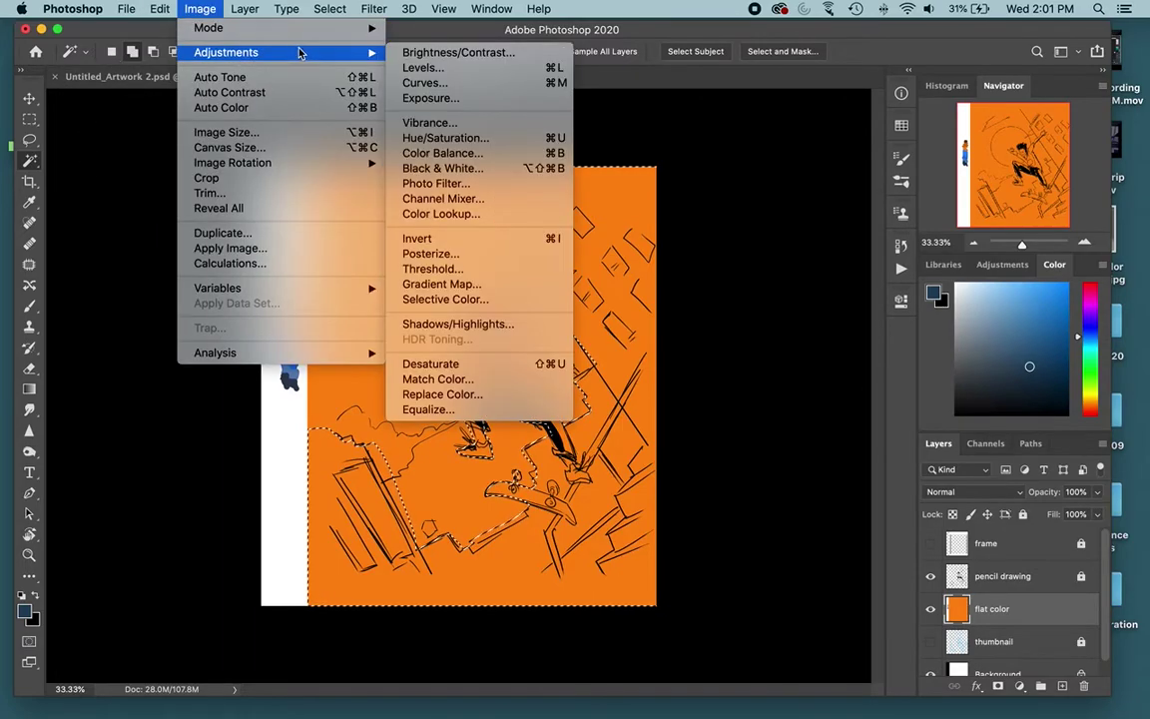
click(521, 145)
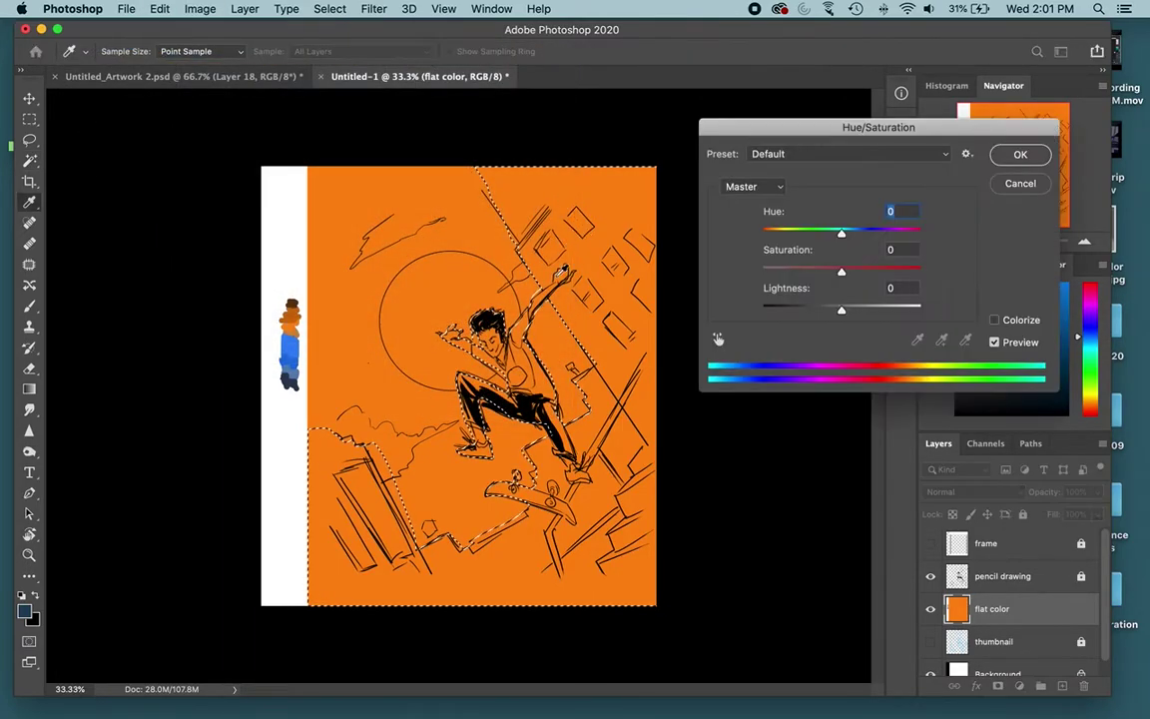
drag(837, 313, 798, 314)
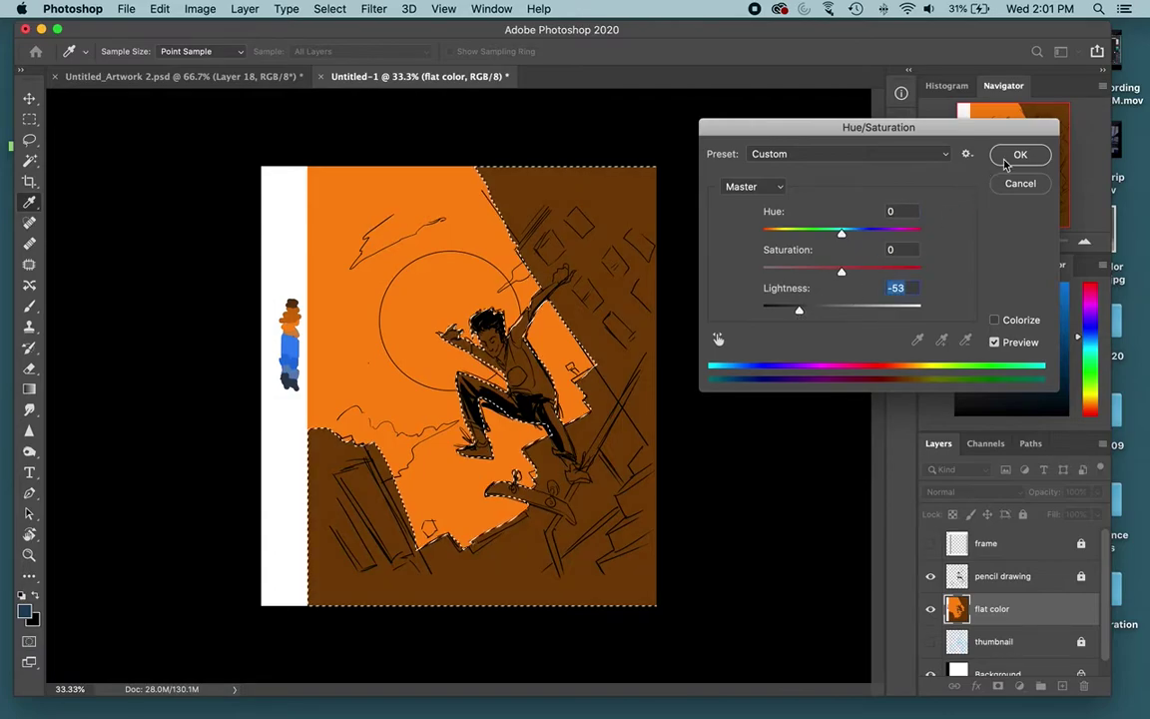
drag(800, 311, 803, 311)
key(Return)
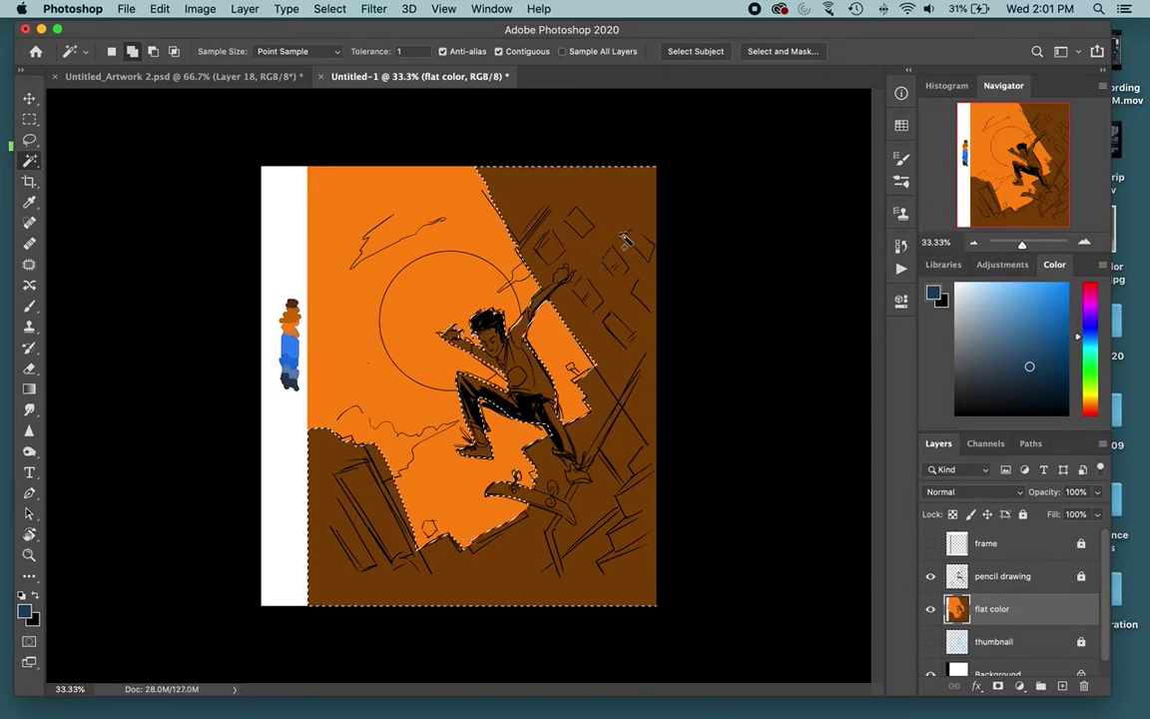
key(ctrl+d)
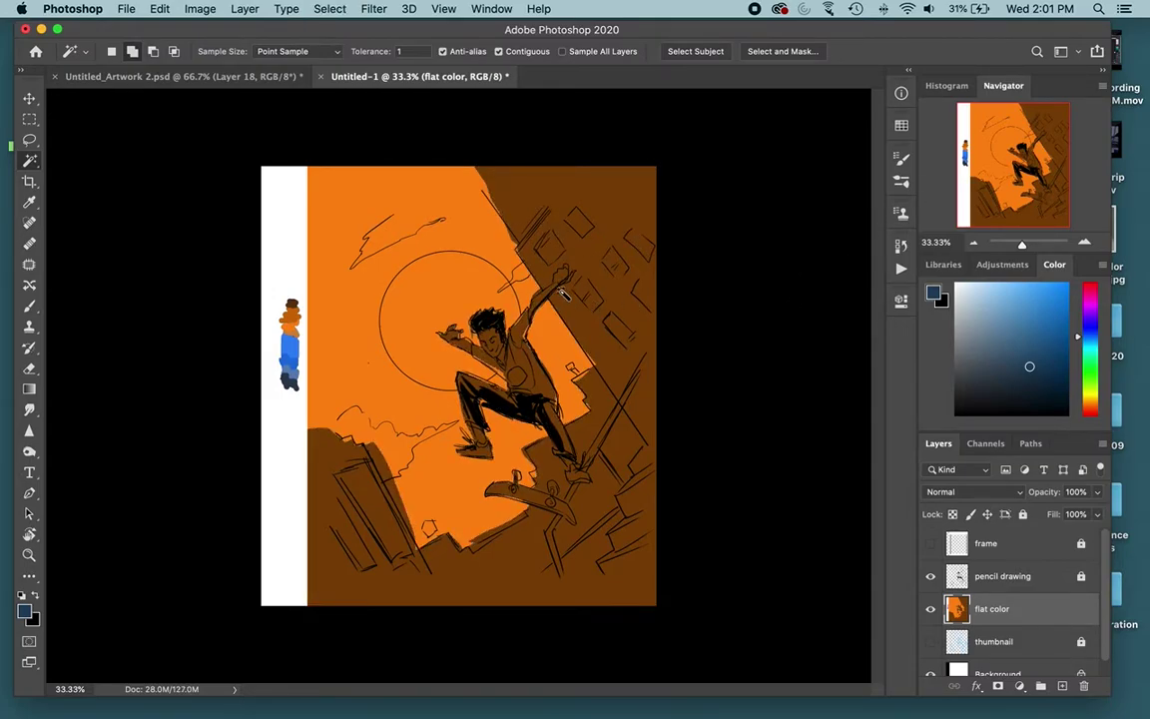
Touch up the color edges around the skater with sampled orange and brown, and brush the small debris beside the tilted building brown.
key(b)
alt+click(527, 286)
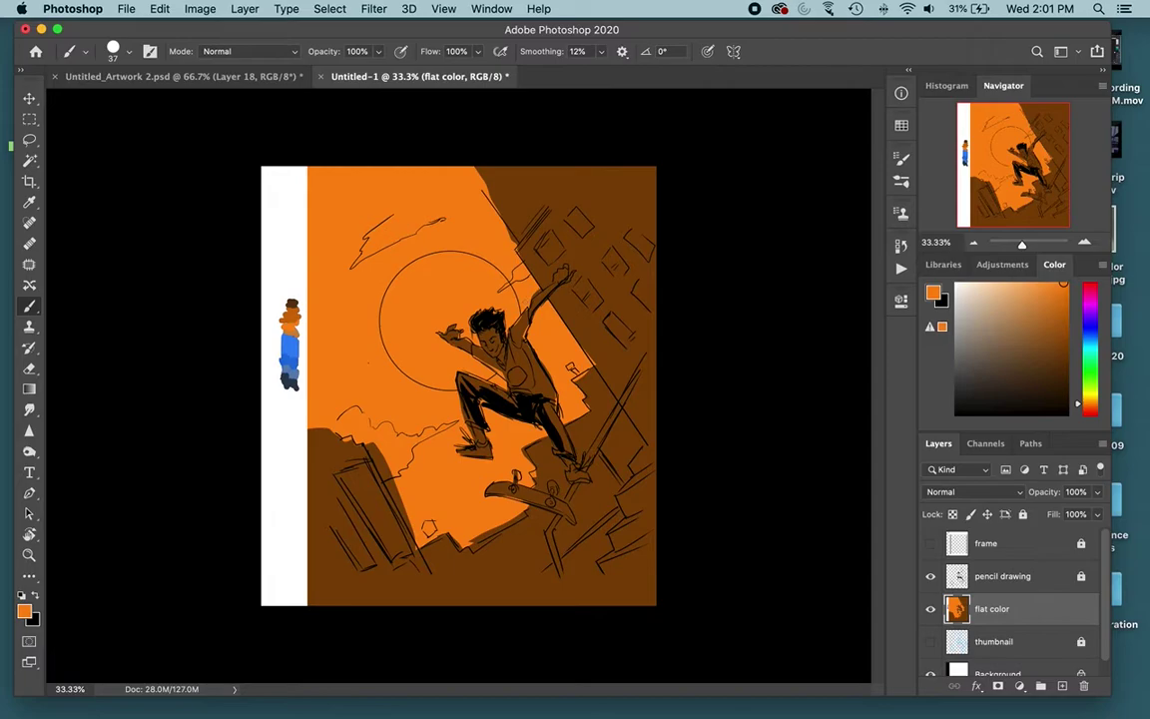
alt+click(521, 323)
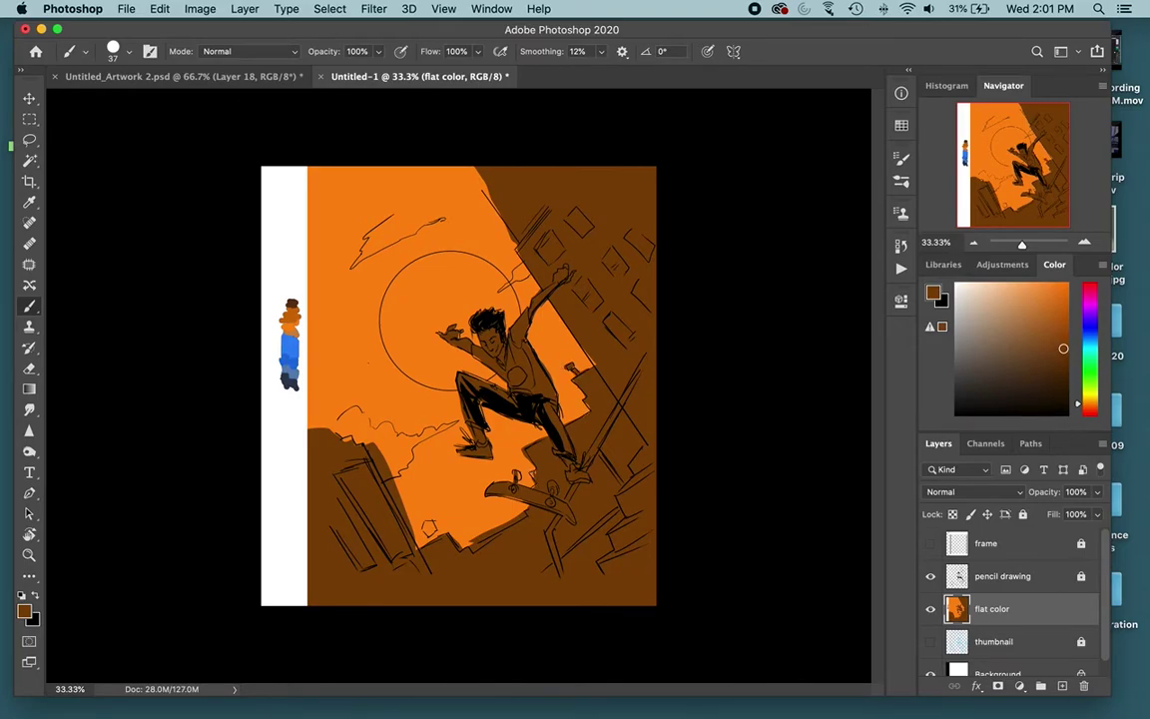
Clean up the edges around the feet, skateboard and left-hand building with sampled orange and brown, and fill the pentagonal debris brown.
alt+click(472, 410)
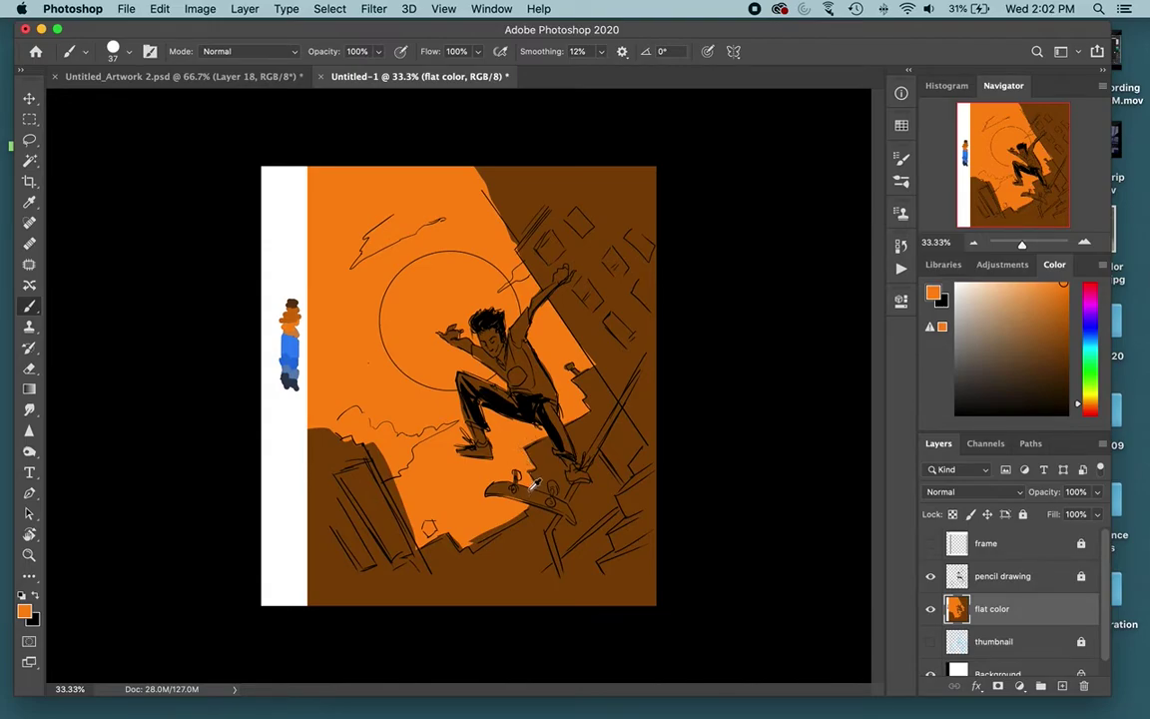
alt+click(468, 433)
alt+click(522, 461)
alt+click(444, 461)
alt+click(511, 546)
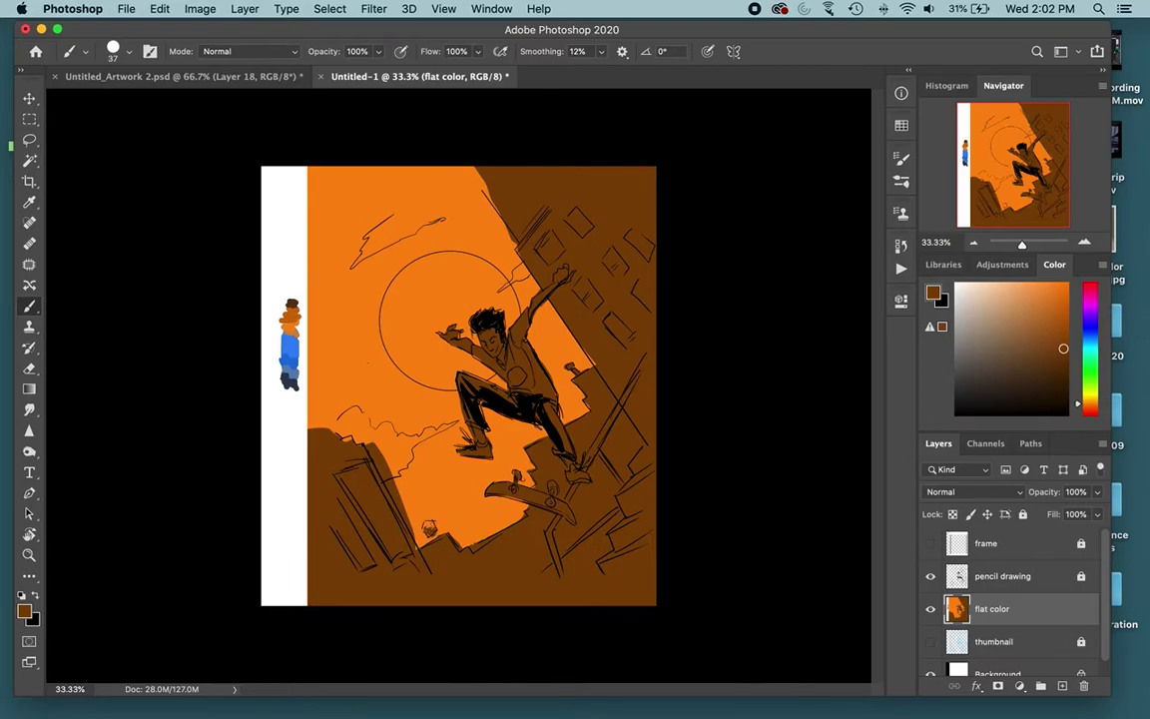
alt+click(451, 491)
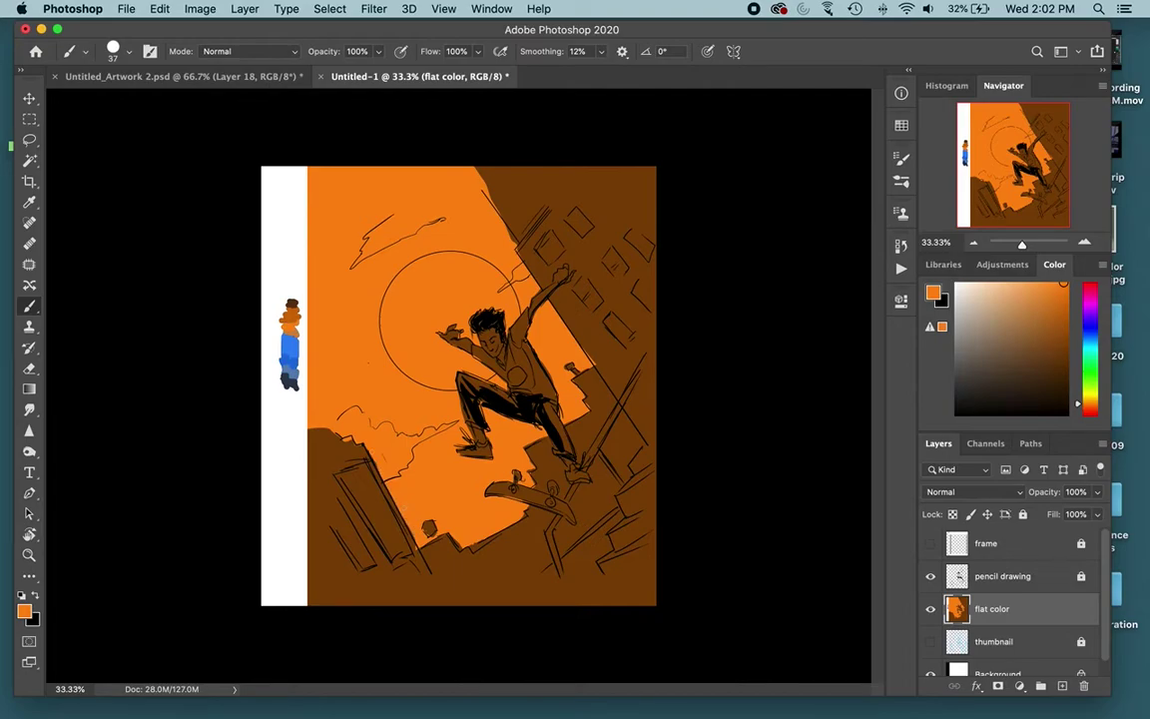
alt+click(305, 416)
Select the orange sky area with the Magic Wand and activate the Brush for painting inside it.
key(w)
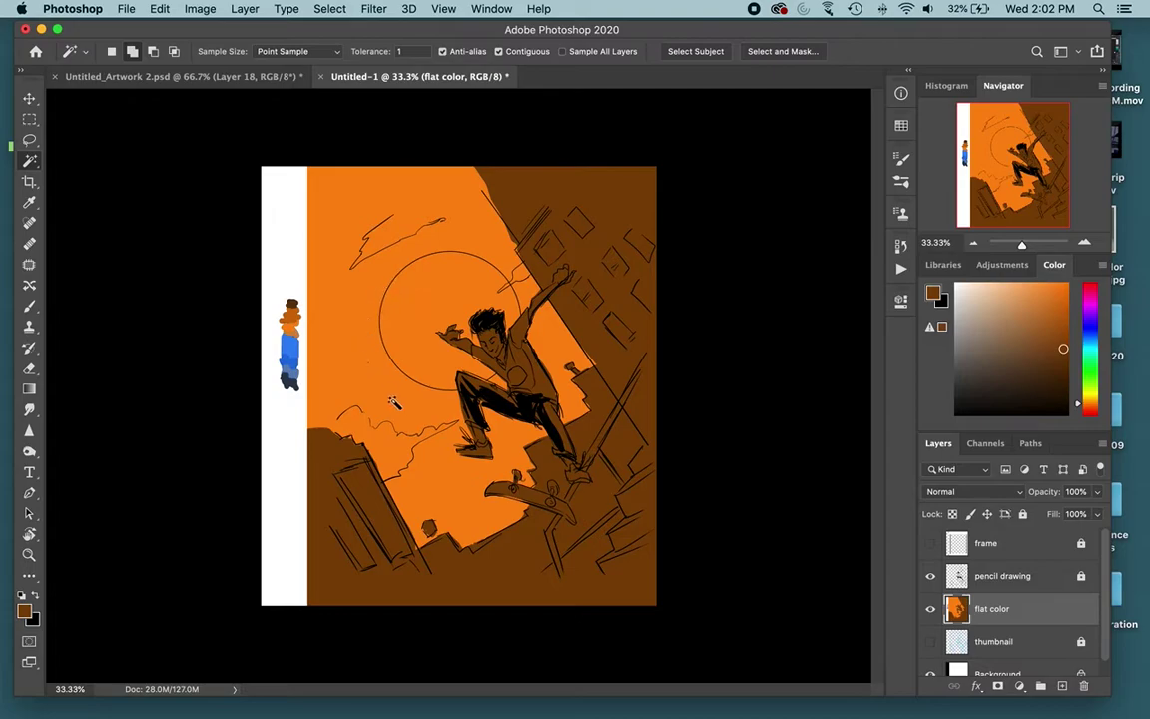
click(426, 301)
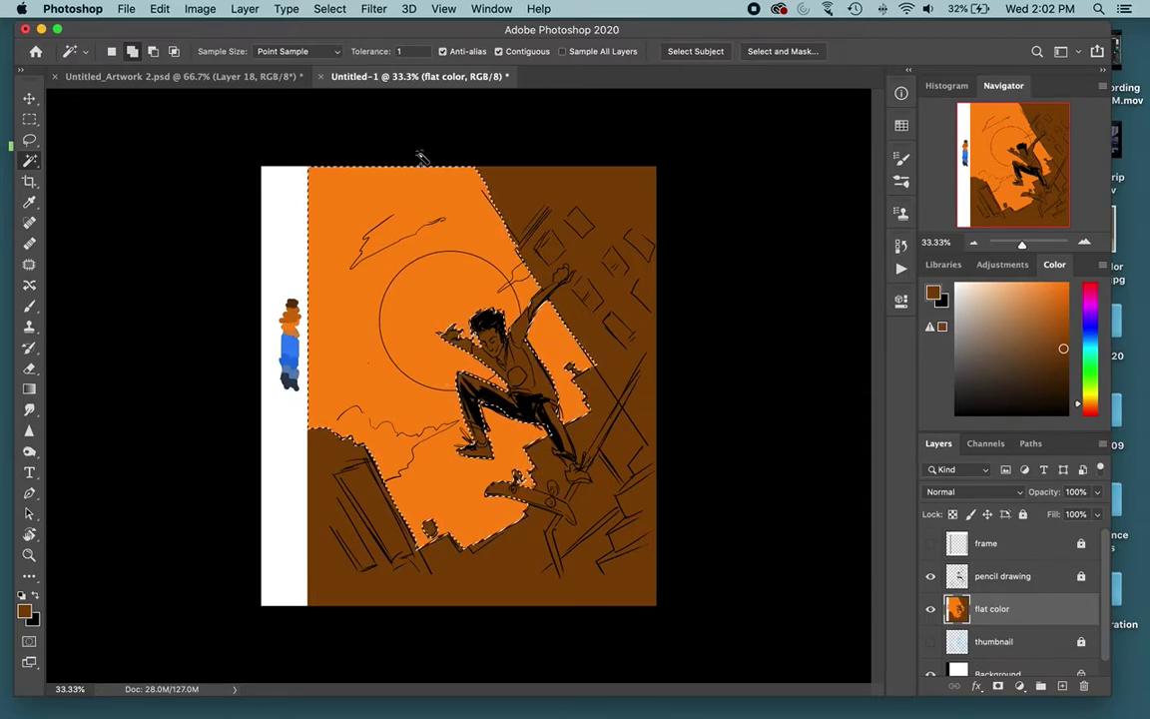
key(b)
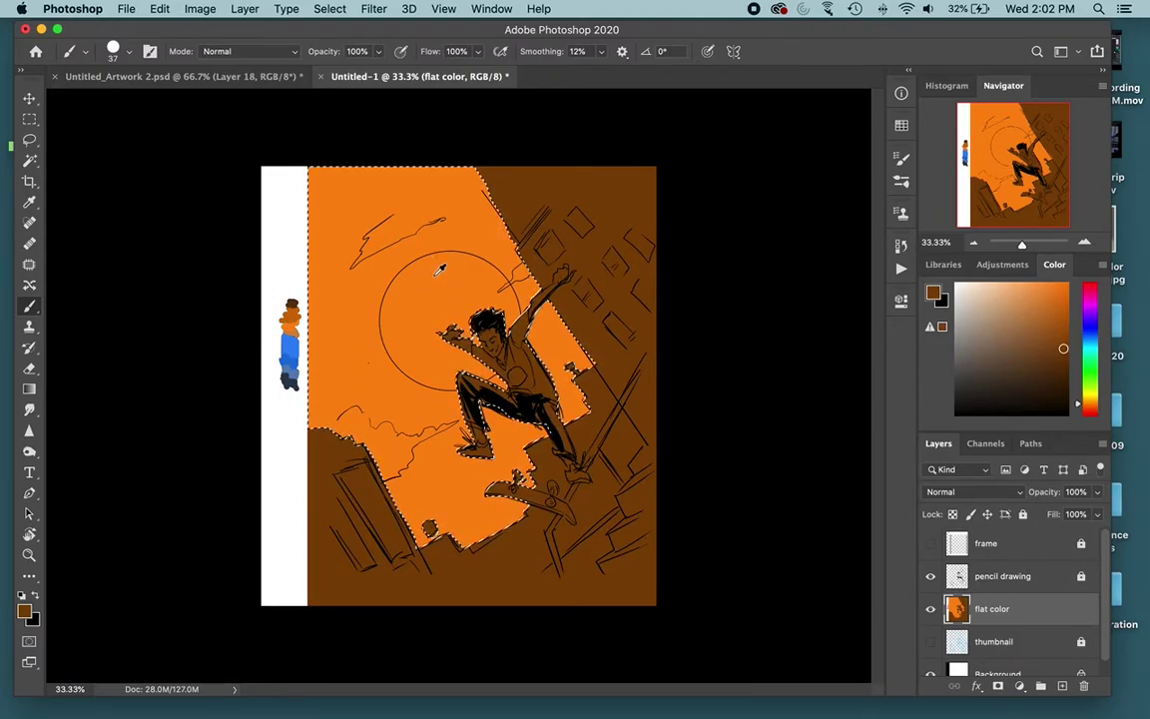
Fill the sun circle with pale peach using a single dab of a hard round brush sized 1027.
alt+click(442, 273)
click(1000, 282)
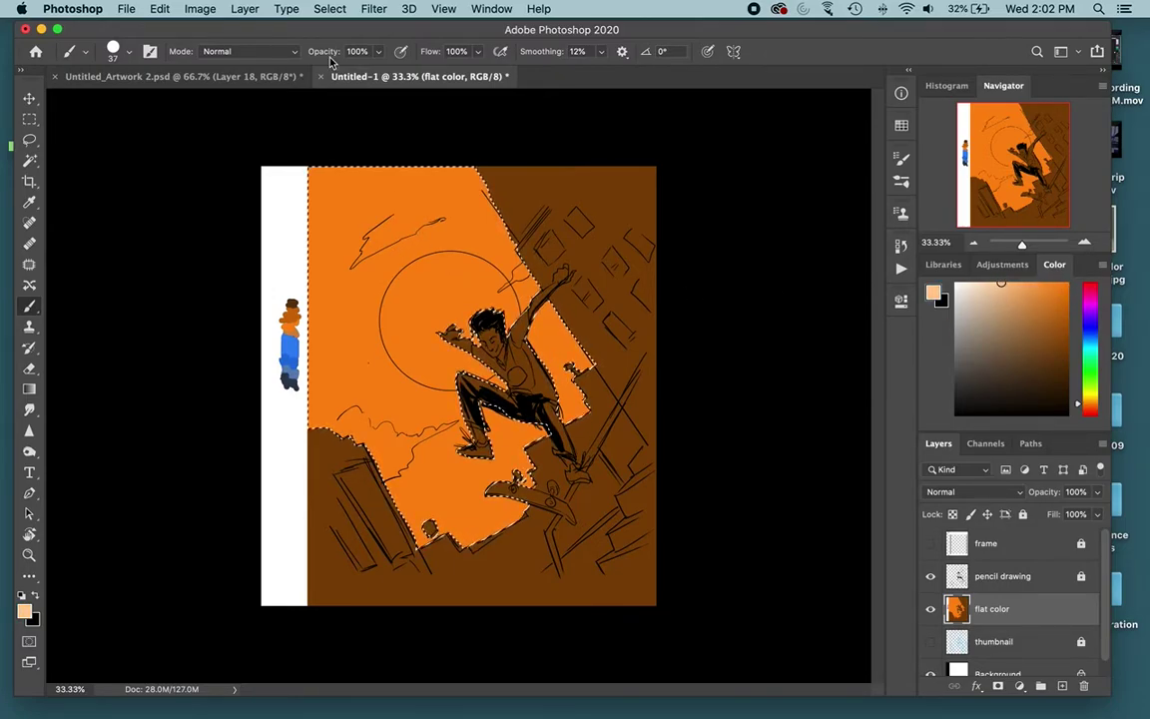
click(121, 55)
drag(126, 99, 152, 99)
click(233, 598)
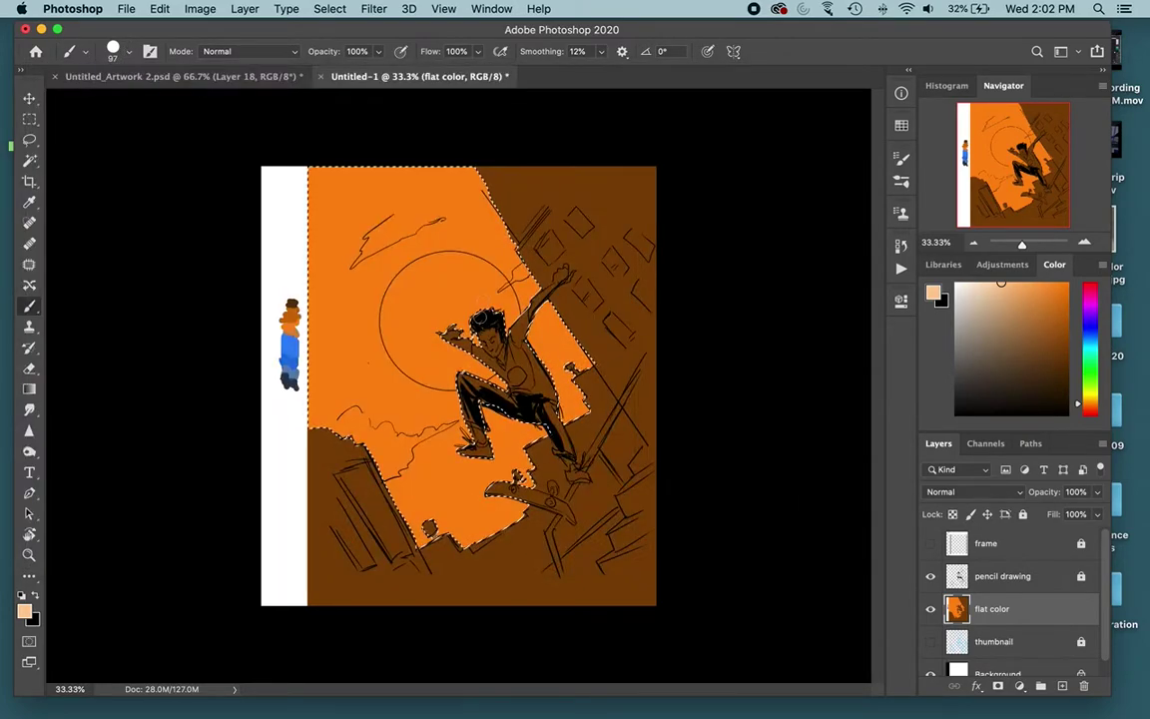
mouse_move(427, 297)
mouse_down()
mouse_move(599, 296)
mouse_move(465, 295)
mouse_move(480, 298)
mouse_up()
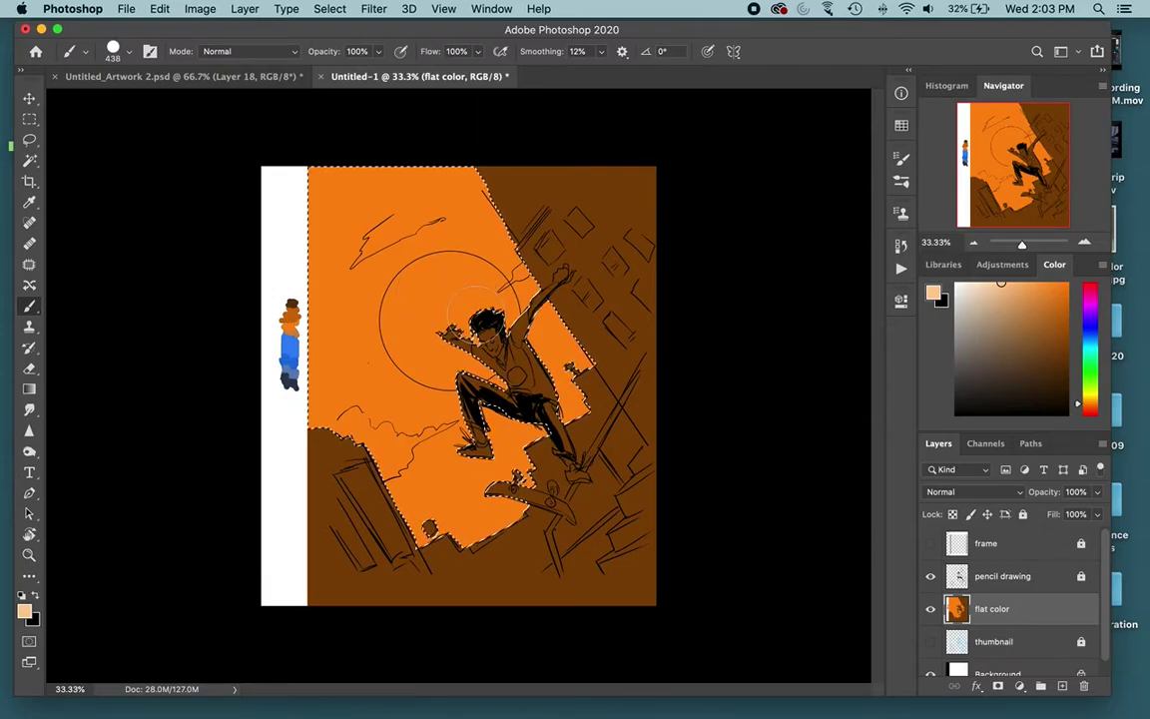
mouse_move(439, 309)
mouse_down()
mouse_move(570, 302)
mouse_move(444, 312)
mouse_move(454, 335)
mouse_move(509, 334)
mouse_move(345, 332)
mouse_move(509, 333)
mouse_move(444, 335)
mouse_move(495, 340)
mouse_up()
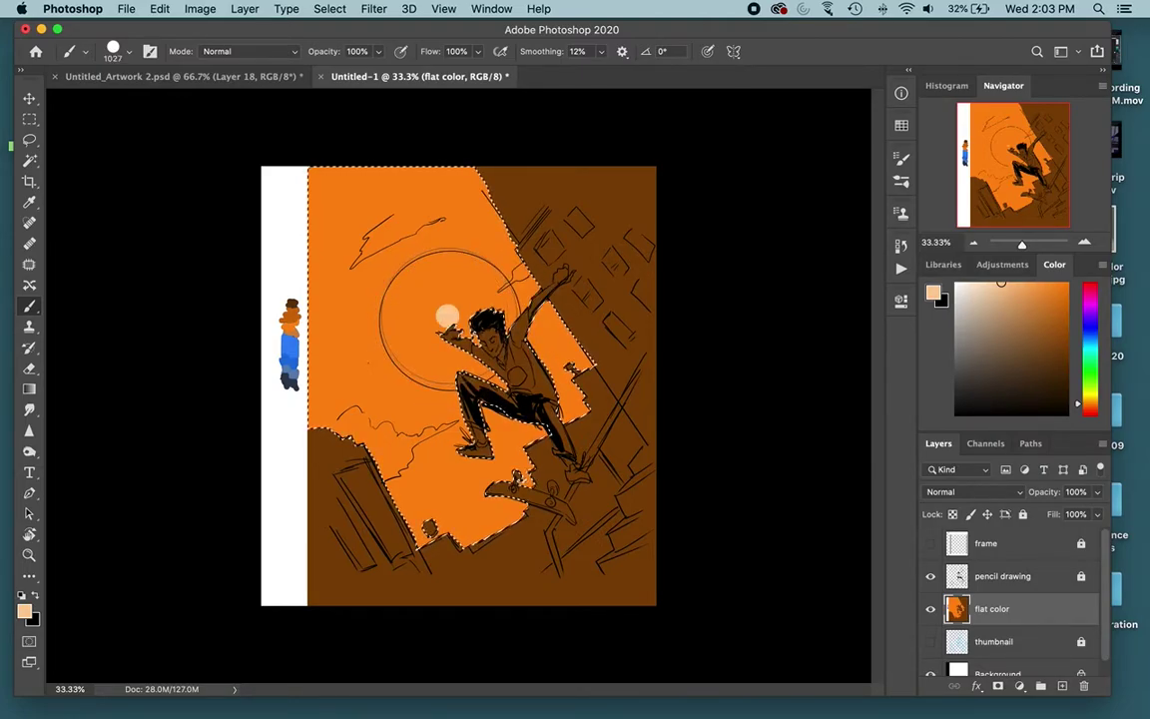
click(450, 320)
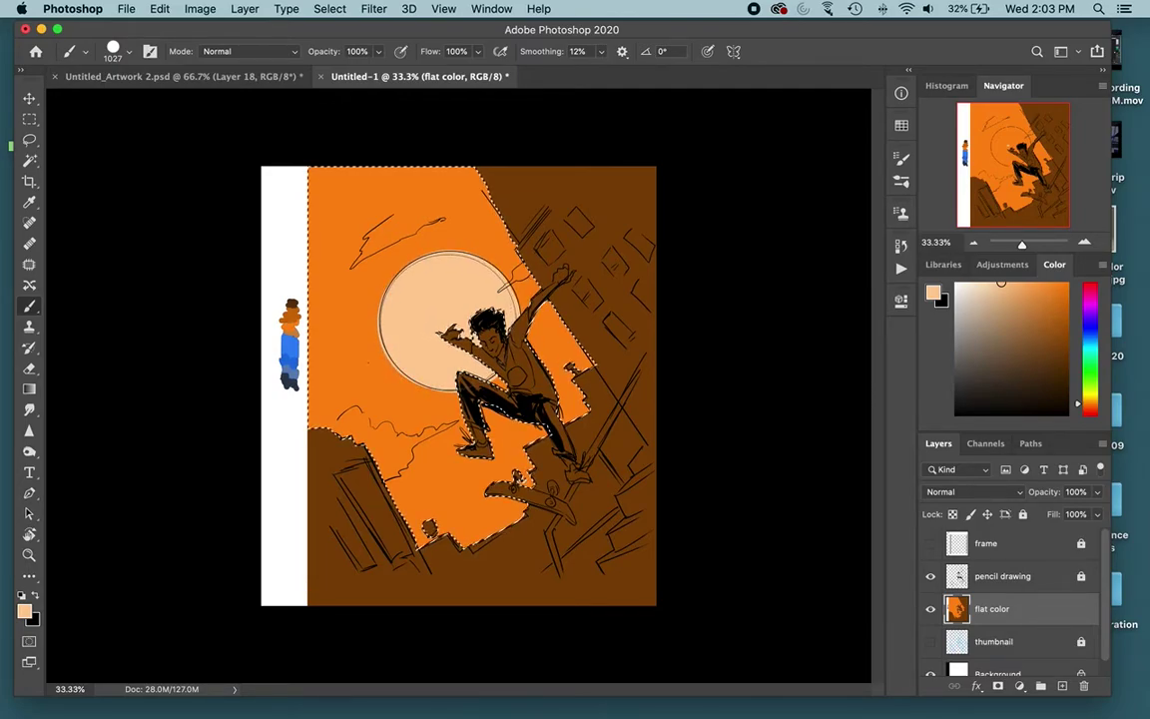
Sample the sky orange, reduce the brush size to 168, and clear the sky selection.
alt+click(365, 327)
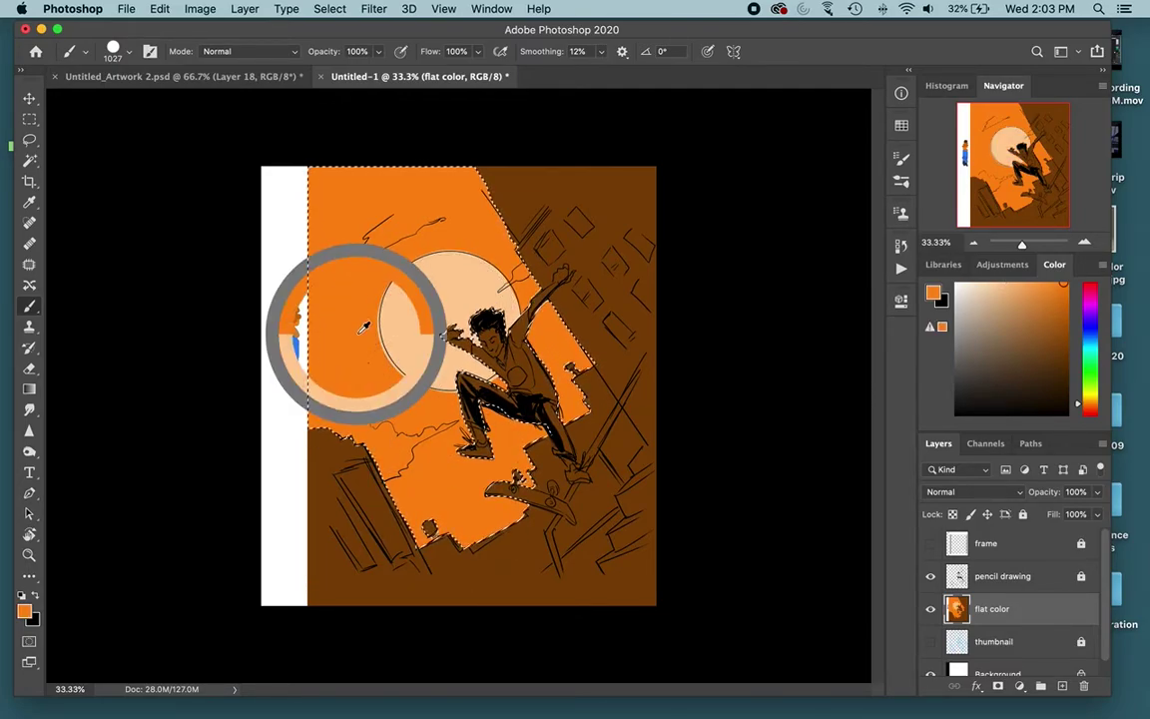
drag(397, 336, 281, 337)
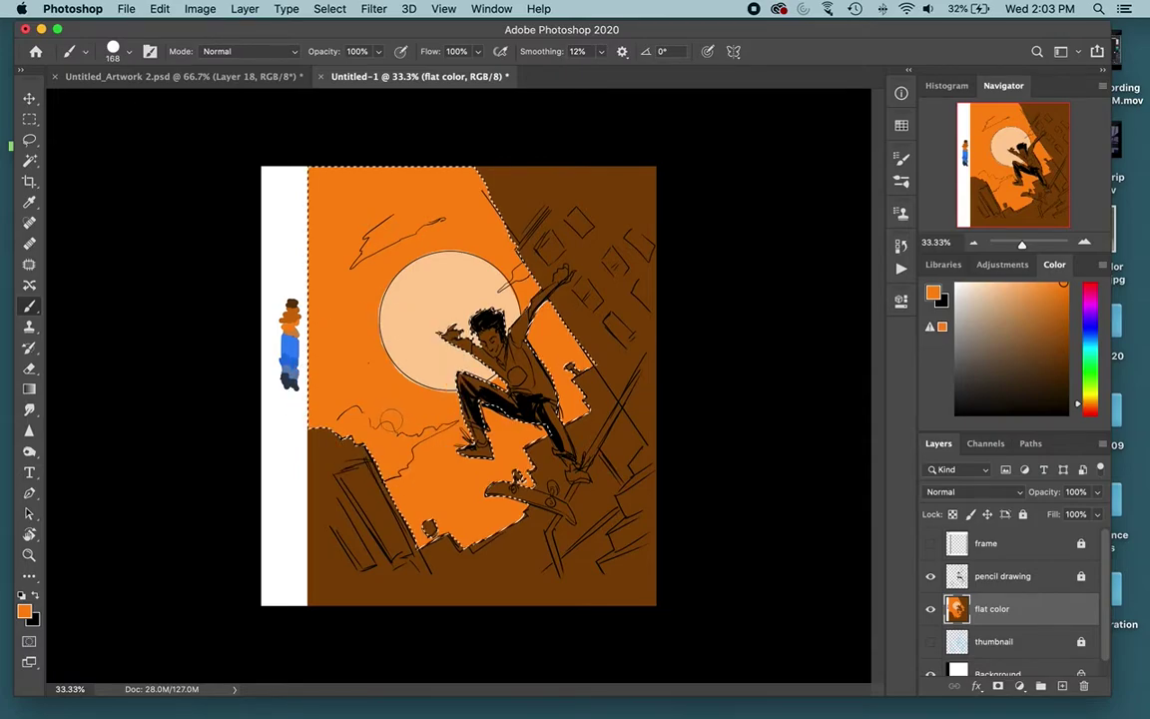
key(super+d)
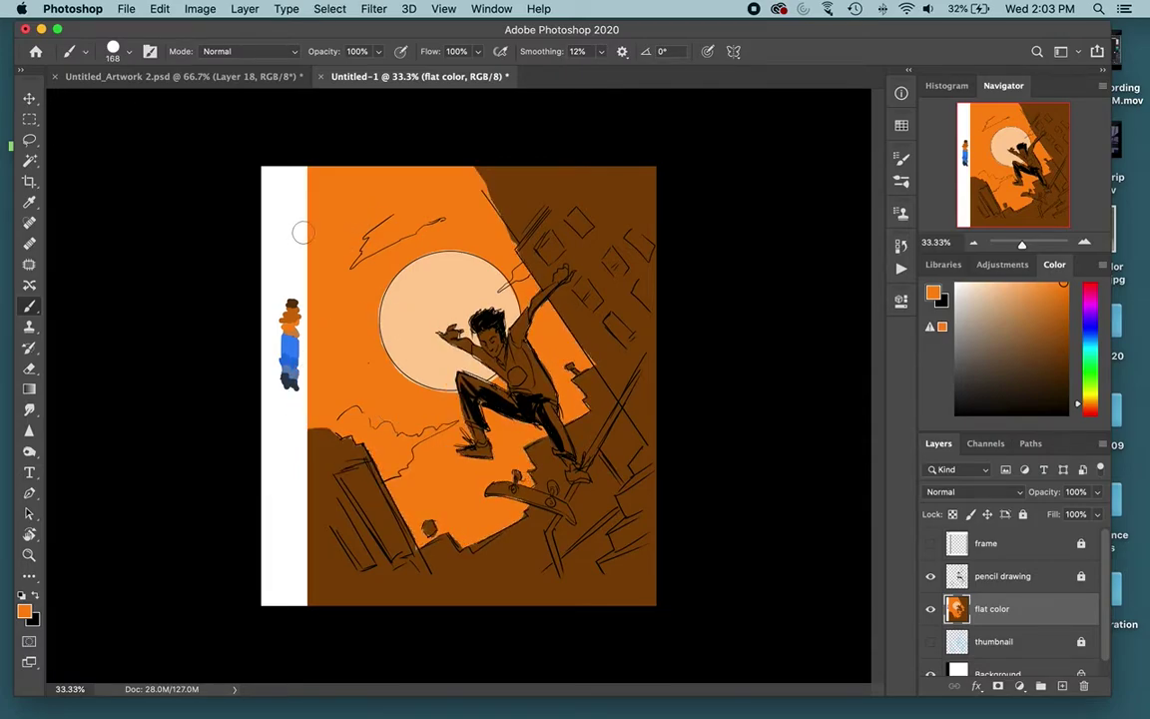
Lasso the smoke cloud behind the left-hand building and subtract the brown building area from the selection with the Magic Wand.
key(l)
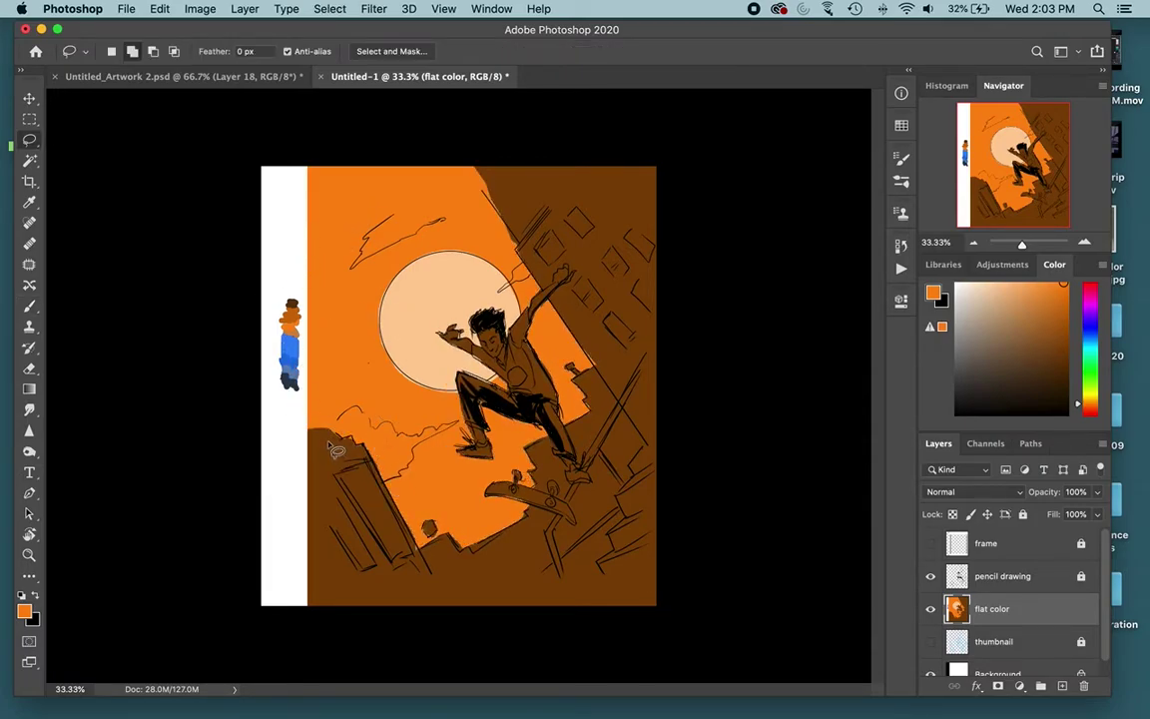
mouse_move(335, 429)
mouse_down()
mouse_move(360, 406)
mouse_move(377, 433)
mouse_move(419, 446)
mouse_up()
mouse_move(421, 469)
mouse_down()
mouse_move(375, 497)
mouse_move(339, 491)
mouse_move(336, 439)
mouse_up()
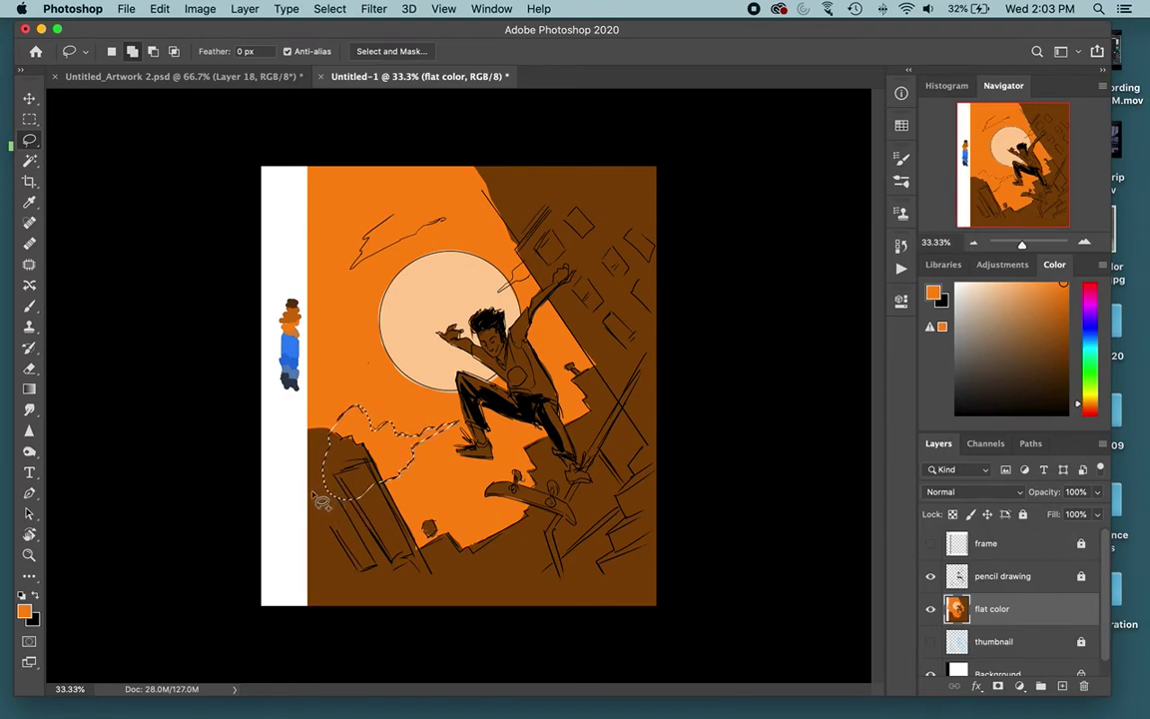
drag(322, 499, 330, 475)
key(w)
key(alt)
key(alt)
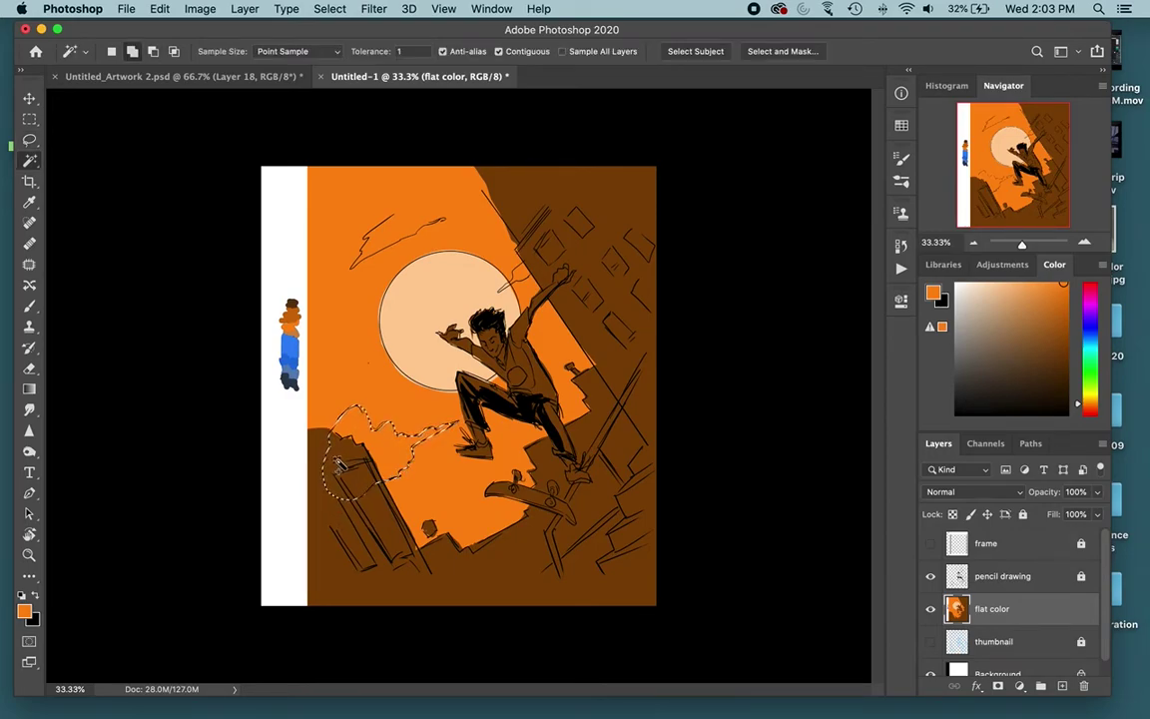
click(361, 454)
Recolor the selected smoke cloud with Hue/Saturation, using hue -5, saturation +45 and lightness +11, keeping the selection active.
click(200, 8)
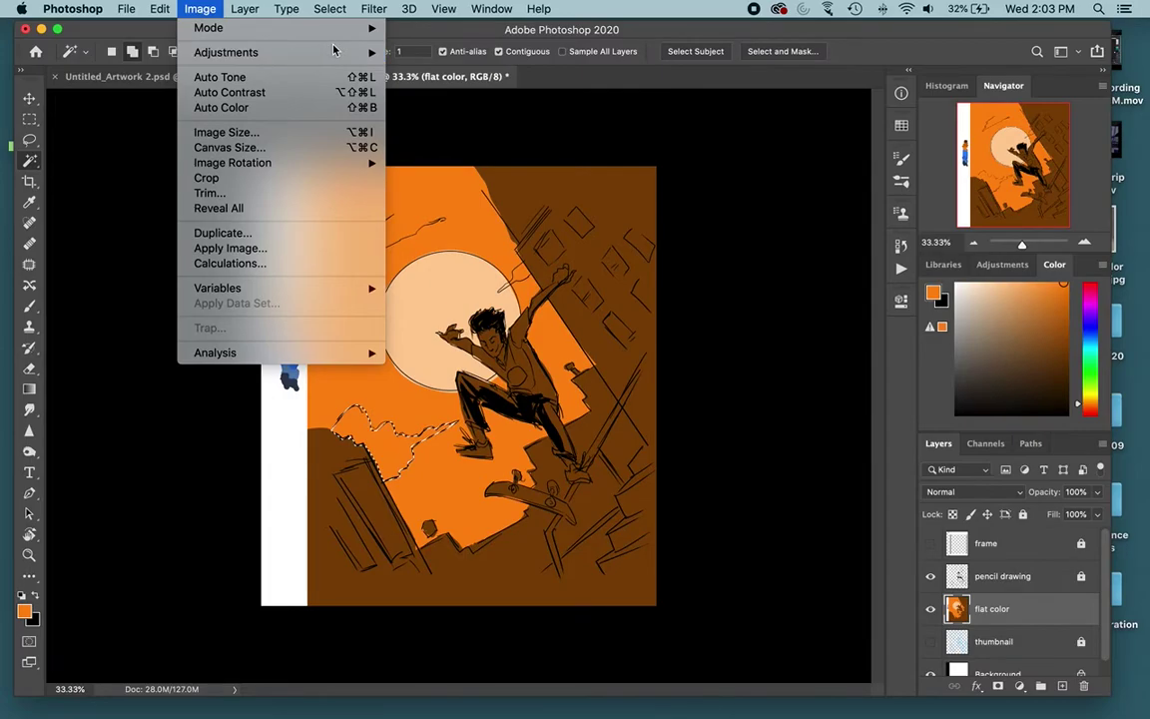
mouse_move(311, 52)
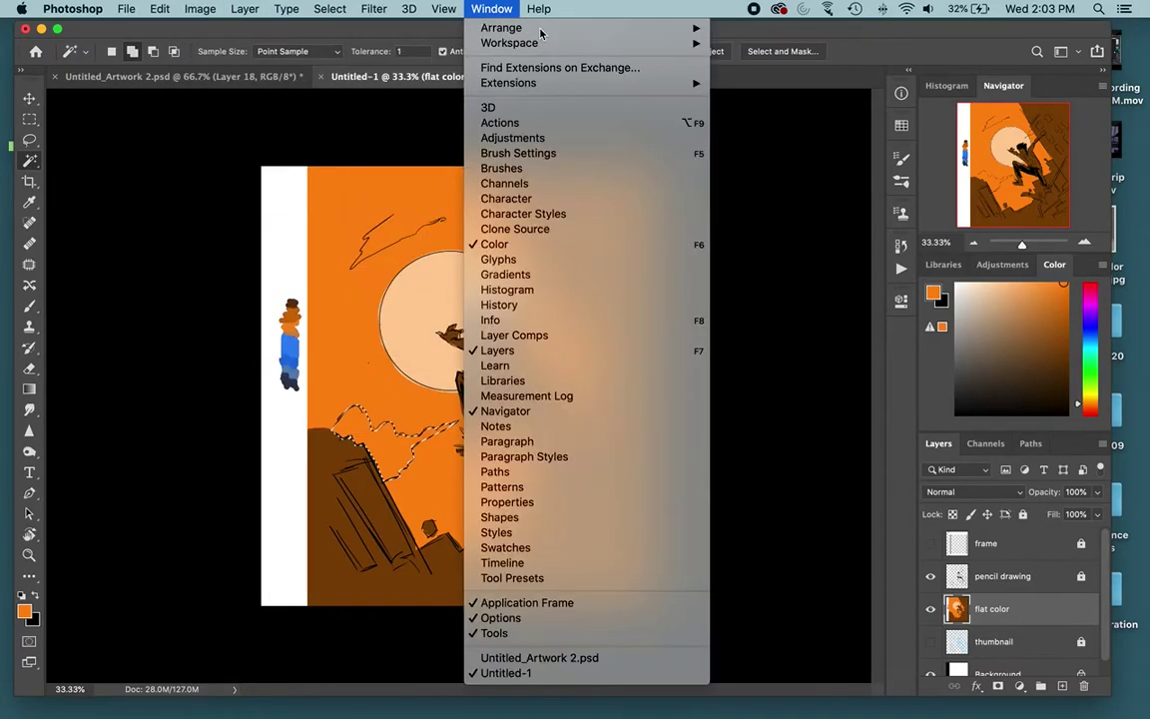
click(807, 42)
key(super+u)
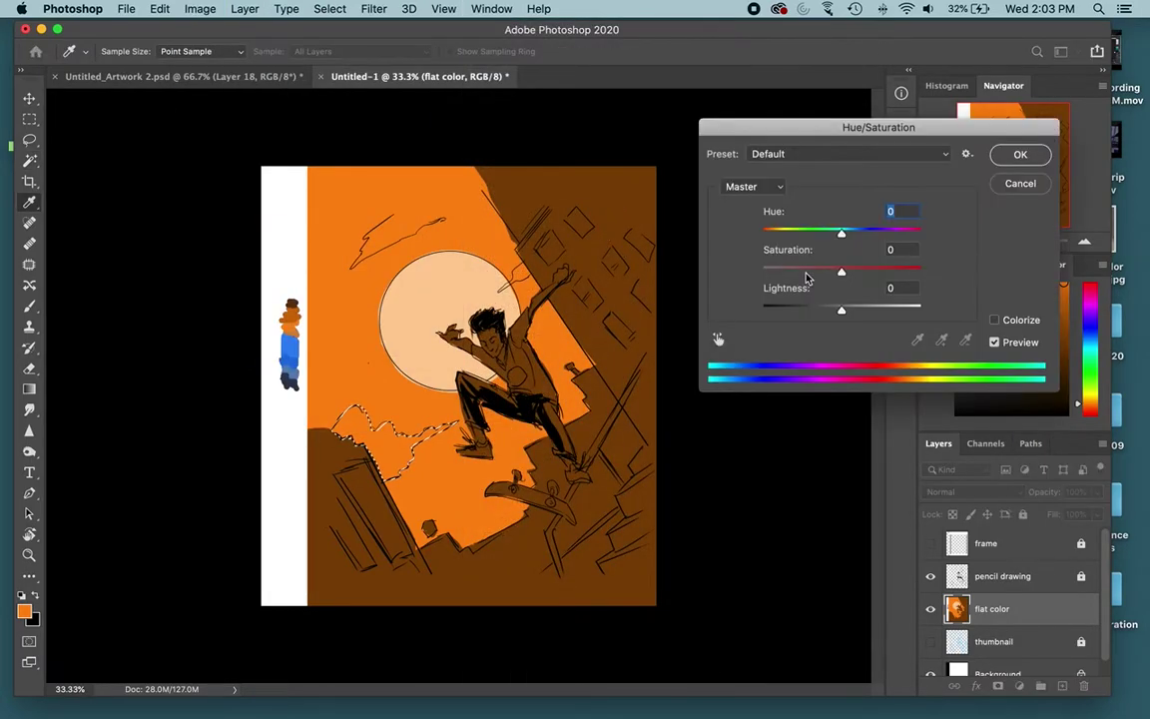
drag(842, 312, 836, 237)
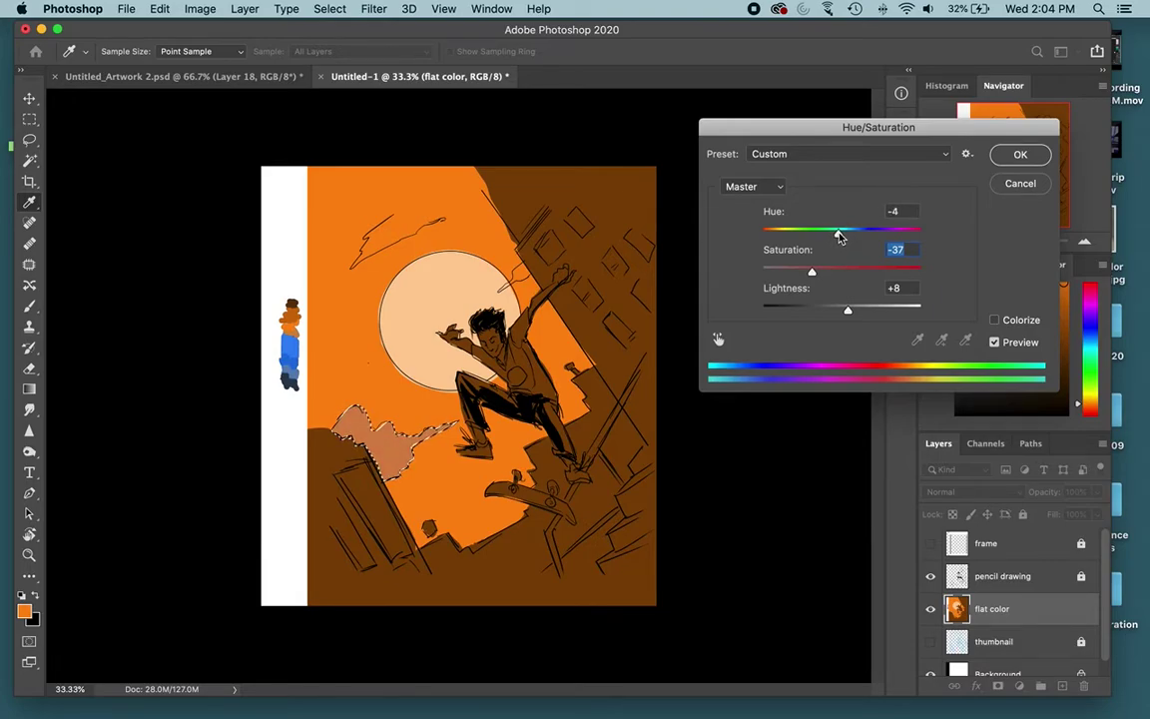
mouse_move(838, 236)
mouse_down()
mouse_move(743, 221)
mouse_move(837, 233)
mouse_up()
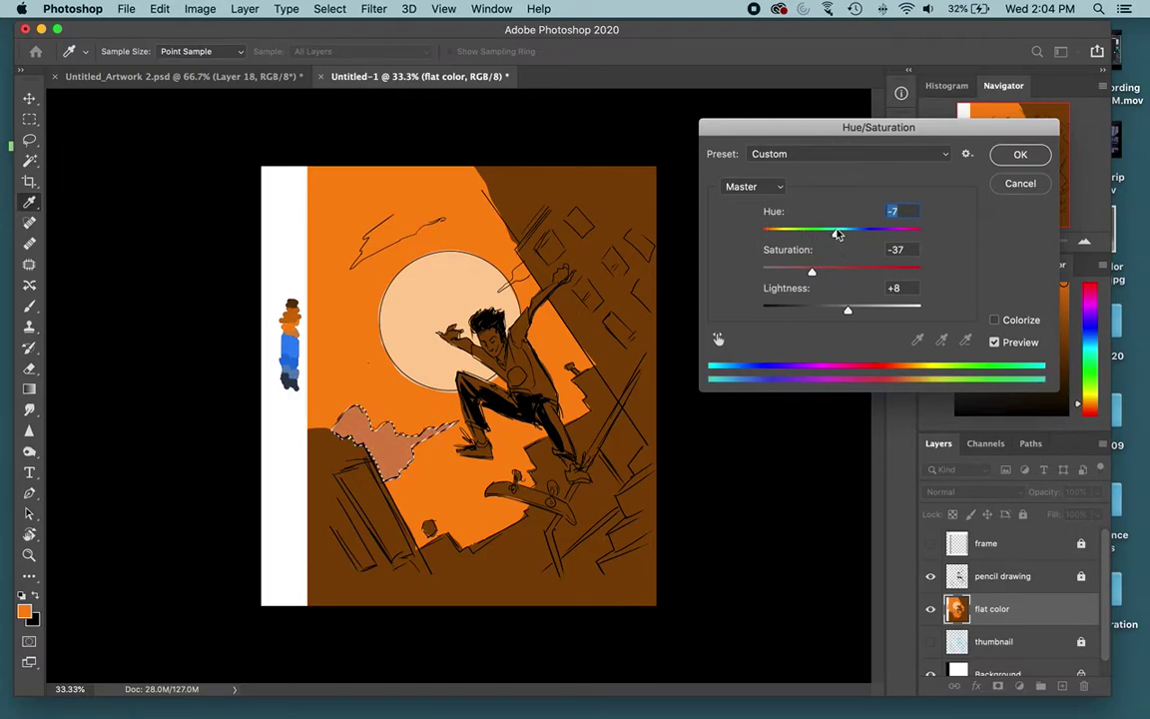
drag(836, 234, 850, 310)
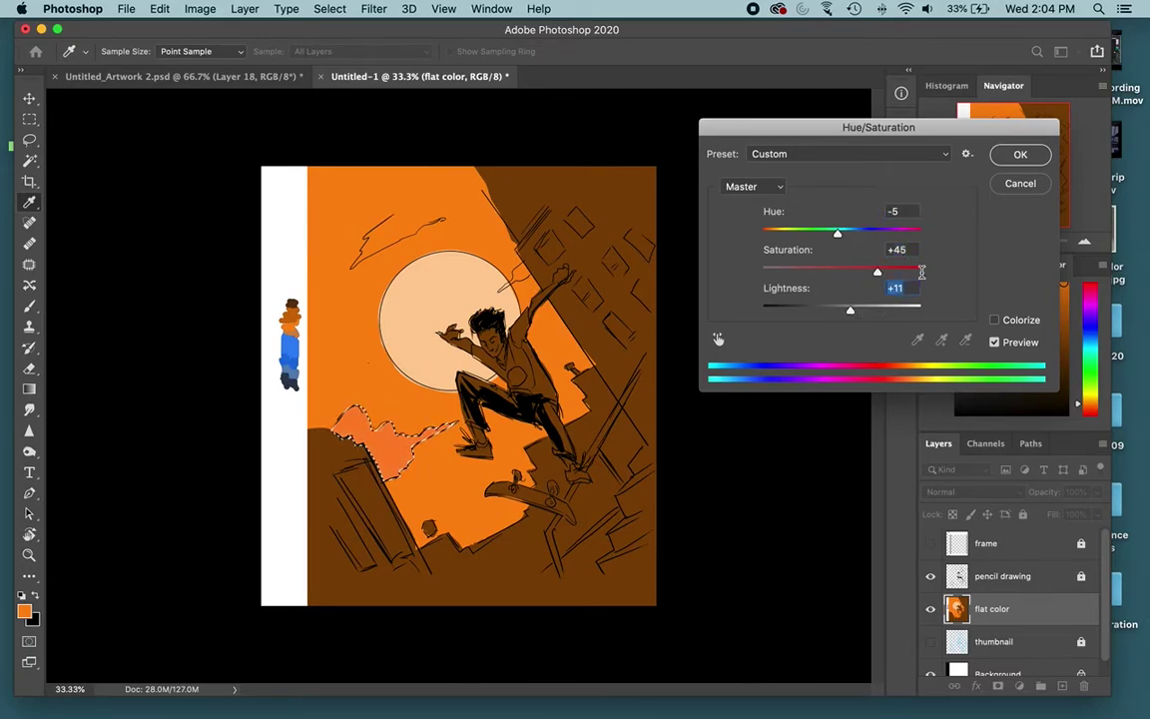
click(1020, 156)
key(super+d)
key(super+z)
Push the smoke cloud toward red with a second Hue/Saturation adjustment of hue -6 and saturation +16, and clear the selection.
key(super+u)
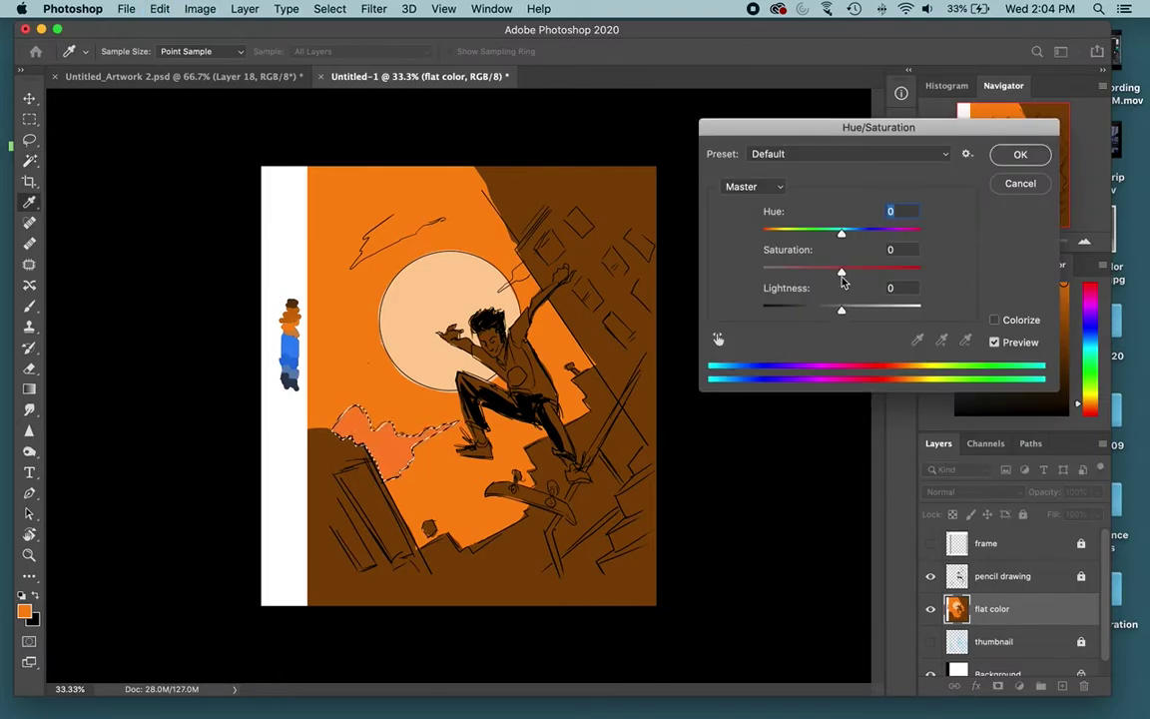
drag(842, 272, 838, 236)
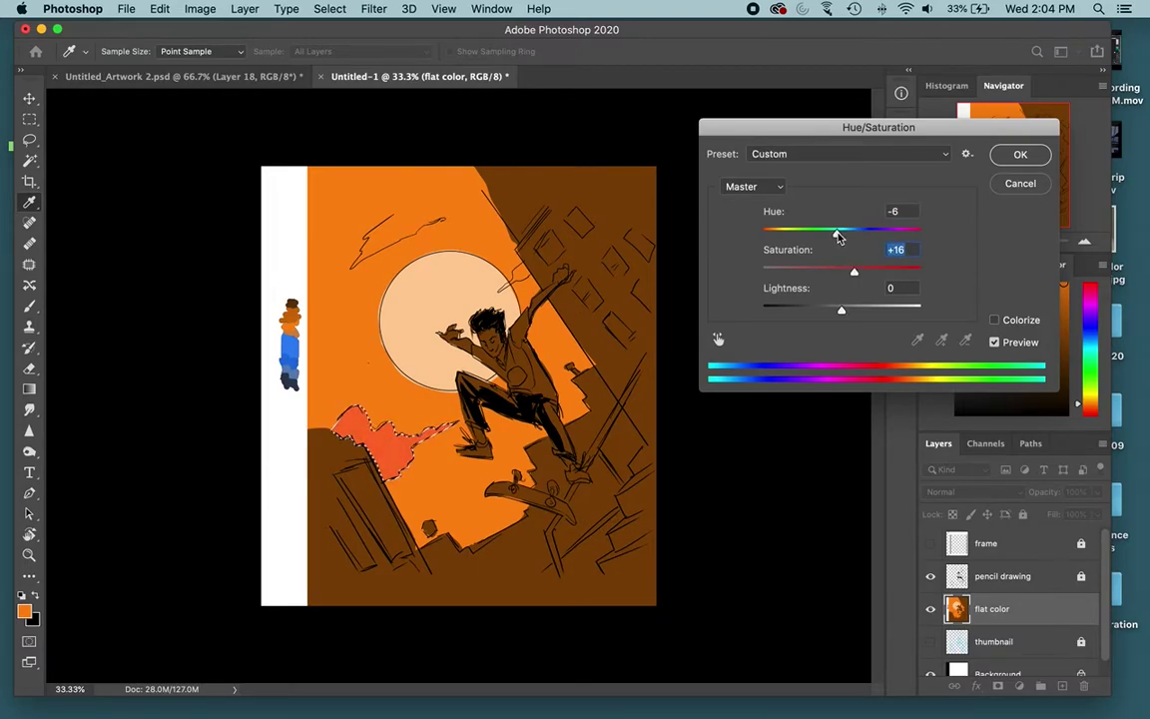
click(1012, 154)
key(super+d)
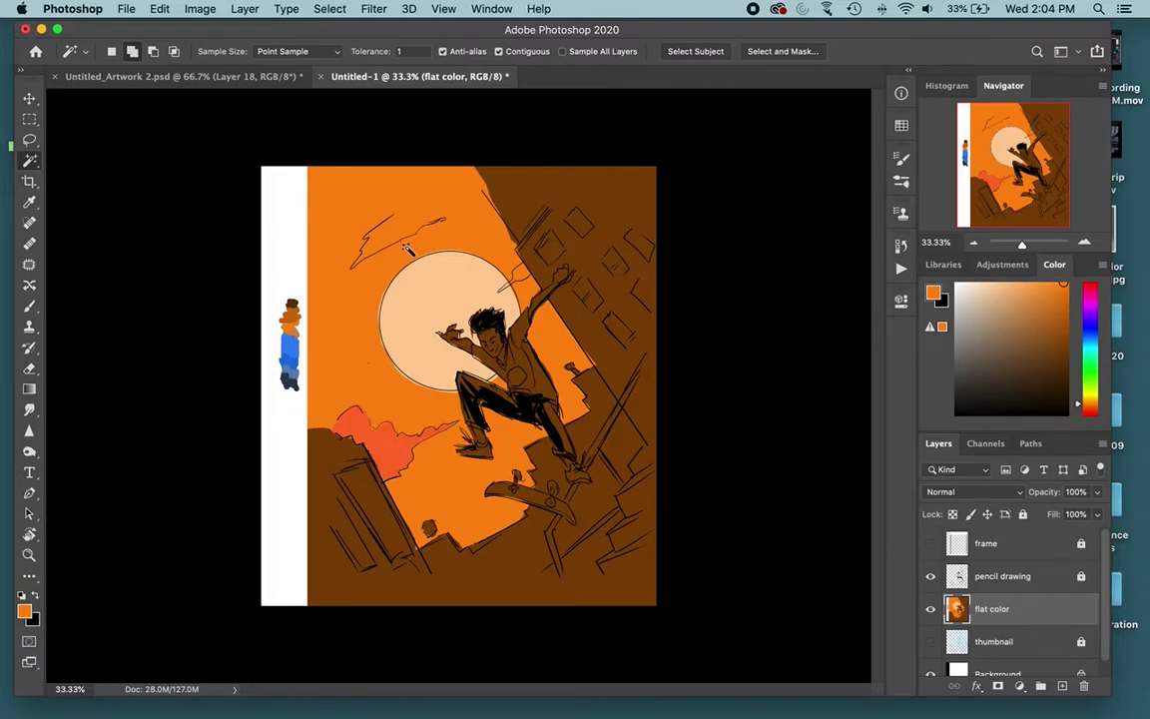
Lasso the long cloud above the sun and the small cloud beside the tilted building, leaving out the brown building area.
key(l)
mouse_move(439, 186)
mouse_down()
mouse_move(367, 235)
mouse_move(355, 264)
mouse_move(468, 202)
mouse_up()
mouse_move(521, 287)
mouse_down()
mouse_move(560, 242)
mouse_move(536, 287)
mouse_up()
key(w)
Brush both selected clouds with the red-orange sampled from the smoke cloud, and clear the selection.
key(b)
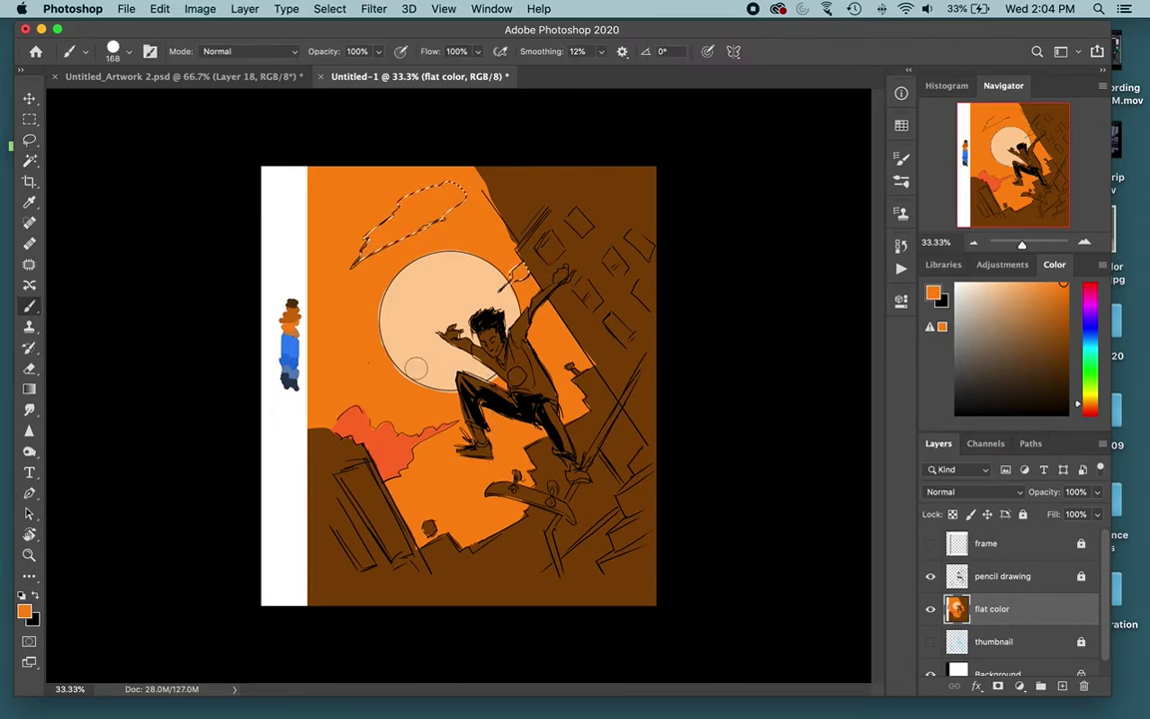
alt+click(392, 449)
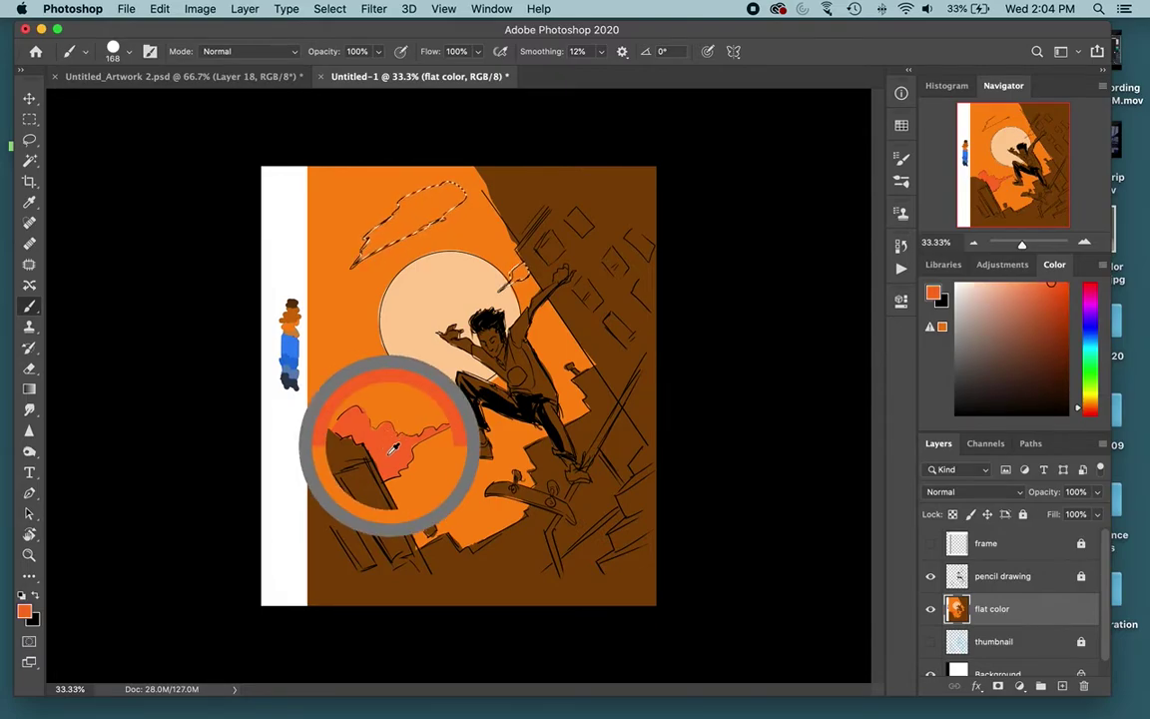
mouse_move(409, 207)
mouse_down()
mouse_move(374, 240)
mouse_move(440, 203)
mouse_move(419, 222)
mouse_move(511, 272)
mouse_up()
key(ctrl+d)
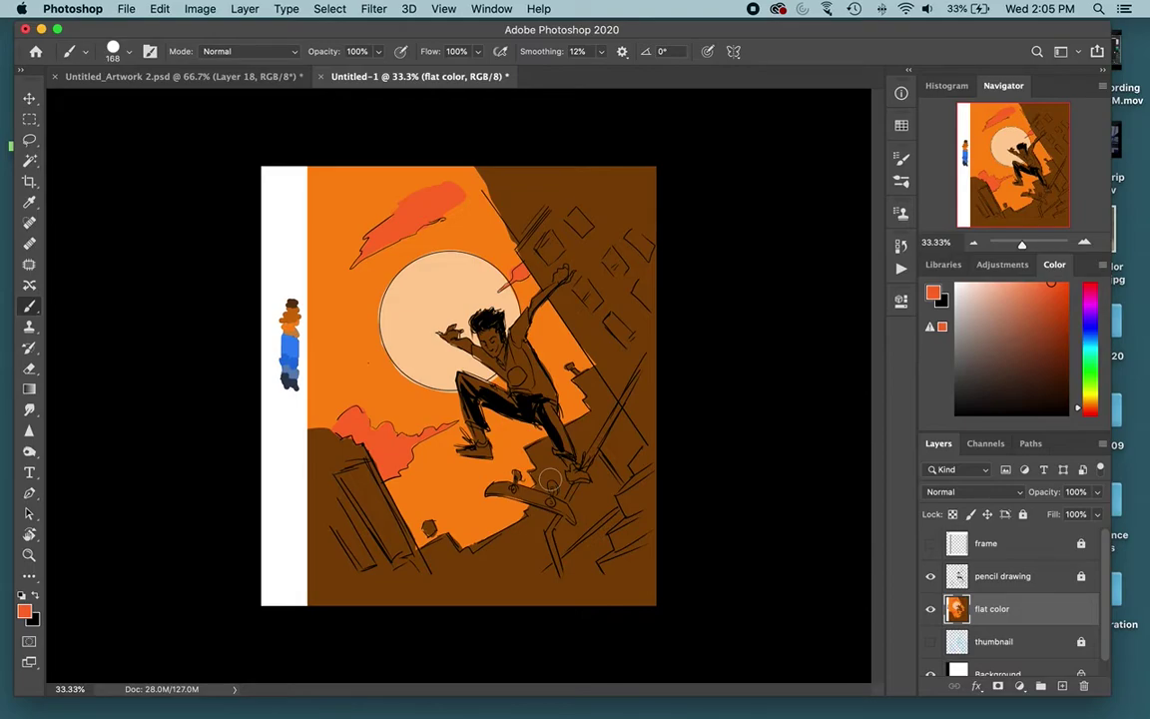
Show the frame layer to check the cropped composition, and hide it again.
click(930, 544)
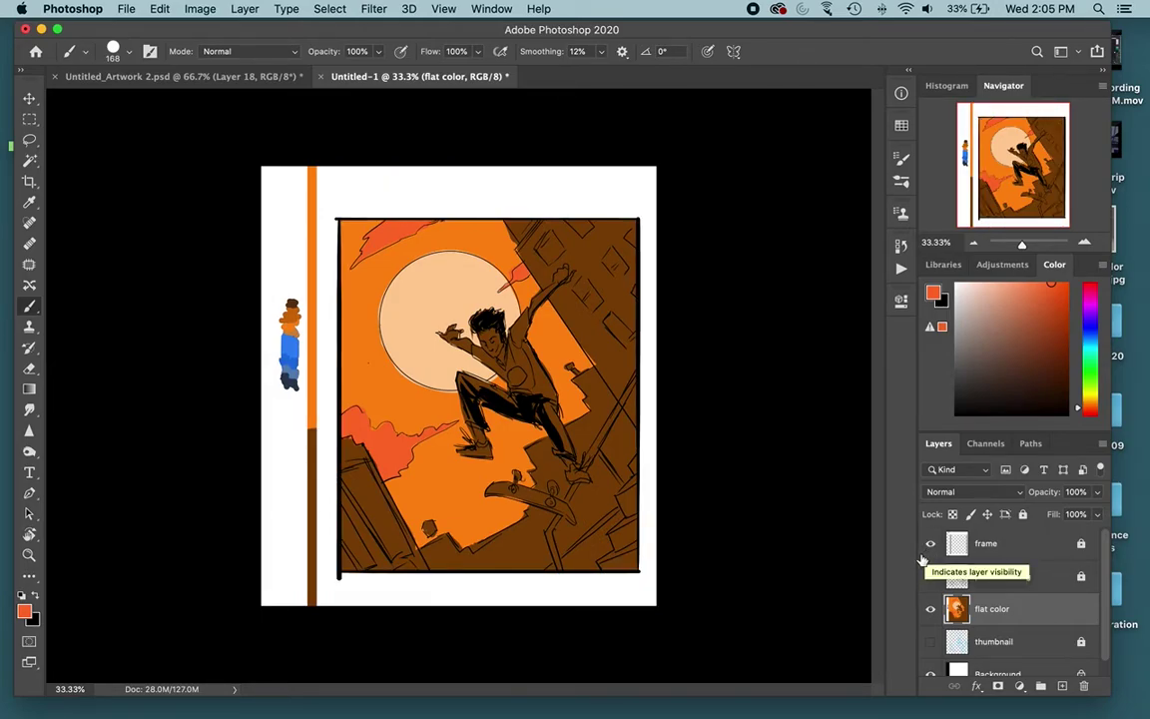
click(928, 545)
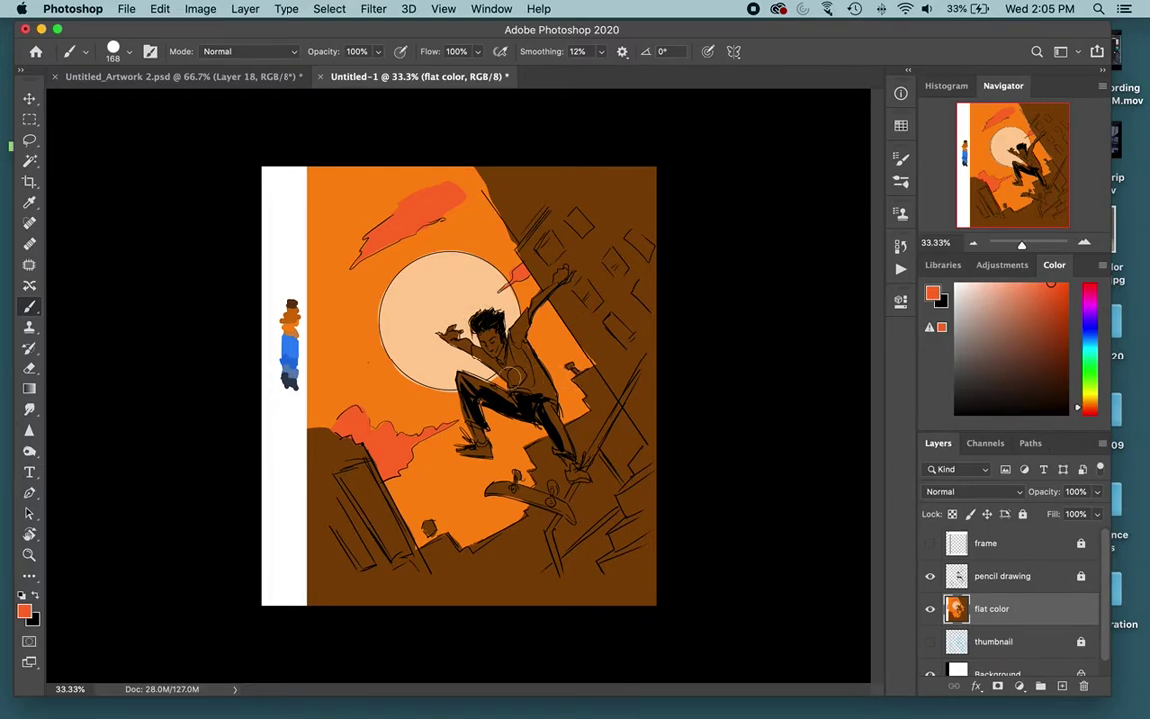
Select the brown foreground with the Magic Wand and brush the skater's skin, shirt, pants and shoes with blue sampled from the swatches.
key(w)
click(522, 409)
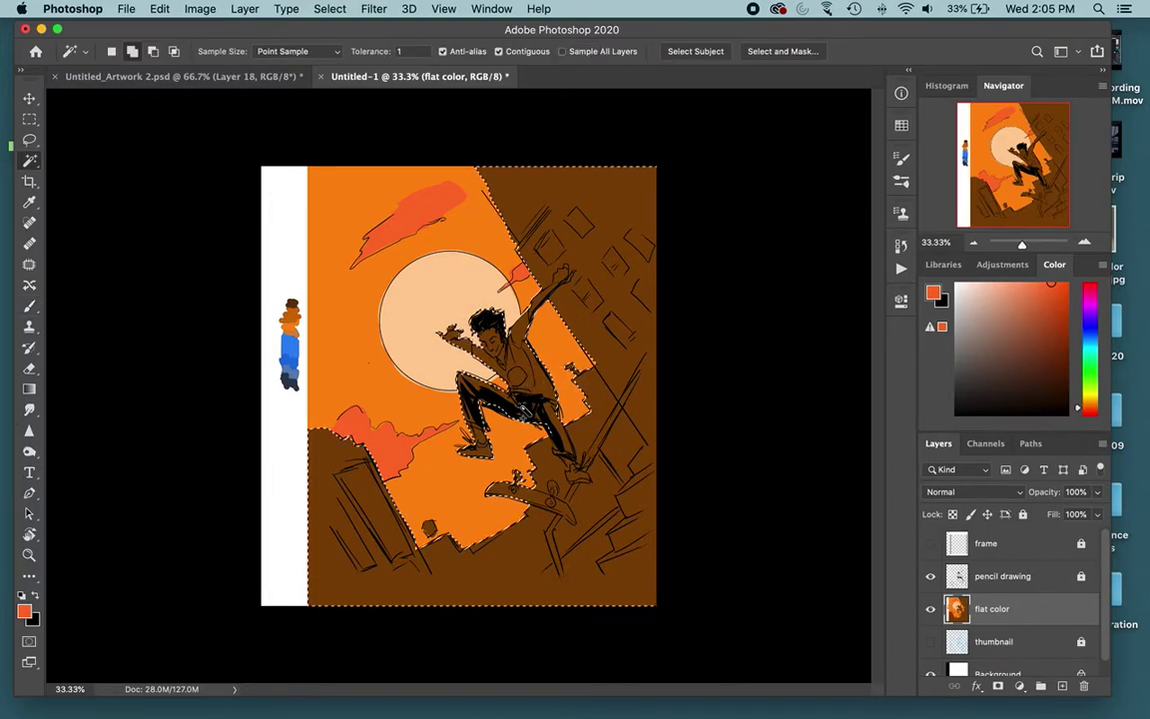
key(b)
alt+click(290, 348)
mouse_move(477, 342)
mouse_down()
mouse_move(491, 353)
mouse_move(458, 324)
mouse_move(439, 330)
mouse_move(481, 324)
mouse_move(567, 279)
mouse_up()
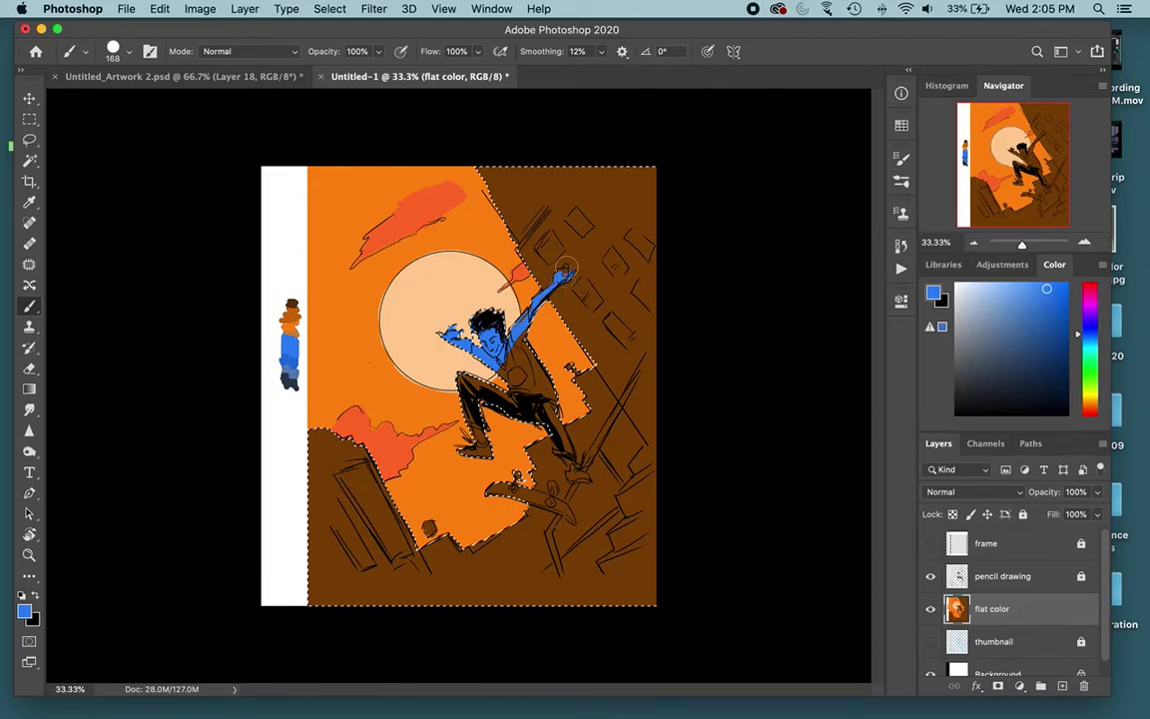
mouse_move(521, 344)
mouse_down()
mouse_move(499, 399)
mouse_move(541, 381)
mouse_move(557, 409)
mouse_up()
drag(471, 384, 485, 448)
mouse_move(546, 426)
mouse_down()
mouse_move(537, 415)
mouse_move(557, 420)
mouse_move(548, 427)
mouse_move(564, 476)
mouse_up()
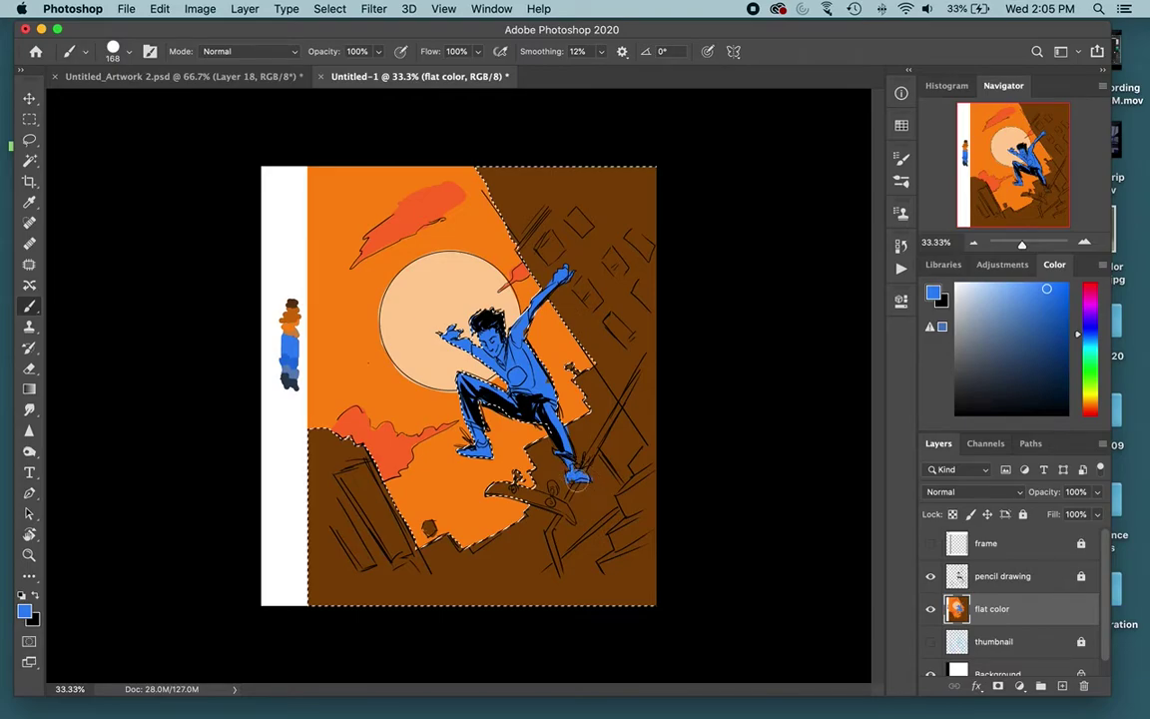
Brush the skateboard and its wheels blue, resample the brown and blue for touch-ups, and clear the selection.
drag(521, 492, 503, 489)
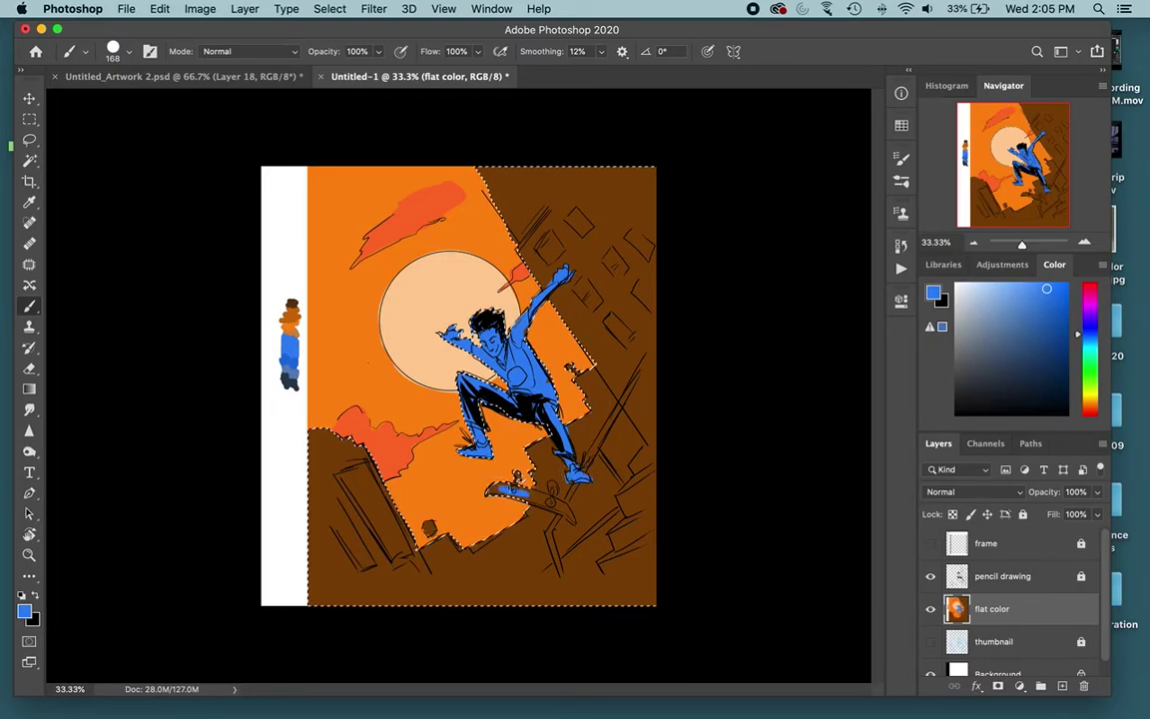
drag(523, 493, 555, 504)
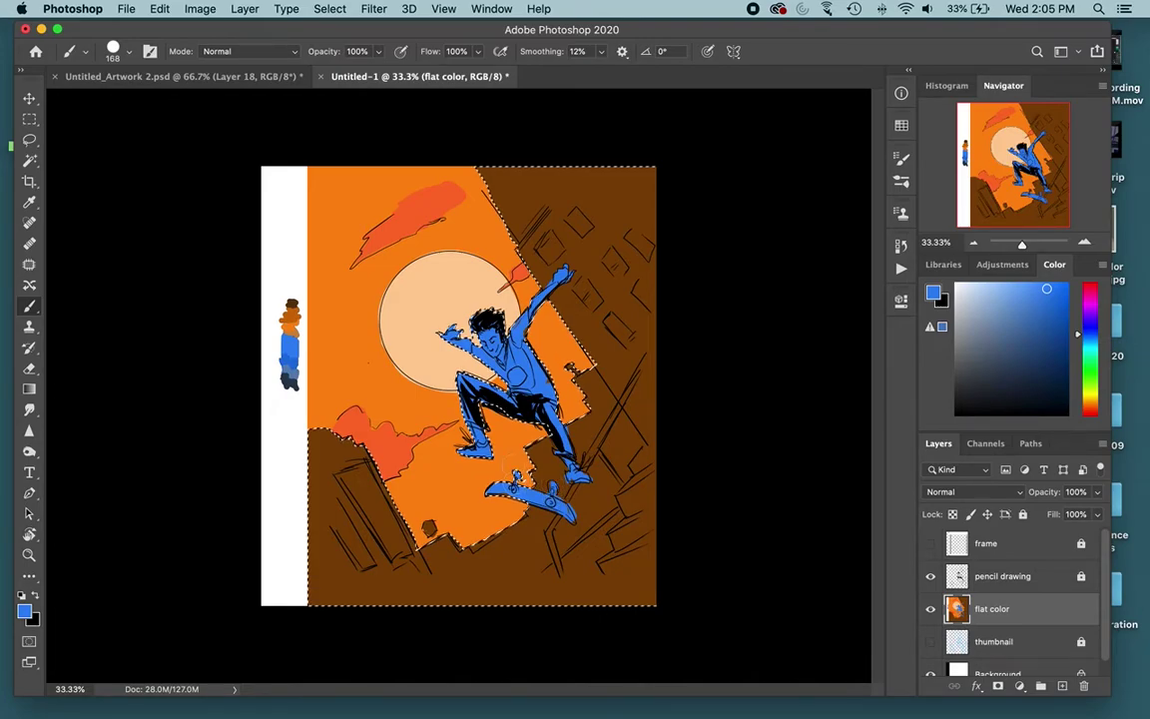
alt+click(602, 484)
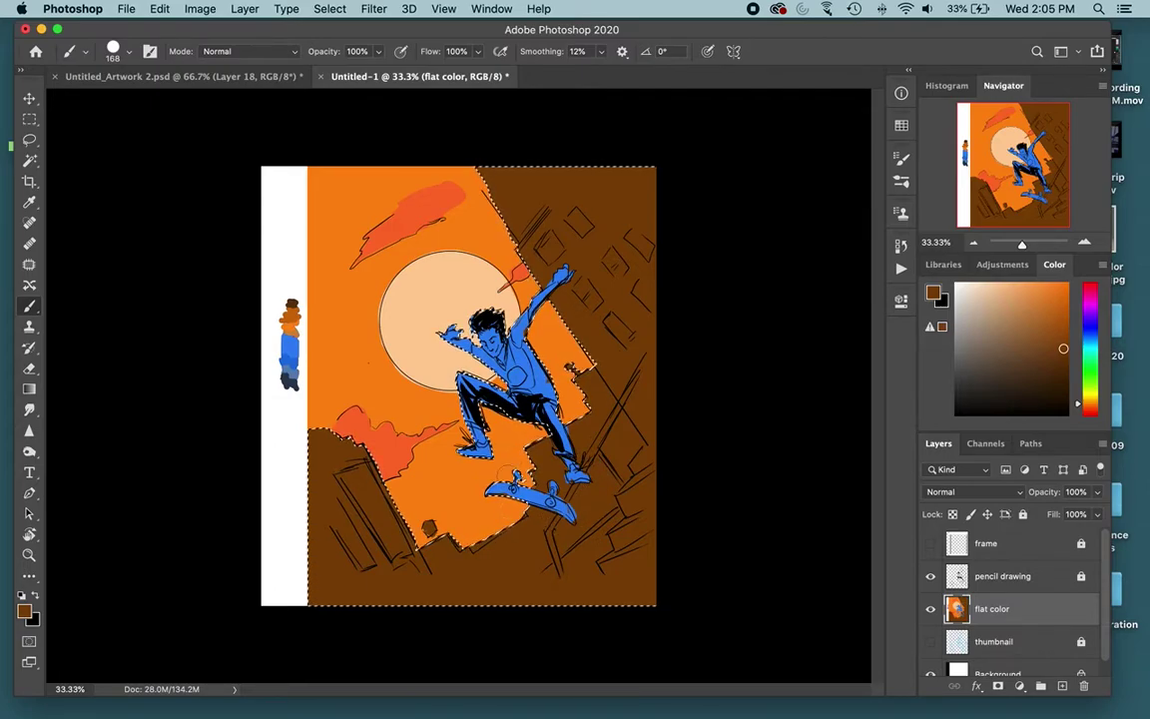
alt+click(490, 338)
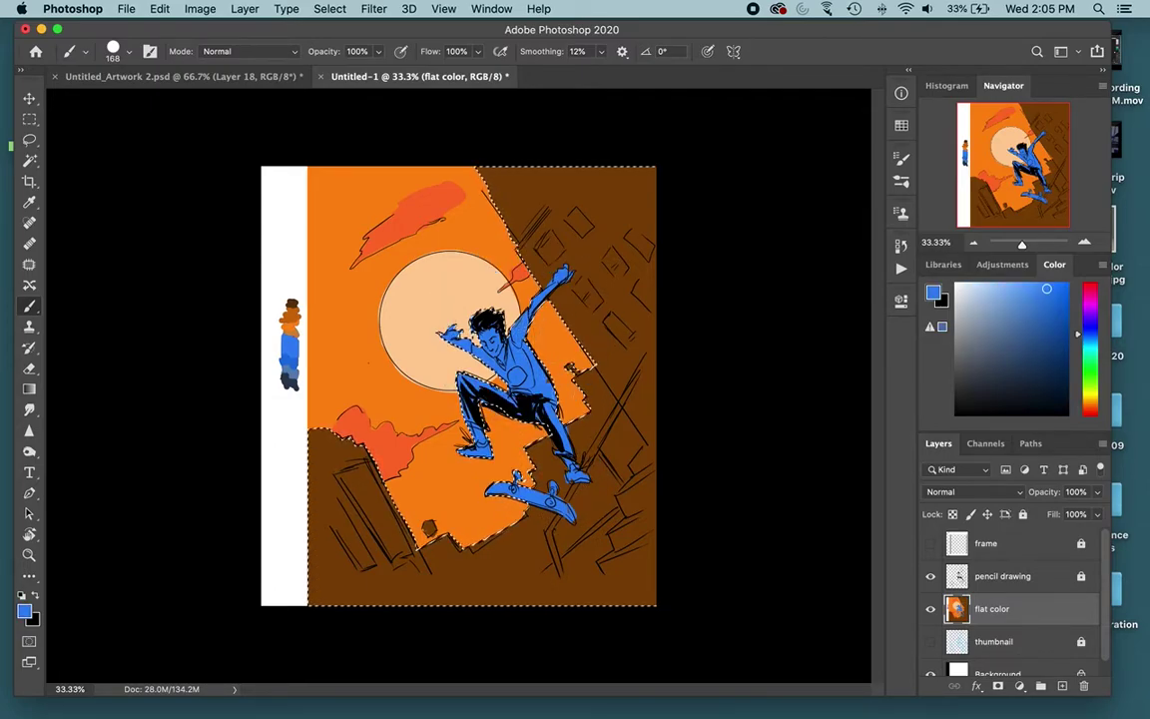
key(ctrl+d)
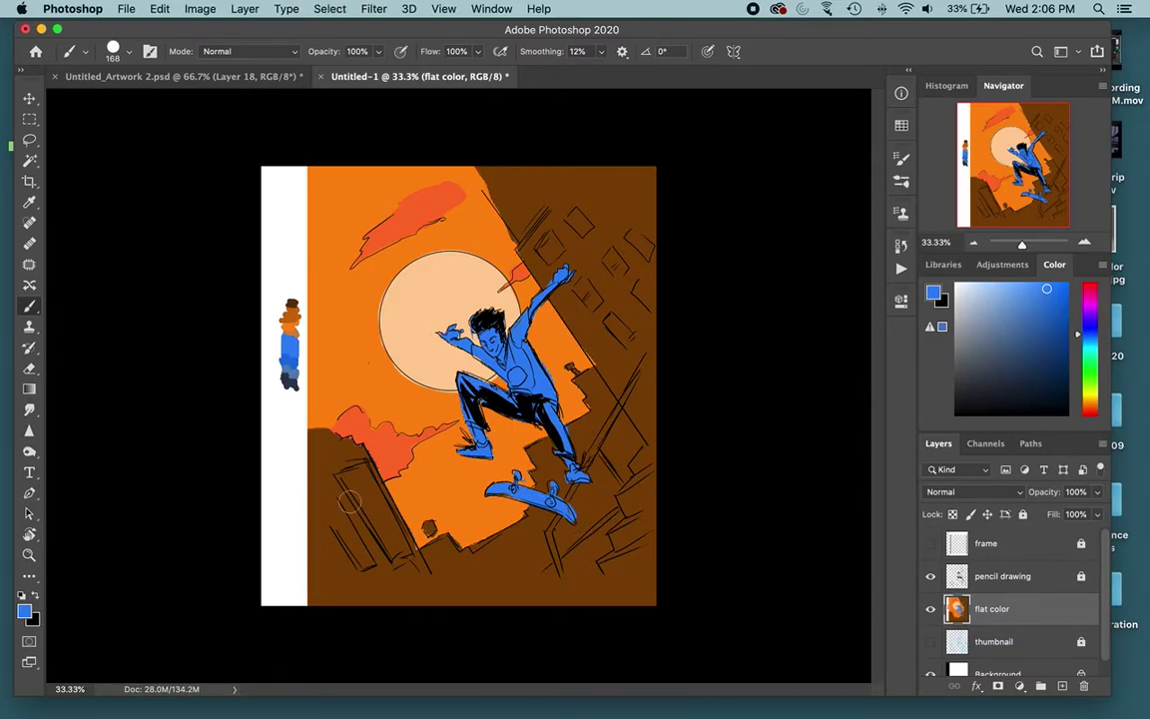
Select the brown buildings with the Magic Wand and recolor them with the Paint Bucket, trying a muted blue-gray and settling on dark slate.
key(w)
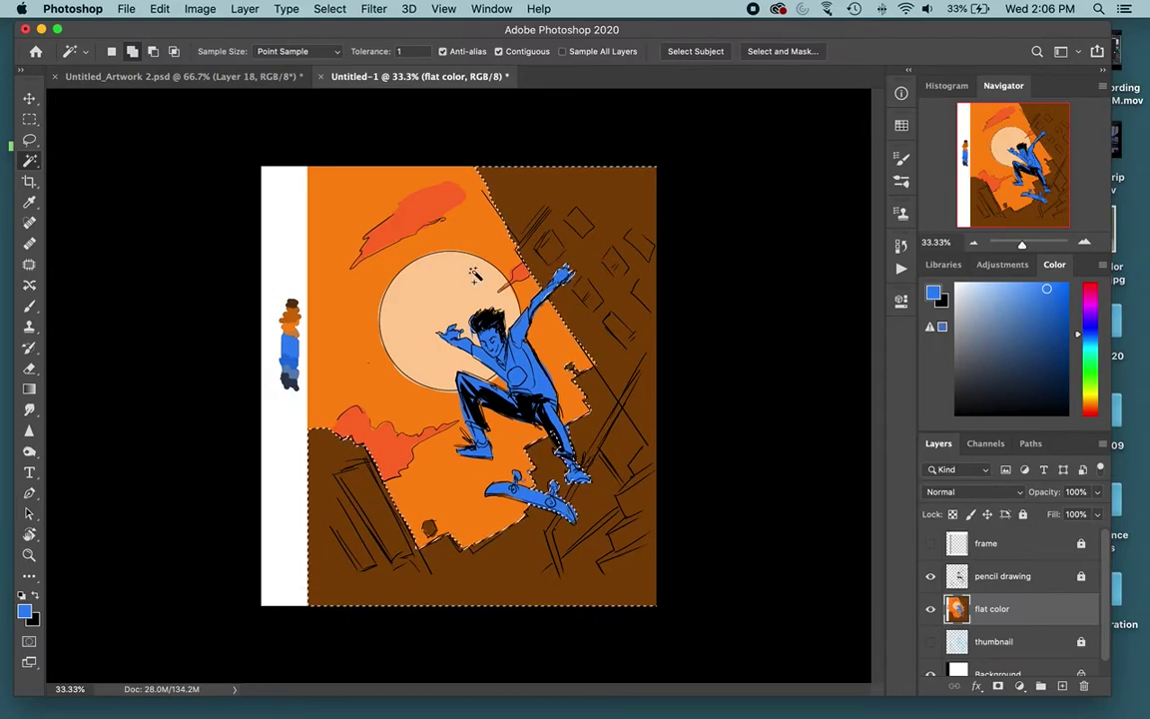
key(g)
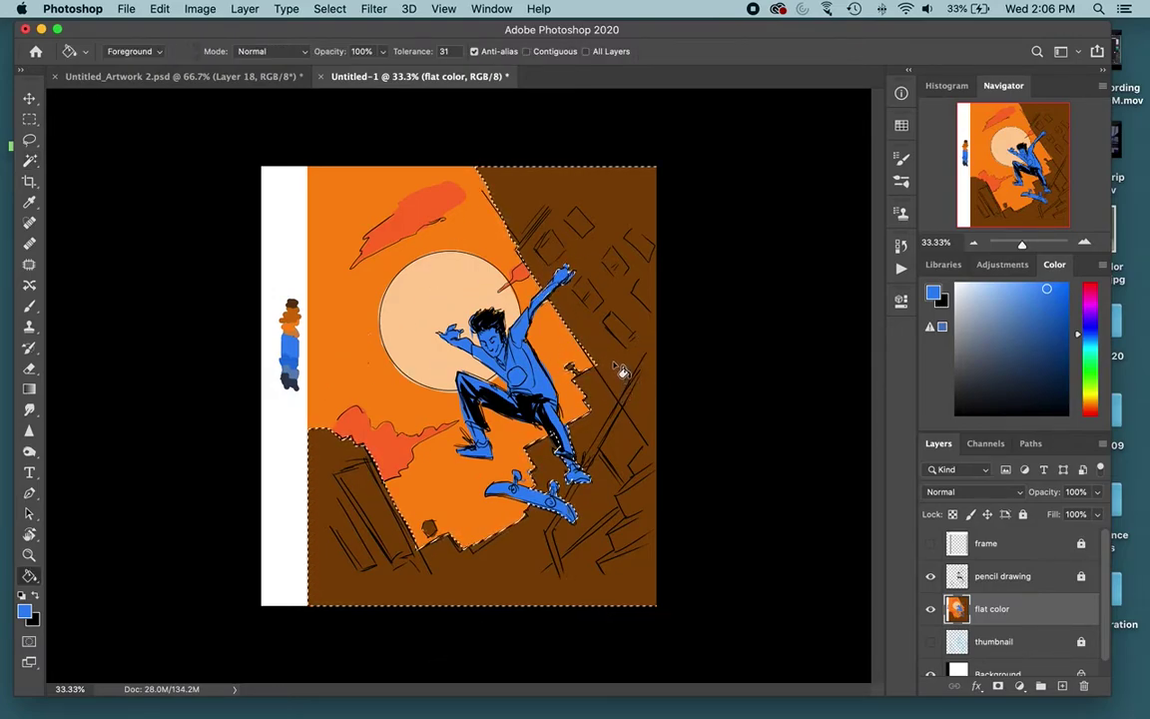
alt+click(606, 347)
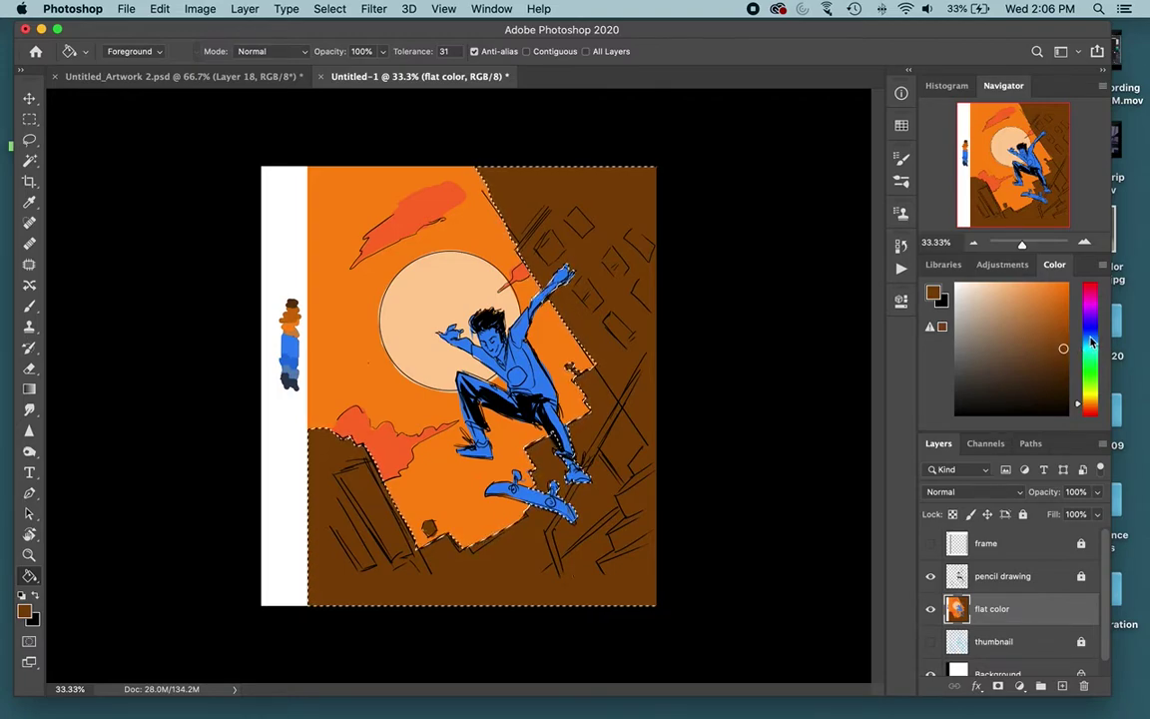
click(1090, 342)
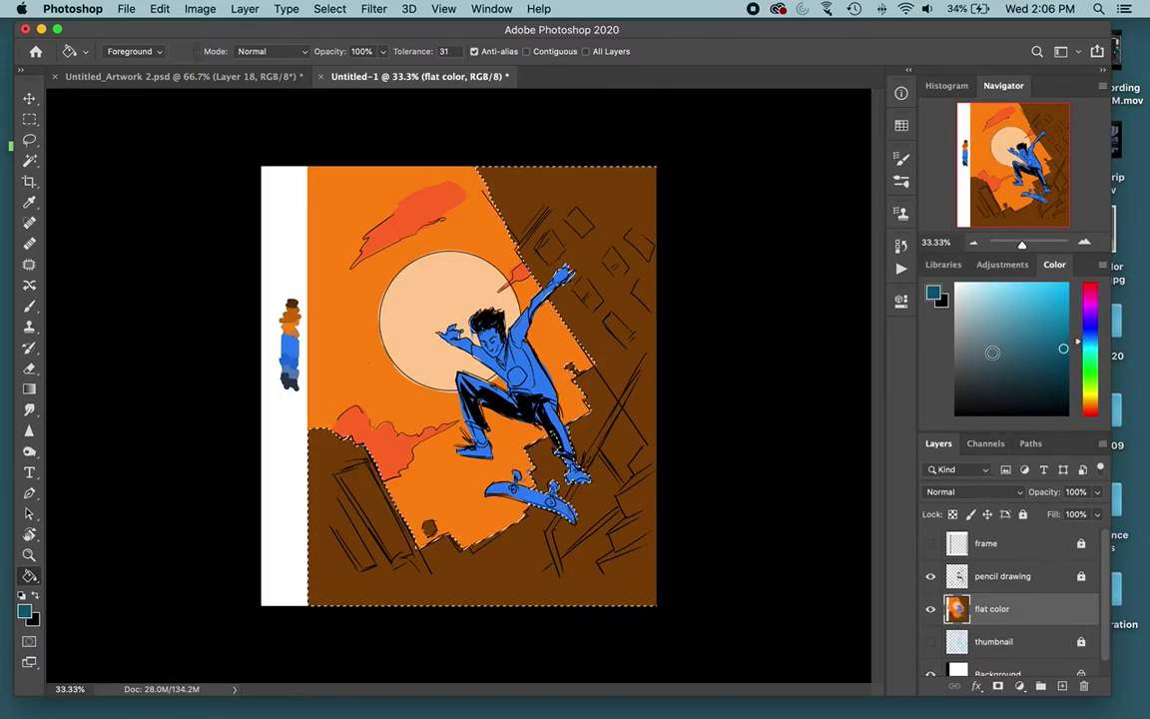
click(982, 368)
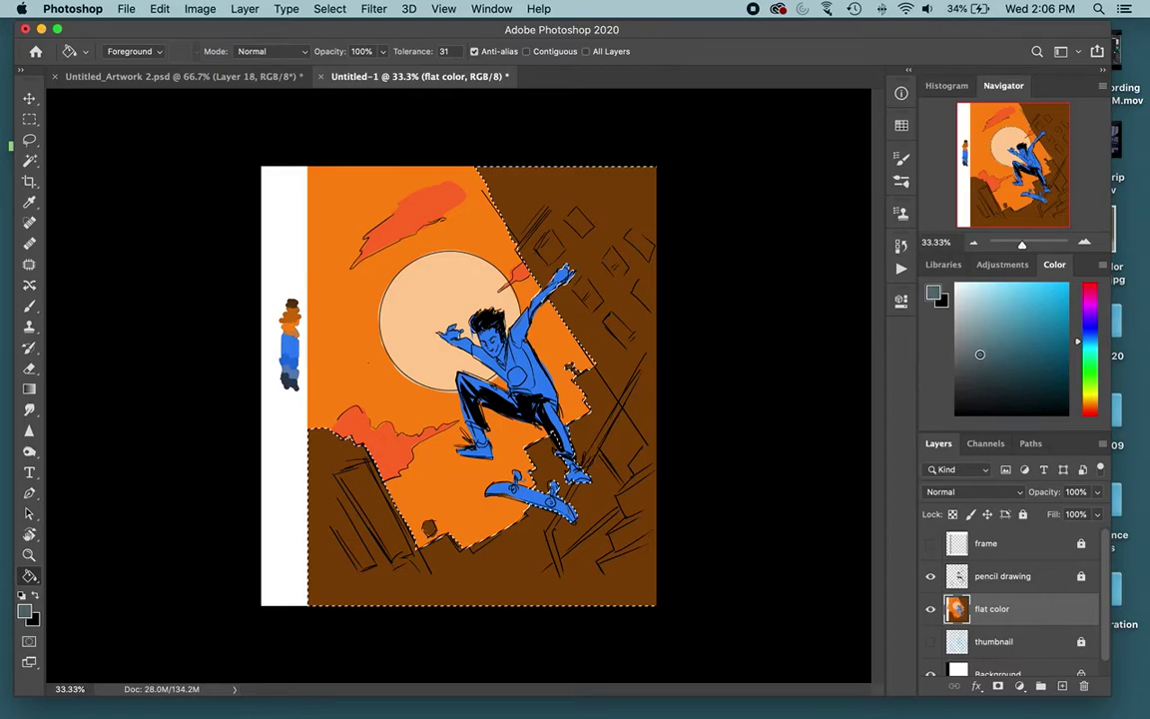
click(974, 346)
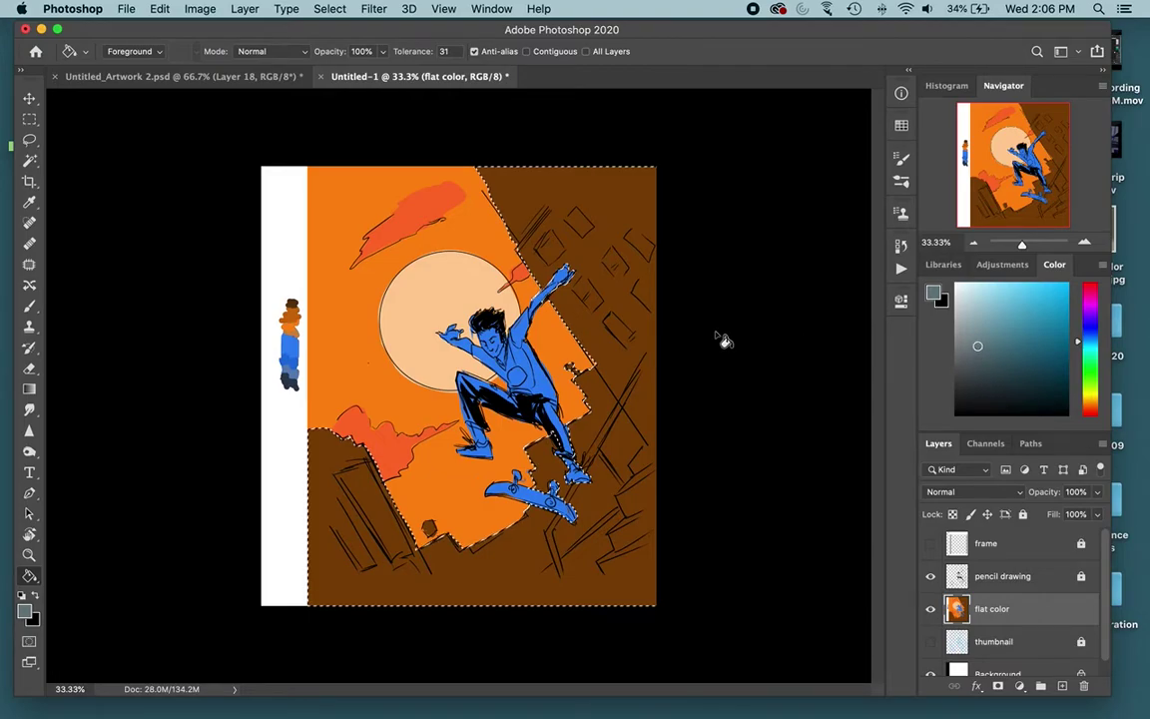
click(588, 443)
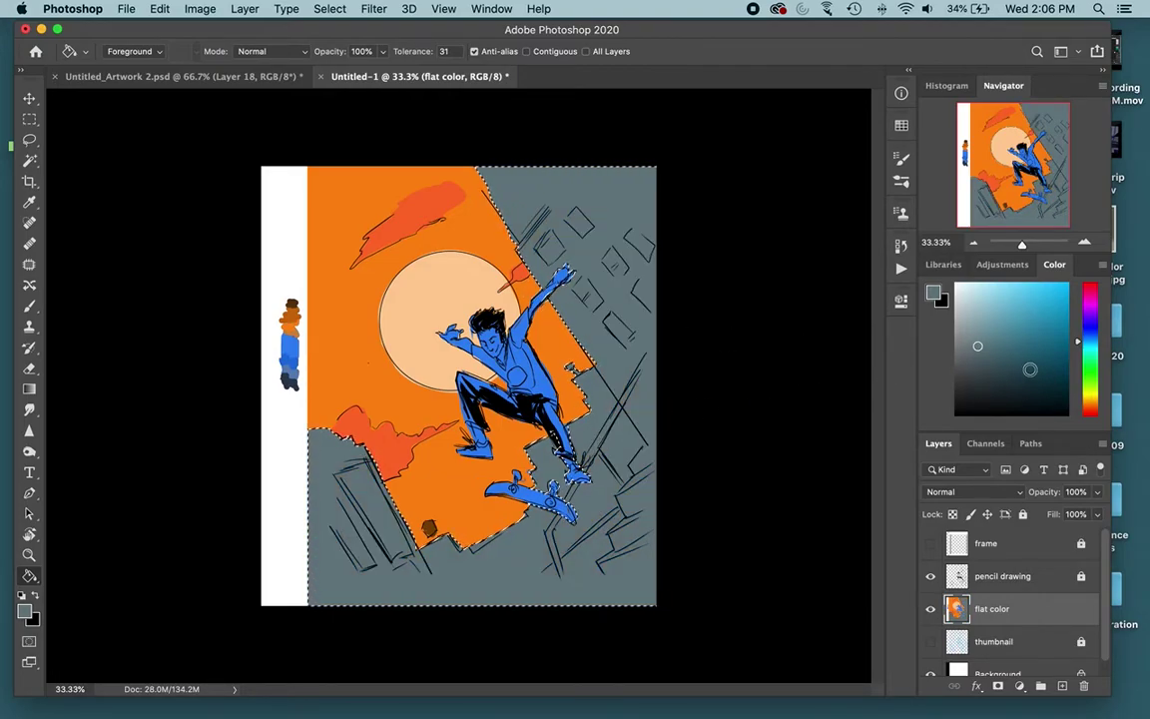
click(961, 394)
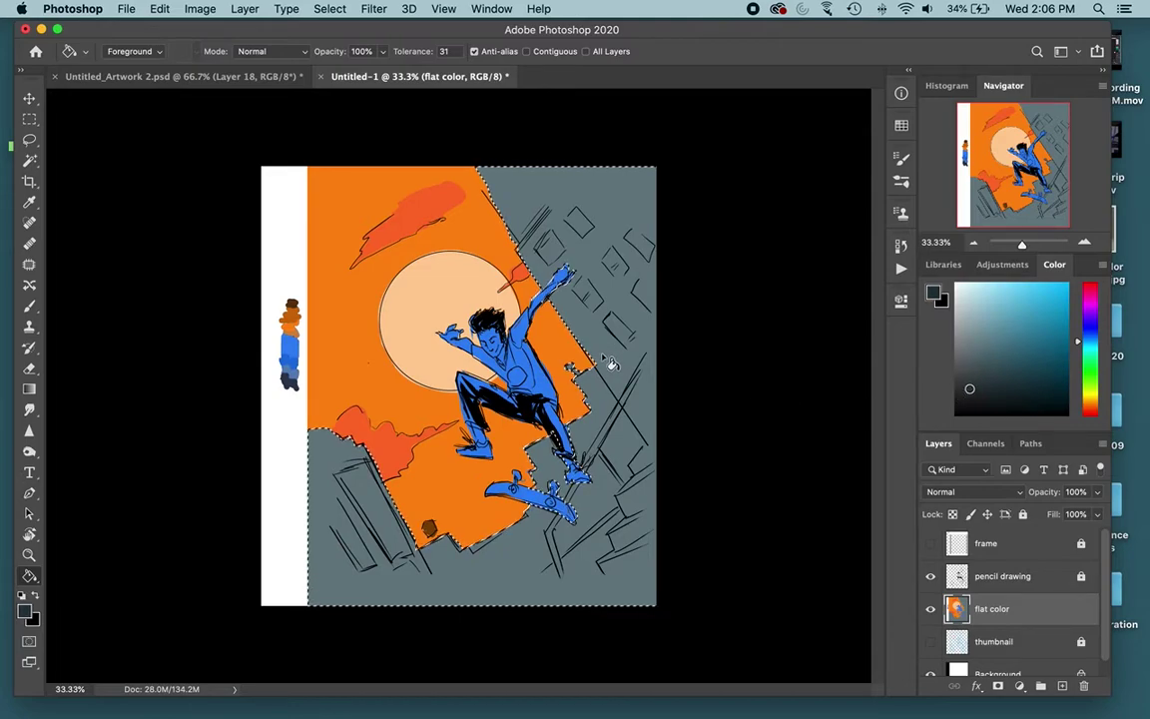
click(616, 449)
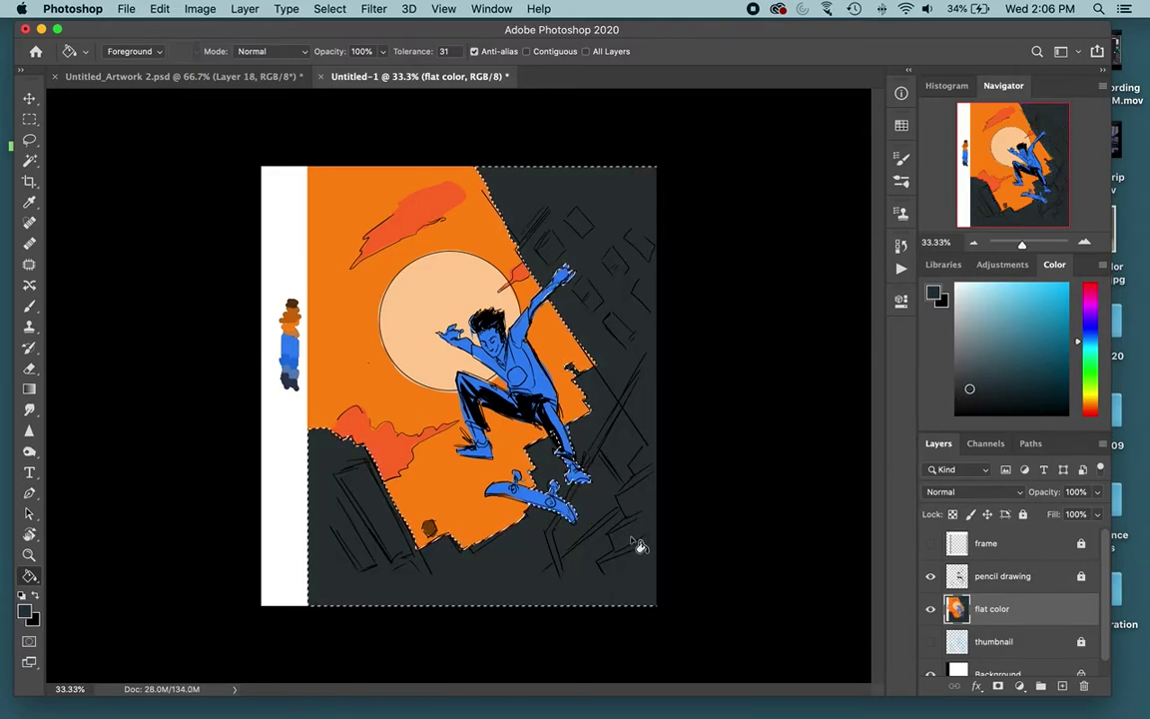
Try filling the selected buildings with dark teal, undo the fill, and clear the selection.
click(1056, 368)
click(611, 362)
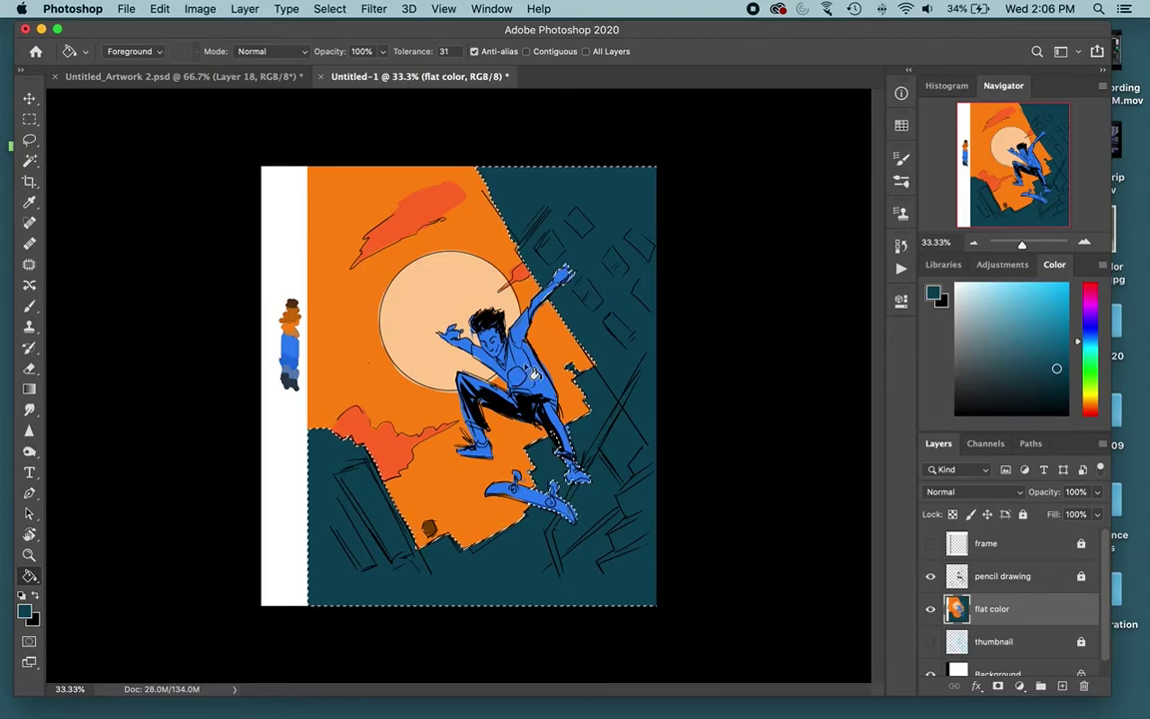
key(super+z)
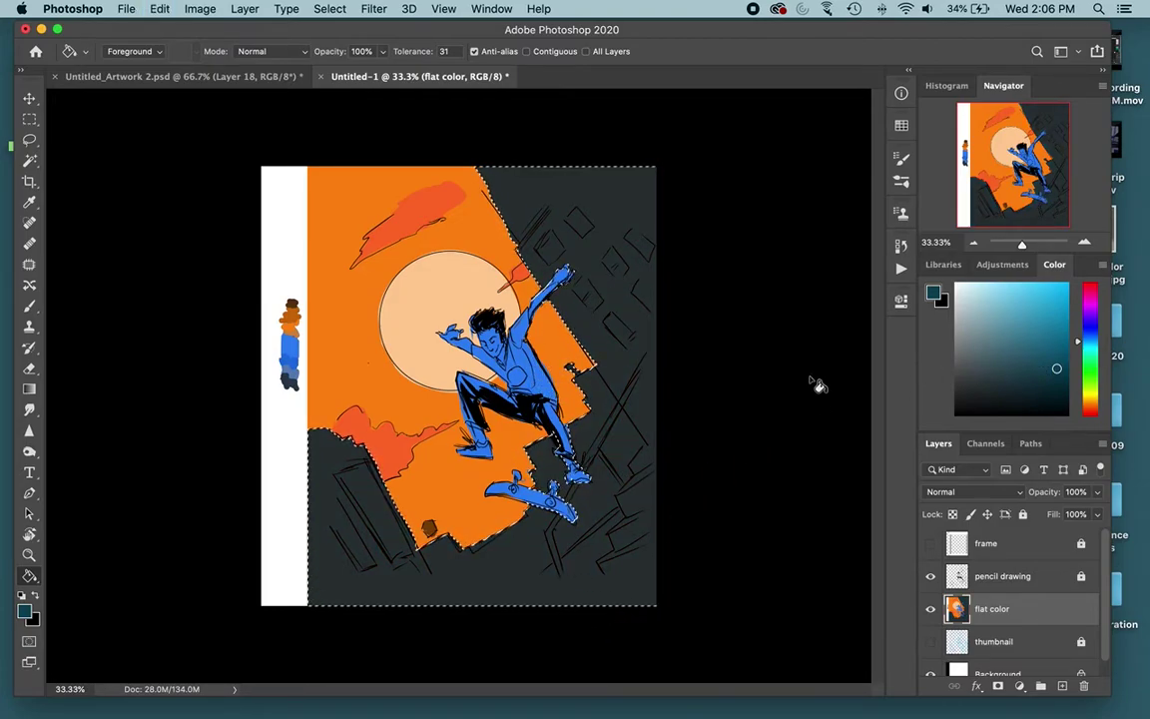
key(super+d)
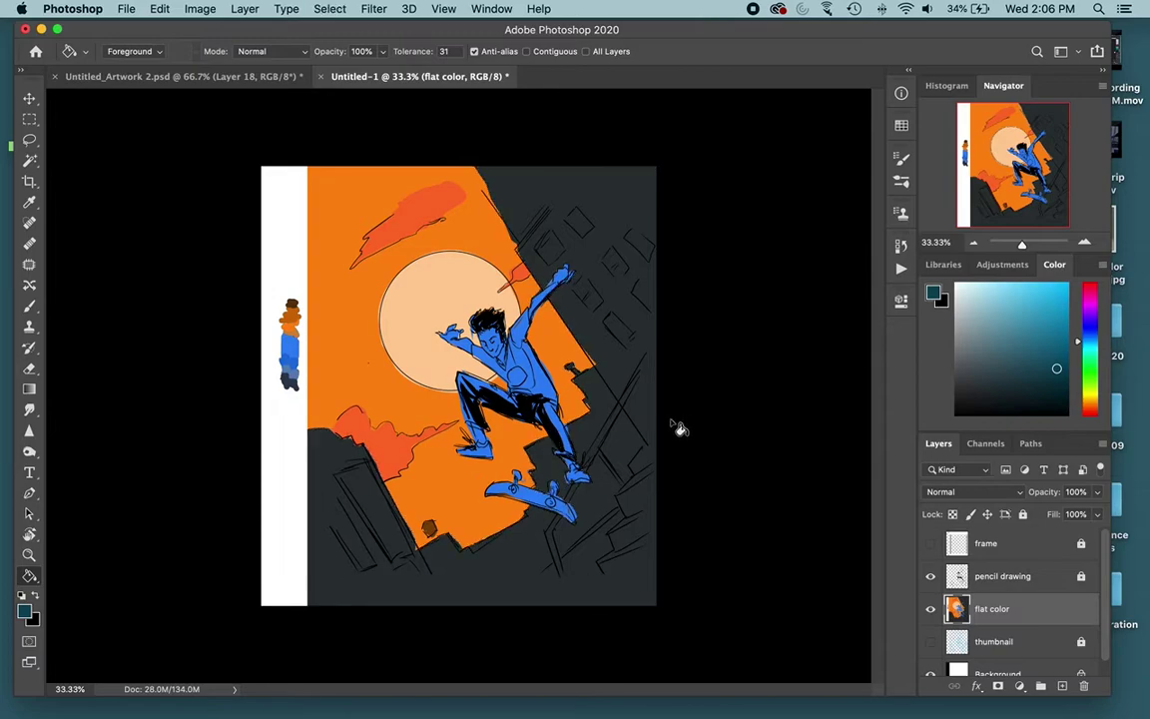
Reselect the dark buildings, apply Hue/Saturation with saturation +51 and lightness +18, and clear the selection.
key(w)
click(520, 561)
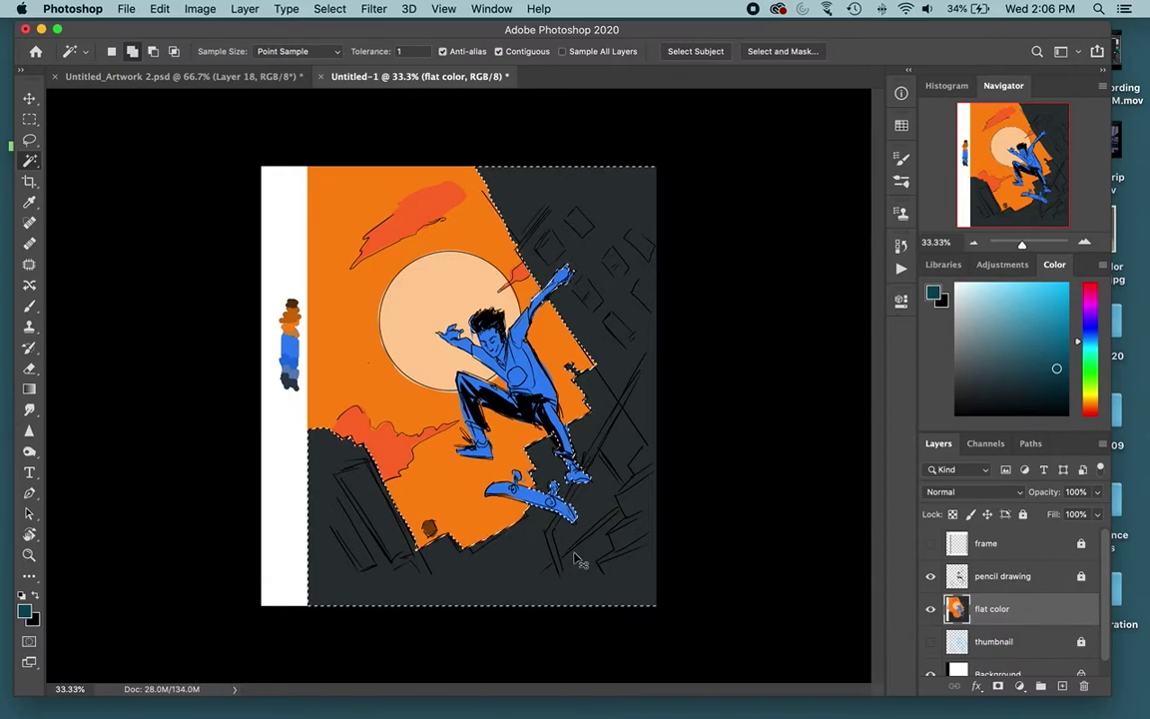
key(super+u)
drag(843, 311, 947, 264)
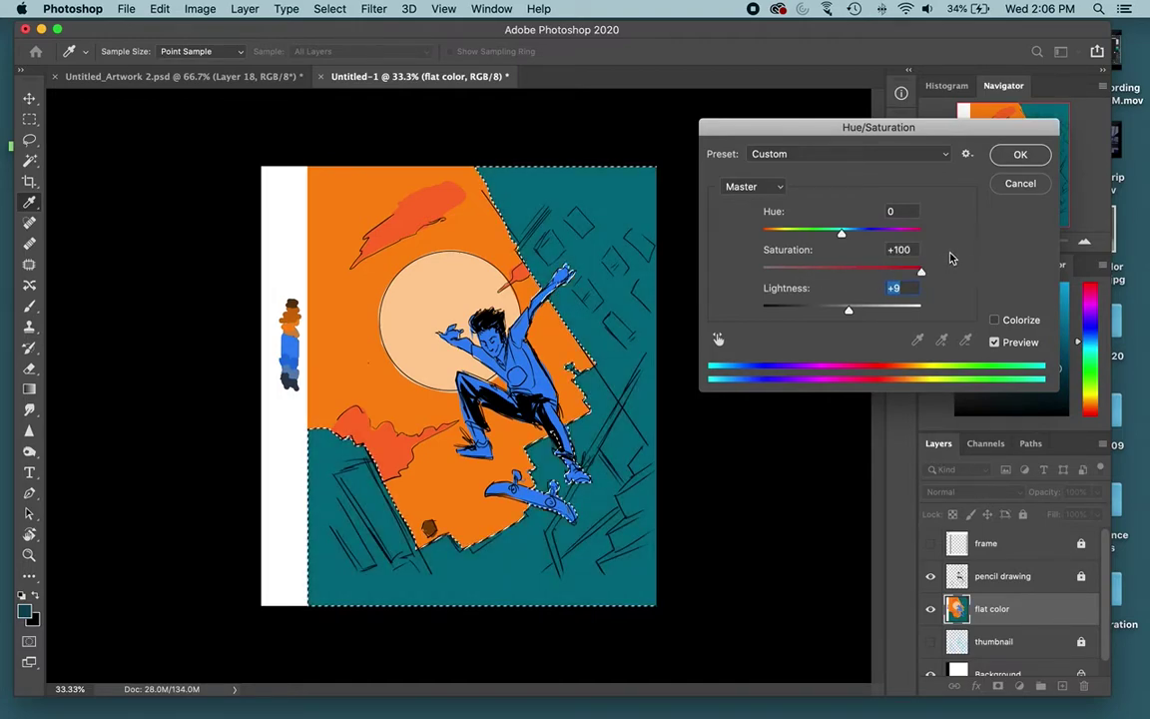
drag(921, 270, 856, 308)
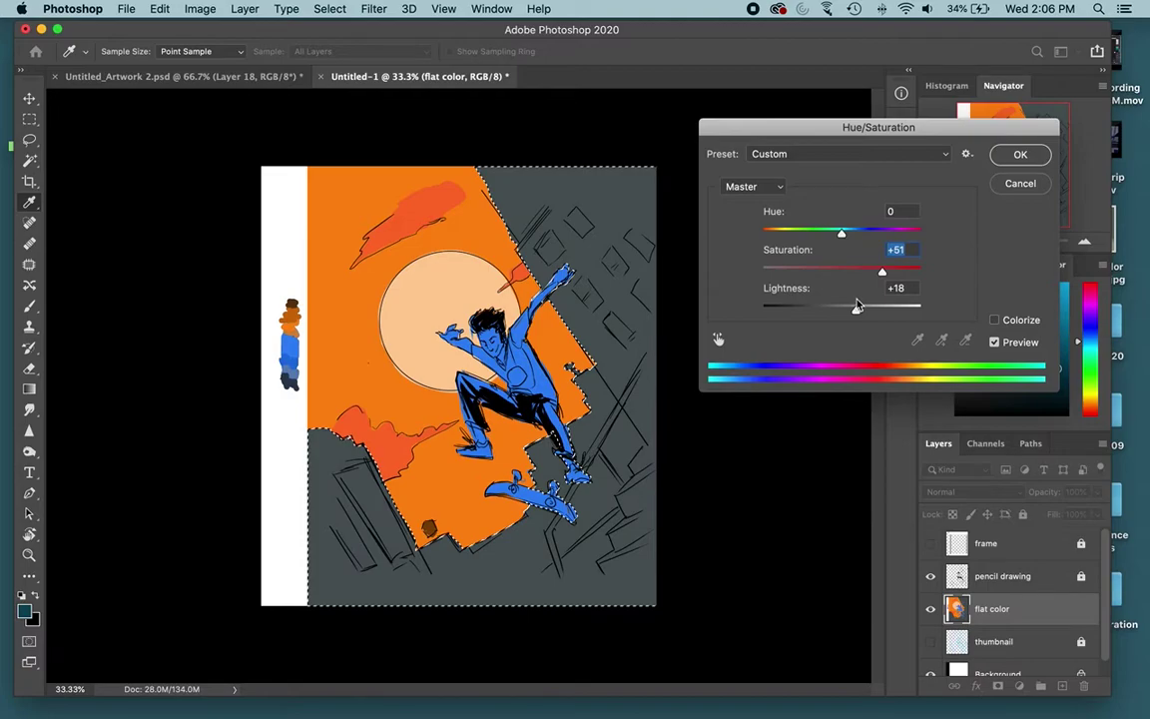
click(1020, 153)
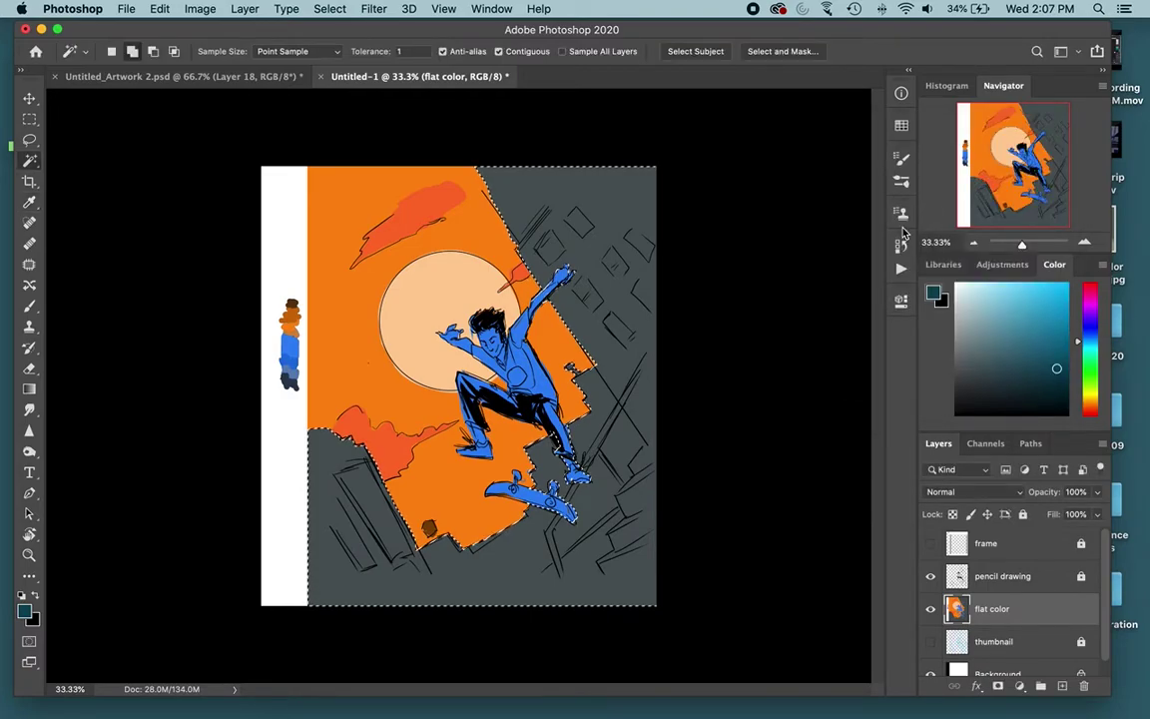
key(super+d)
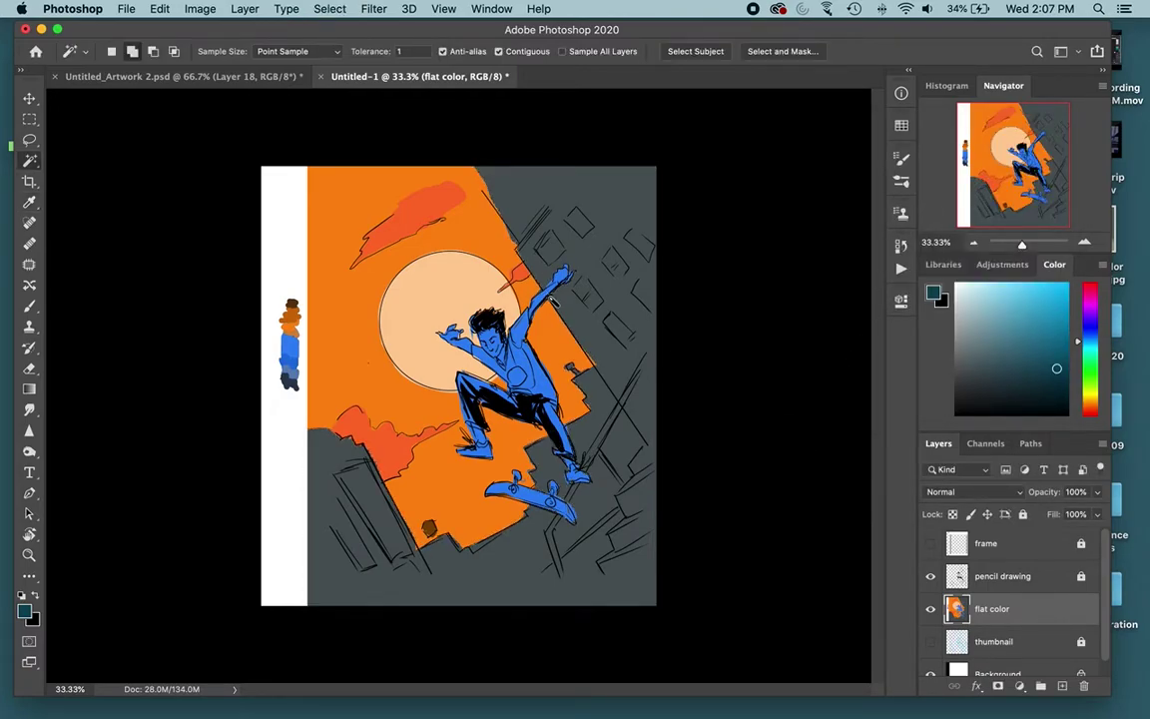
Touch up the color edges around the skater with orange, gray, peach and blue sampled from the artwork.
key(super+equal)
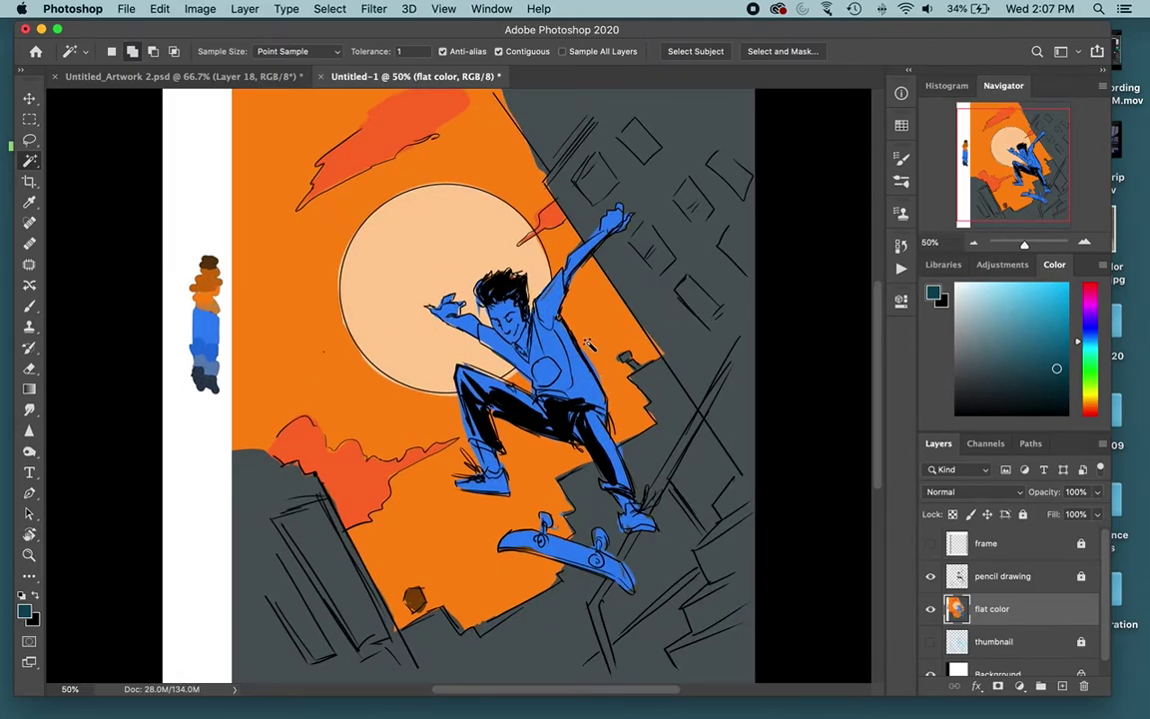
key(b)
alt+click(589, 342)
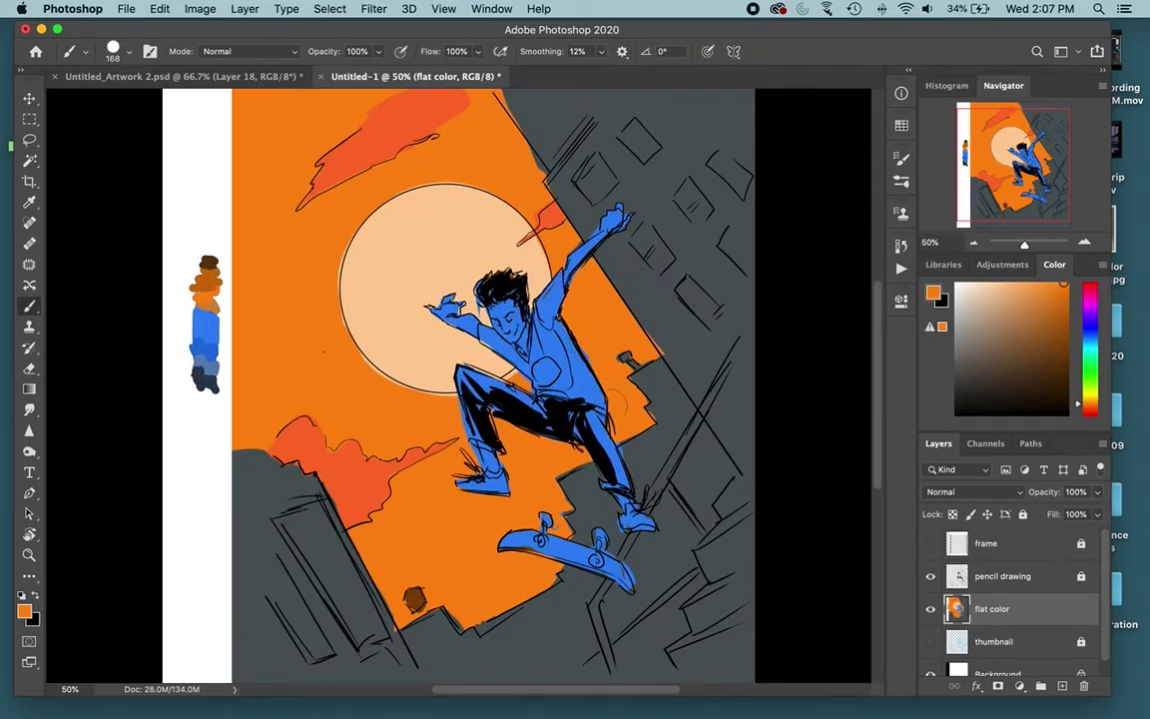
alt+click(629, 447)
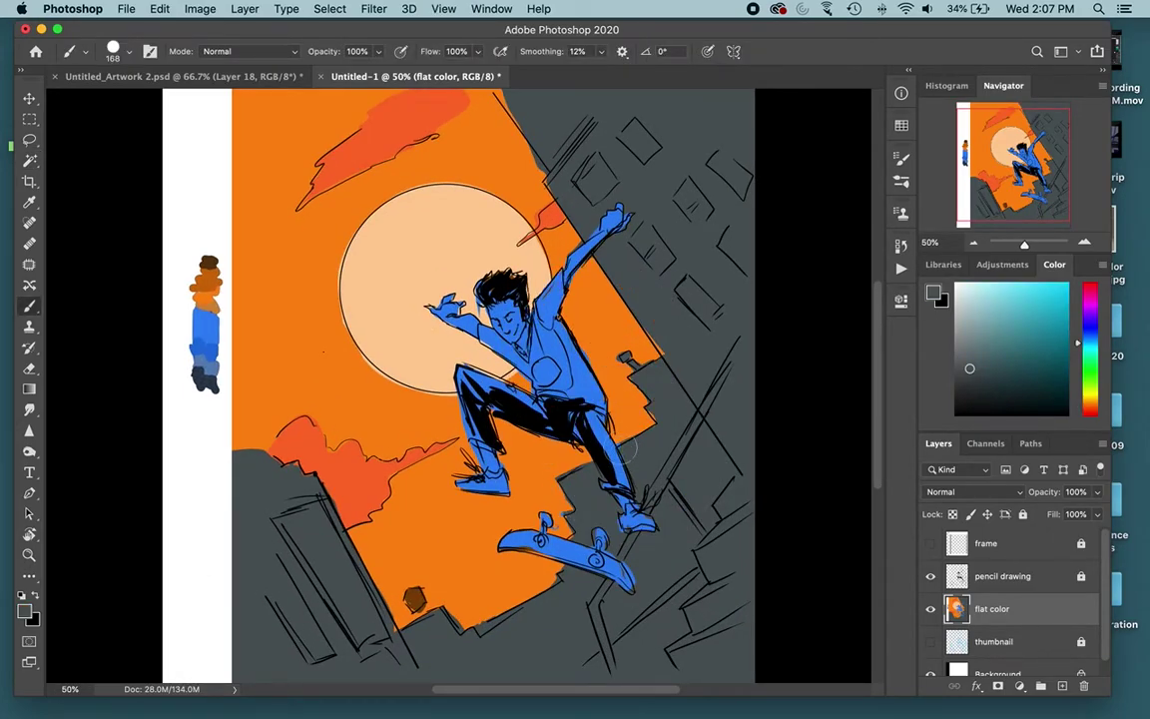
alt+click(423, 273)
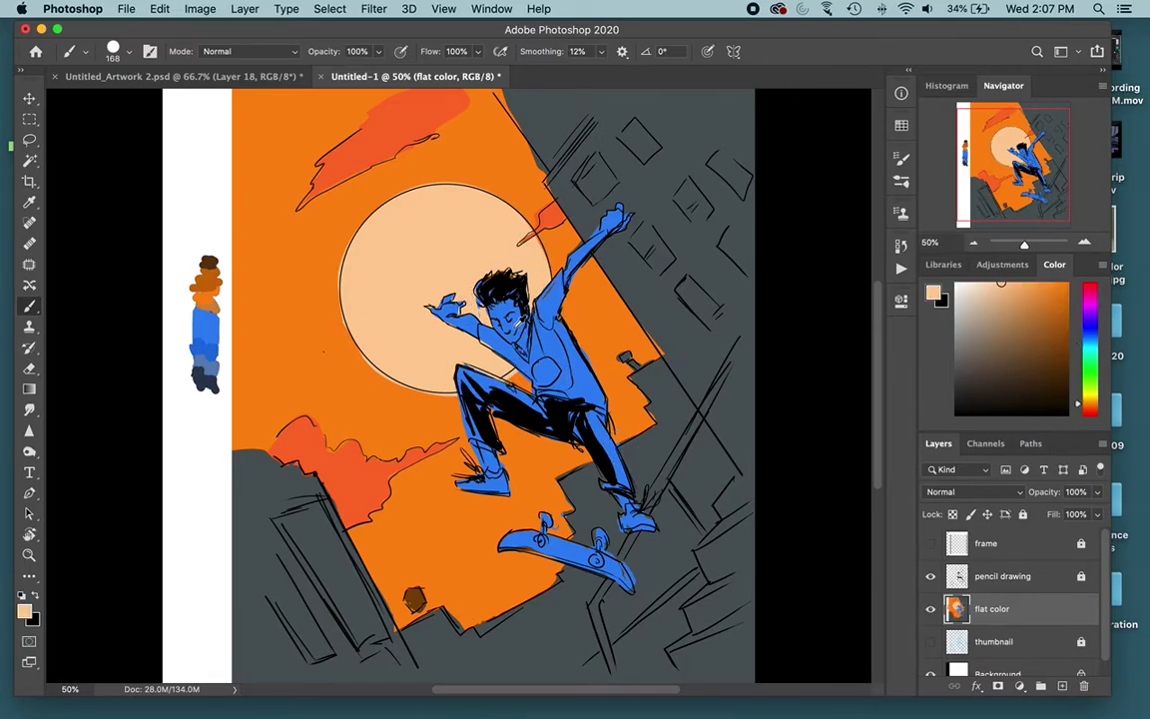
alt+click(516, 325)
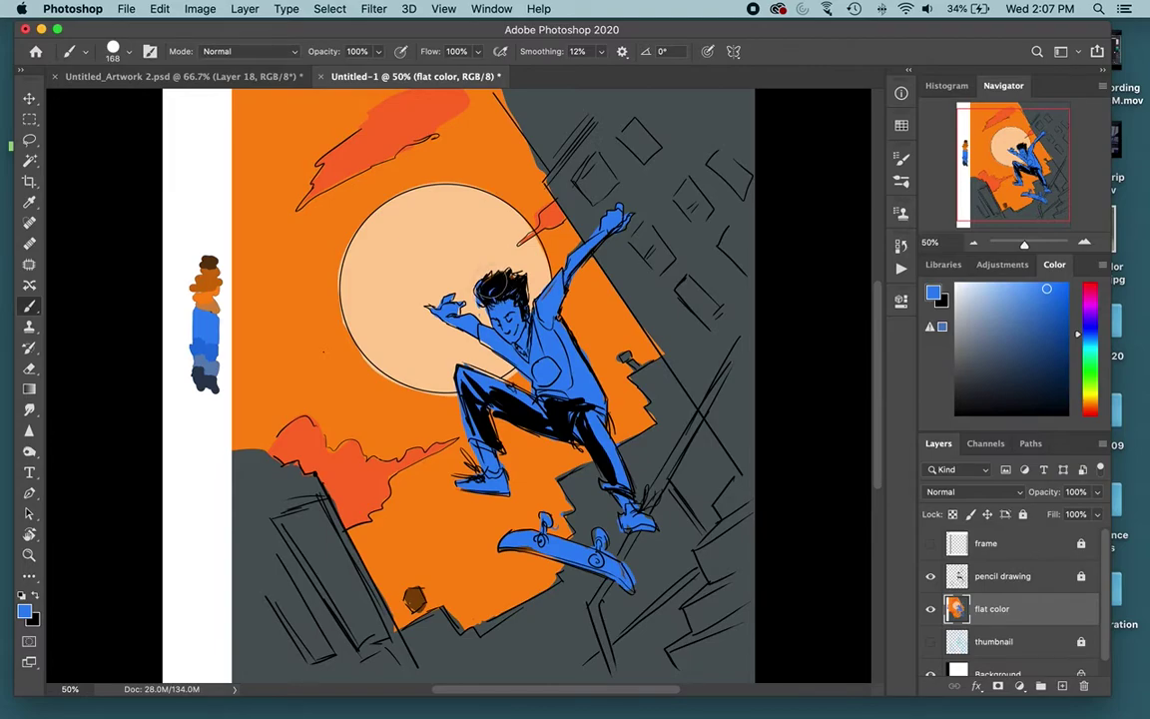
Select the skater's figure with the Magic Wand and brush the skin in a slightly lighter blue.
key(w)
click(564, 395)
key(b)
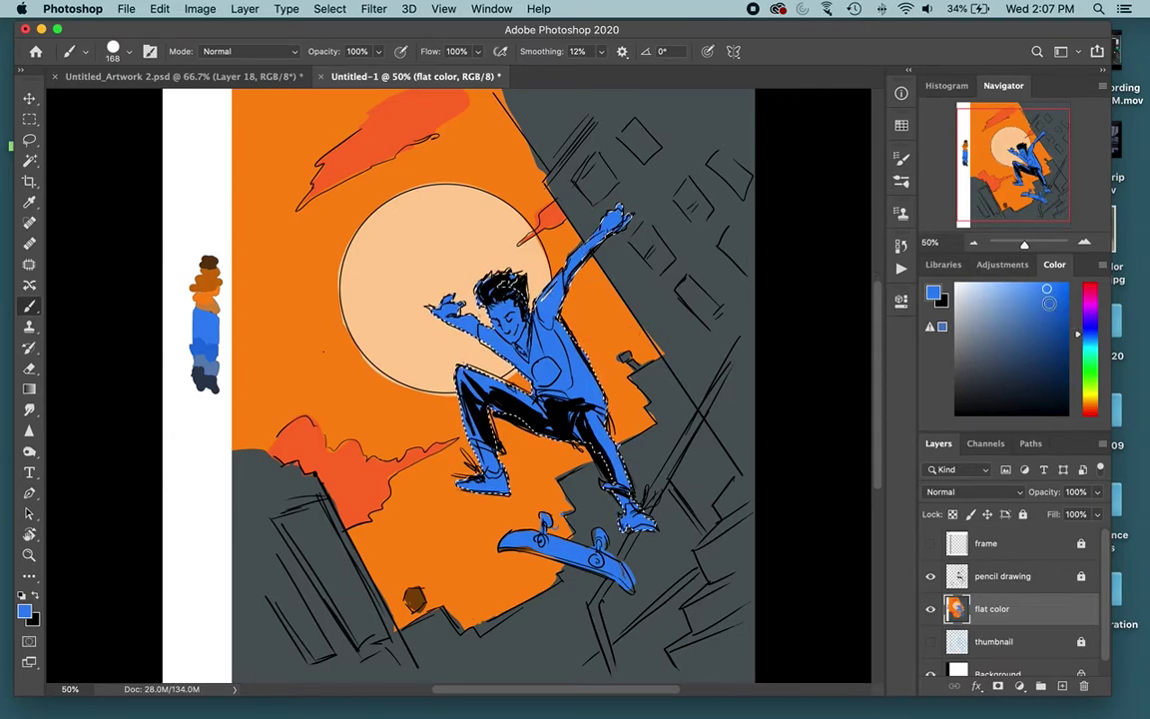
click(1030, 285)
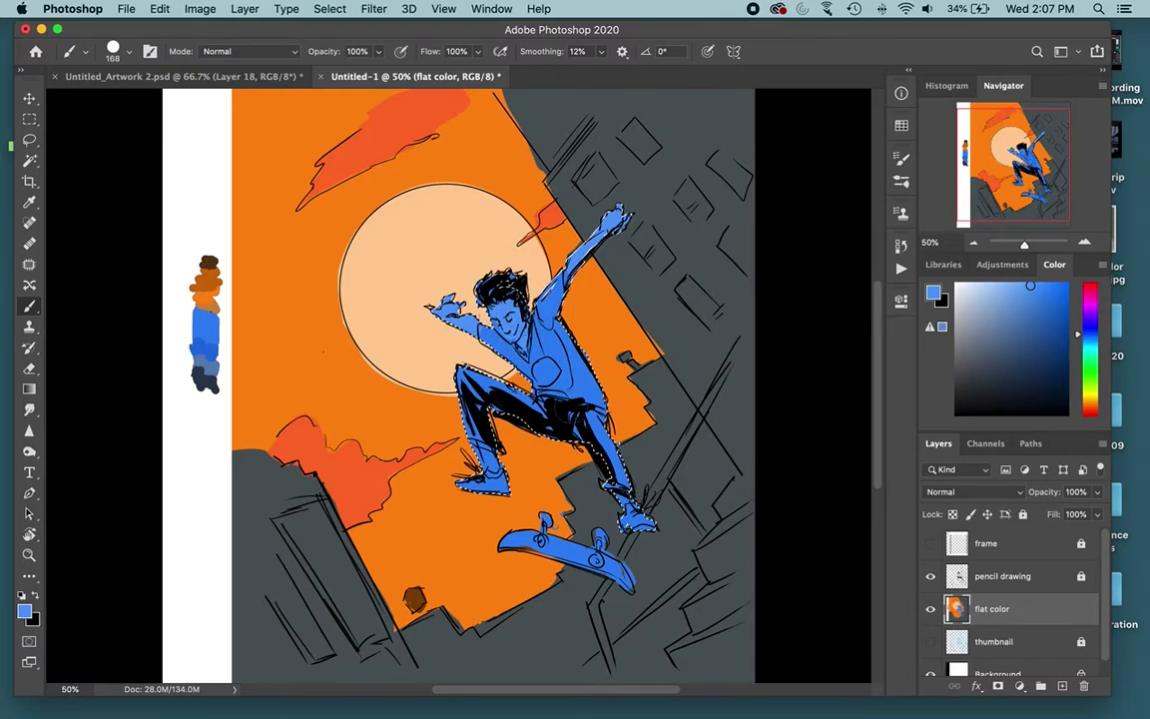
Brush the skater's pants dark navy, darkened from the sampled blue, and clear the selection.
alt+click(559, 418)
mouse_move(1036, 349)
mouse_down()
mouse_move(974, 368)
mouse_move(1028, 357)
mouse_up()
mouse_move(562, 423)
mouse_down()
mouse_move(601, 429)
mouse_move(624, 475)
mouse_move(611, 449)
mouse_move(500, 393)
mouse_move(511, 396)
mouse_move(459, 385)
mouse_move(471, 431)
mouse_move(531, 397)
mouse_up()
key(super+d)
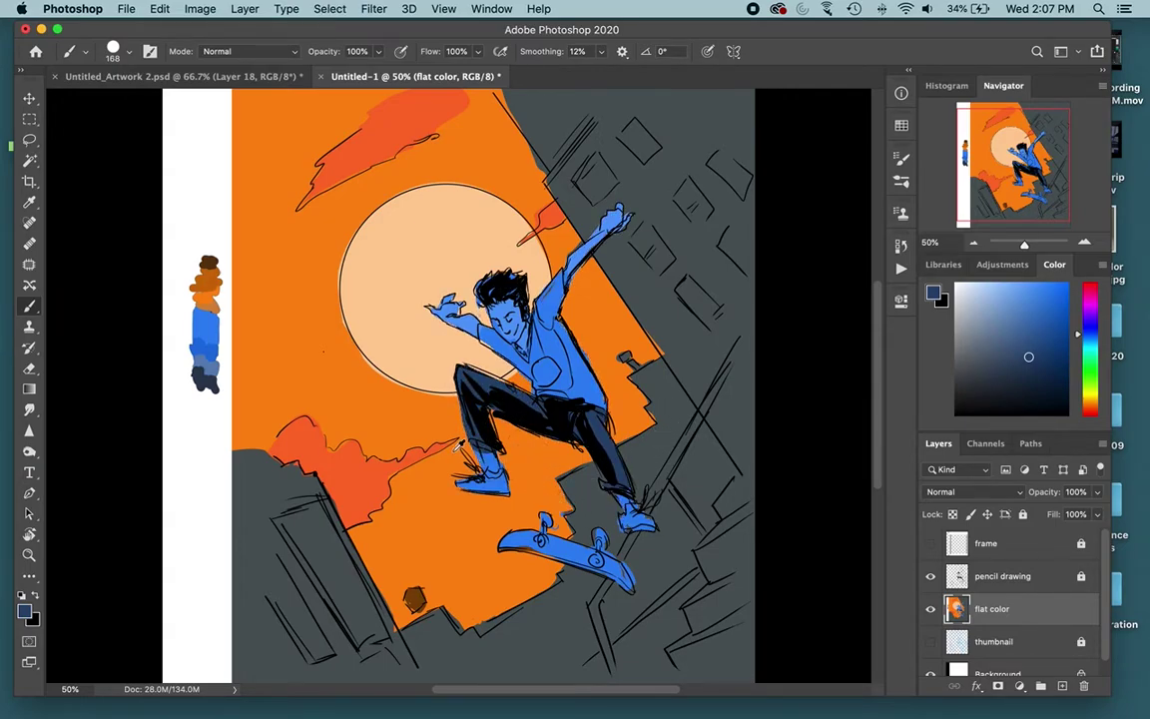
Select both shoe-and-sock areas with the Magic Wand, brush the socks pale blue, and clear the selection.
alt+click(408, 404)
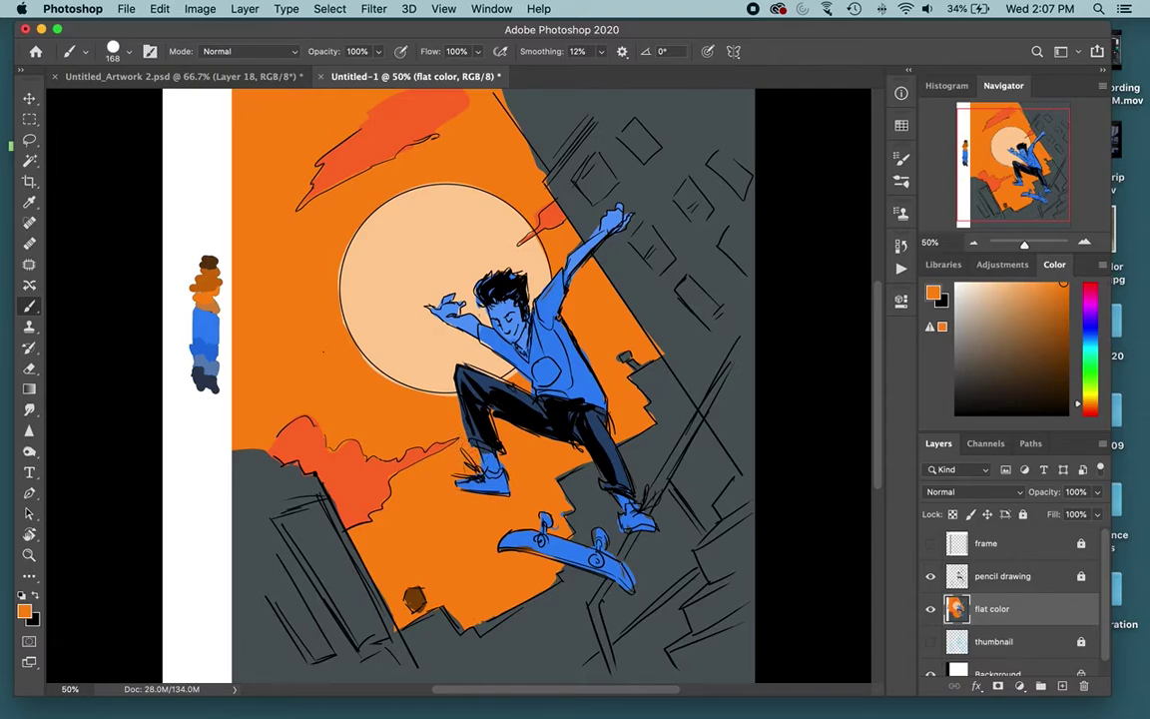
alt+click(436, 412)
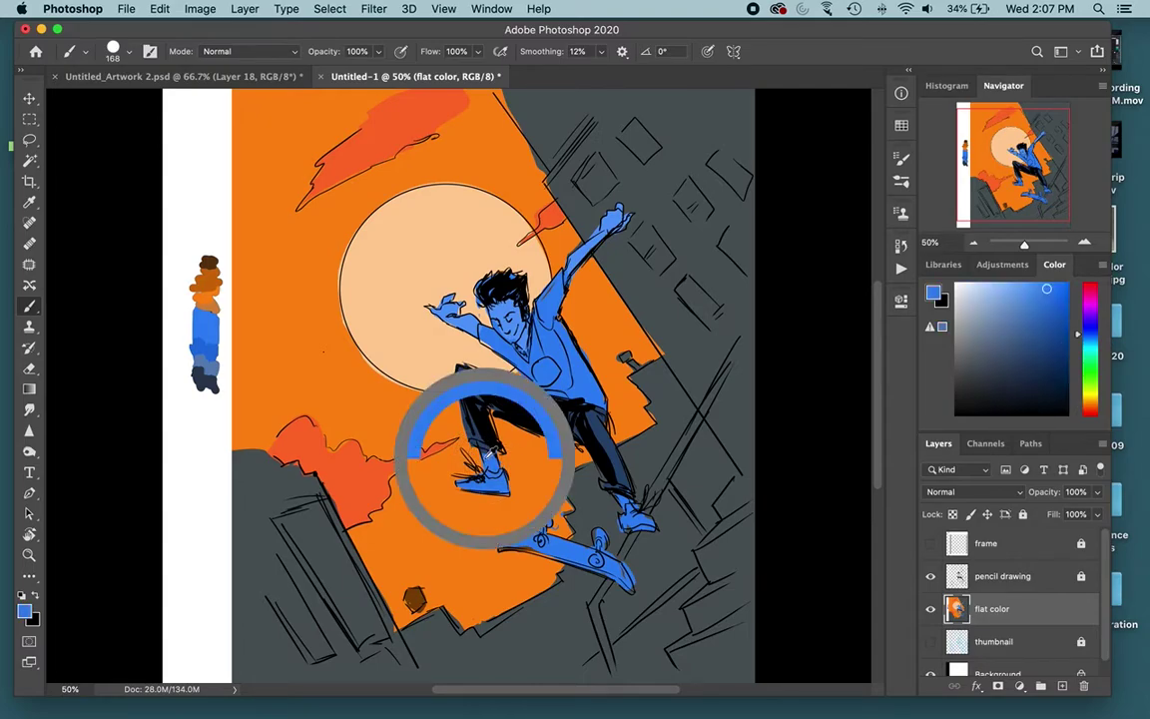
key(w)
click(483, 475)
key(b)
key(w)
click(638, 528)
key(b)
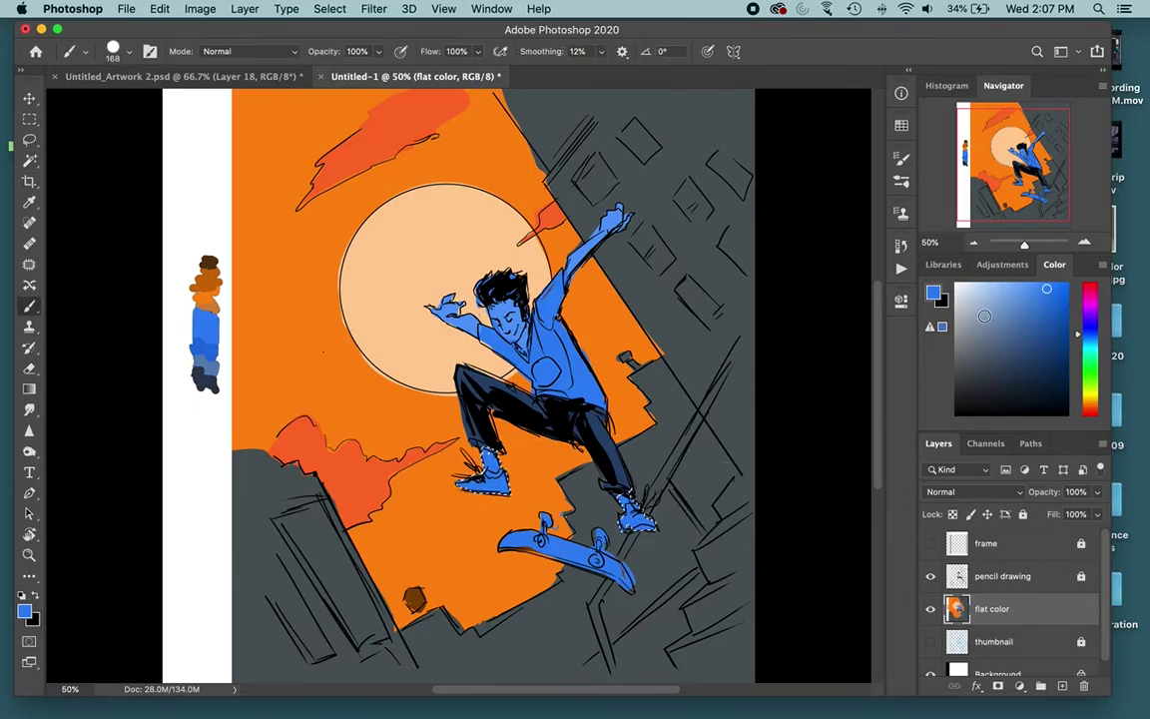
click(972, 286)
drag(487, 453, 488, 457)
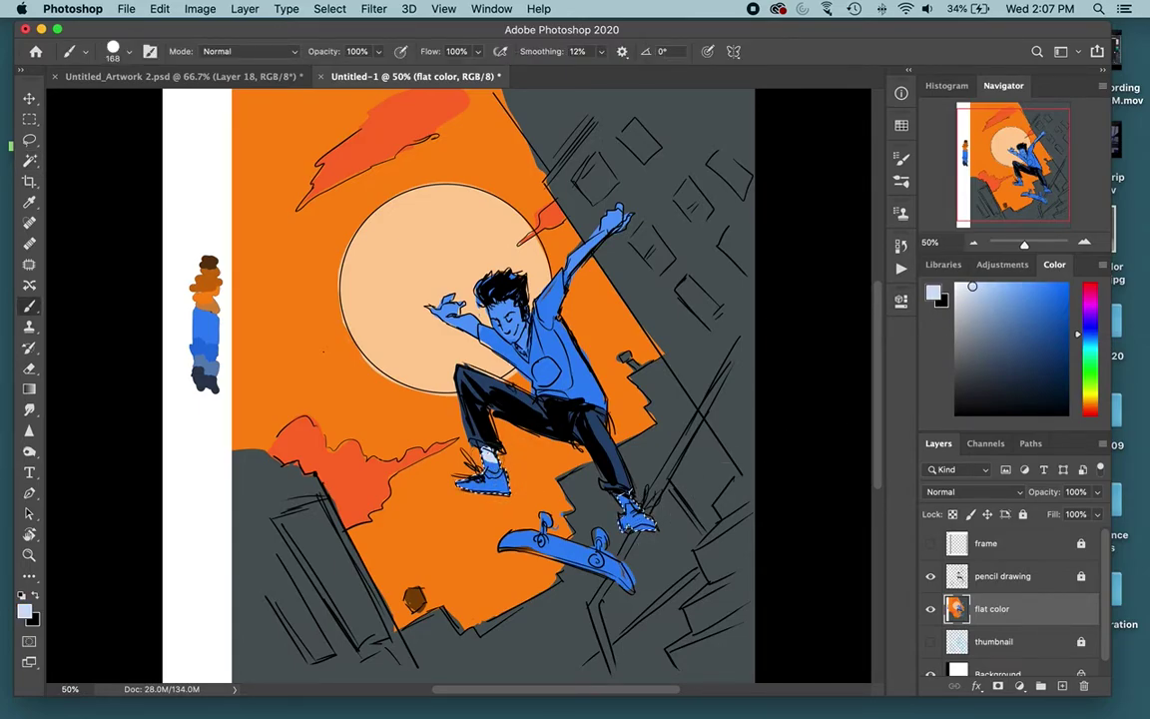
drag(627, 498, 629, 504)
key(super+d)
Select the skater's shirt with the Magic Wand, brush it in a deeper blue, and clear the selection.
key(w)
click(507, 361)
key(b)
alt+click(498, 312)
drag(1019, 324, 1056, 328)
mouse_move(544, 351)
mouse_down()
mouse_move(545, 370)
mouse_move(448, 304)
mouse_up()
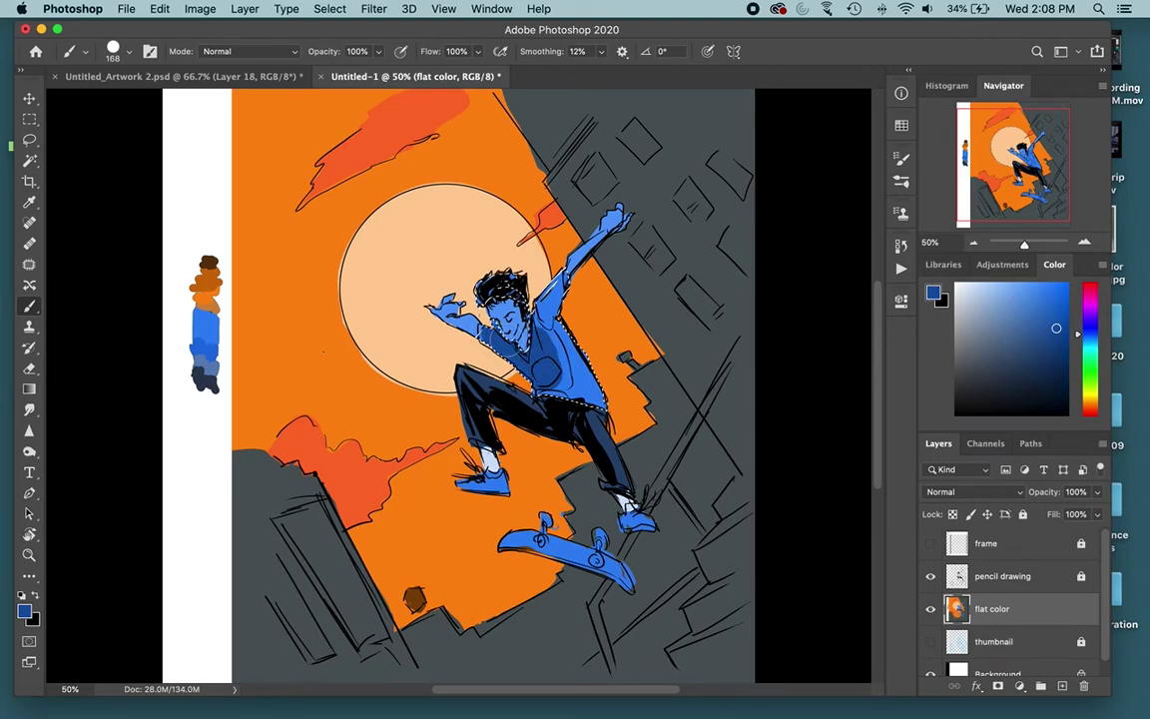
mouse_move(537, 323)
mouse_down()
mouse_move(539, 282)
mouse_move(531, 315)
mouse_move(565, 382)
mouse_move(534, 391)
mouse_up()
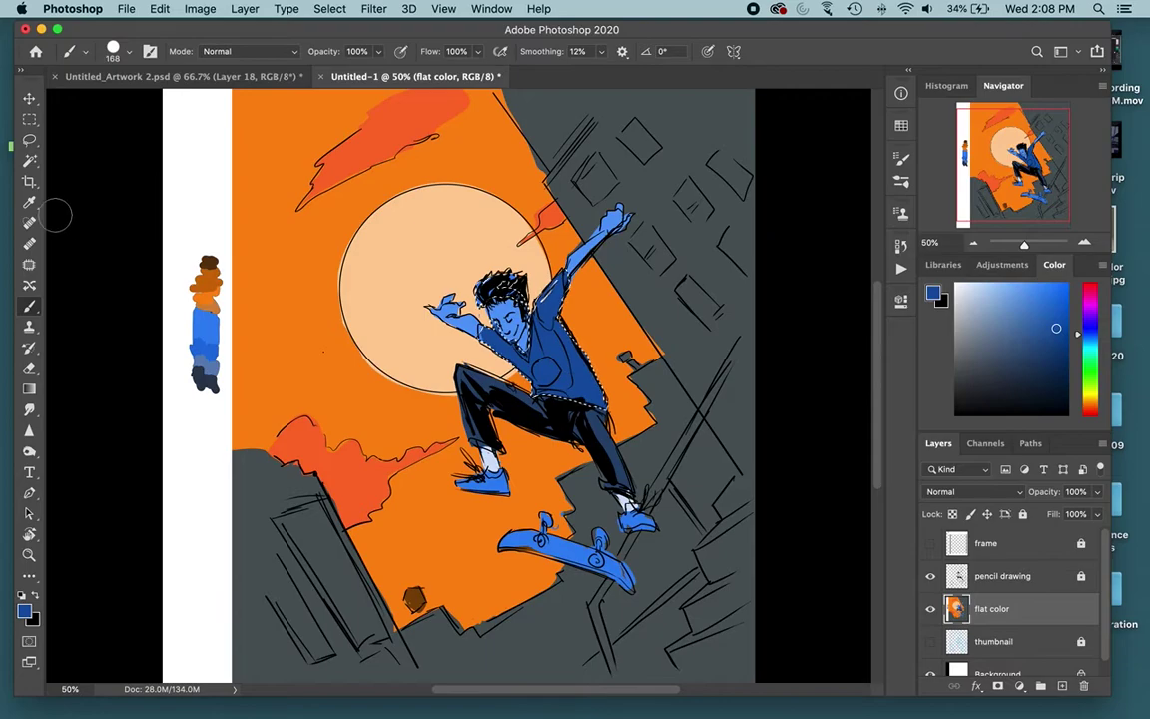
click(29, 160)
key(super+d)
Select the skater's face and arms with the Magic Wand, set their Hue/Saturation saturation to -73, and sample the sun's peach.
key(b)
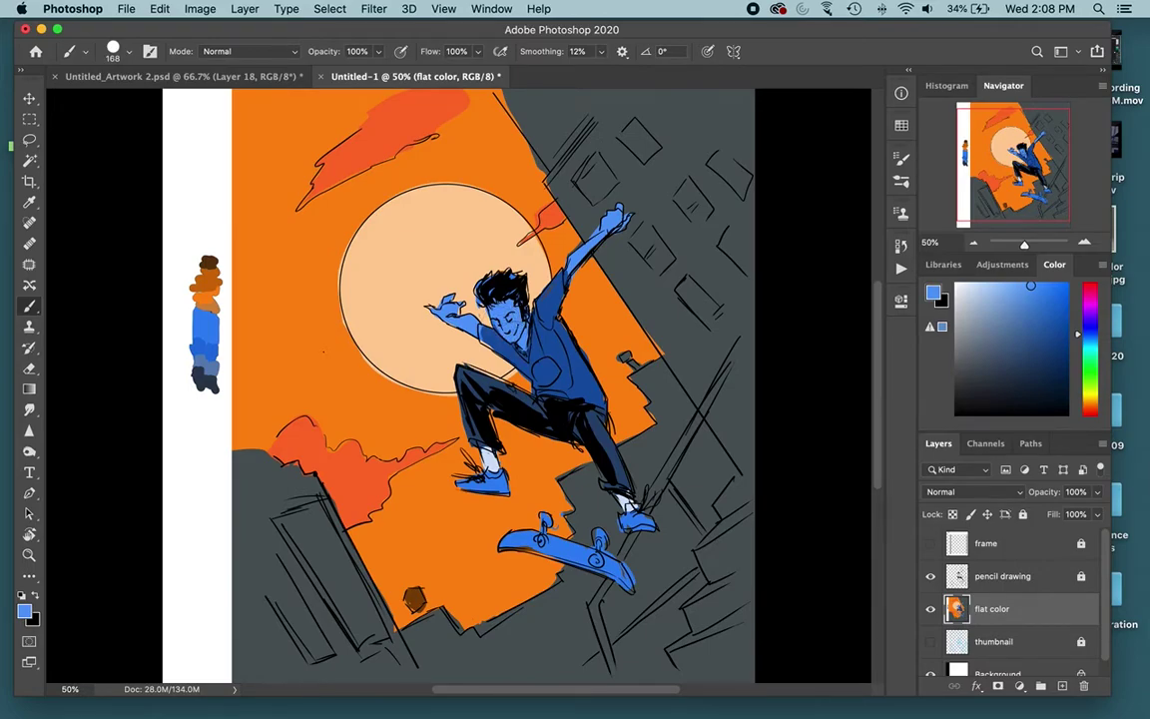
key(w)
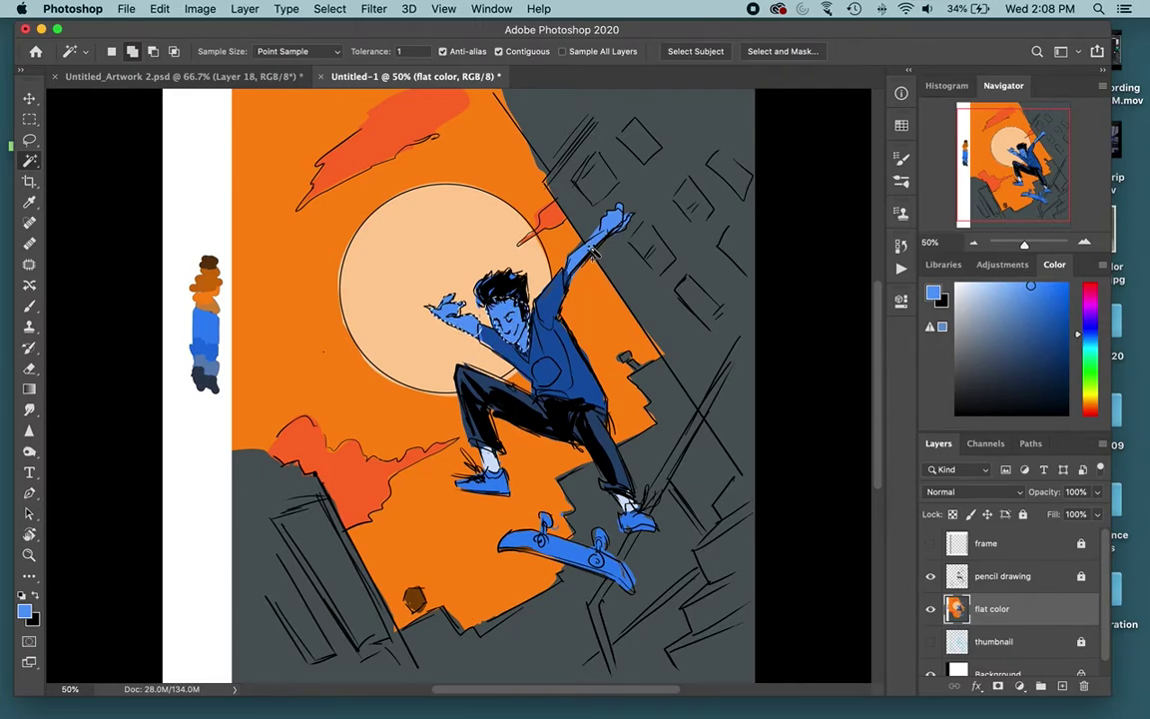
key(super+u)
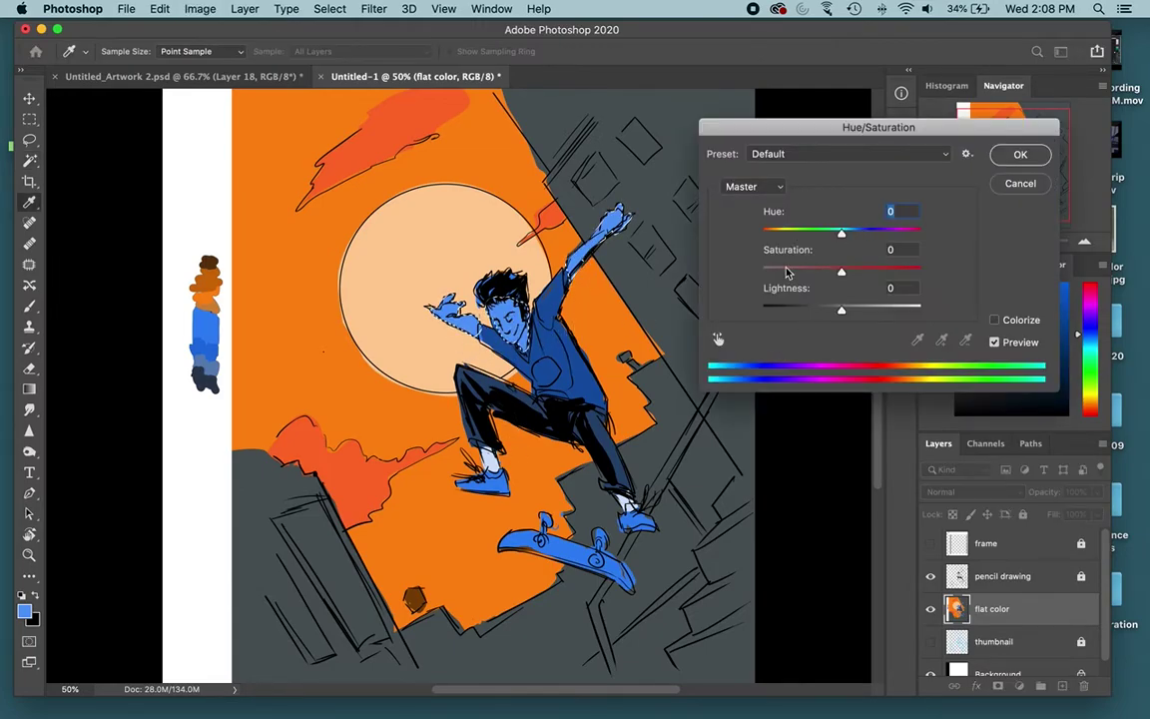
drag(841, 270, 783, 272)
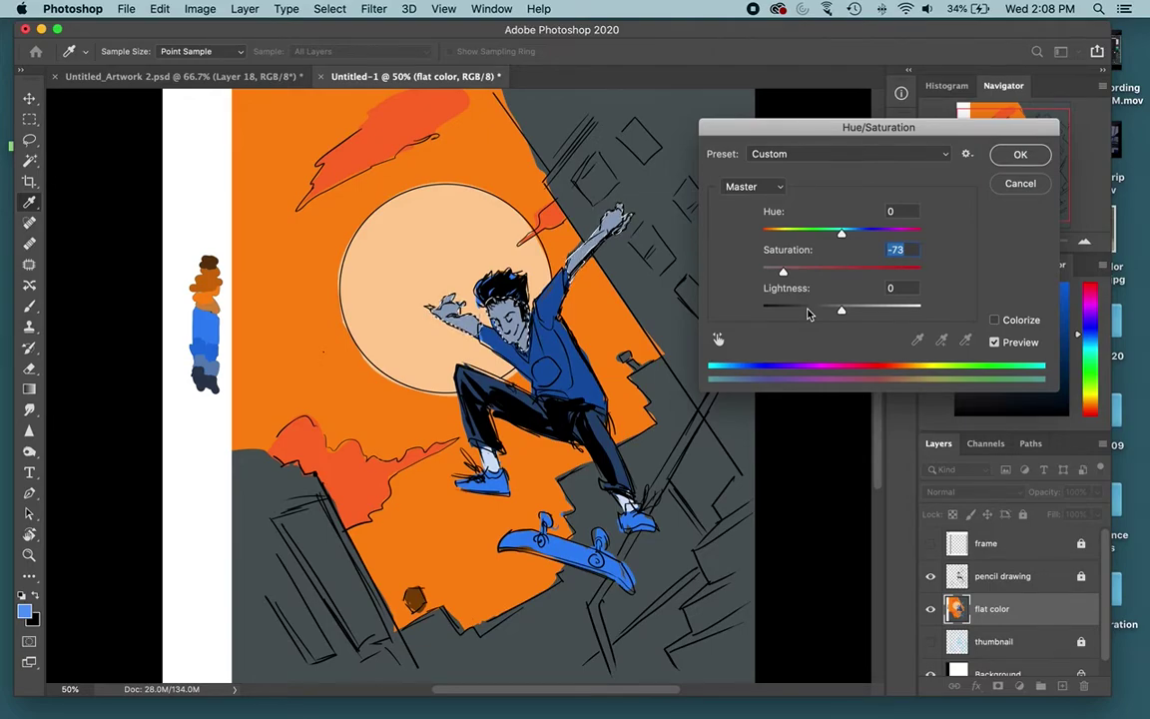
click(1018, 156)
key(w)
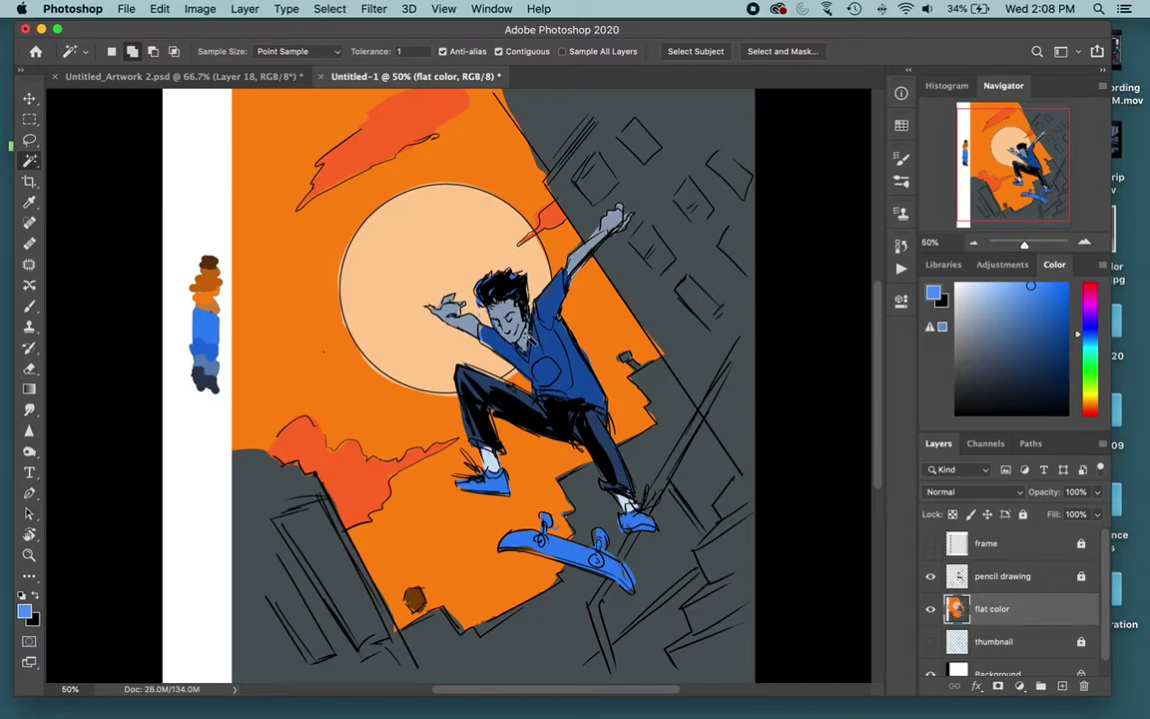
key(b)
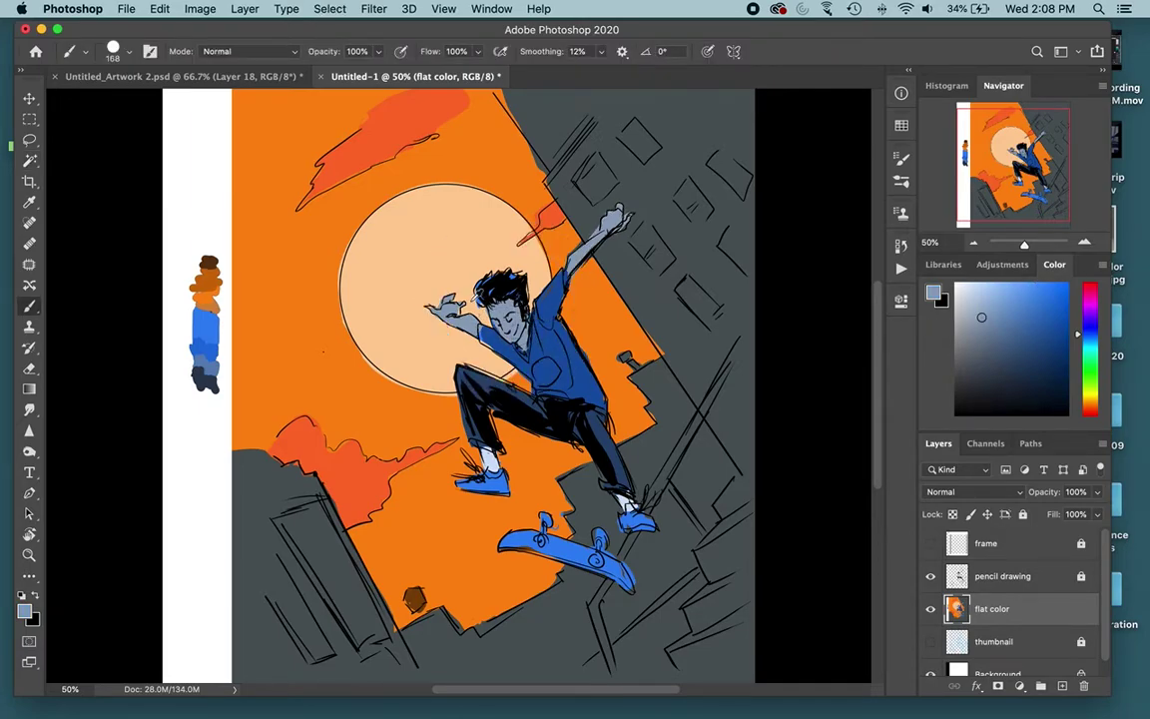
alt+click(409, 271)
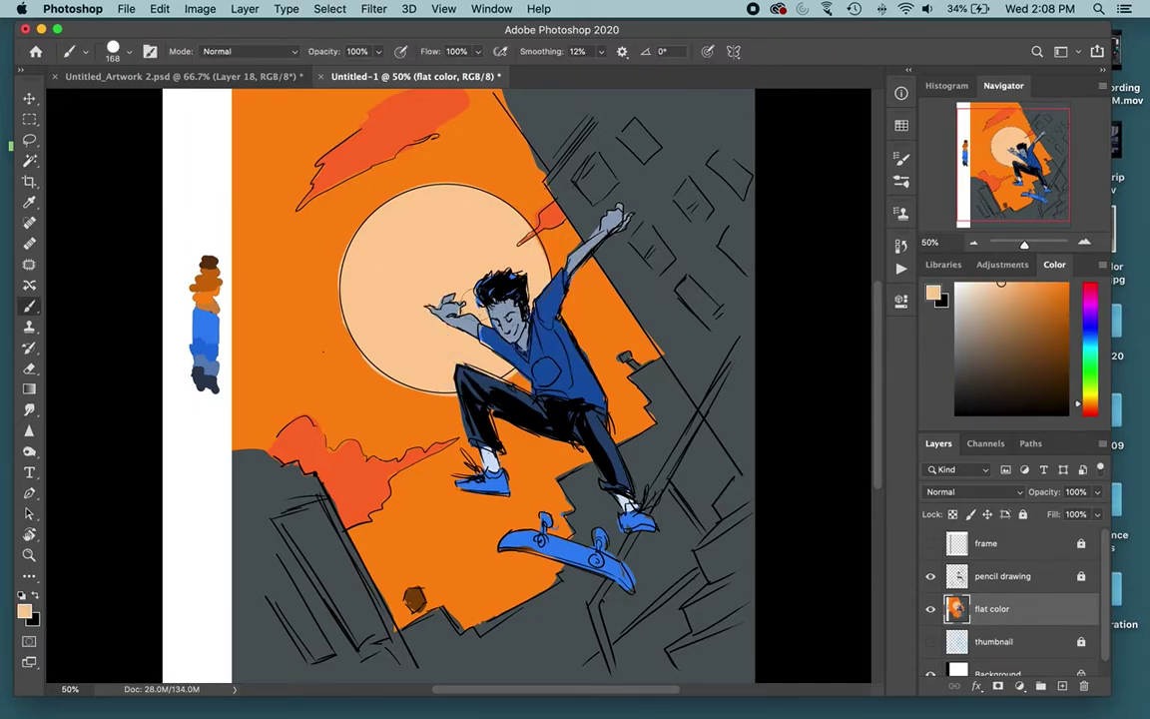
Select the skater's shirt with the Magic Wand and brush its round chest emblem in bright cyan.
key(w)
click(547, 369)
key(b)
alt+click(531, 359)
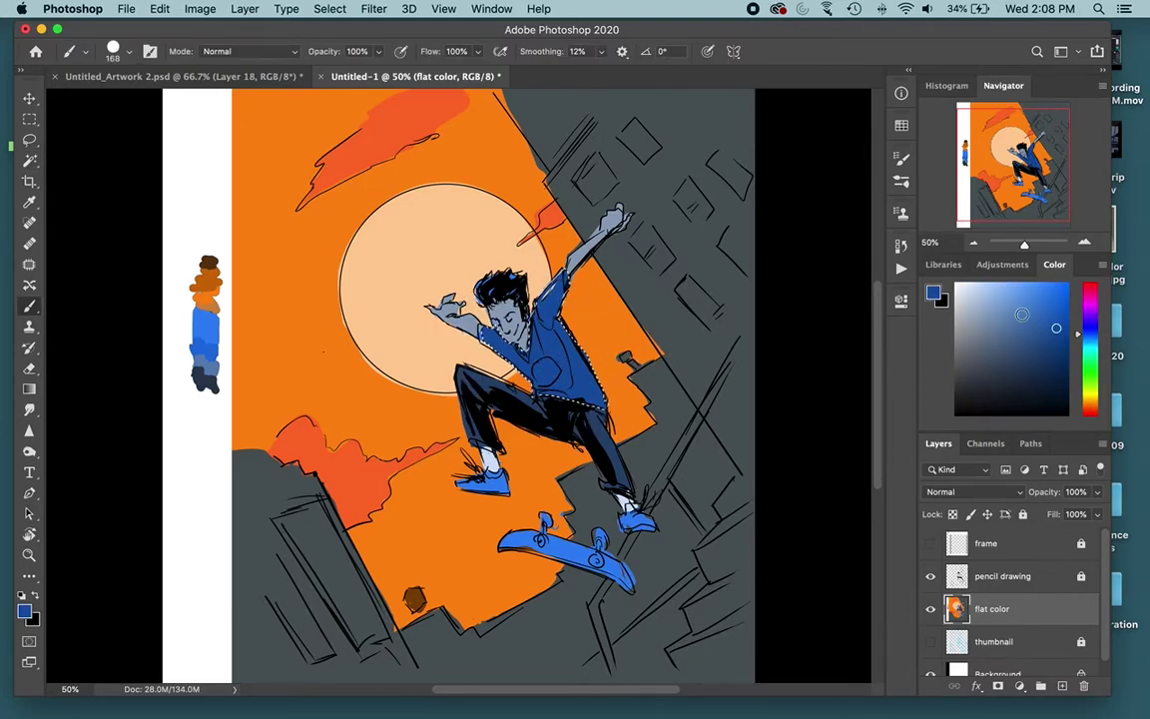
drag(1089, 351, 1065, 296)
click(544, 371)
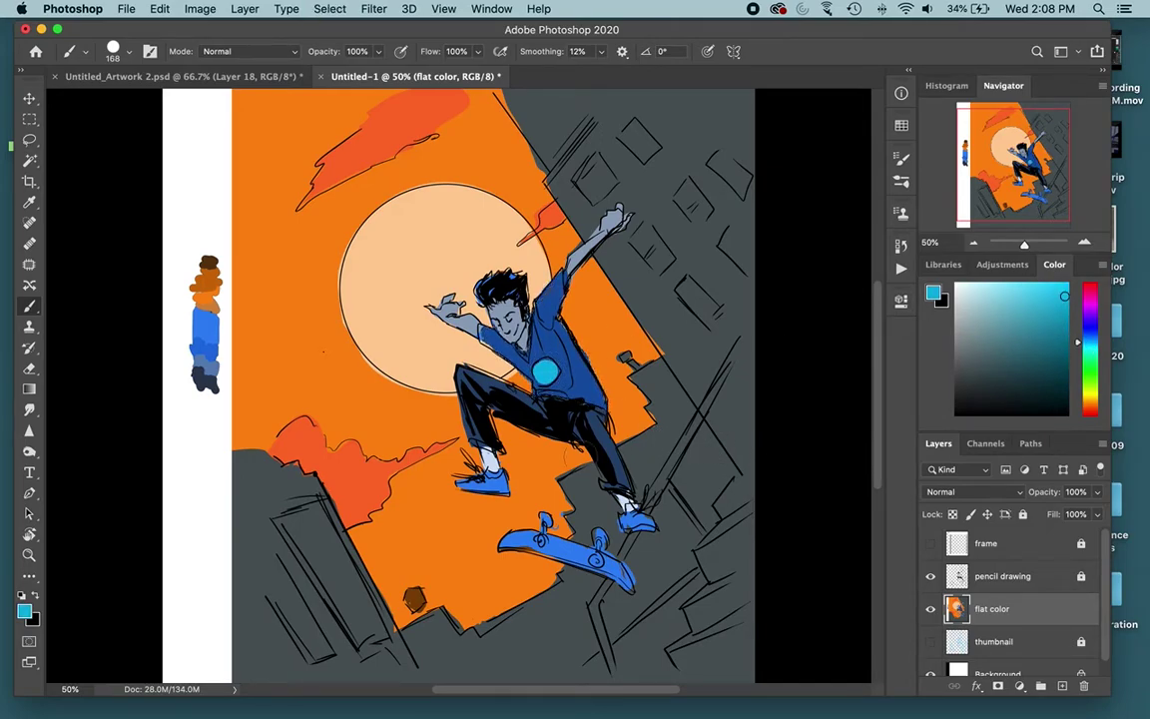
Select both of the skater's shoes with the Magic Wand, brush them in a darker, muted blue, and clear the selection.
key(w)
click(494, 488)
click(631, 523)
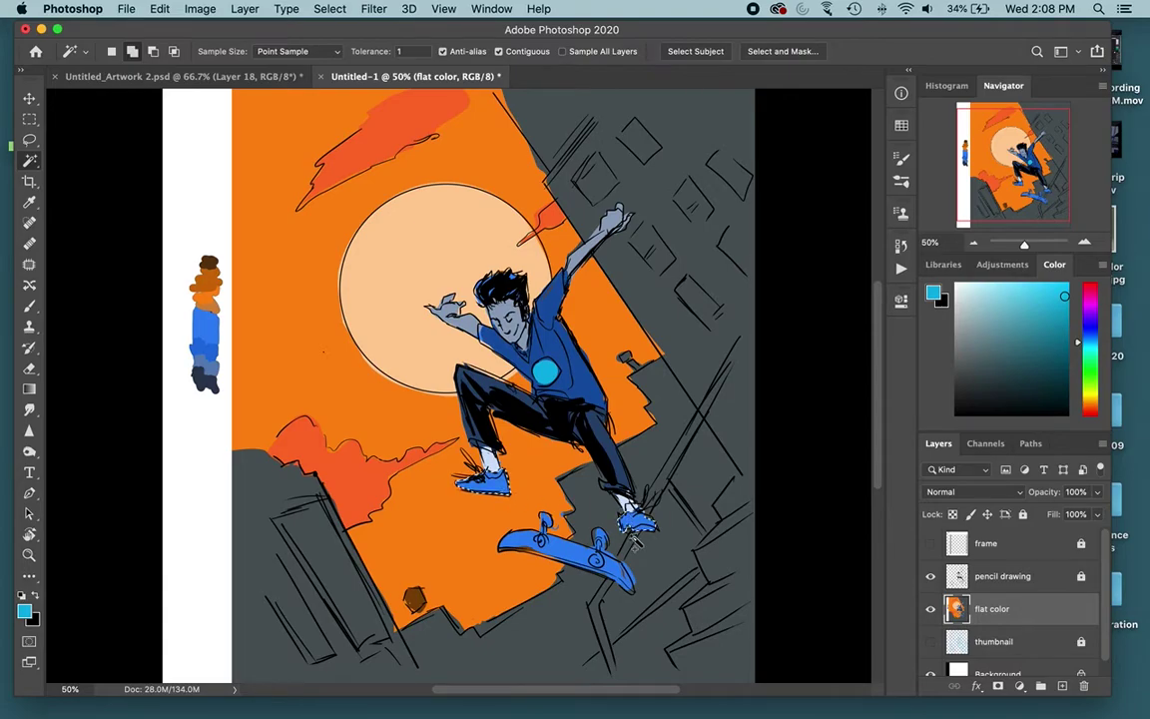
key(b)
alt+click(499, 482)
drag(1044, 314, 1040, 339)
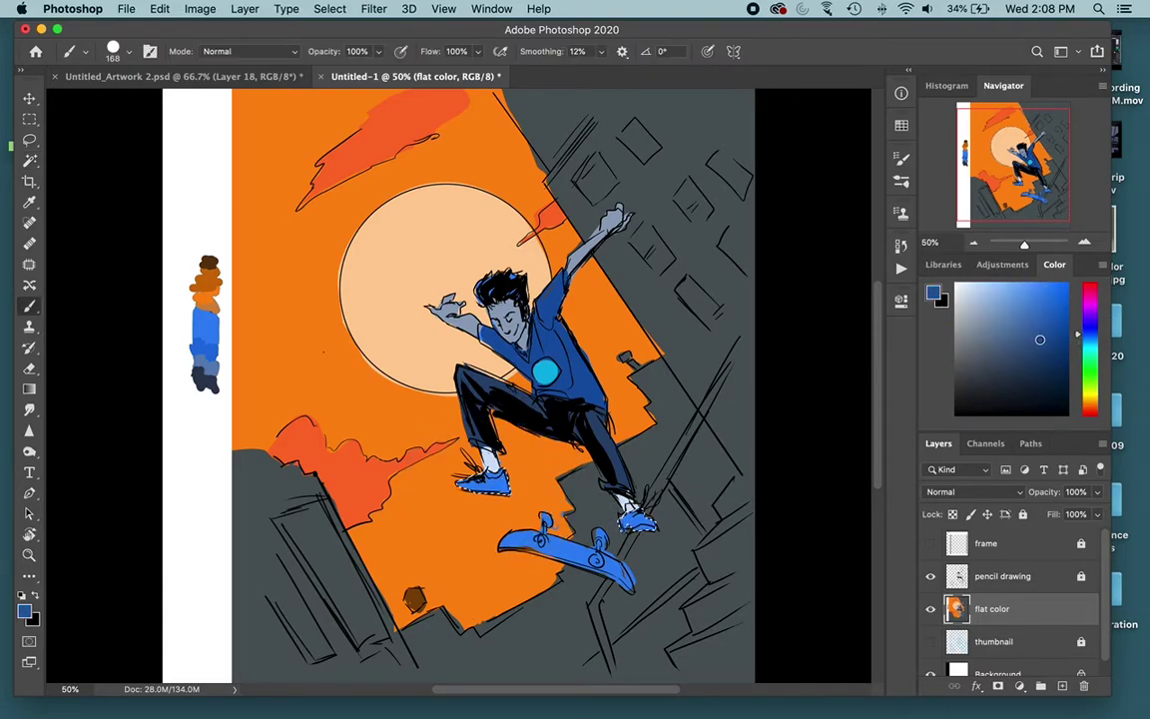
mouse_move(598, 513)
mouse_down()
mouse_move(621, 523)
mouse_move(461, 484)
mouse_up()
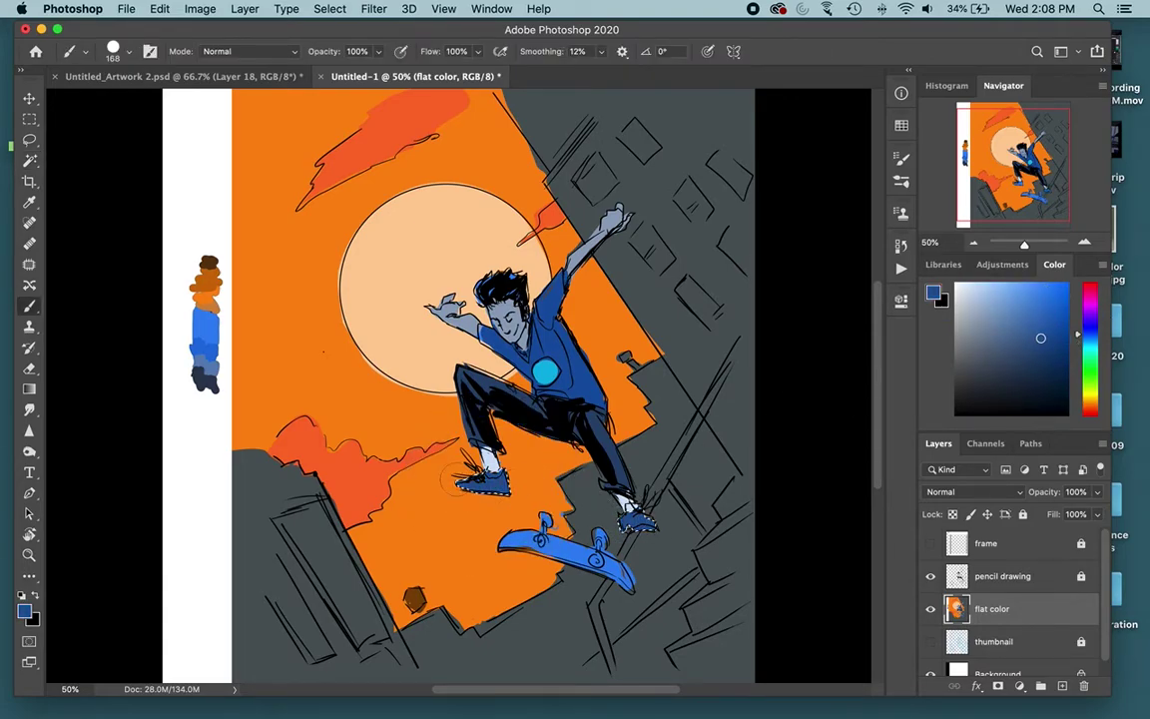
key(super+d)
Show and unlock the frame layer, then fill a full-height strip over the page's left margin and color swatches with white.
click(972, 242)
click(972, 243)
click(929, 544)
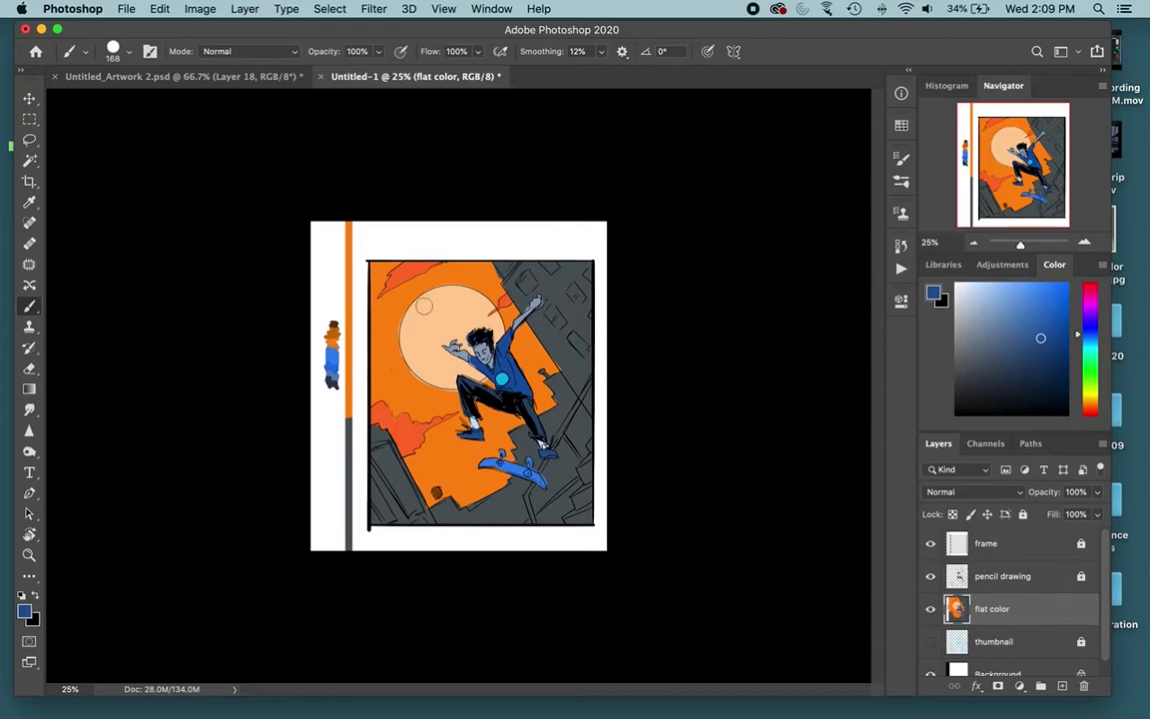
key(m)
click(986, 546)
click(1022, 514)
drag(285, 200, 359, 603)
key(g)
key(d)
key(x)
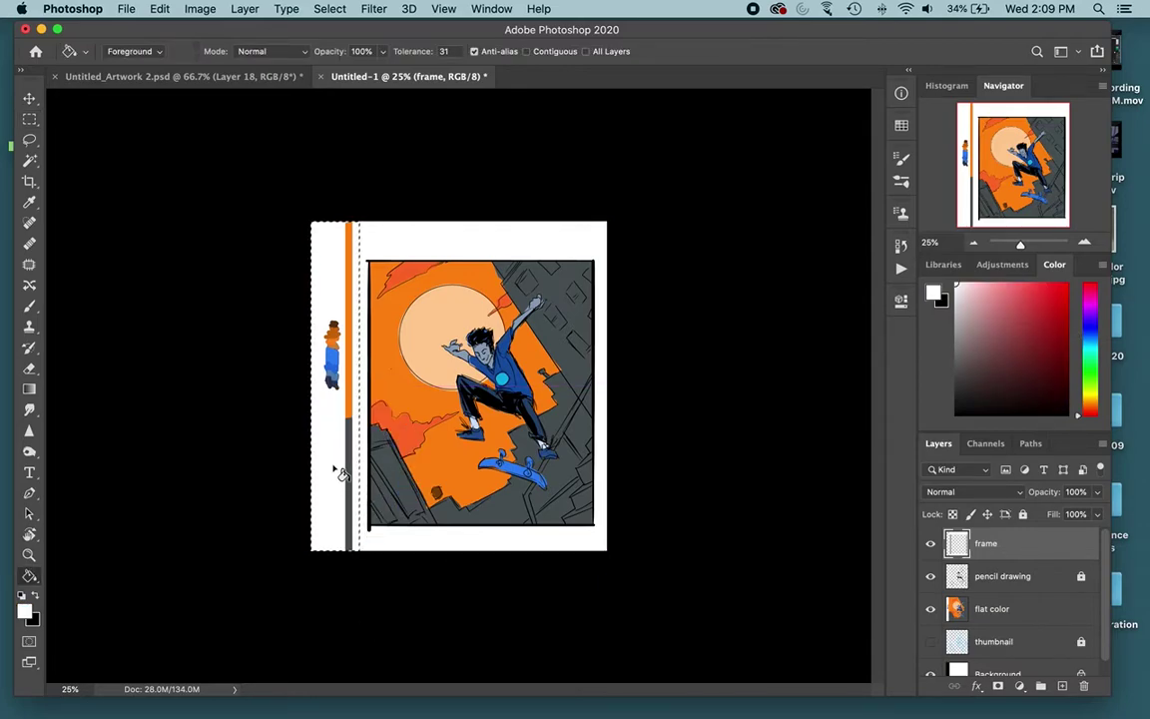
click(336, 469)
key(super+d)
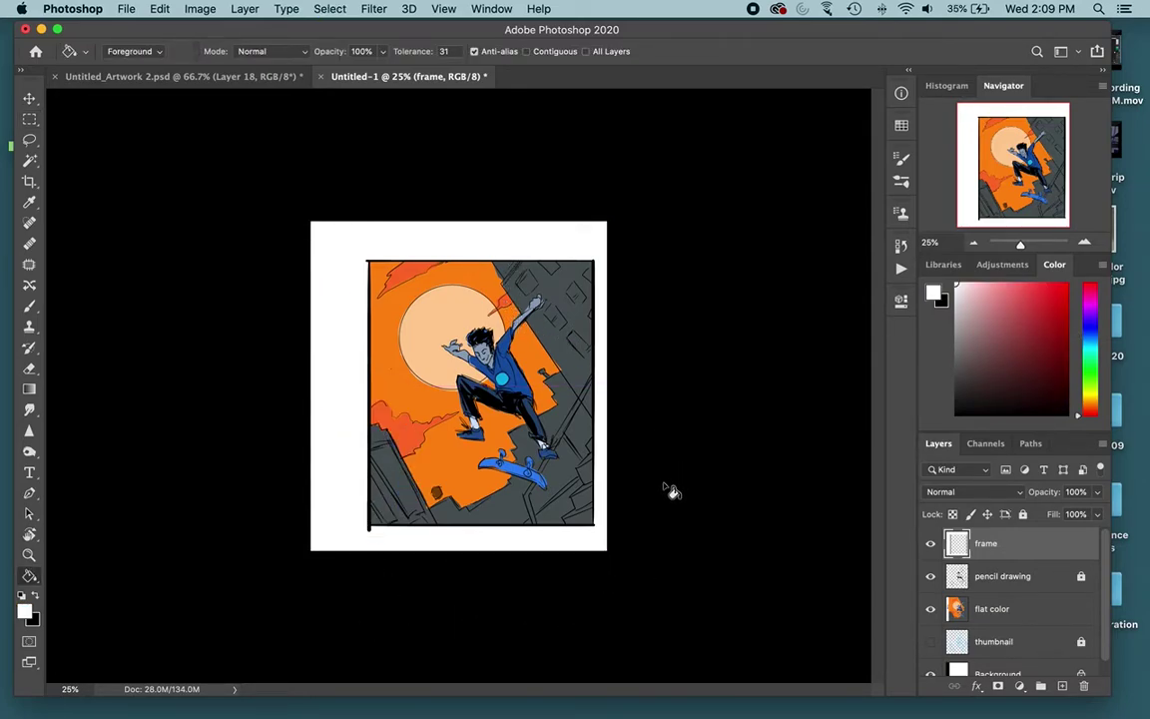
Clear any selection and lock the frame layer.
click(975, 245)
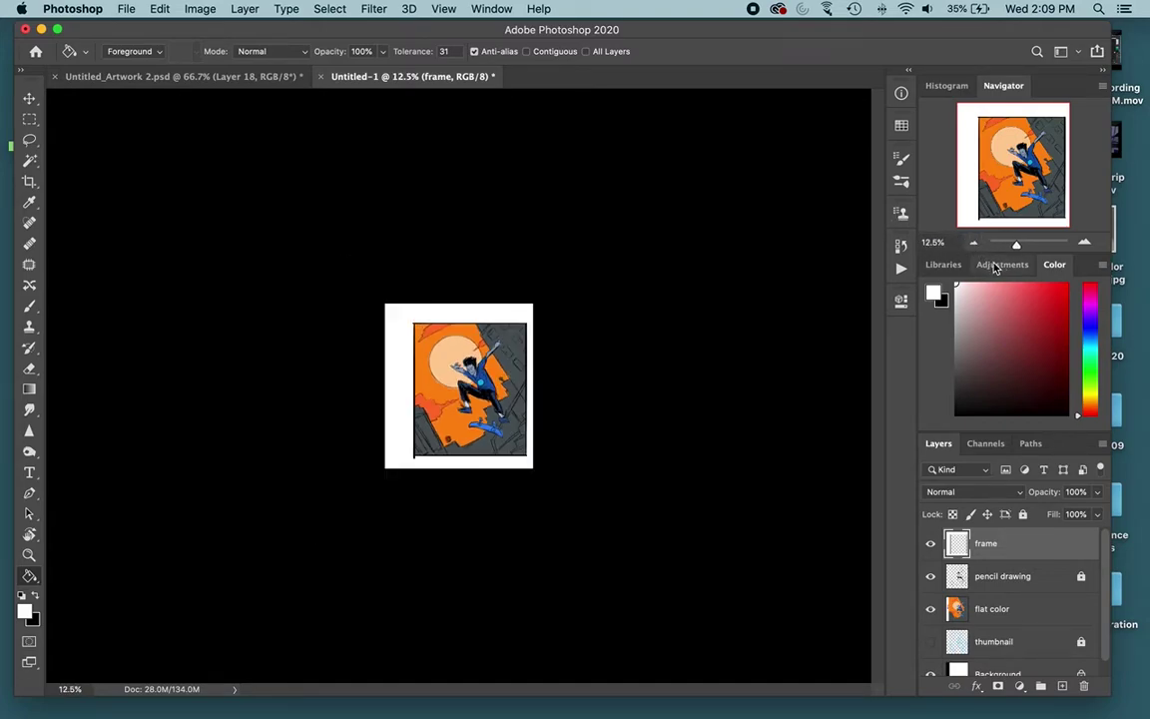
click(1084, 244)
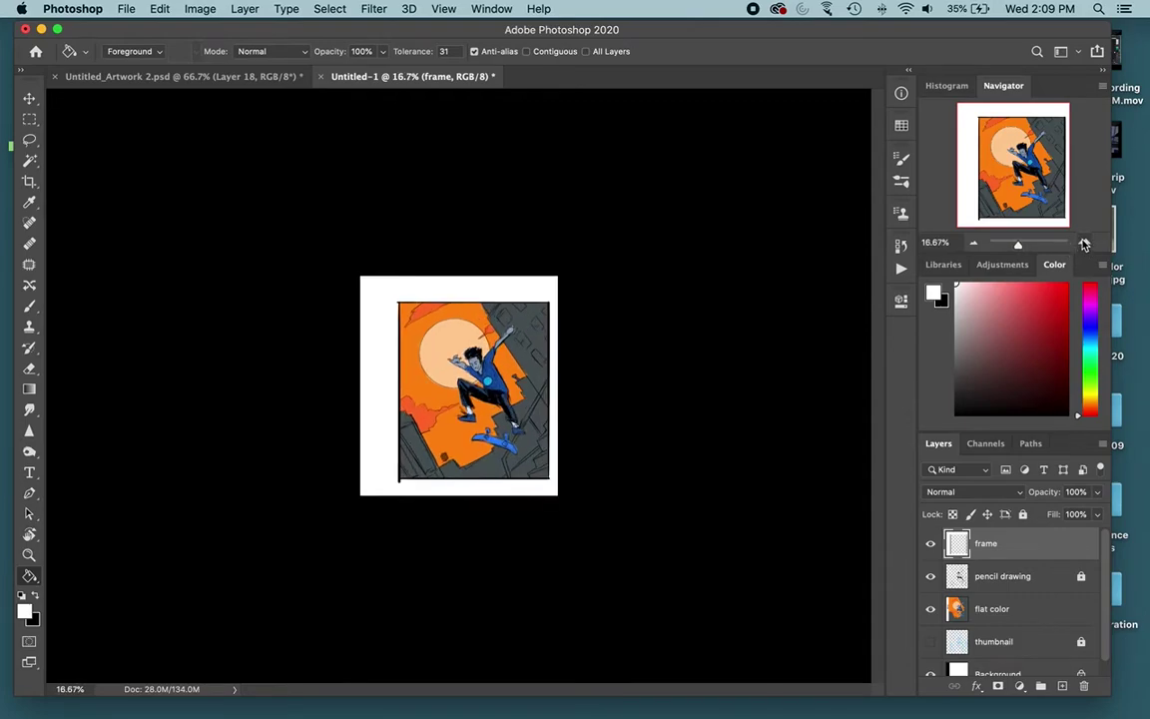
click(1083, 245)
click(1083, 245)
click(1084, 244)
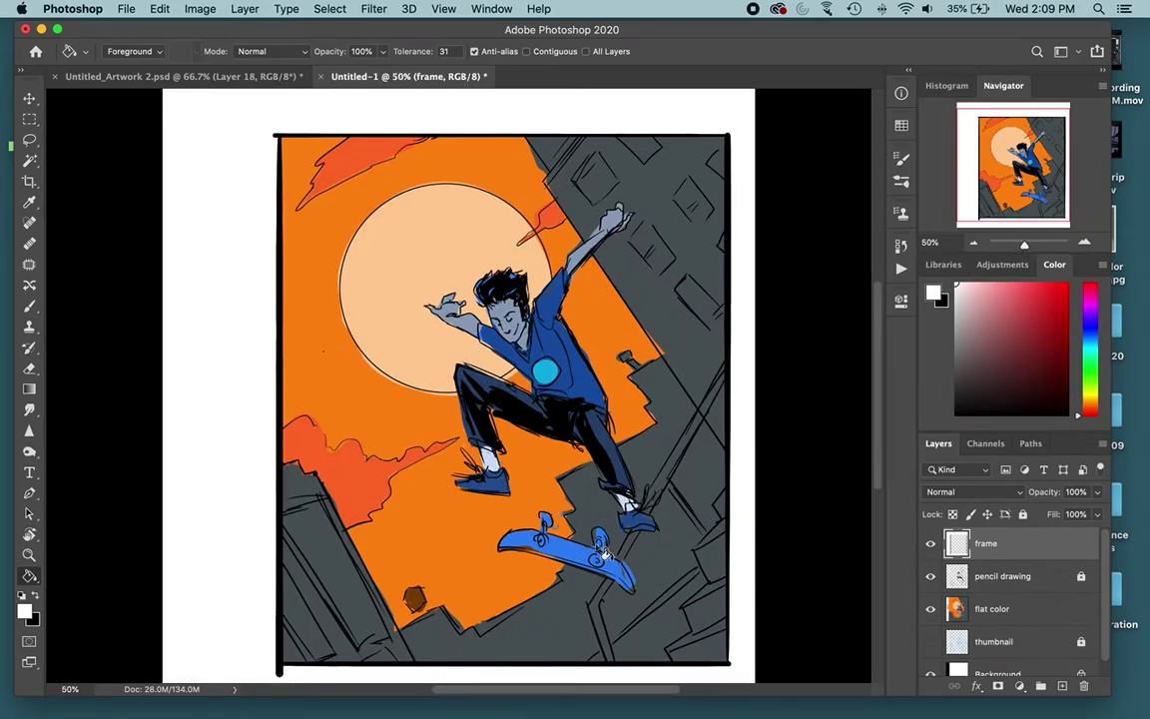
key(w)
click(658, 481)
key(b)
key(super+d)
click(1023, 514)
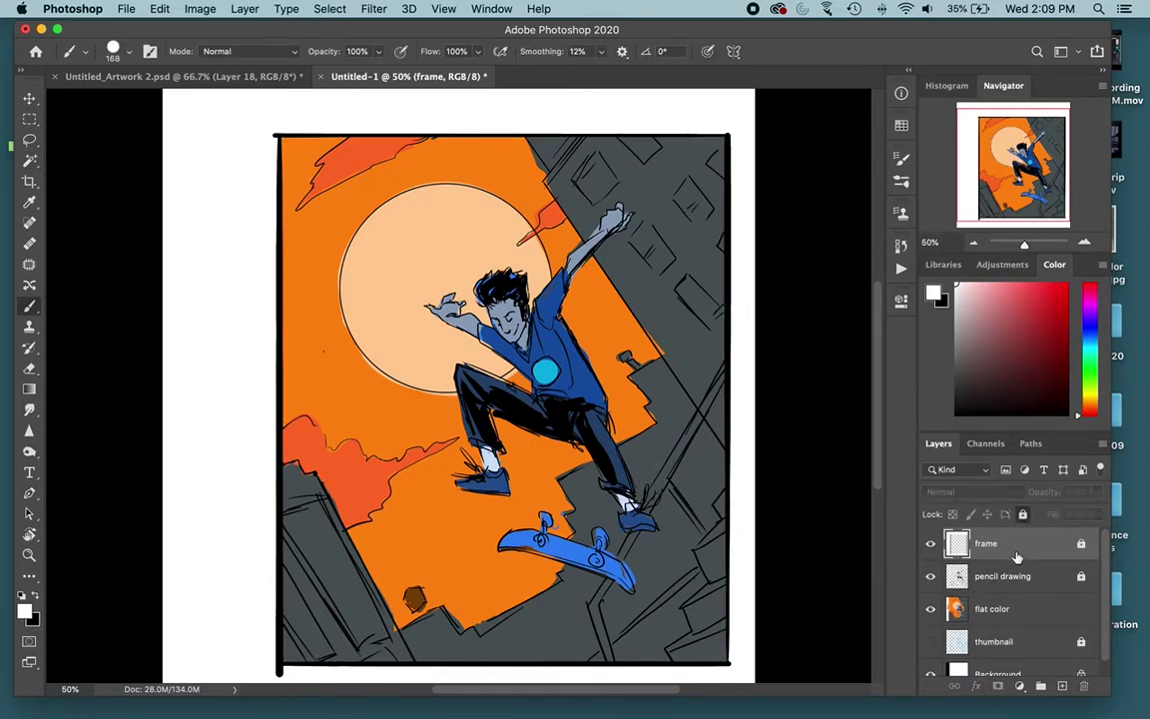
Select the gray buildings on the flat color layer, brush the diagonal beam and lower-right rubble in darker slate, and clear the selection.
click(1013, 611)
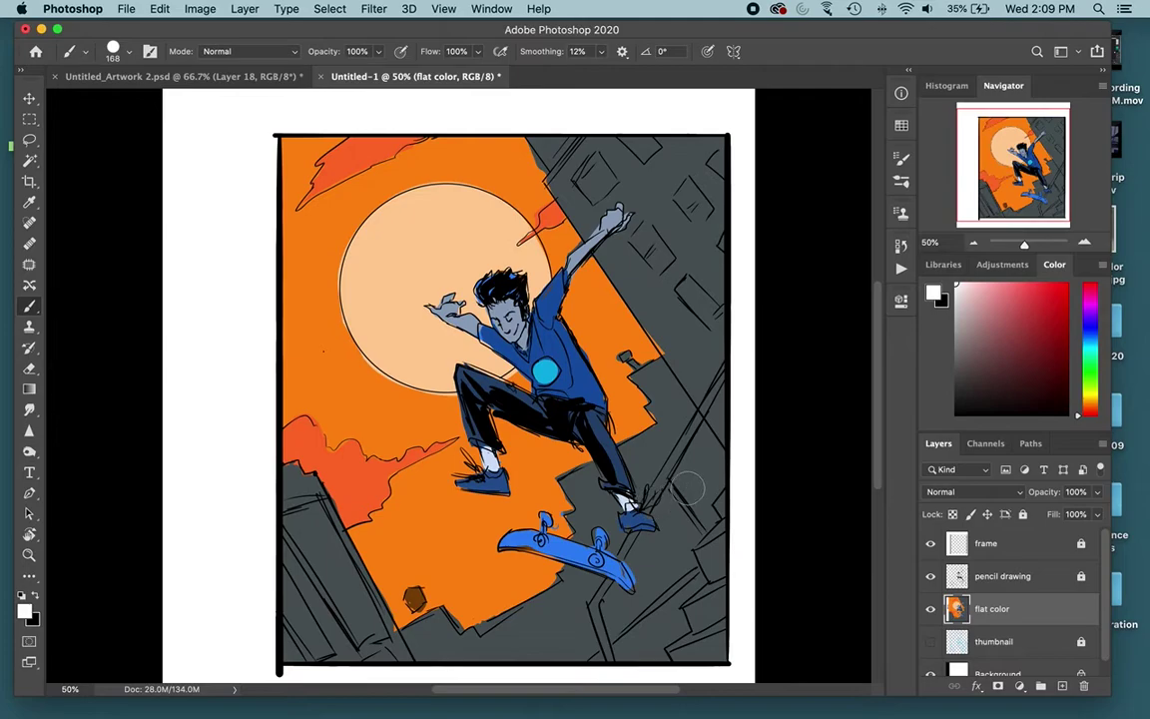
key(w)
click(673, 554)
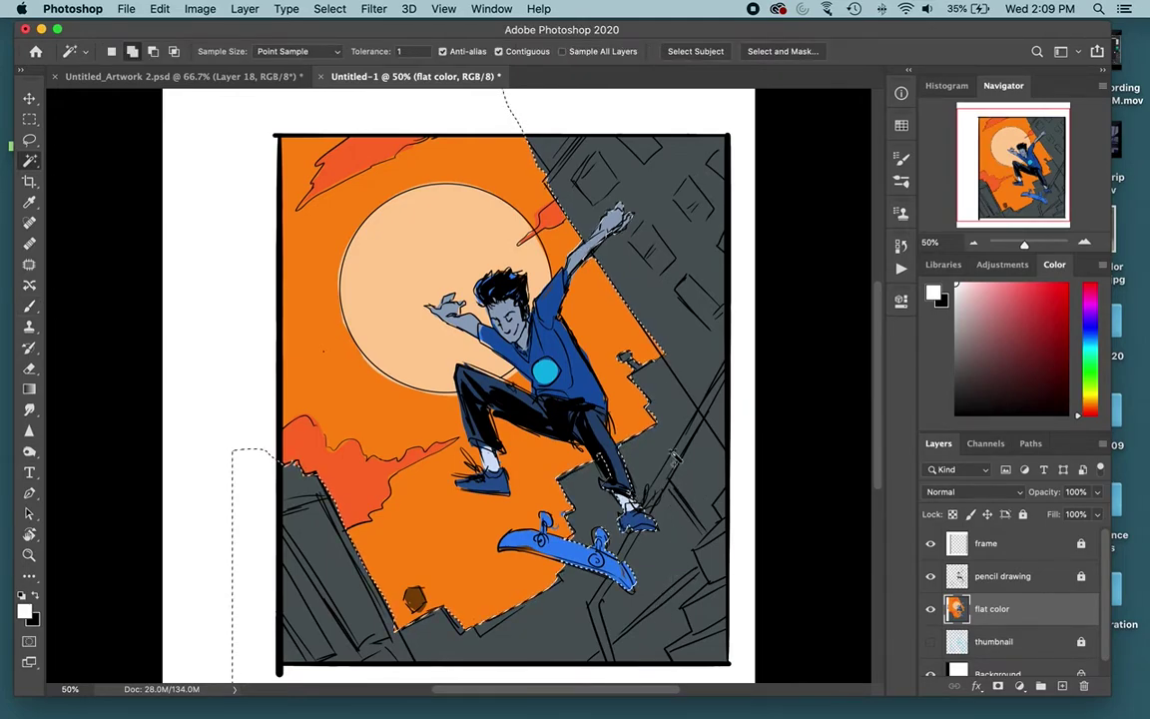
key(b)
alt+click(648, 448)
drag(974, 374, 986, 388)
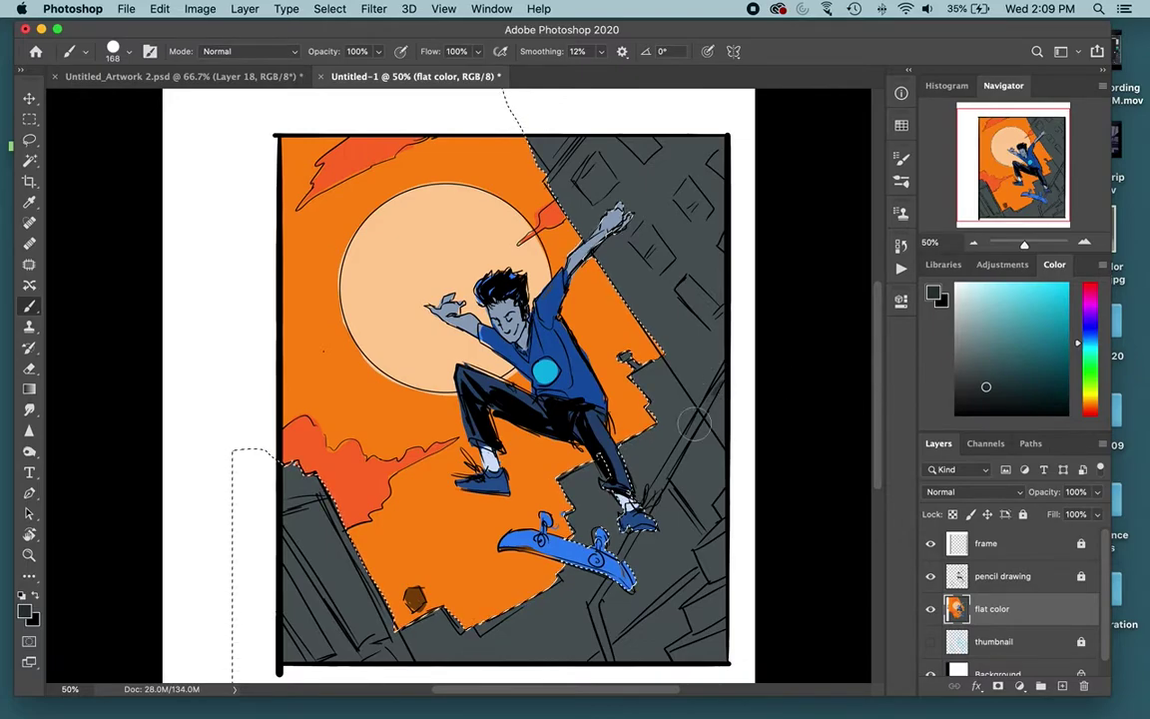
mouse_move(706, 403)
mouse_down()
mouse_move(593, 609)
mouse_move(610, 679)
mouse_up()
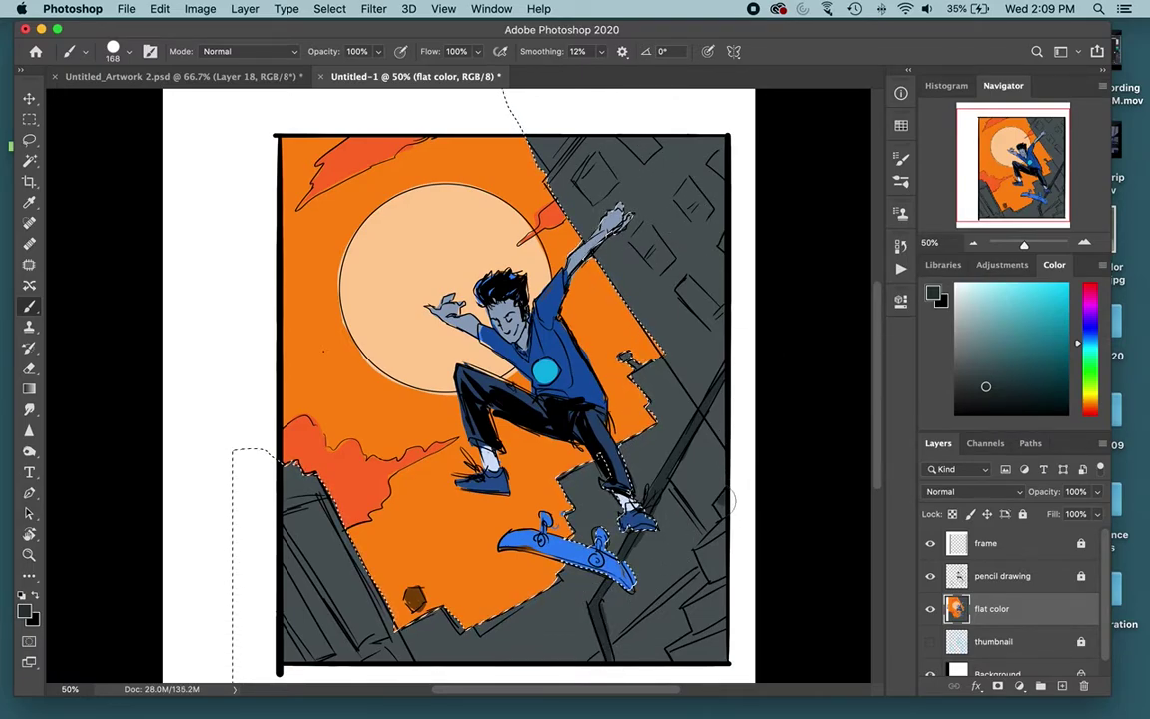
mouse_move(704, 559)
mouse_down()
mouse_move(730, 586)
mouse_move(710, 649)
mouse_move(733, 650)
mouse_up()
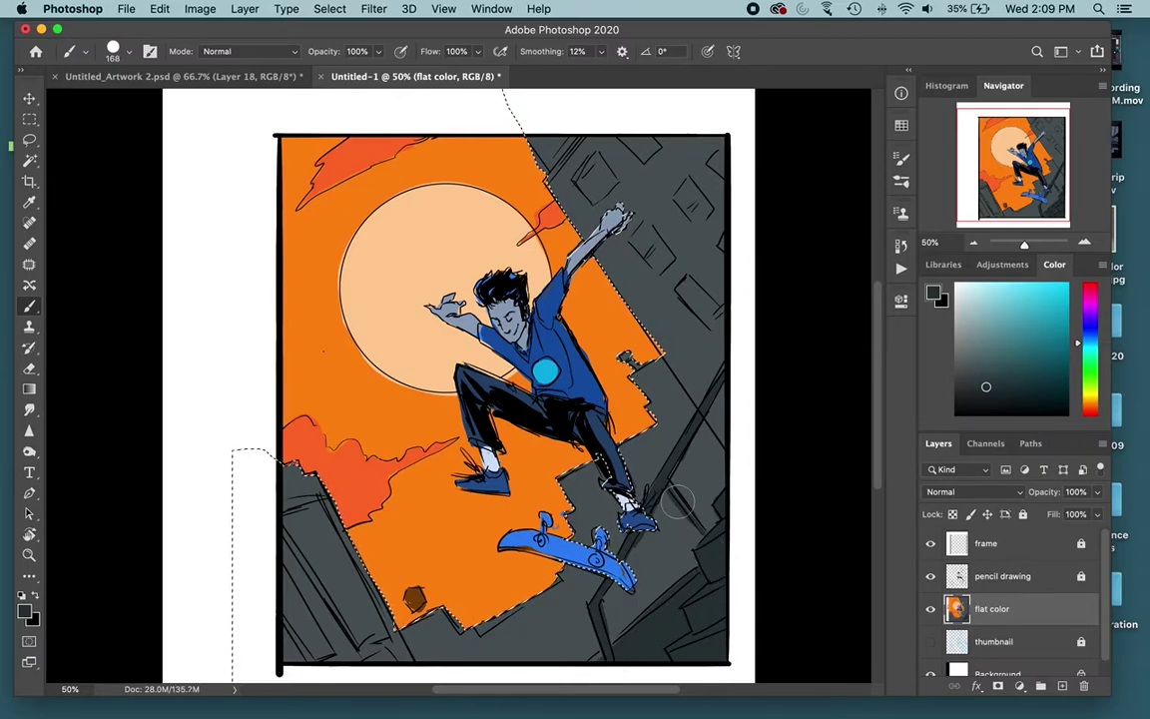
key(super+d)
alt+click(329, 544)
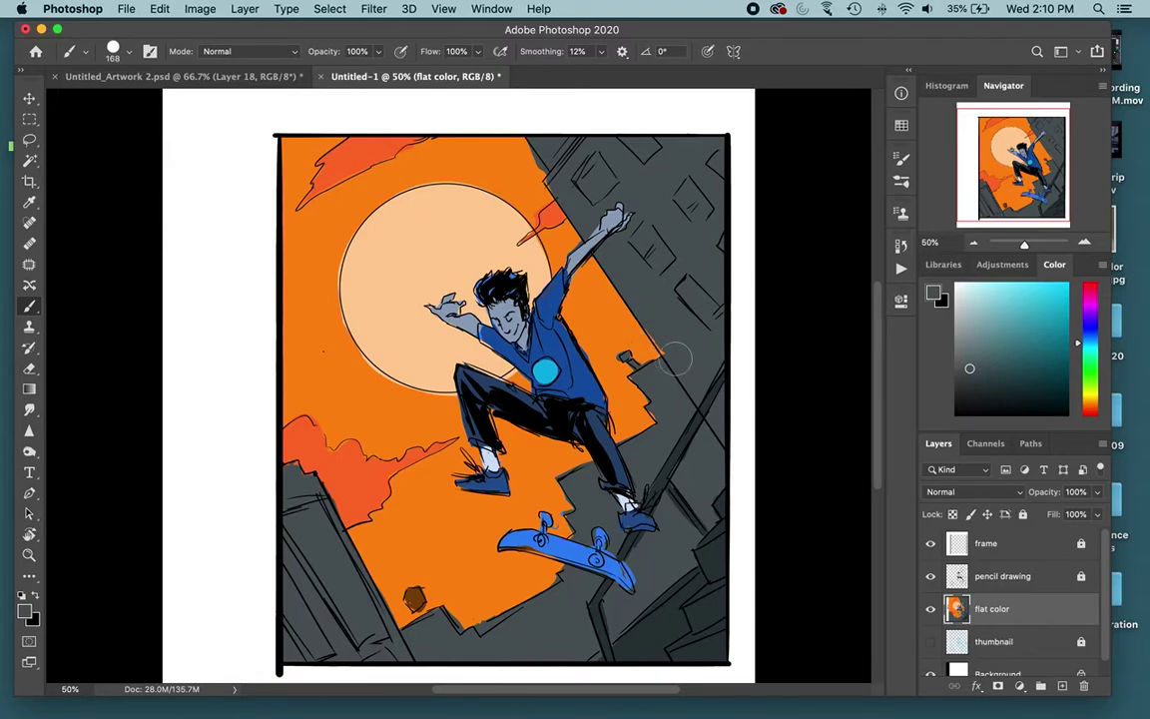
drag(528, 532, 510, 387)
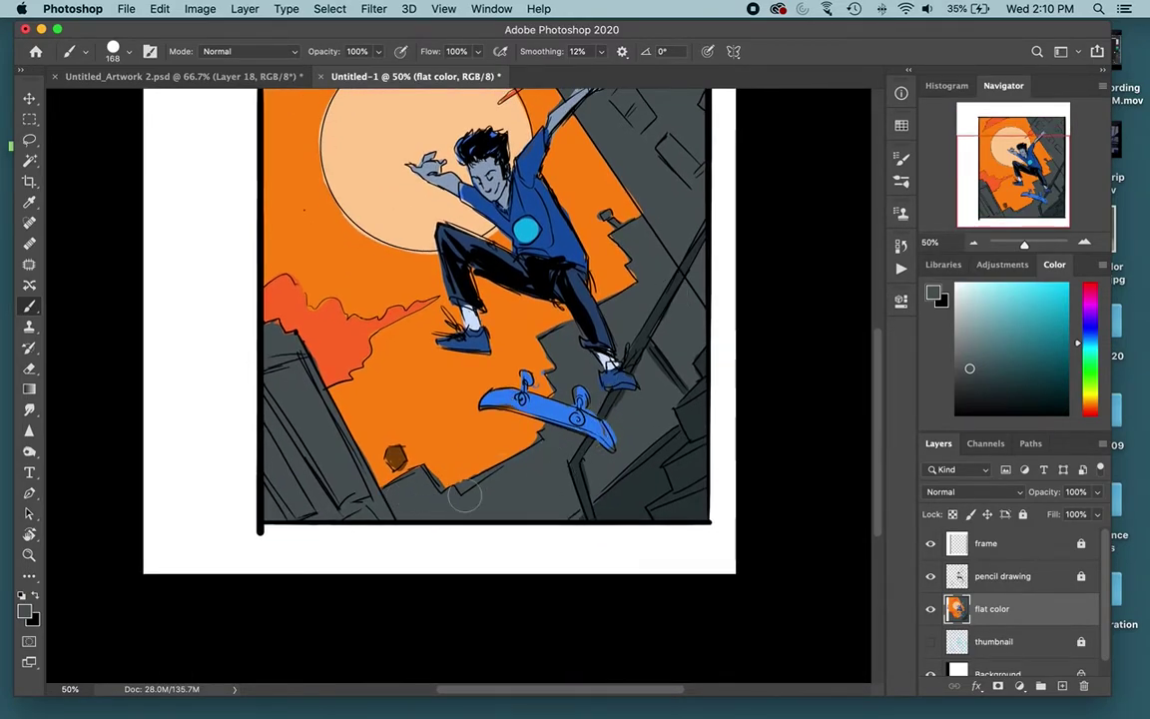
alt+click(416, 446)
mouse_move(414, 491)
mouse_down()
mouse_move(504, 502)
mouse_move(619, 431)
mouse_move(613, 244)
mouse_up()
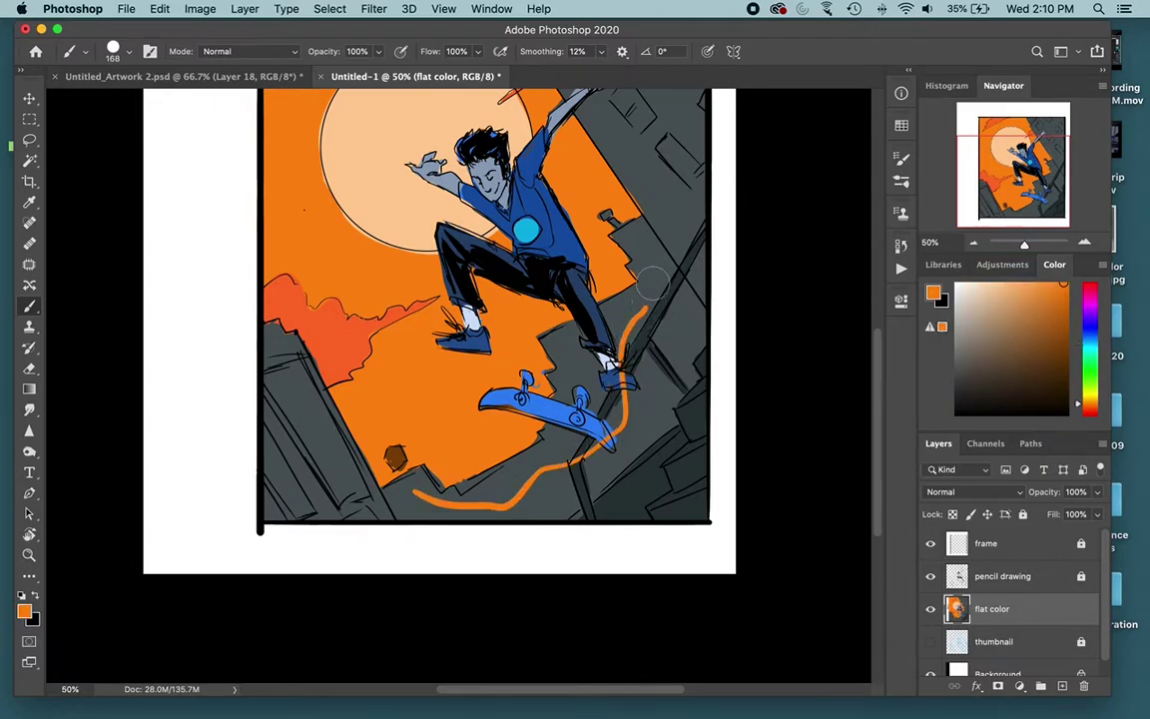
key(super+z)
Select the gray building areas on the flat color layer with the Magic Wand and hide the frame layer.
key(w)
click(544, 546)
drag(560, 429, 517, 522)
key(super+minus)
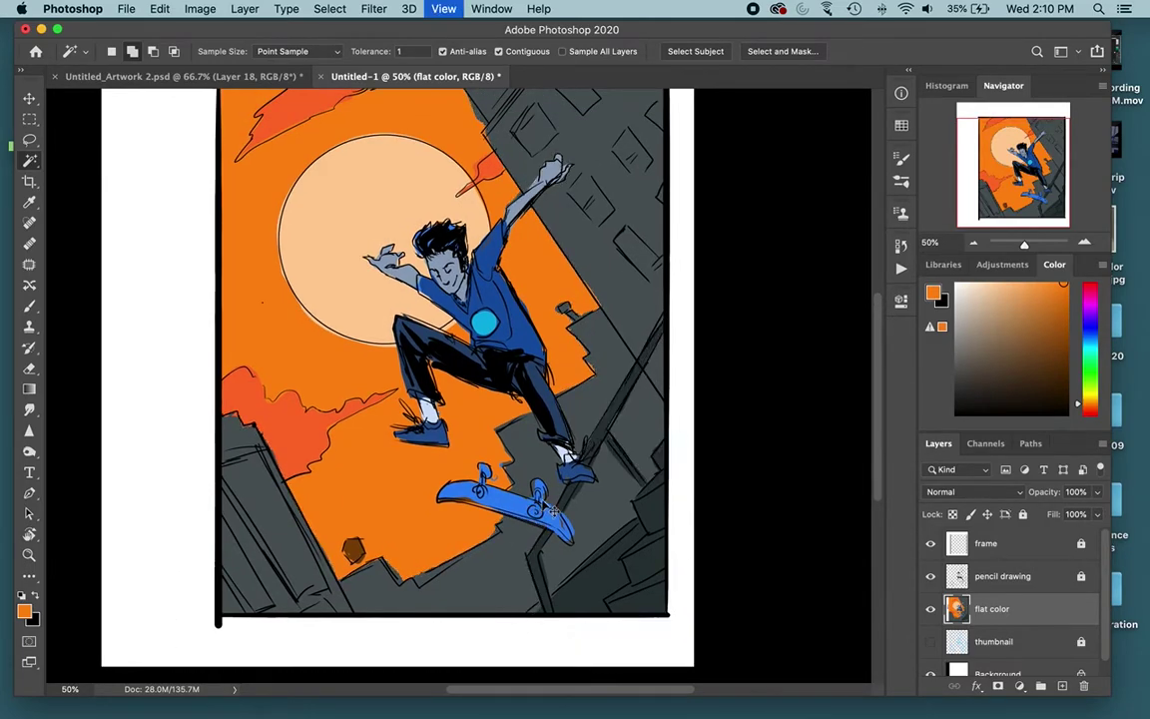
key(l)
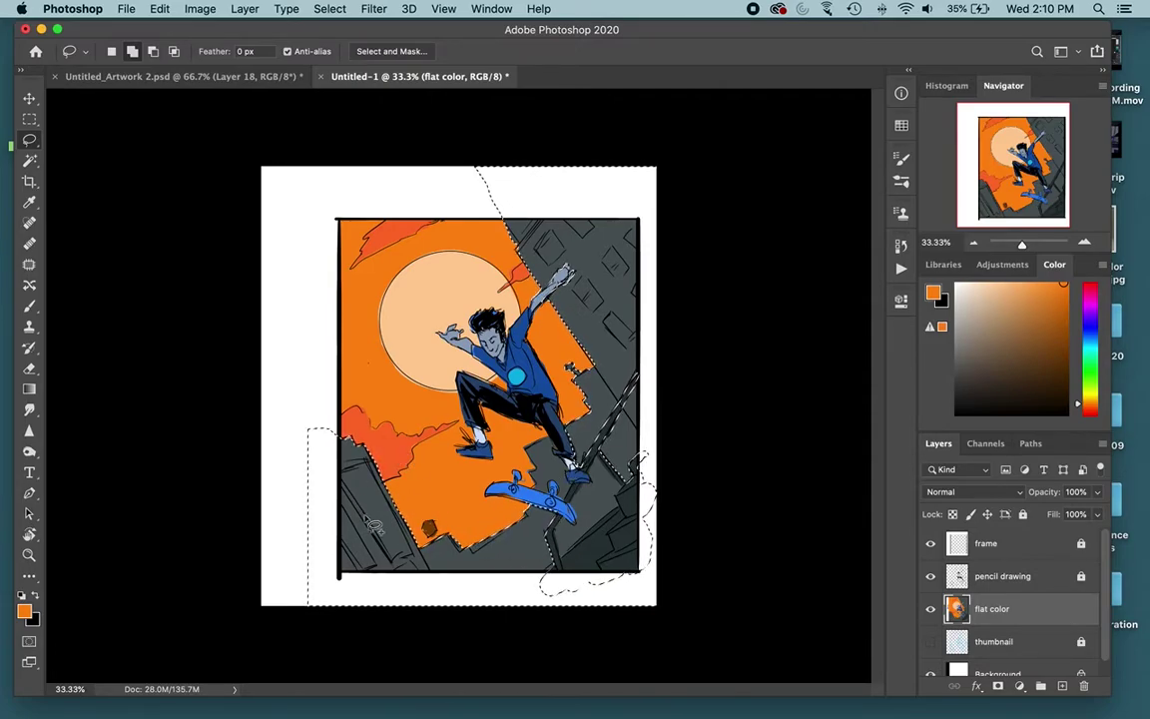
click(930, 542)
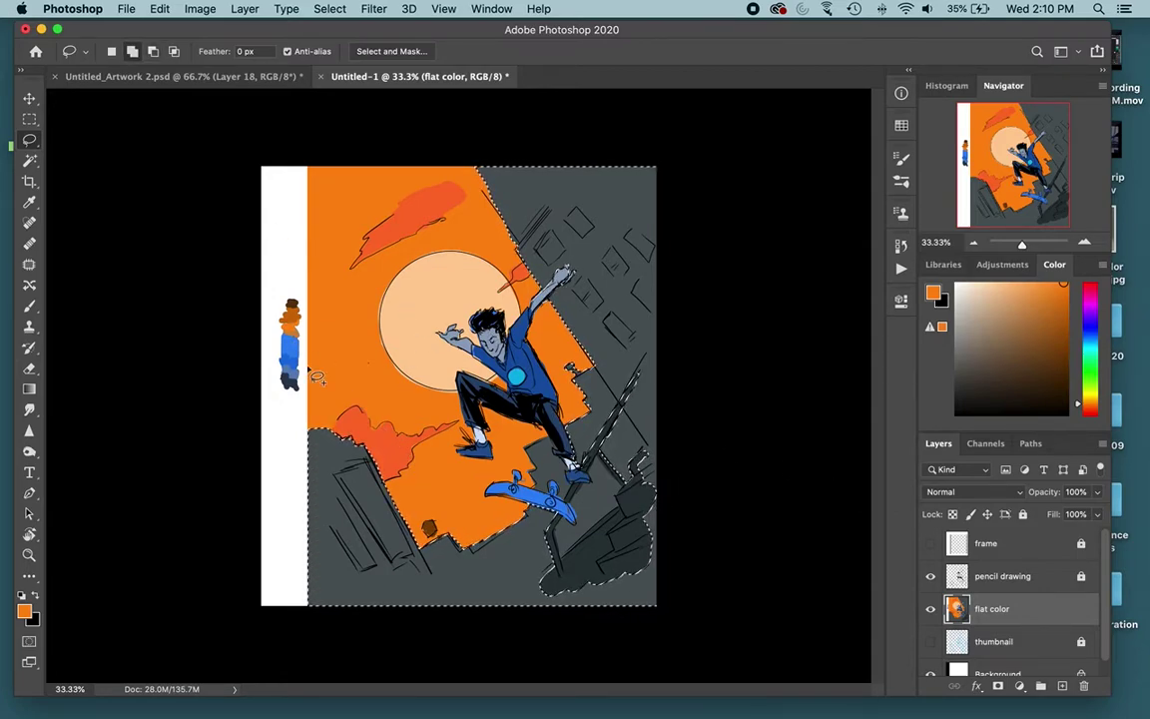
Subtract the lower-left building and the tall upper-right building from the selection with the Lasso.
key(alt)
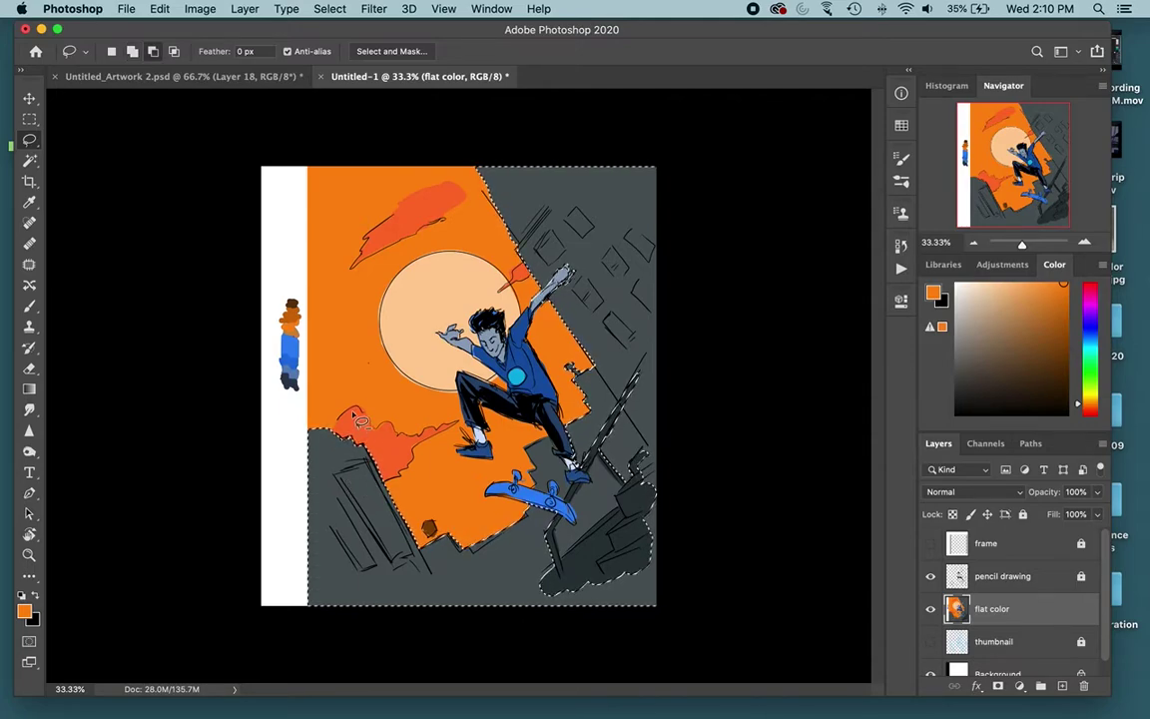
mouse_move(459, 613)
mouse_down()
mouse_move(248, 567)
mouse_move(328, 361)
mouse_move(455, 215)
mouse_move(589, 351)
mouse_up()
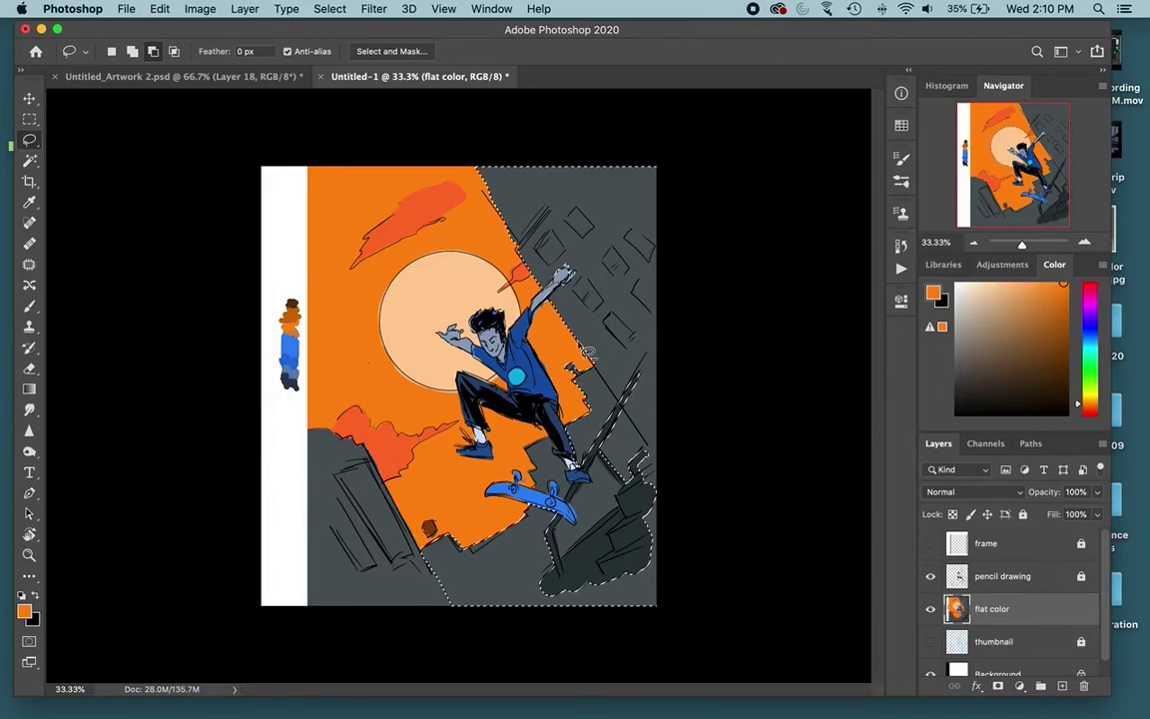
mouse_move(649, 439)
mouse_down()
mouse_move(718, 200)
mouse_move(469, 130)
mouse_move(574, 364)
mouse_up()
click(930, 543)
click(931, 543)
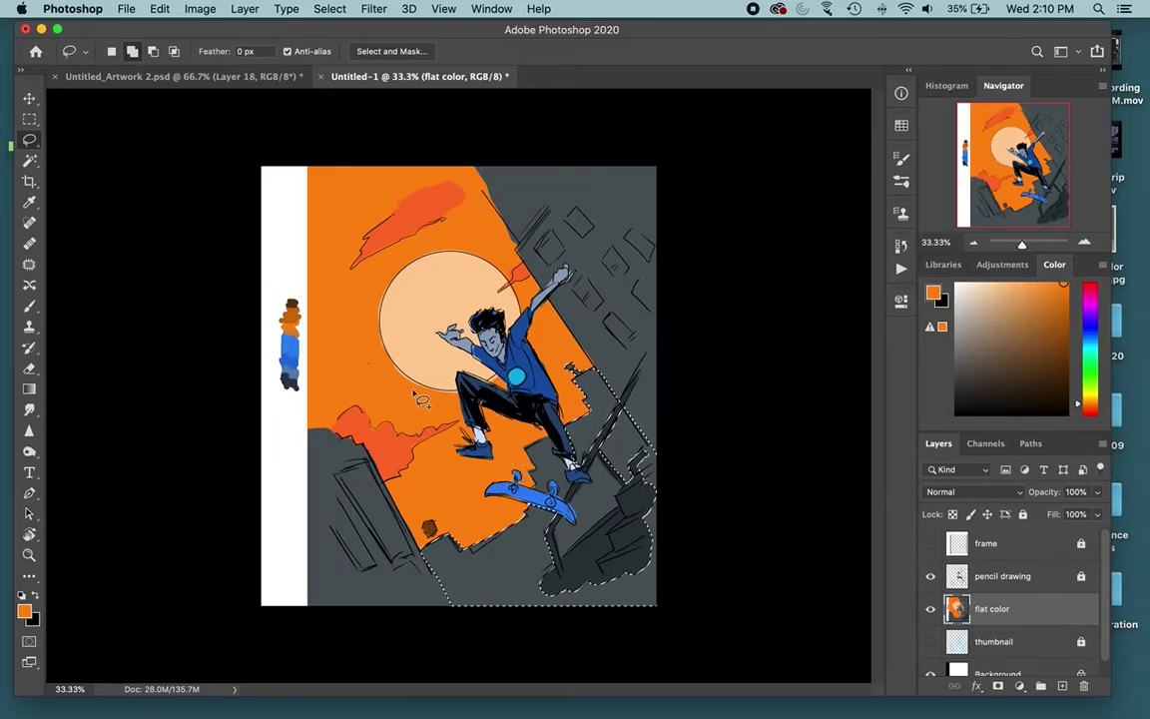
Lighten the selected middle buildings on the flat color layer with Hue/Saturation, setting Lightness to +15.
key(g)
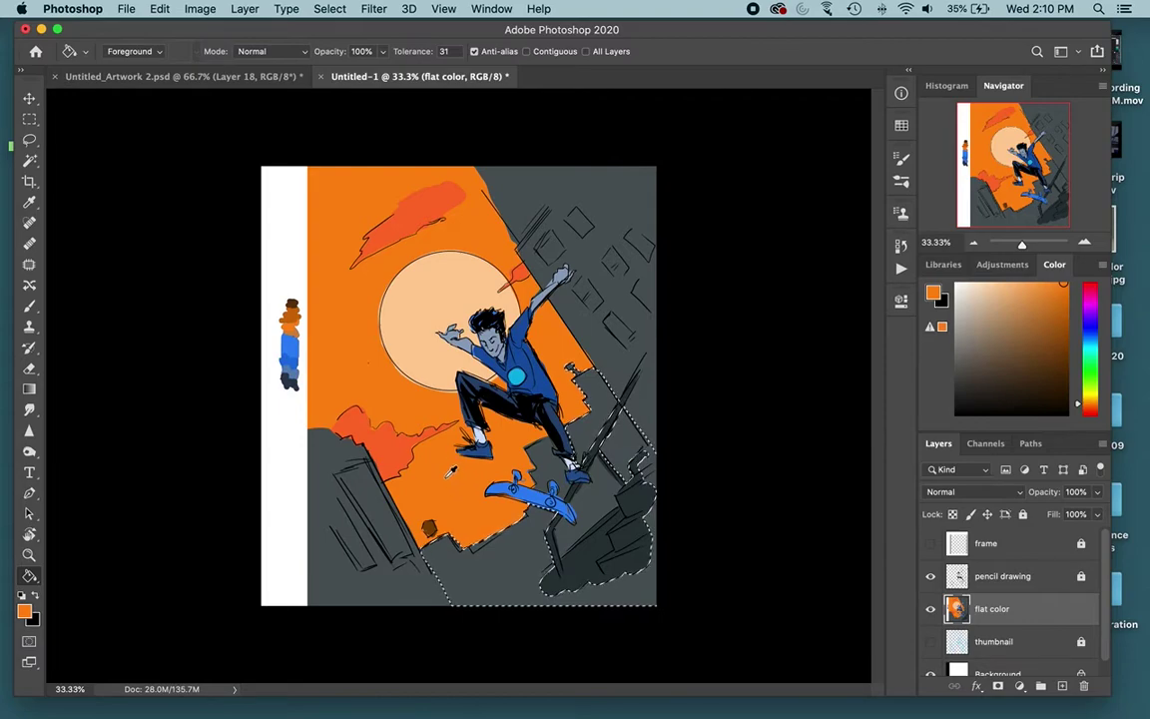
click(452, 479)
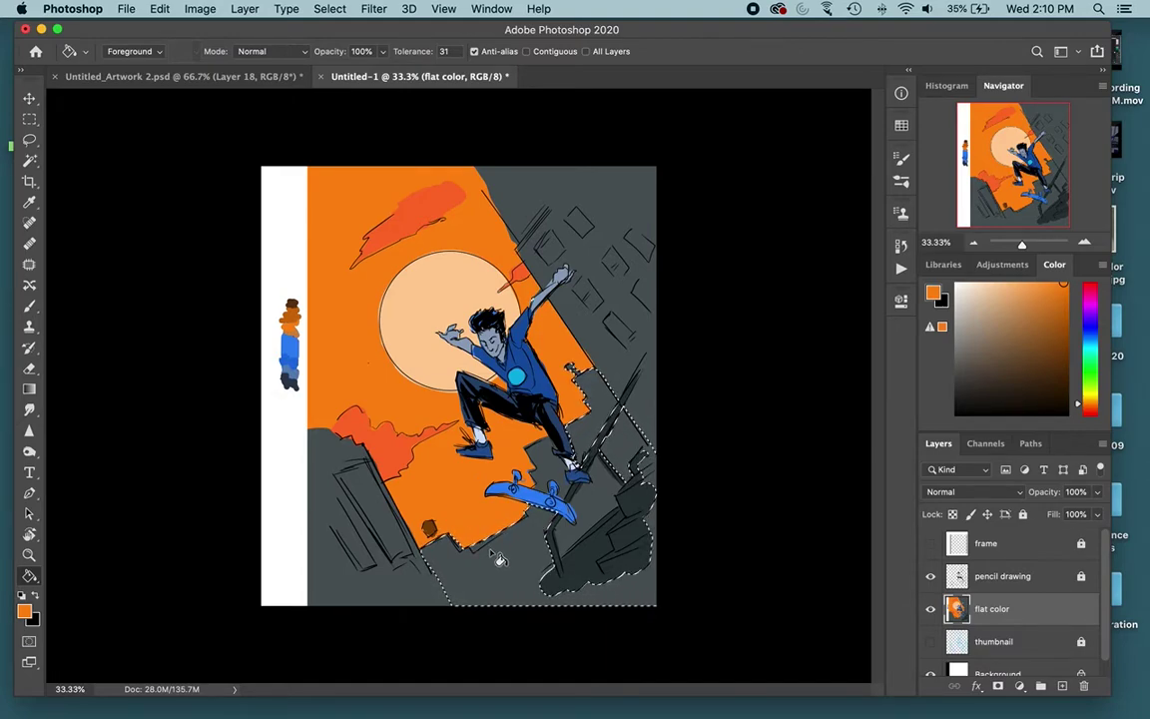
key(super+u)
drag(845, 313, 849, 316)
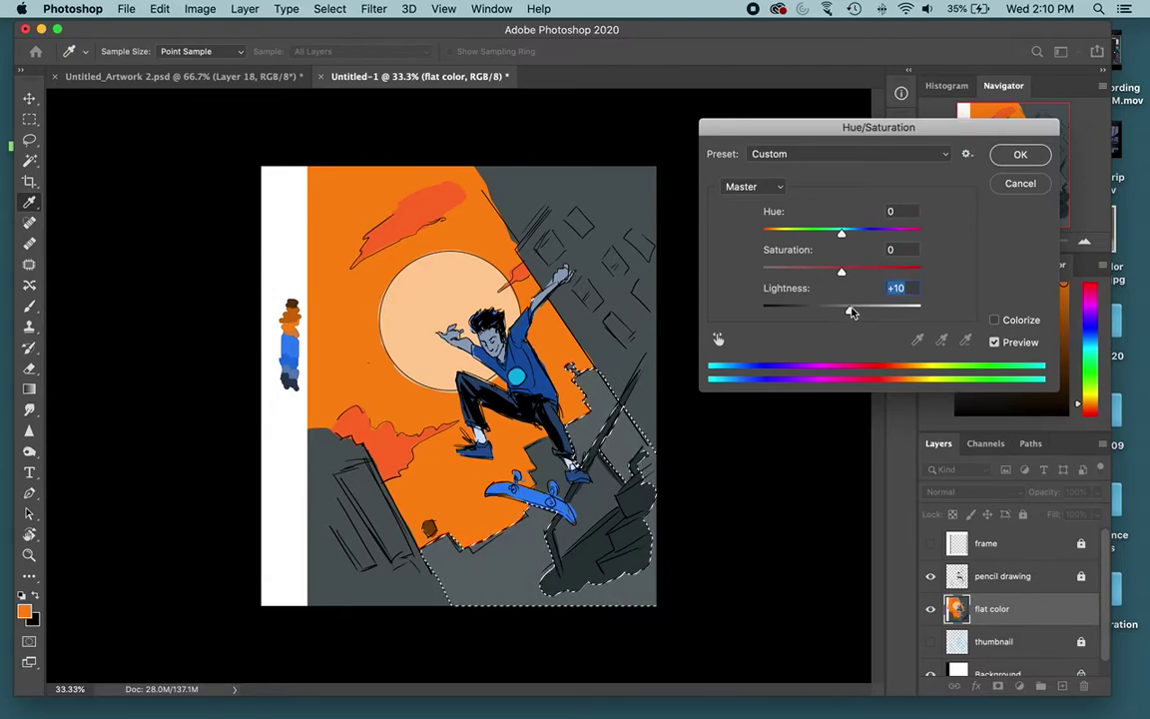
click(1020, 154)
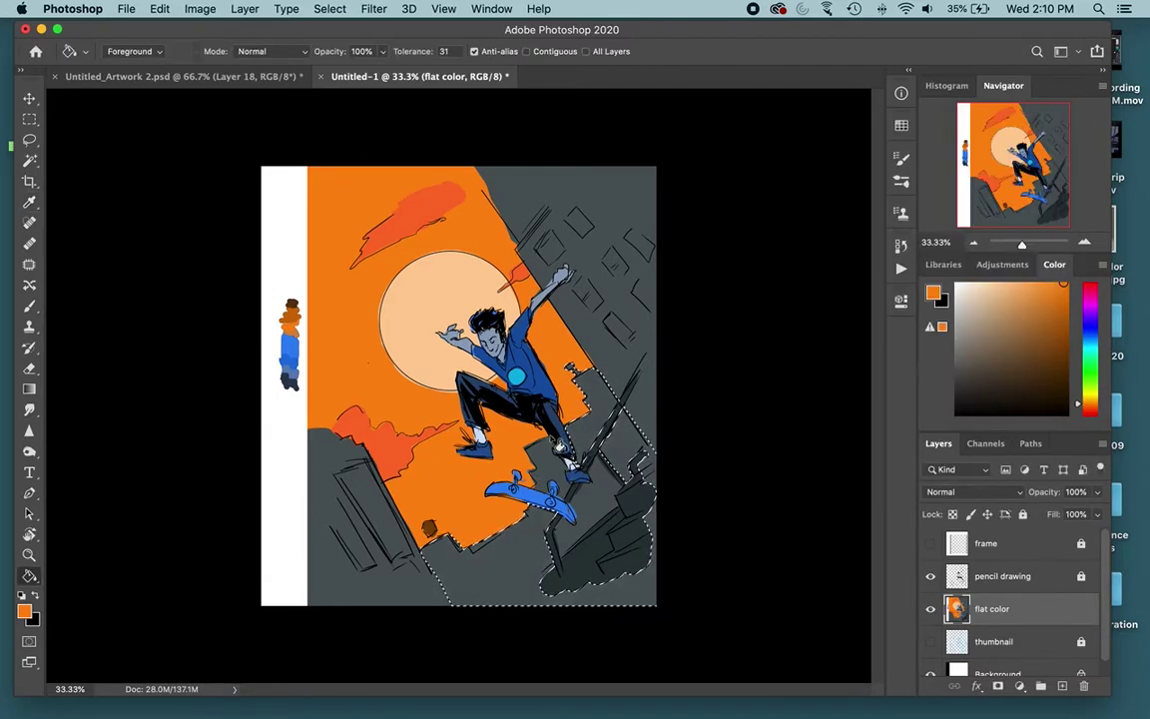
key(w)
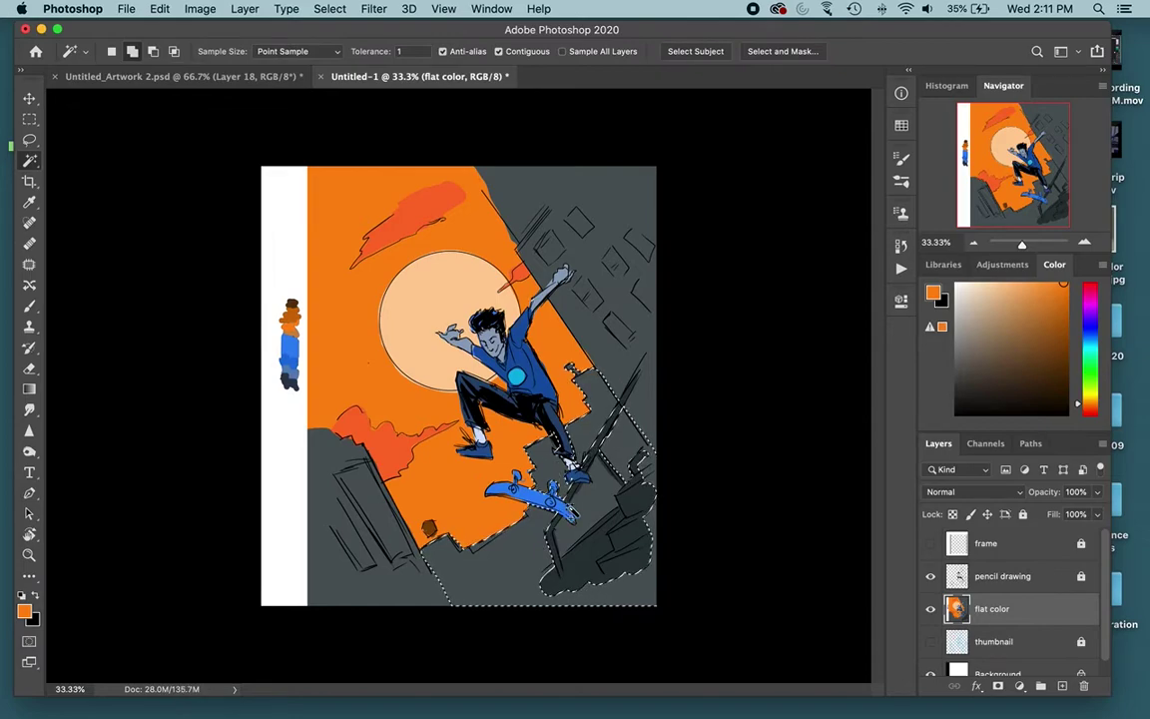
key(super+u)
drag(841, 310, 854, 312)
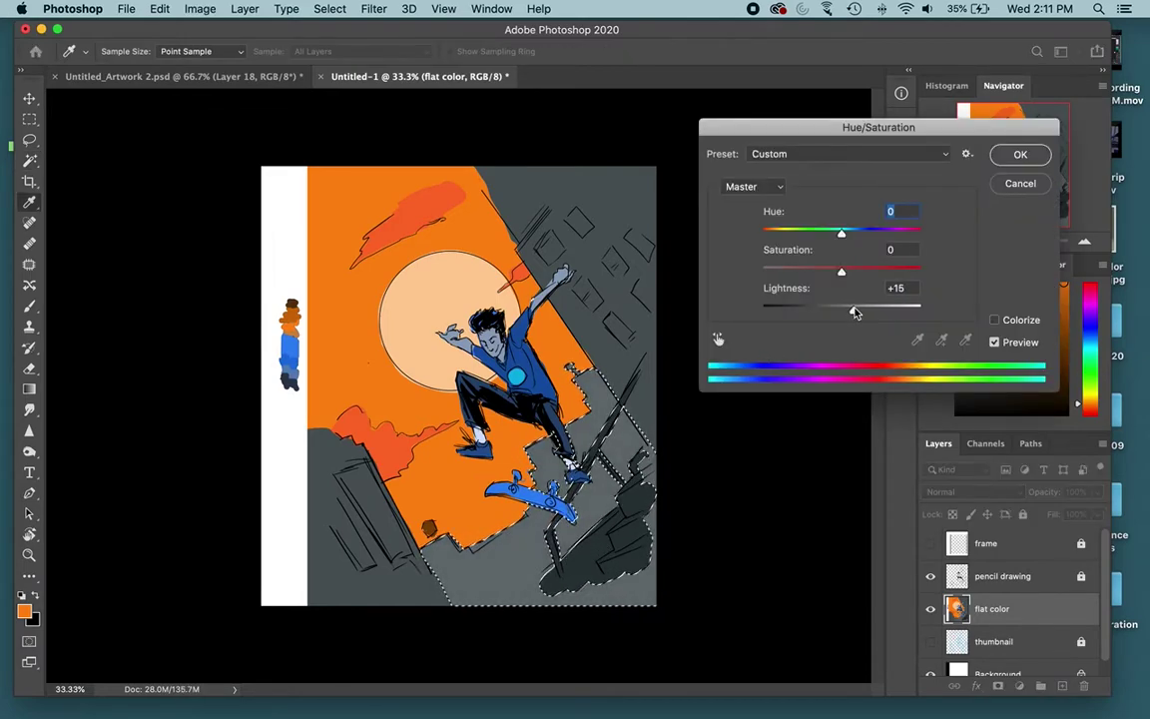
click(1020, 155)
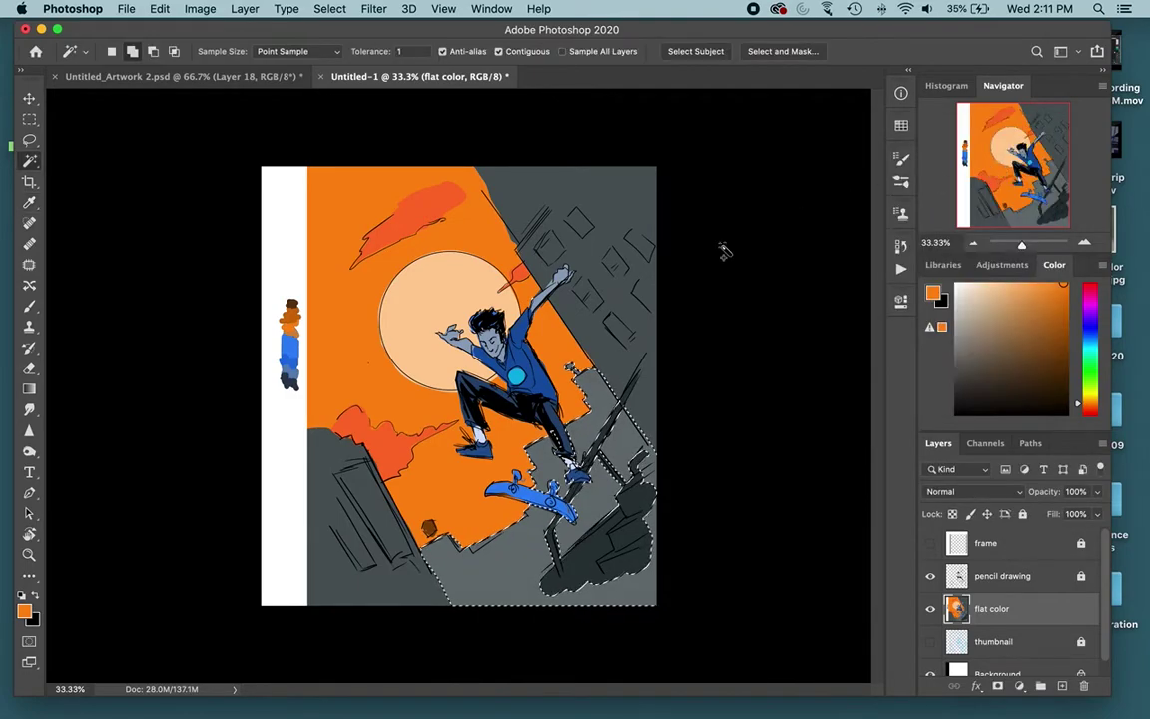
Try tinting the selected middle buildings with an orange Paint Bucket fill at 21% opacity, and undo the fill.
key(g)
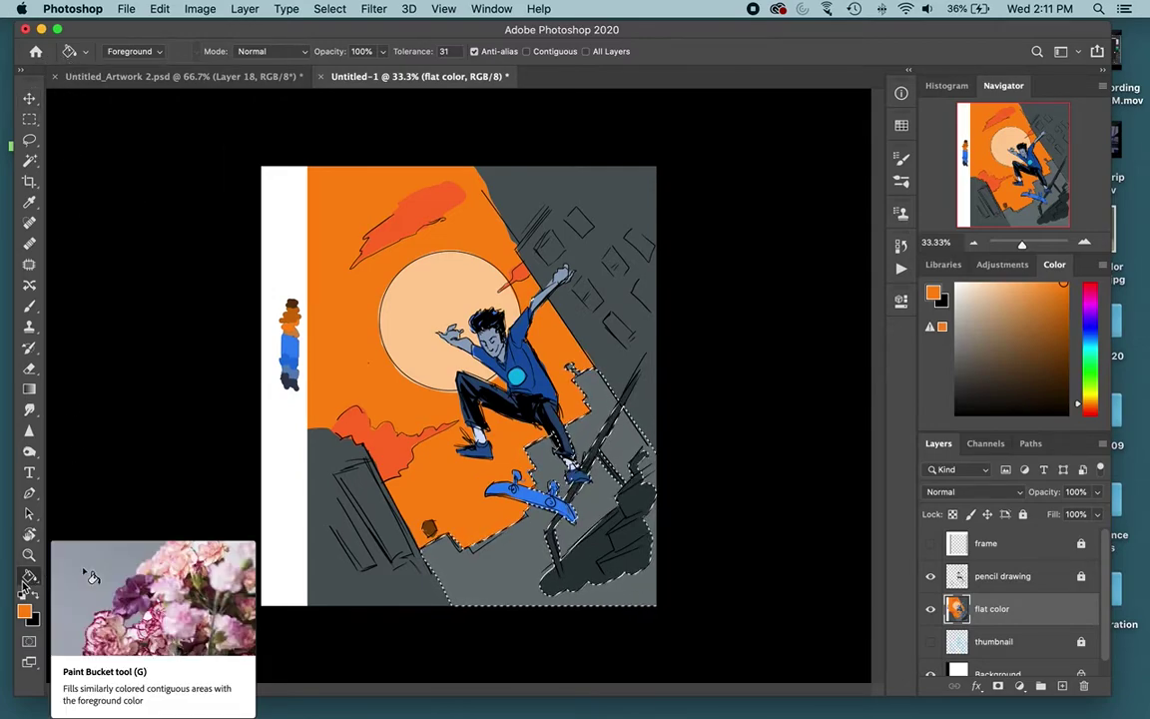
drag(382, 51, 325, 72)
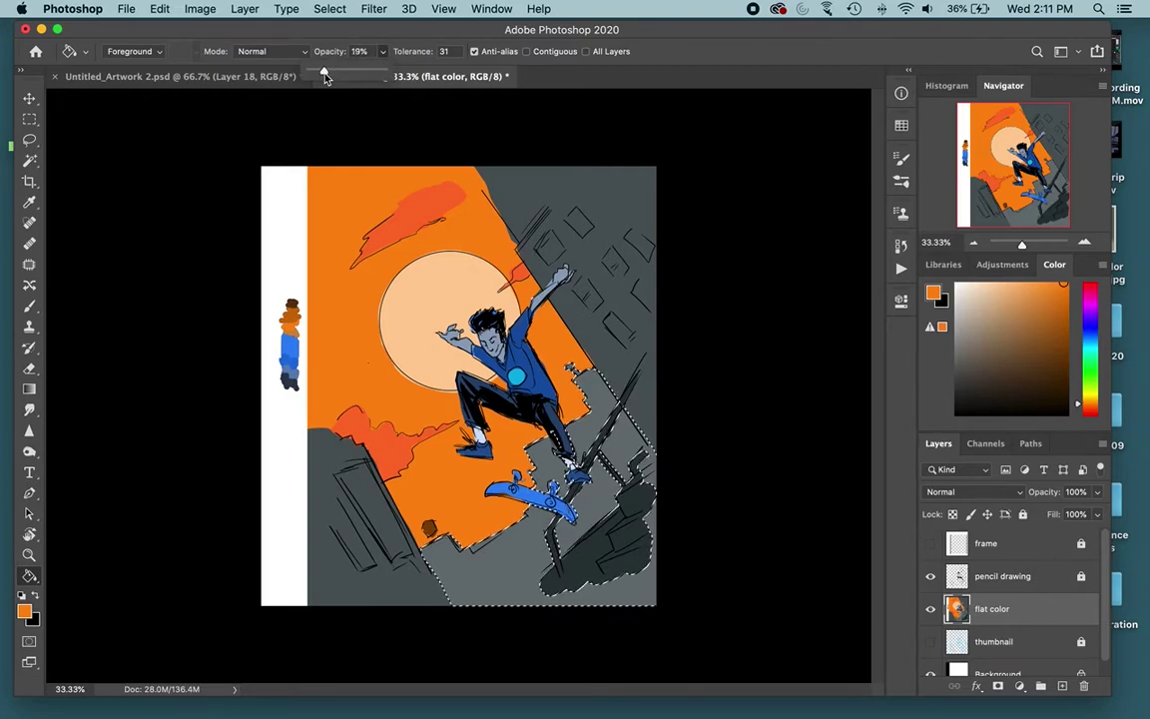
click(491, 676)
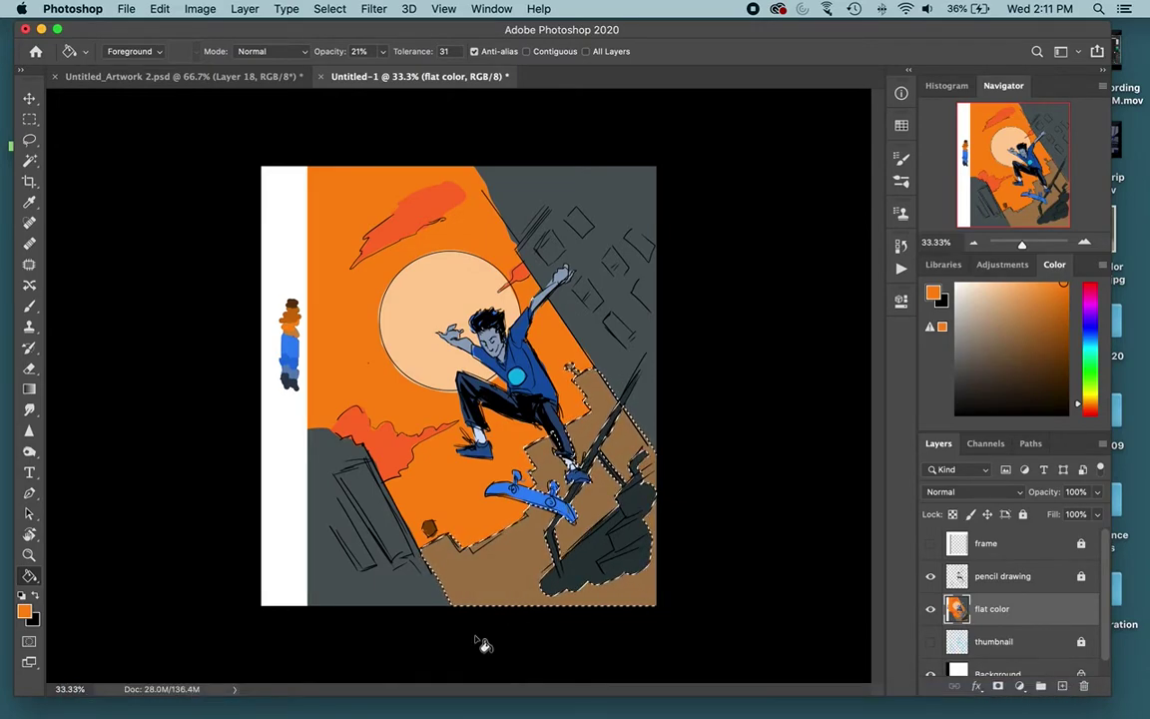
key(super+z)
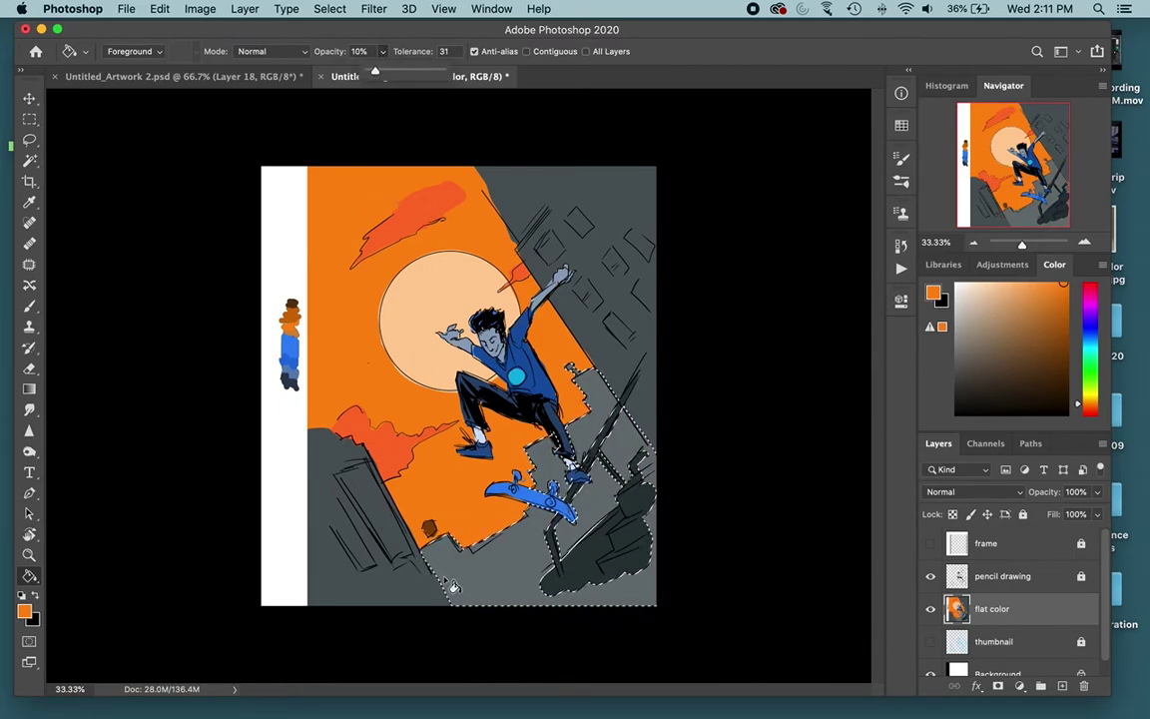
Fill the selected middle buildings with orange at 10% opacity, clear the selection, and show the frame layer.
click(481, 603)
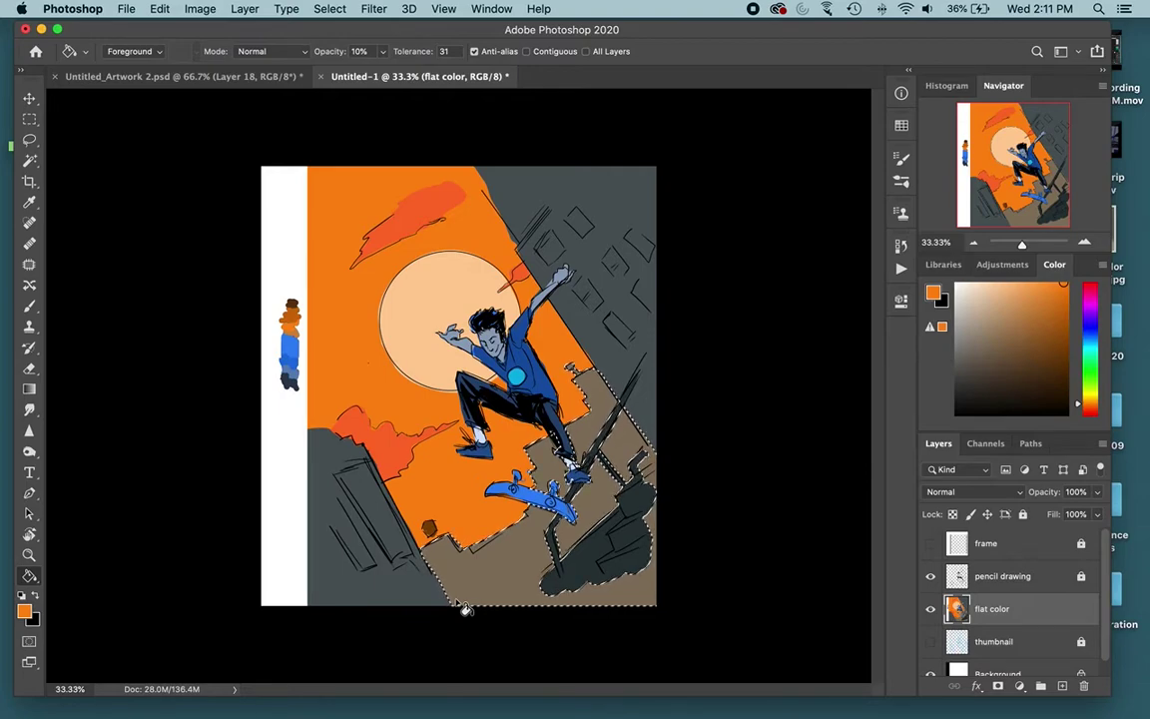
key(ctrl+d)
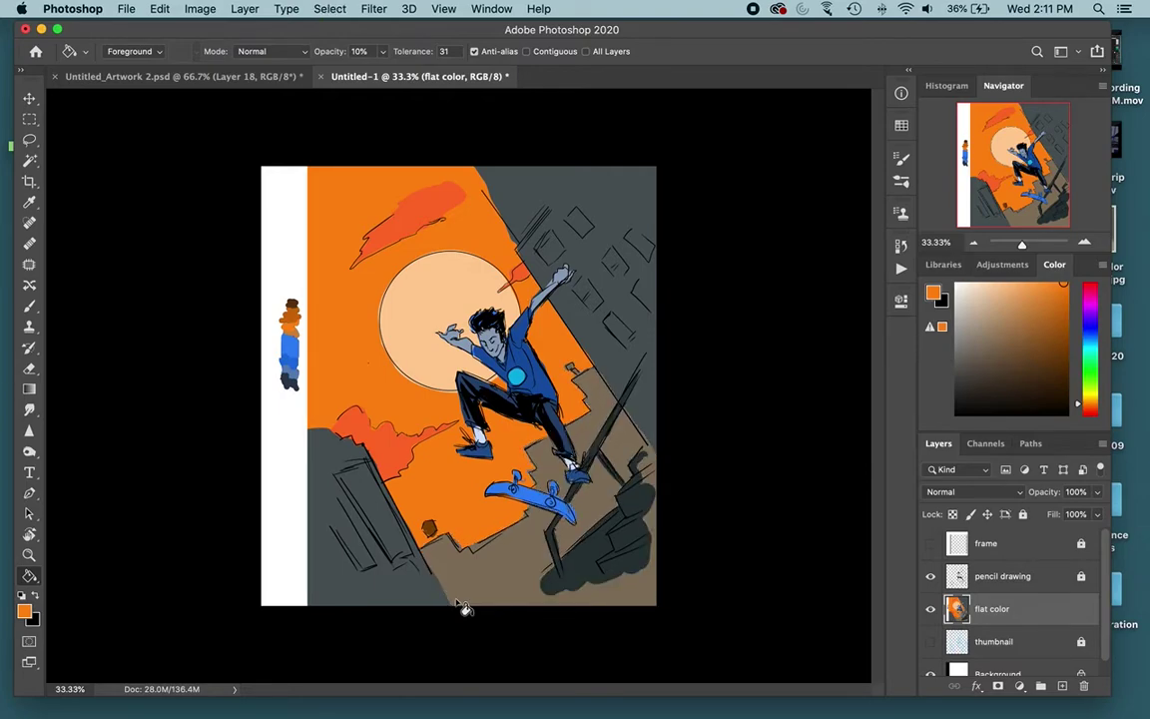
click(931, 543)
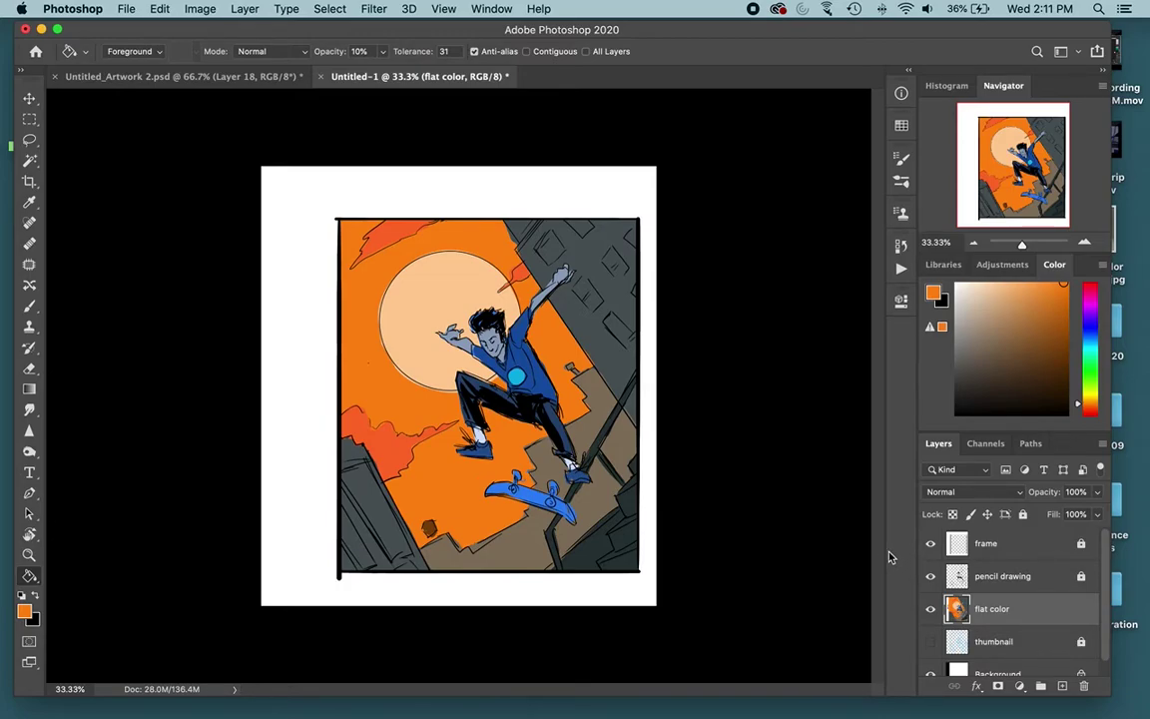
Select the skateboard with the Magic Wand, shift it to a brighter, more saturated light blue with Hue/Saturation, and deselect it.
key(w)
click(531, 500)
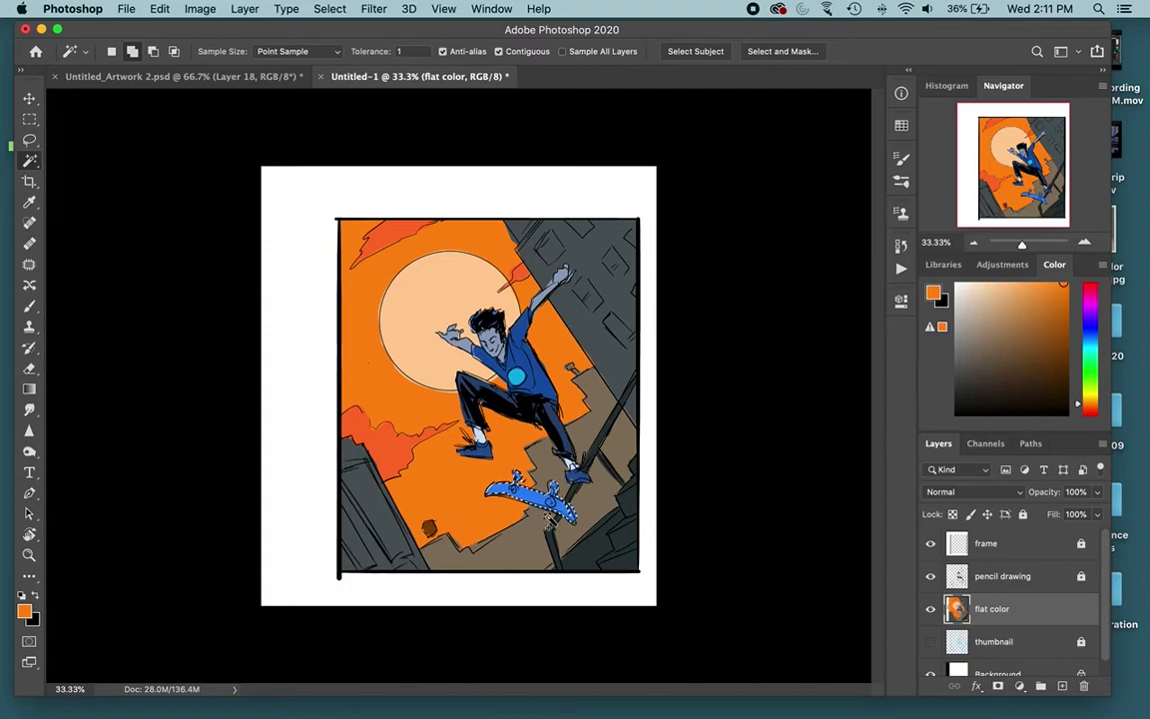
key(super+u)
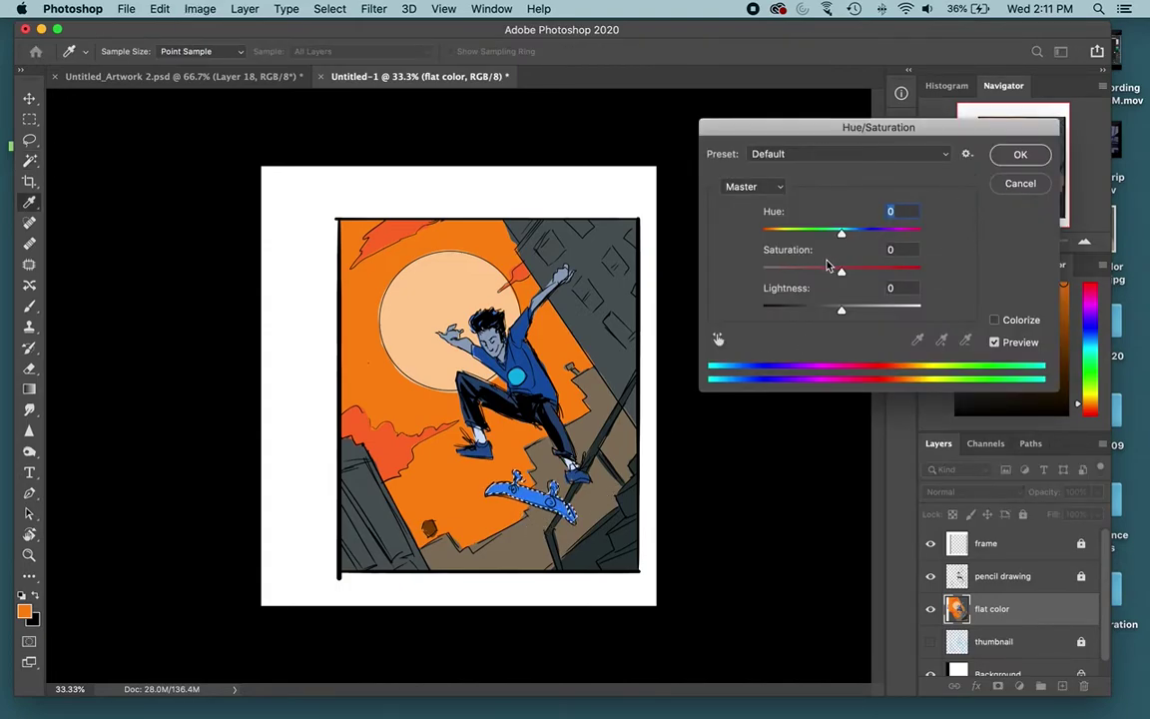
drag(840, 271, 909, 272)
mouse_move(842, 310)
mouse_down()
mouse_move(867, 311)
mouse_move(829, 309)
mouse_move(850, 309)
mouse_up()
drag(841, 234, 832, 234)
click(1018, 155)
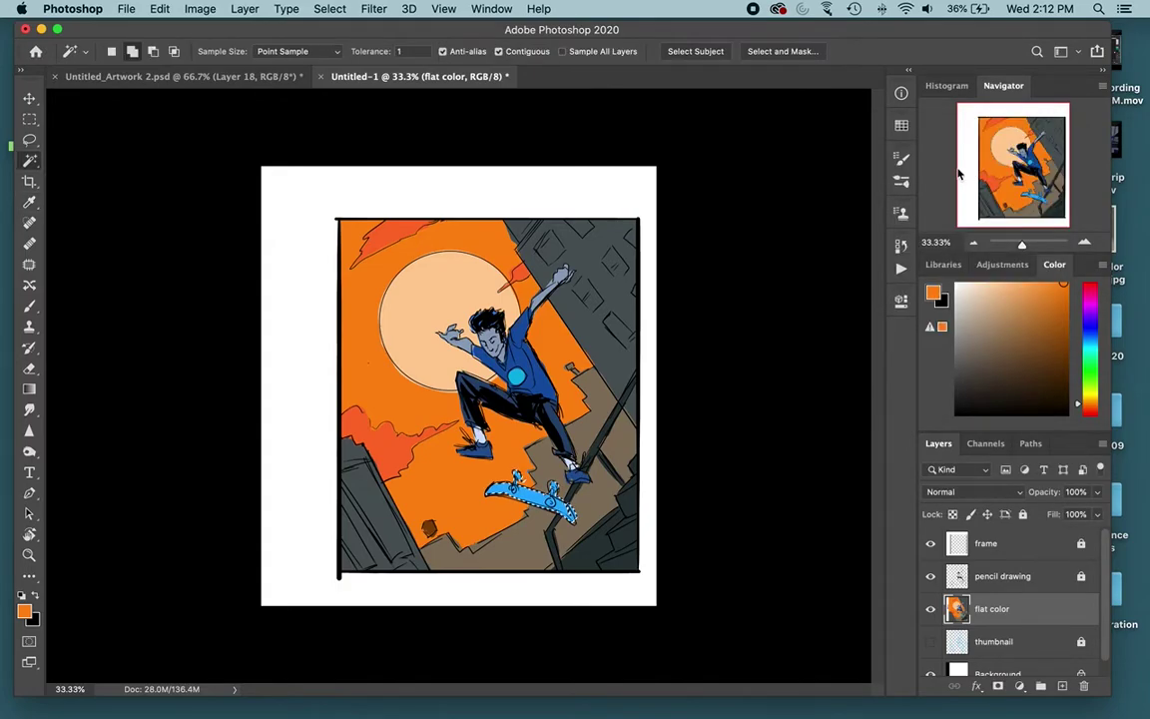
key(super+d)
Brush the windows of the tall upper-right building and the panels of the lower-left building in darker slate, clearing the selection in between.
click(606, 344)
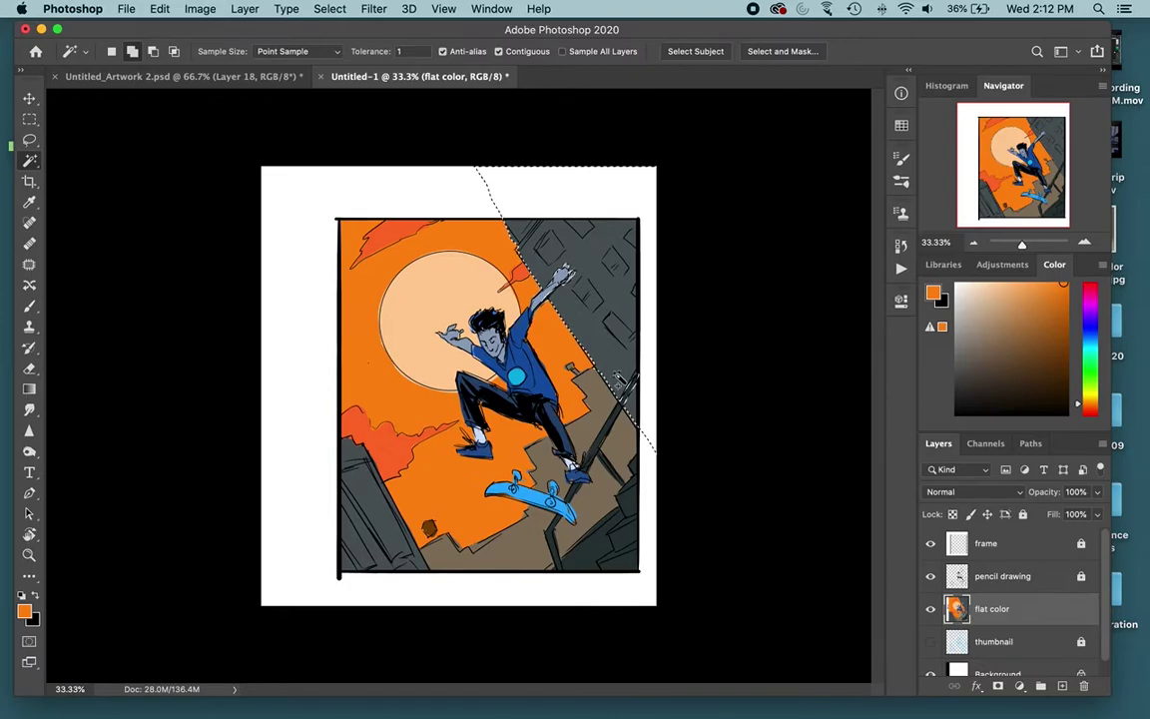
key(b)
alt+click(603, 331)
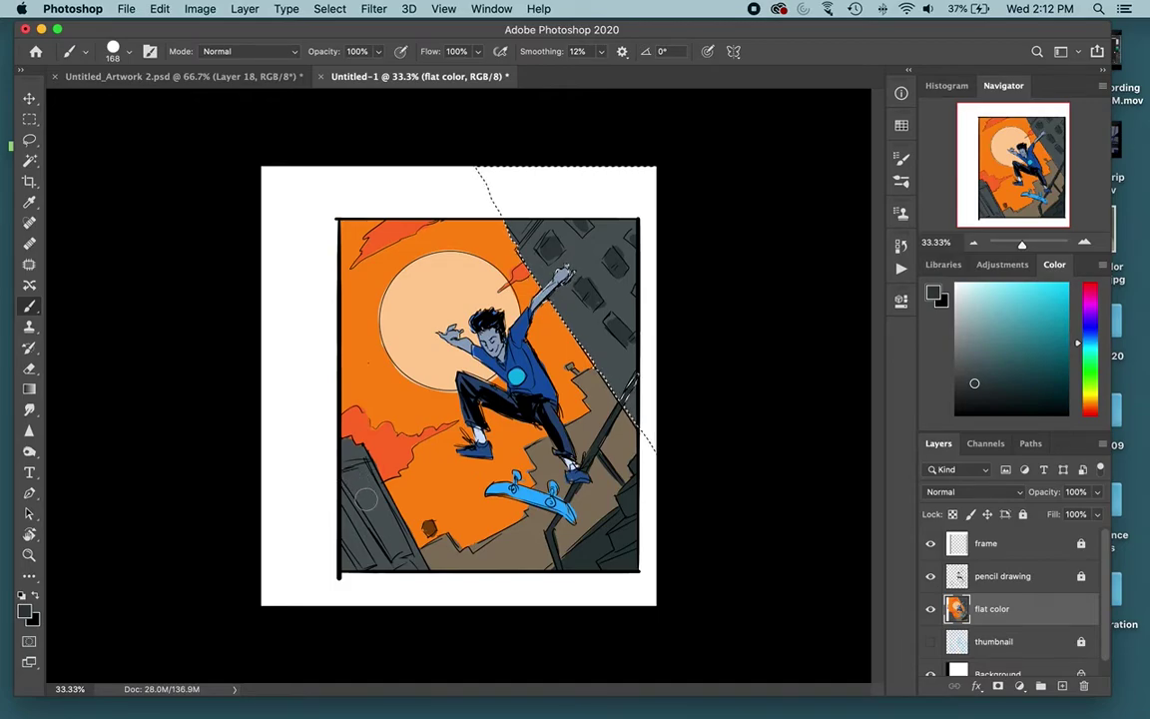
key(ctrl+d)
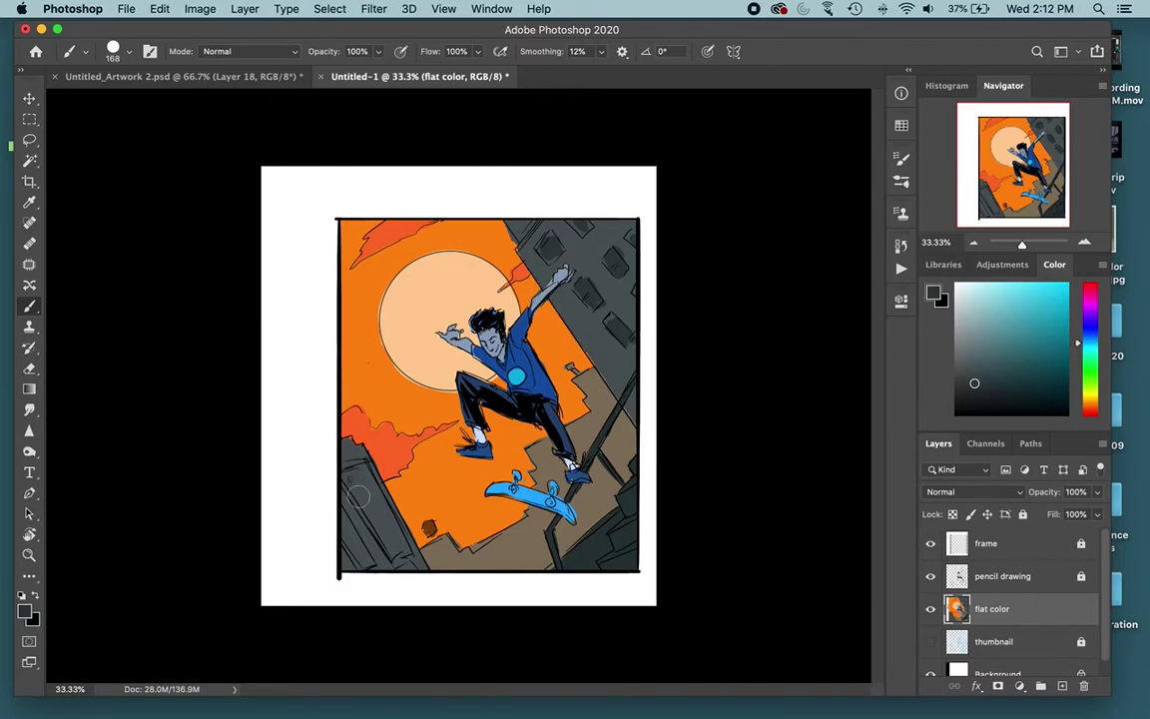
mouse_move(358, 496)
mouse_down()
mouse_move(417, 570)
mouse_move(377, 485)
mouse_move(361, 486)
mouse_move(384, 526)
mouse_up()
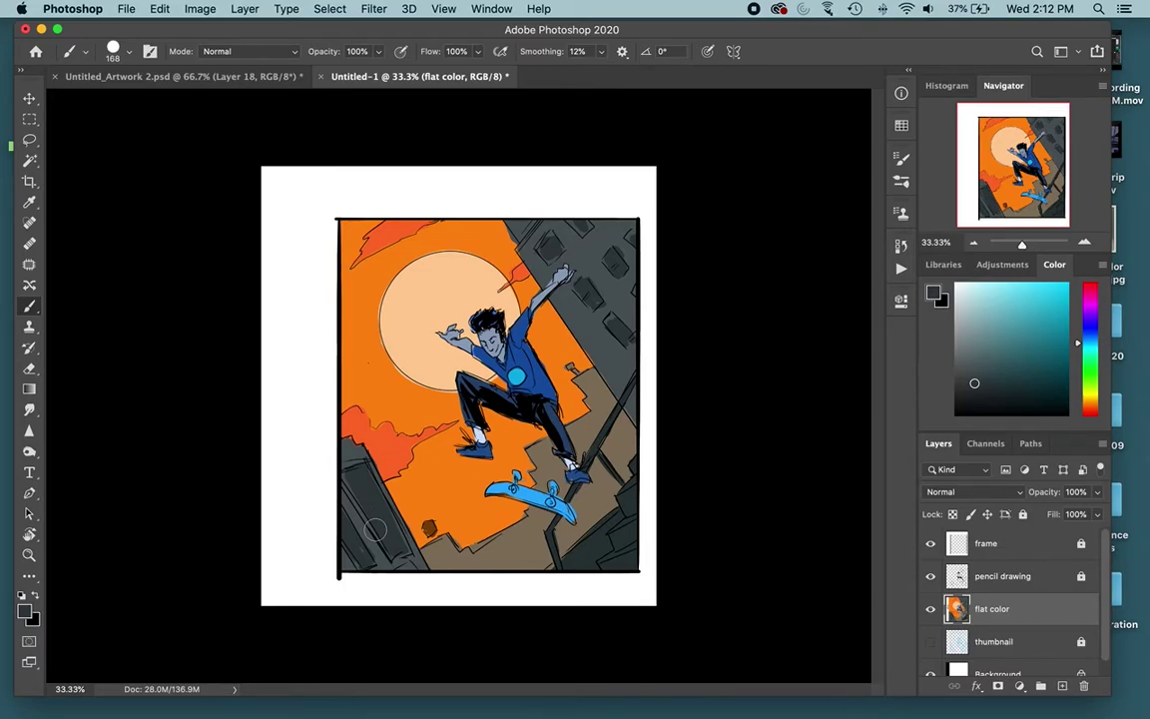
Select the skateboard with the Magic Wand and choose a darker shade of its sampled blue as the brush color.
key(w)
click(519, 494)
key(super+plus)
key(b)
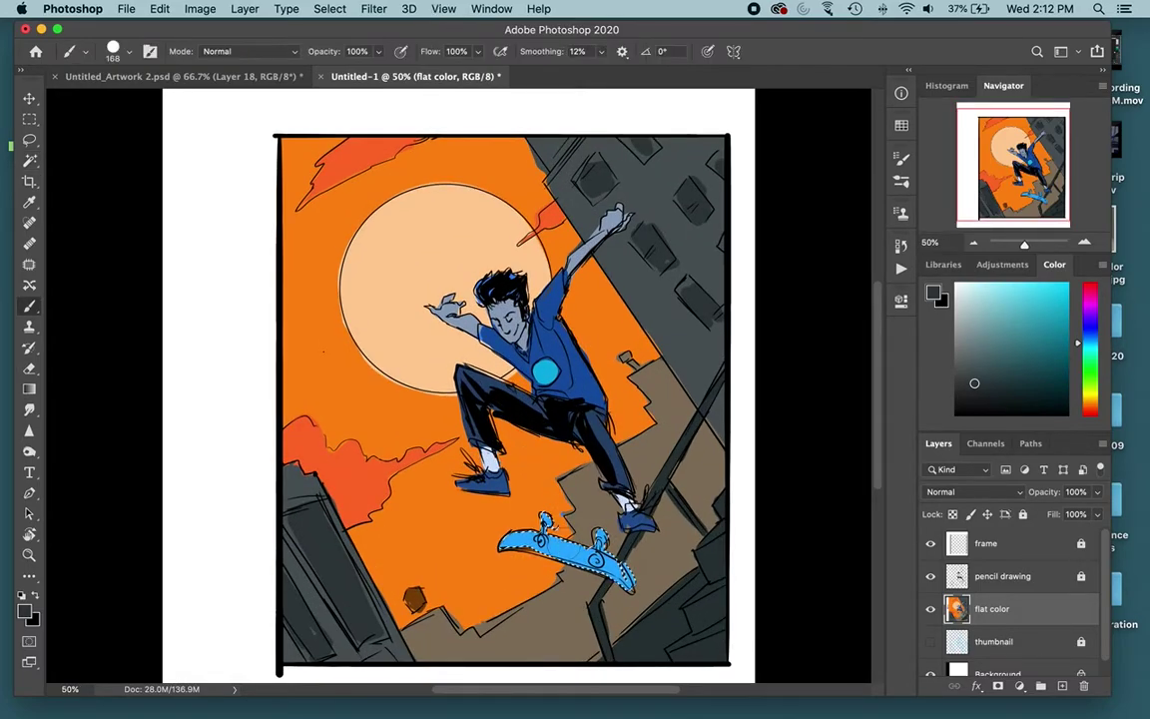
alt+click(571, 551)
click(1059, 333)
Try brushing darker blue marks on the skateboard deck, and undo the strokes and the selection.
mouse_move(526, 534)
mouse_down()
mouse_move(508, 534)
mouse_move(557, 549)
mouse_up()
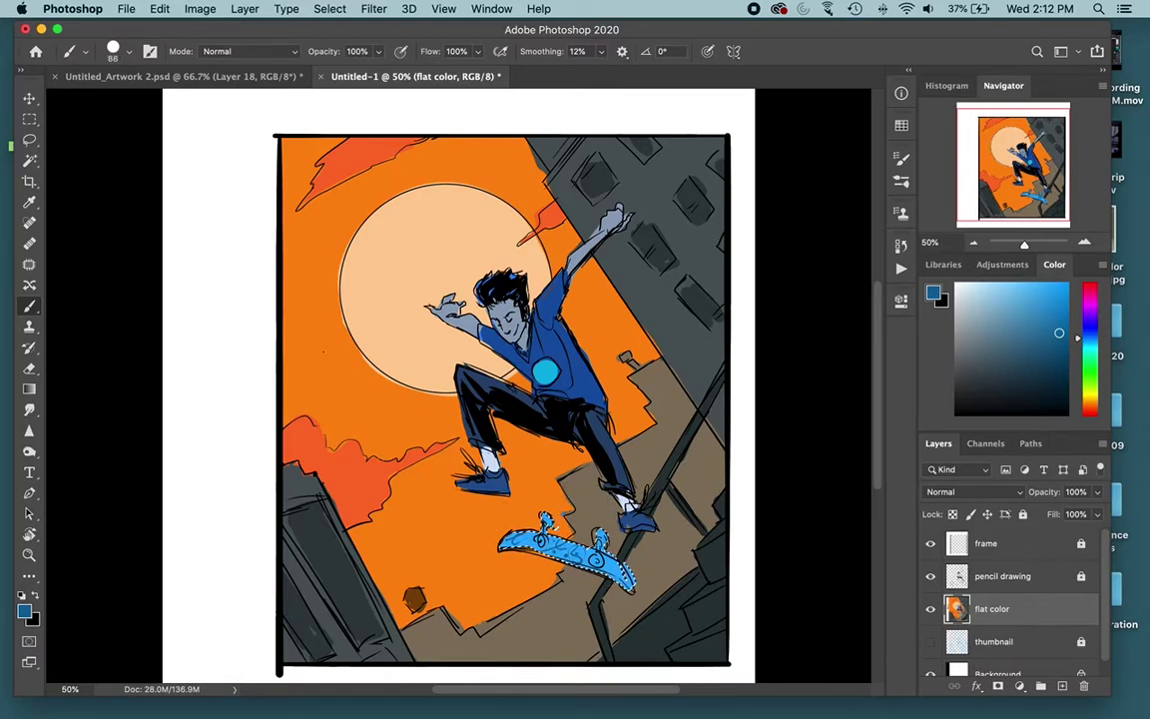
key(super+z)
key(super+z)
key(super+z)
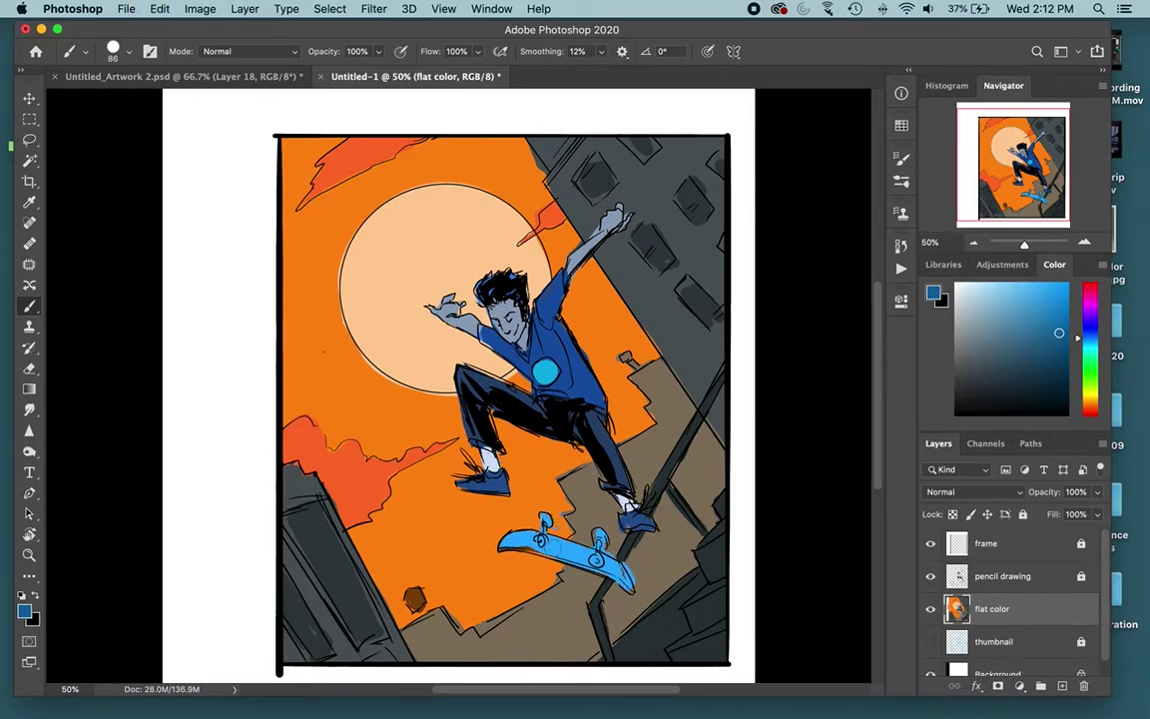
Reselect the skateboard with the Magic Wand and brush darker blue patches along its deck.
key(w)
click(567, 554)
key(b)
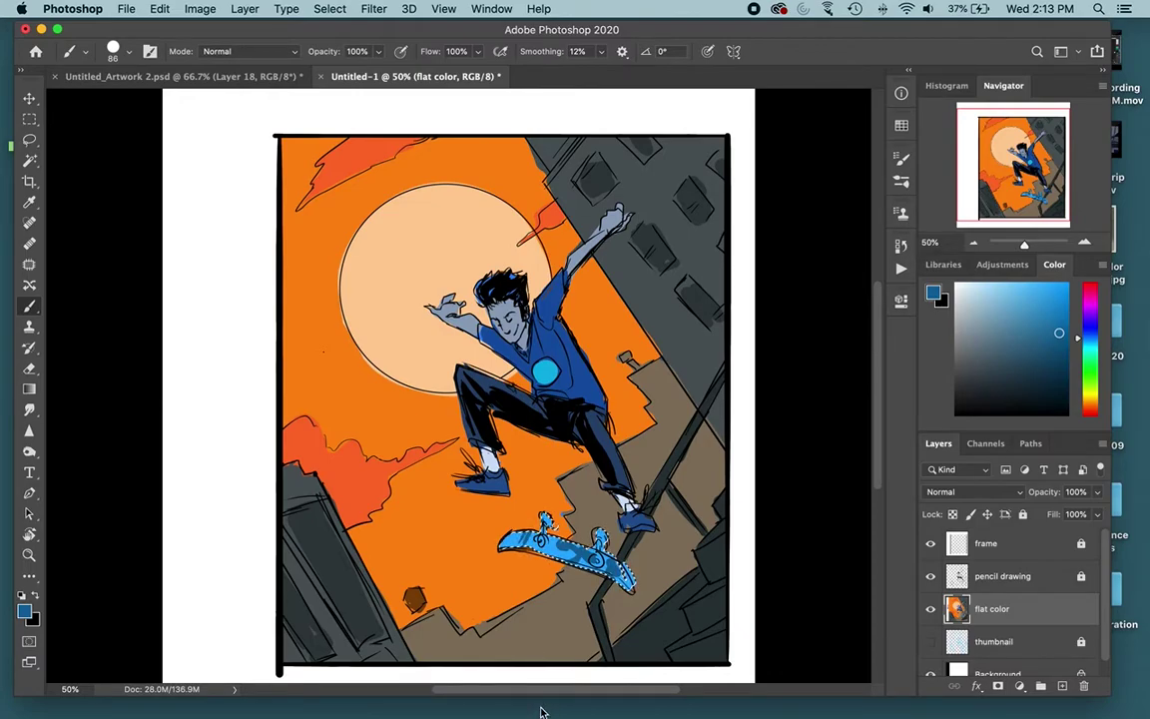
Brush the skateboard's wheels in pale grayish blue and clear the selection.
click(986, 302)
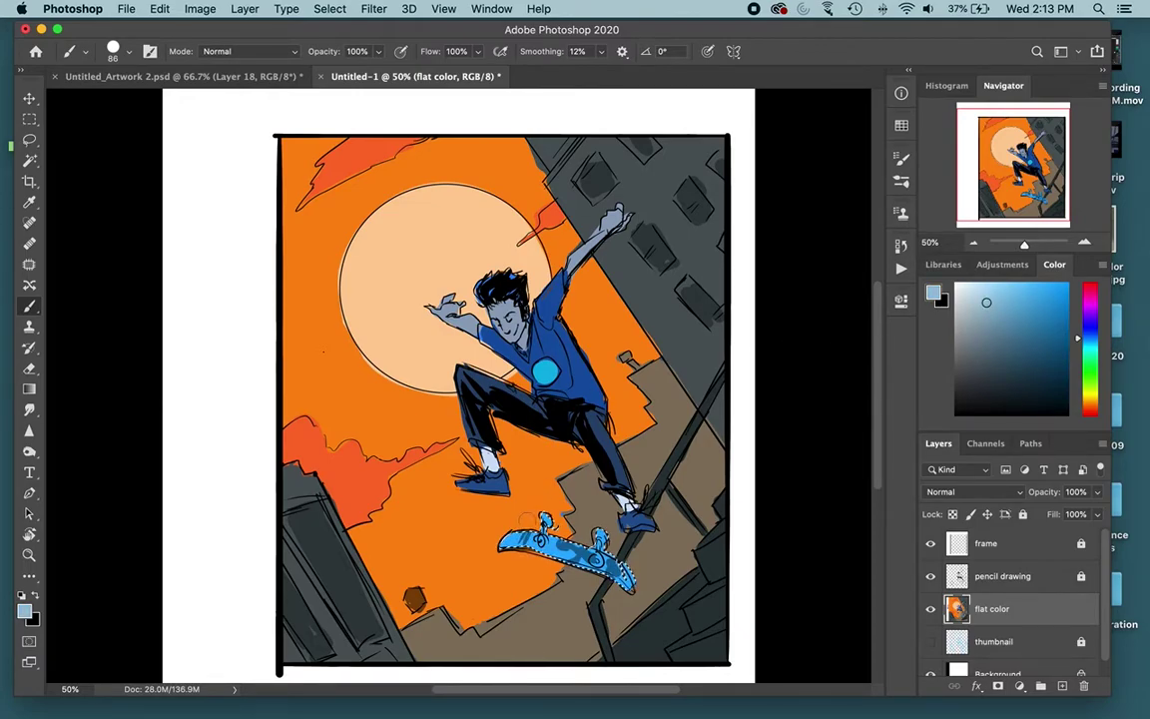
mouse_move(549, 522)
mouse_down()
mouse_move(555, 513)
mouse_move(546, 521)
mouse_up()
drag(591, 561, 593, 552)
key(super+d)
Examine the whole composition at 12.5% zoom and return to the 33.33% view.
click(972, 243)
click(972, 243)
click(972, 244)
click(972, 243)
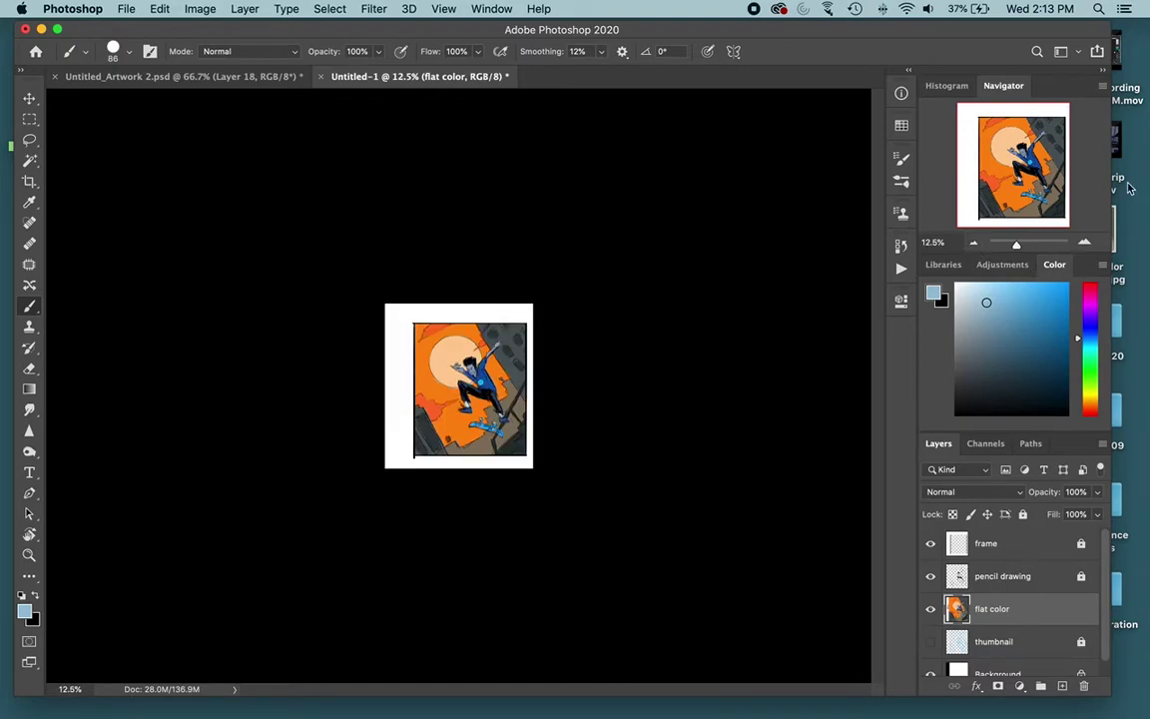
click(1080, 244)
click(1080, 243)
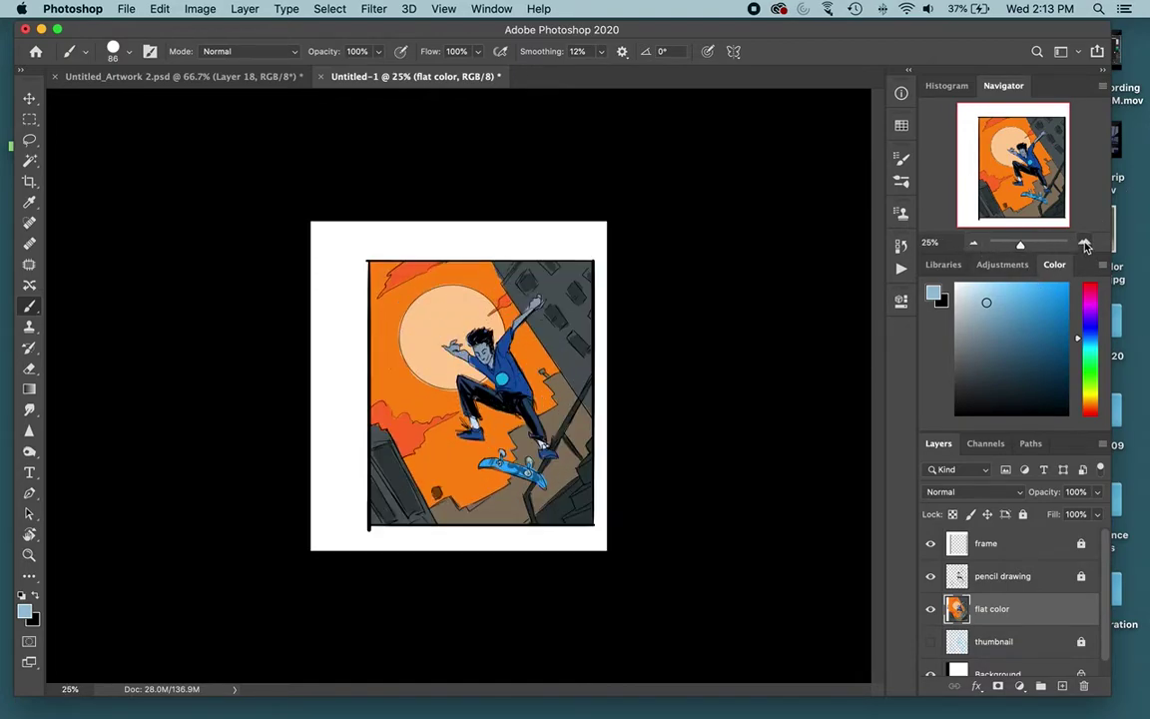
click(1080, 244)
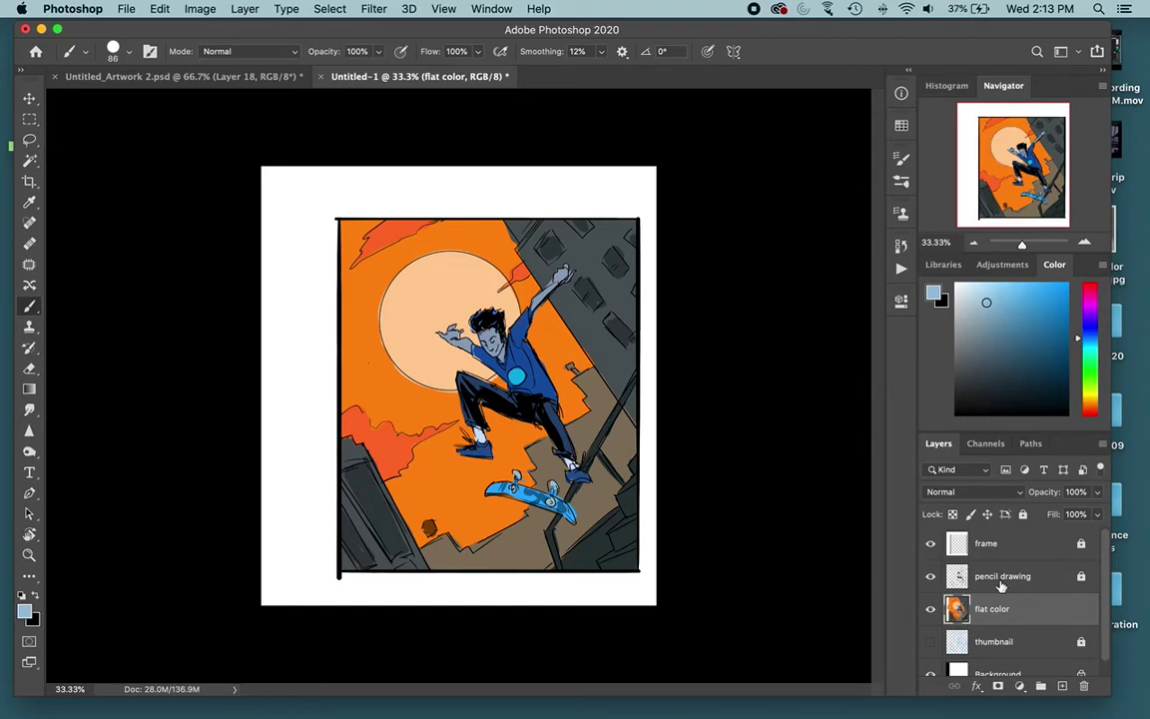
click(1003, 544)
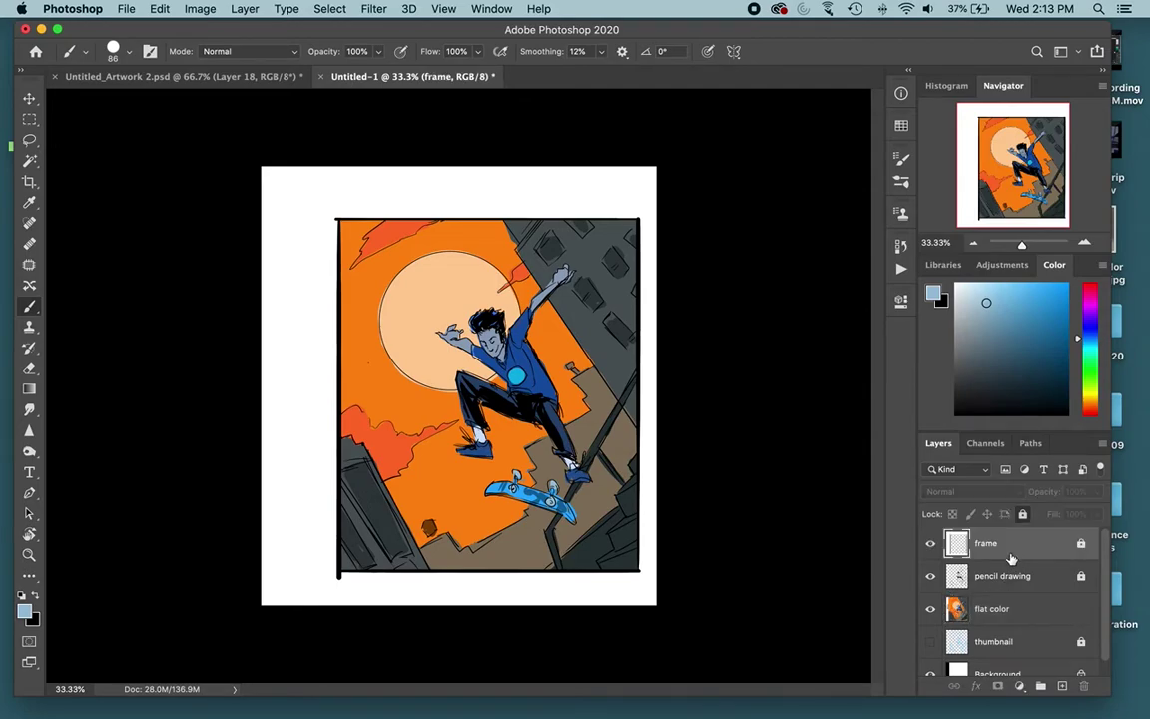
click(1019, 687)
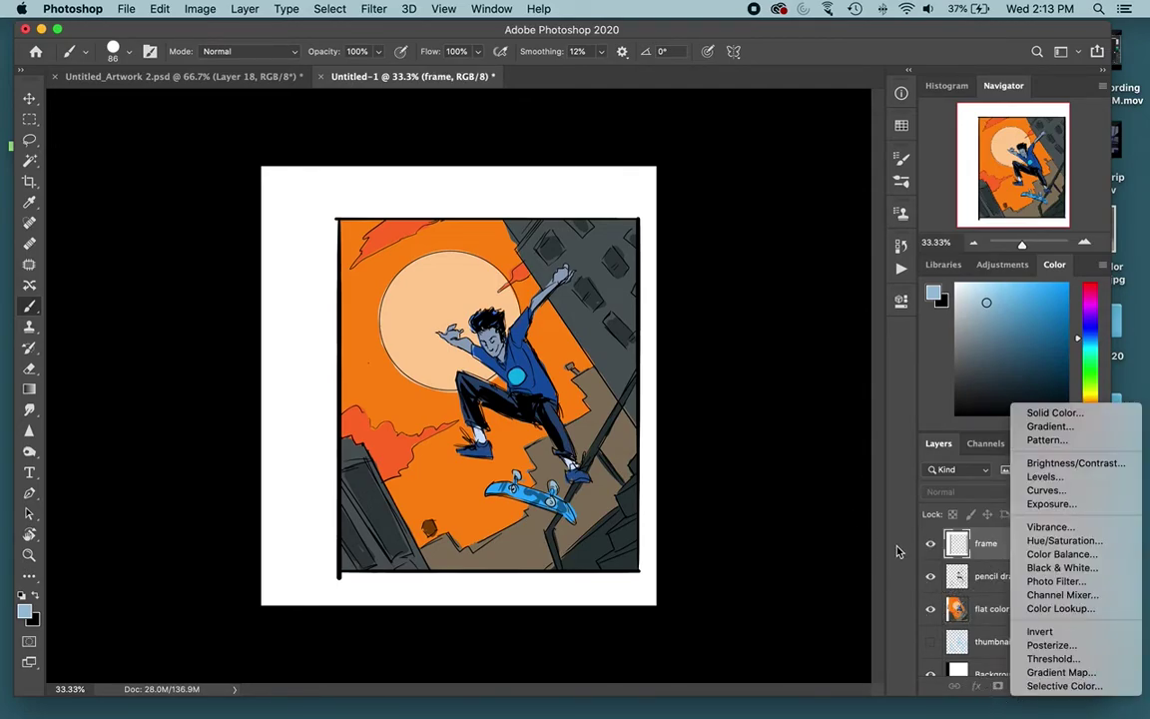
click(1040, 687)
click(1041, 687)
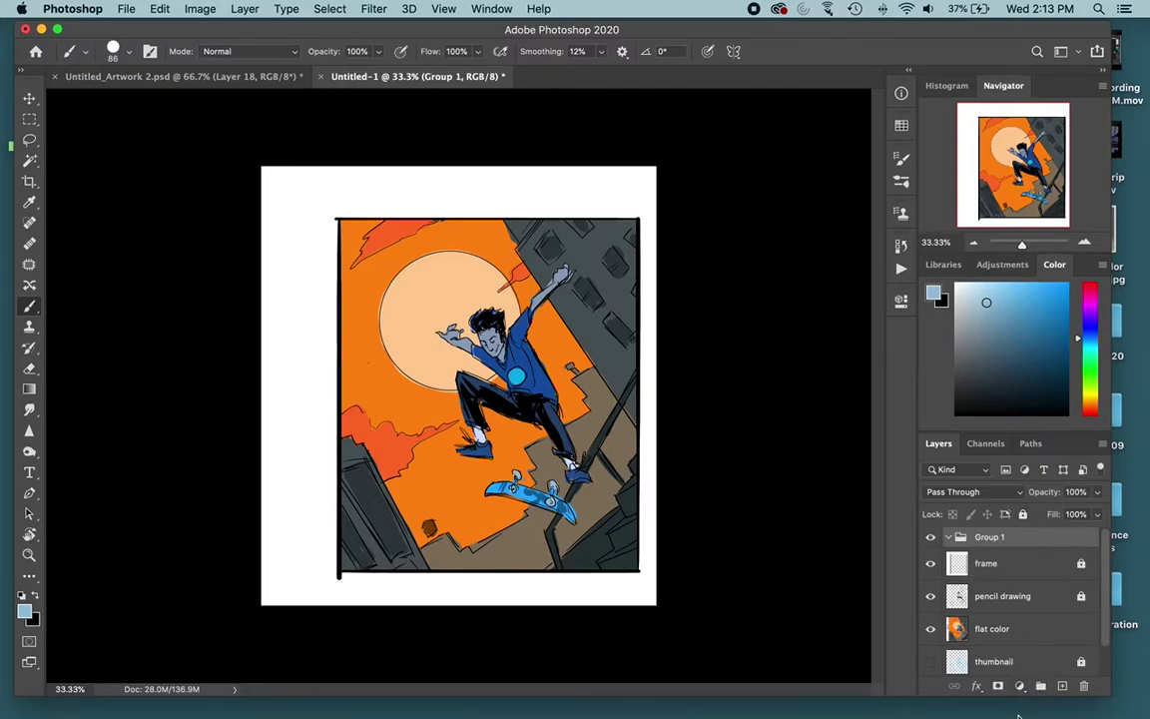
key(super+z)
click(1019, 686)
click(923, 625)
key(super+z)
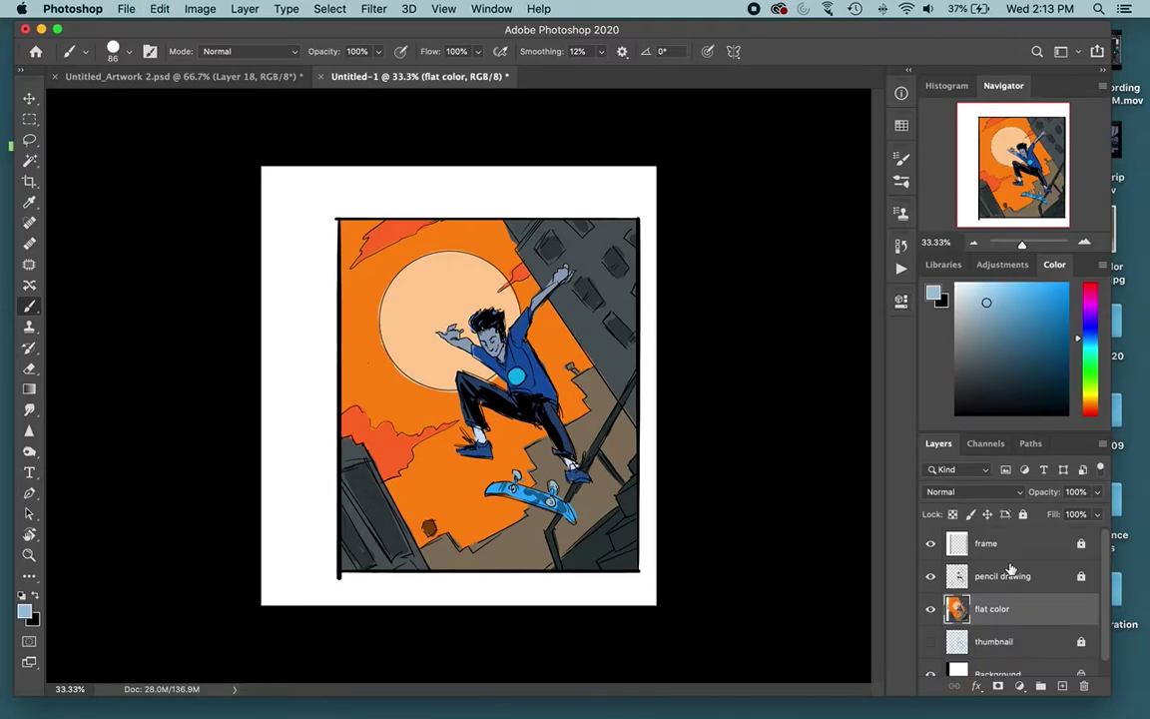
Add a Hue/Saturation adjustment layer above the frame layer.
click(993, 543)
click(1019, 687)
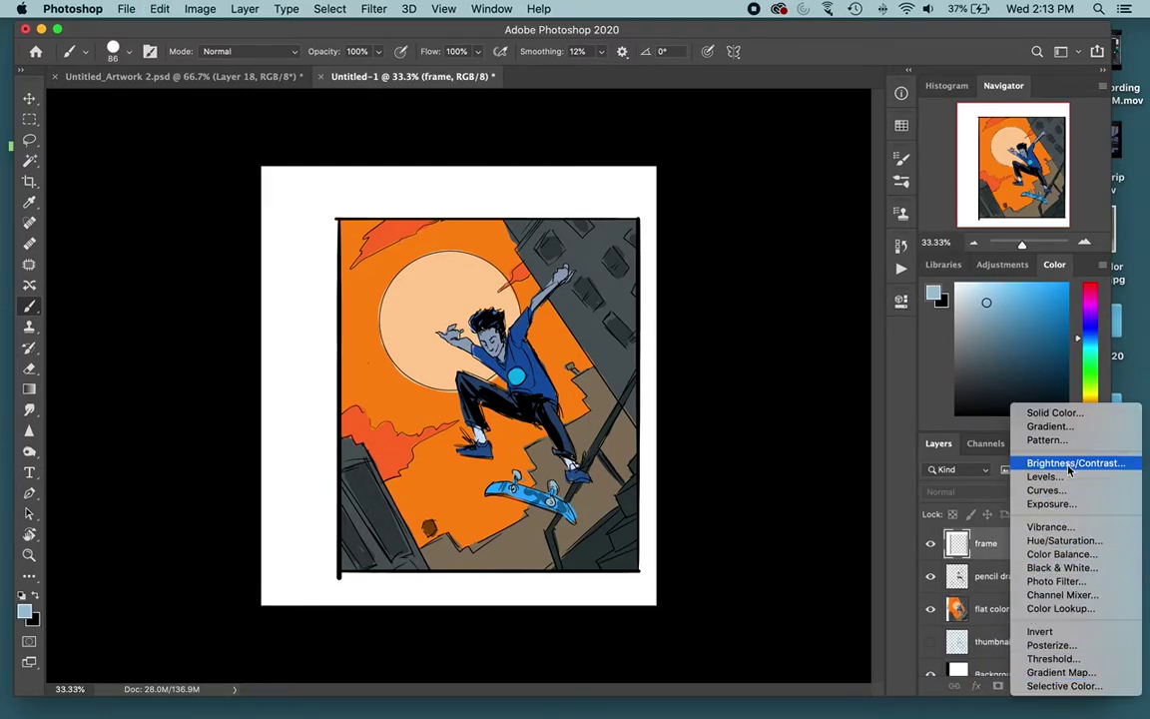
click(1082, 547)
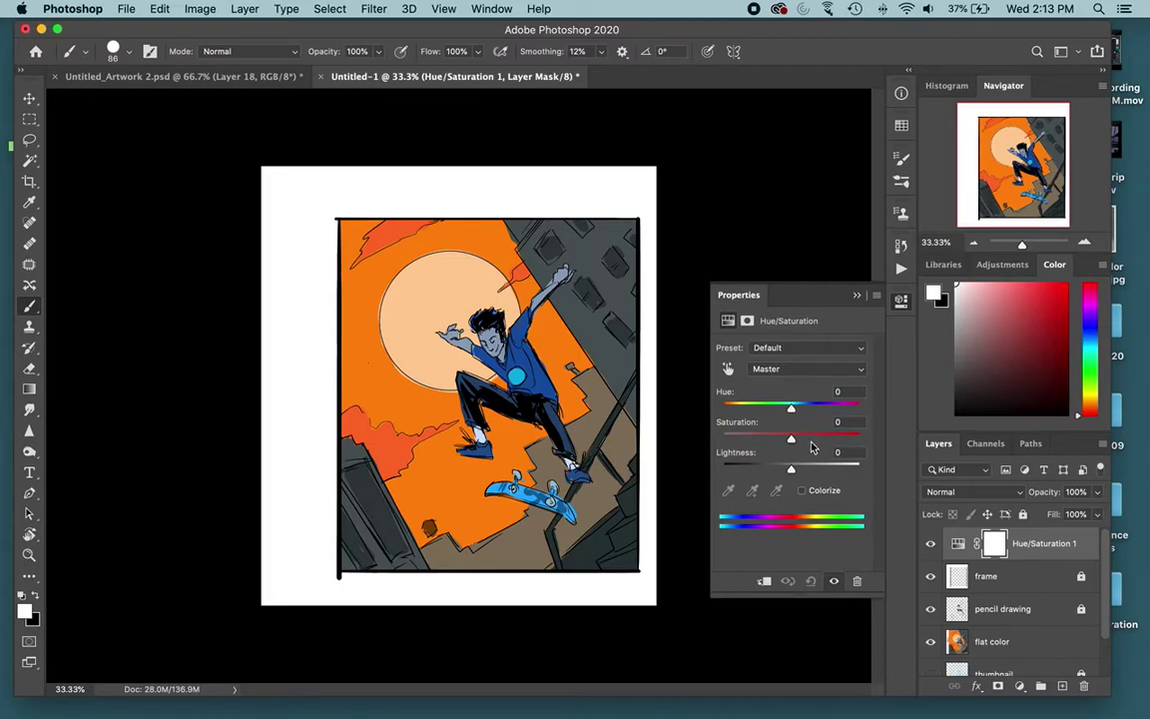
Set the Hue/Saturation adjustment's saturation to -100 and close its properties.
drag(792, 442, 671, 435)
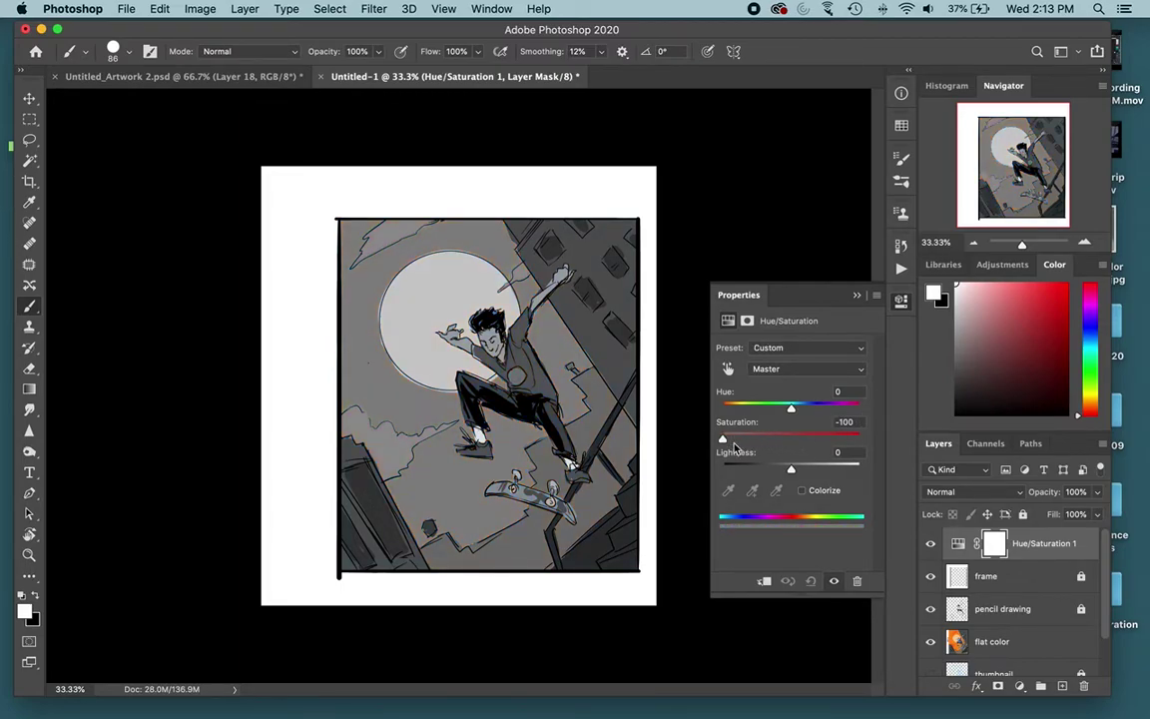
click(901, 300)
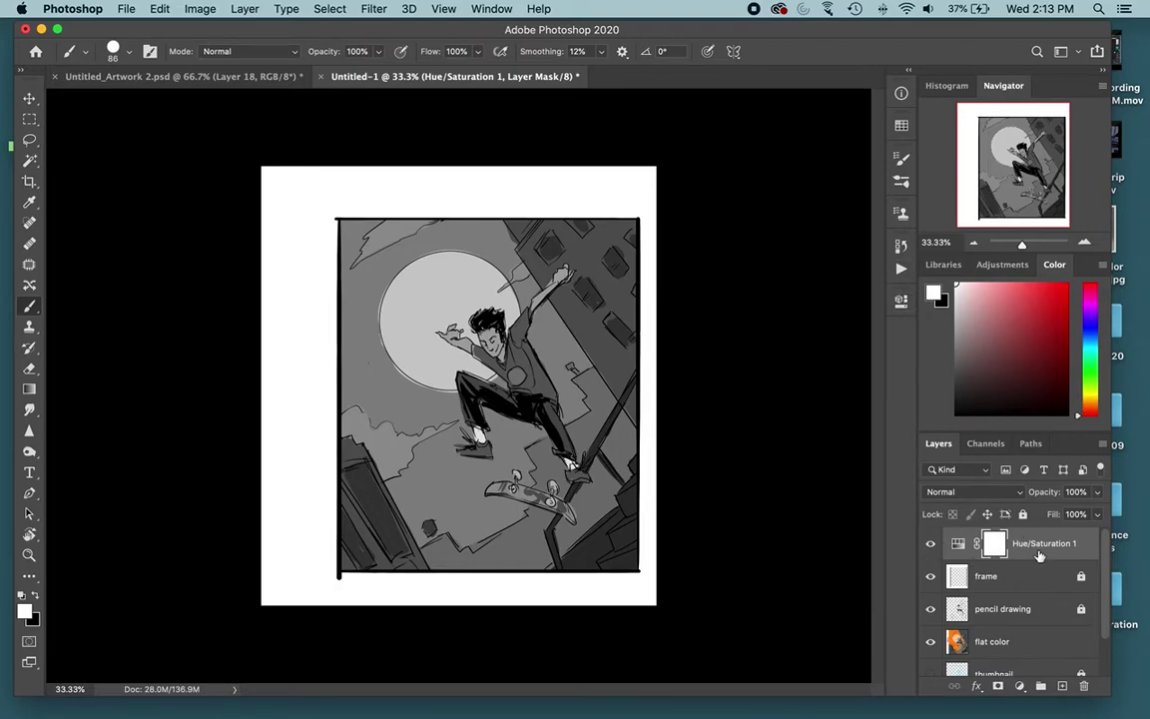
Compare the artwork's grayscale values with its full colors by toggling the Hue/Saturation layer, leaving that layer hidden.
click(930, 547)
click(930, 547)
click(929, 547)
click(928, 549)
click(929, 548)
click(928, 547)
click(930, 544)
click(931, 544)
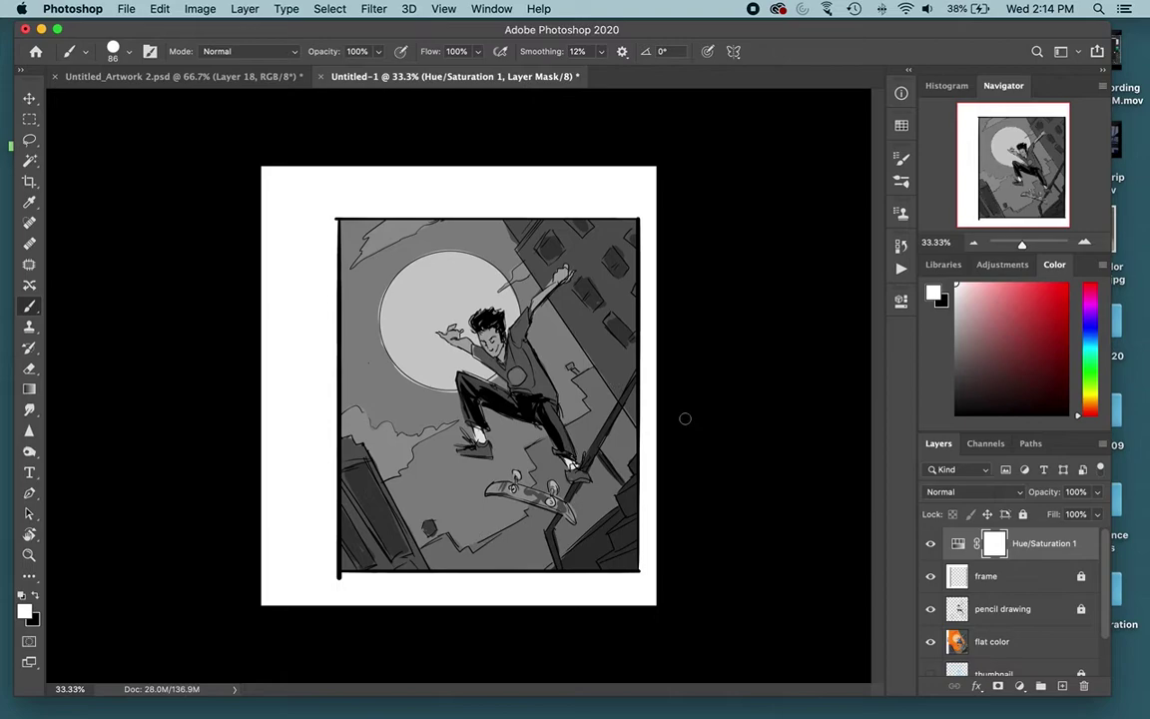
click(930, 543)
click(930, 543)
click(930, 543)
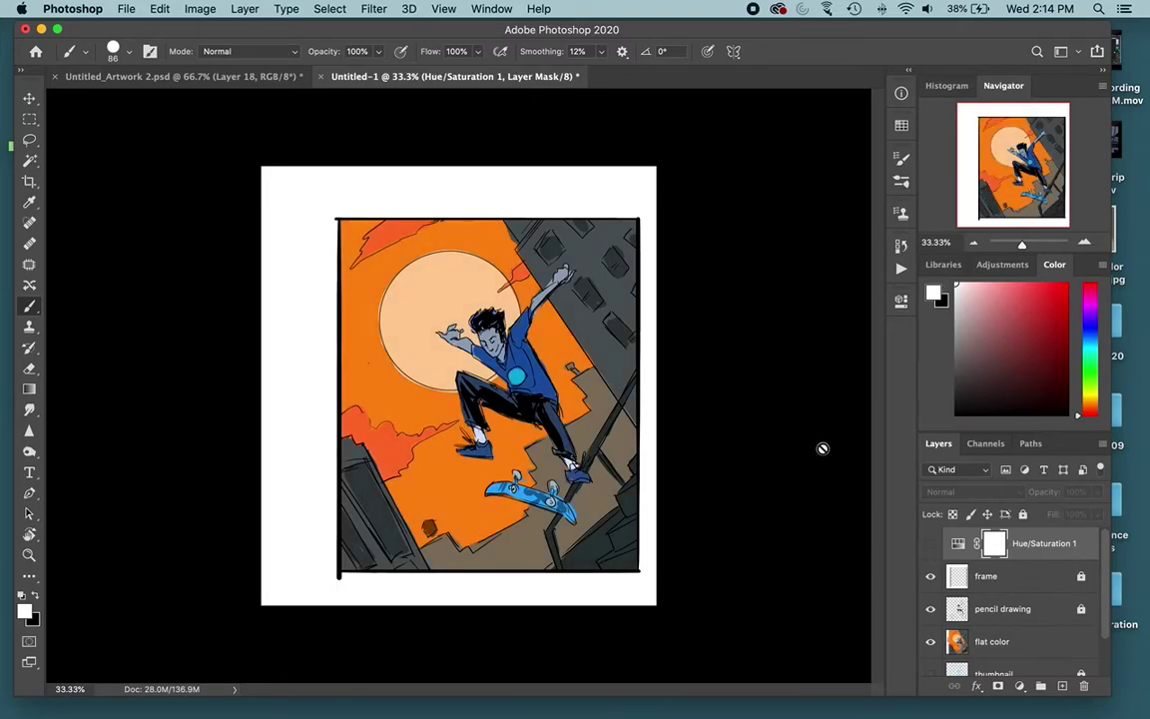
On the flat color layer, touch up the color edge between the lower arm and its sleeve with sampled shirt blue.
click(994, 642)
key(super+equal)
key(super+equal)
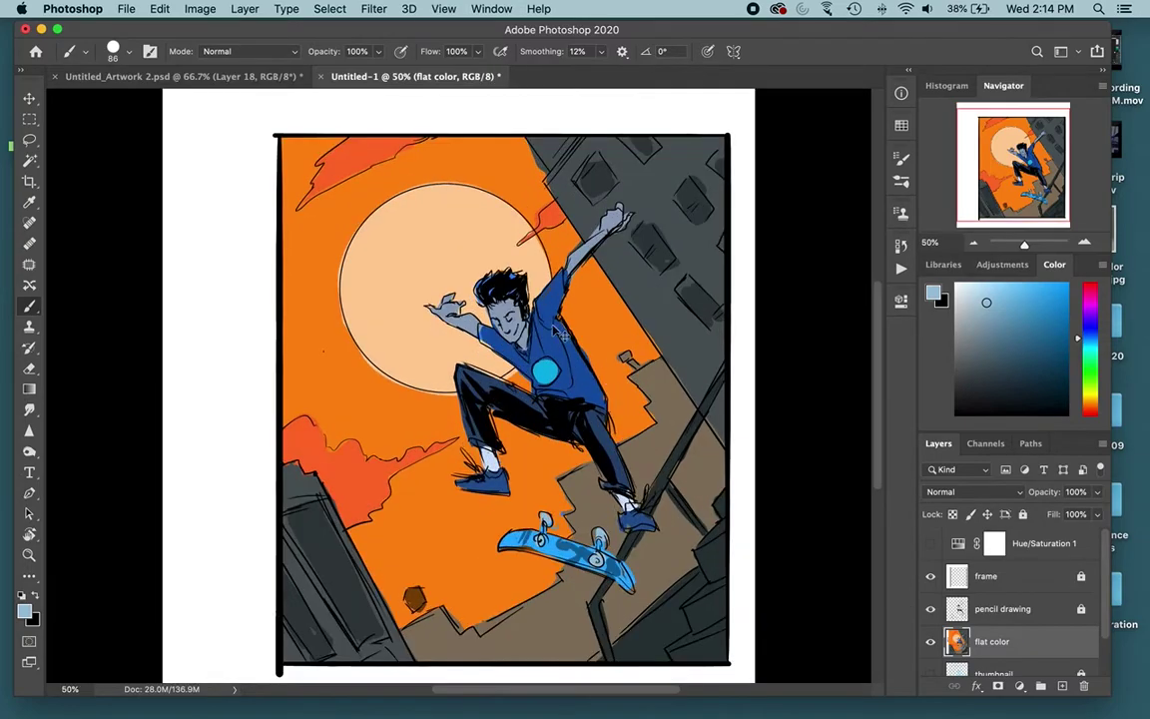
right_click(462, 295)
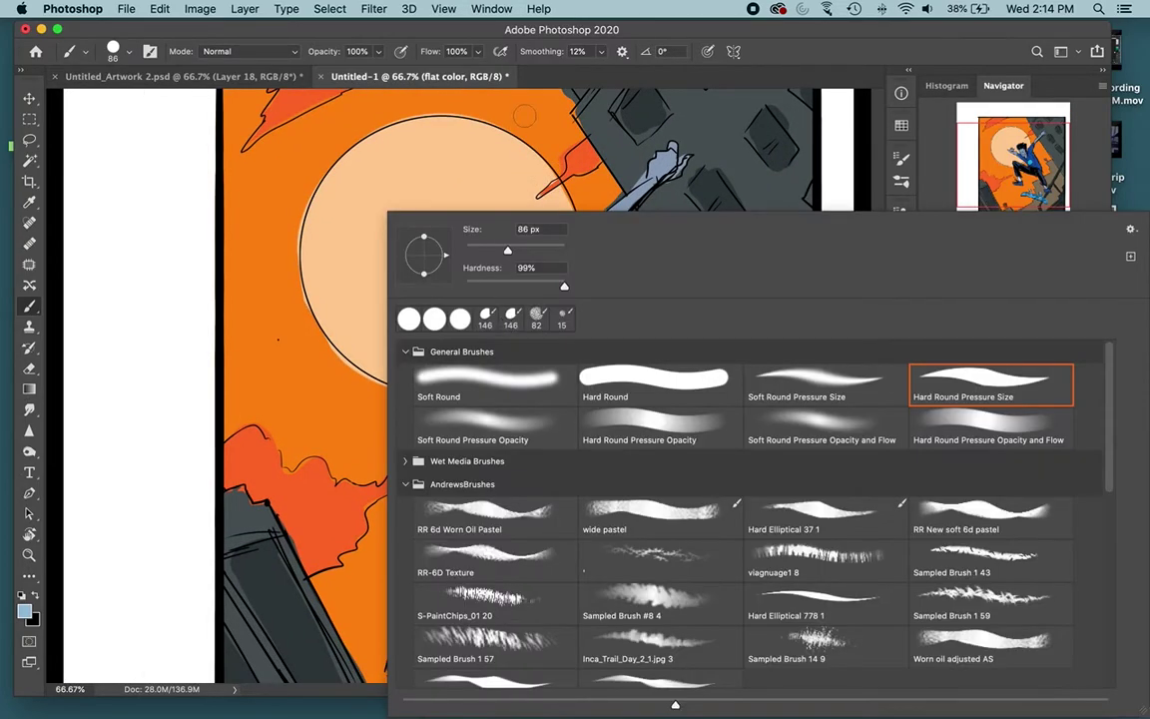
click(180, 232)
alt+click(469, 293)
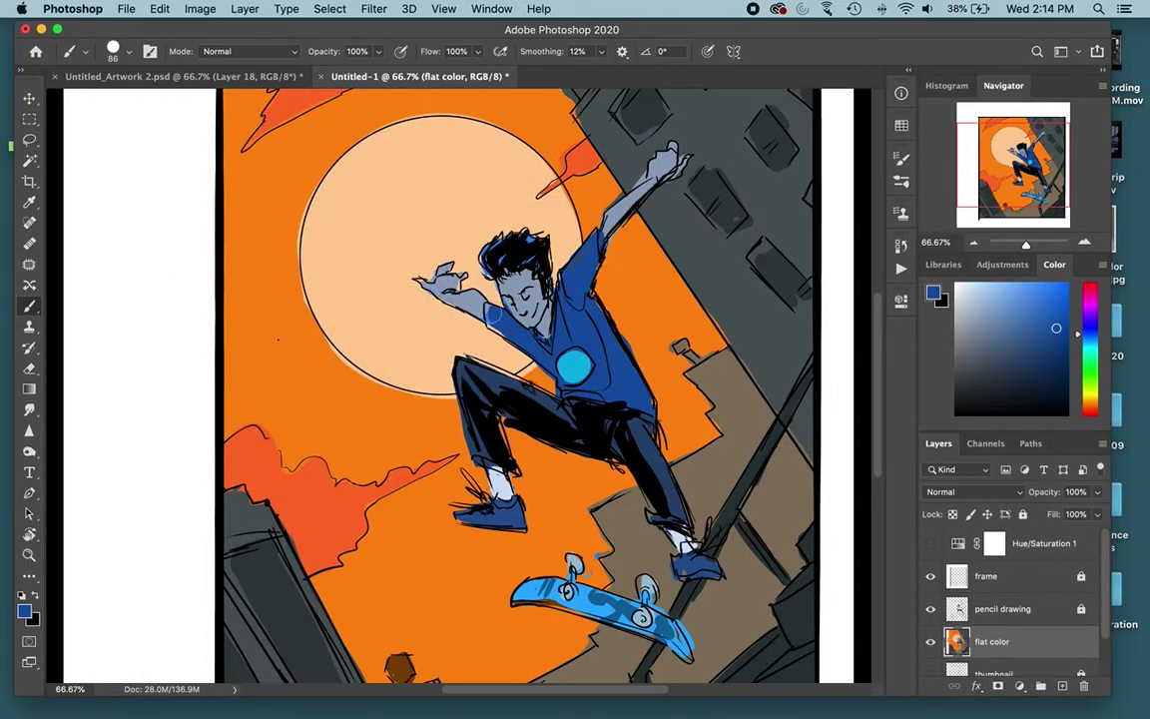
drag(467, 309, 449, 288)
Clean up the flat color edges around the raised arm, trousers and shirt using sampled orange, gray, navy and blue.
alt+click(621, 219)
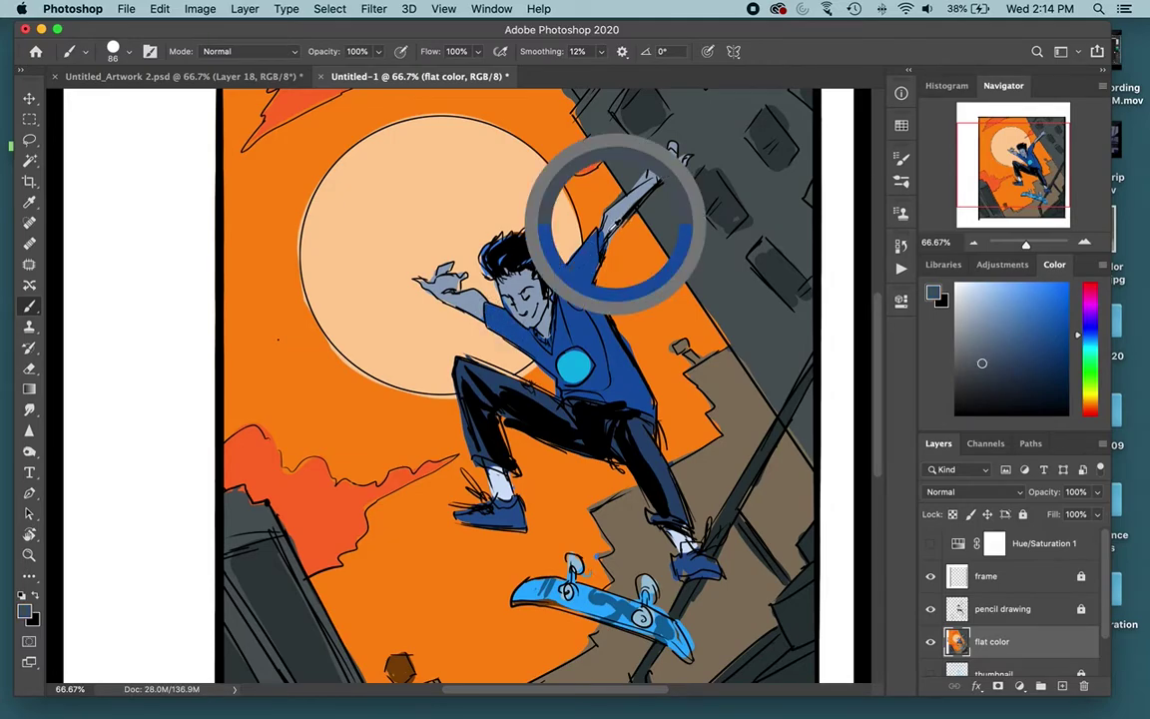
alt+click(613, 244)
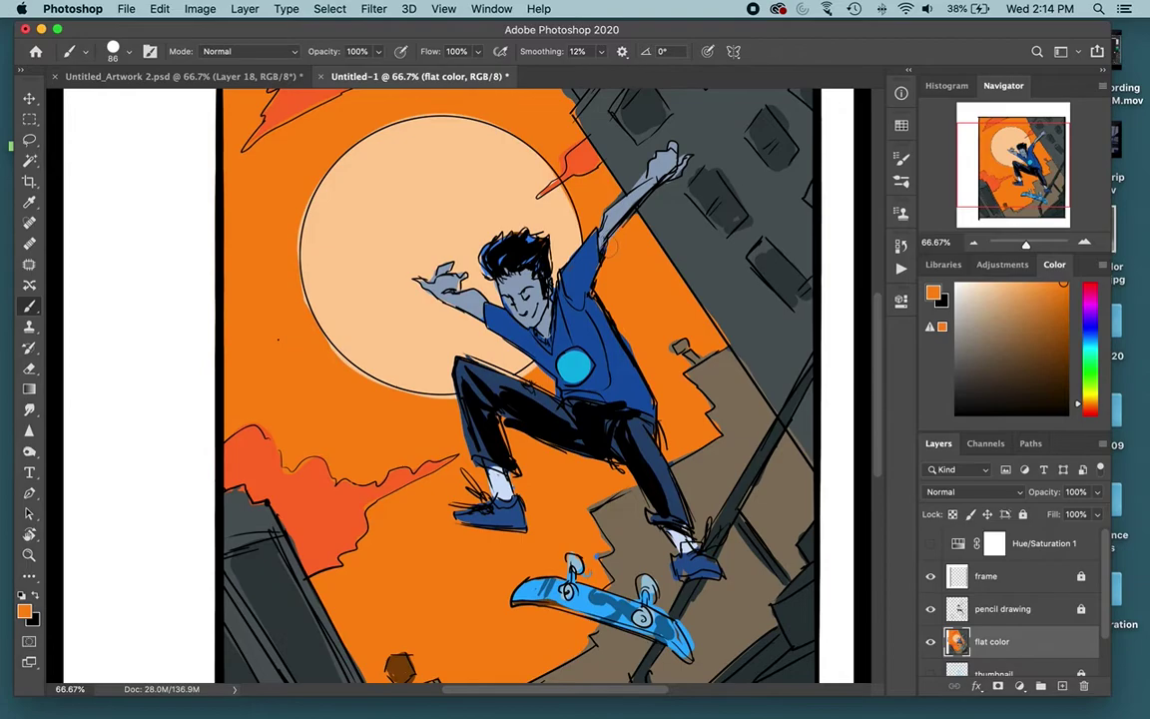
alt+click(629, 160)
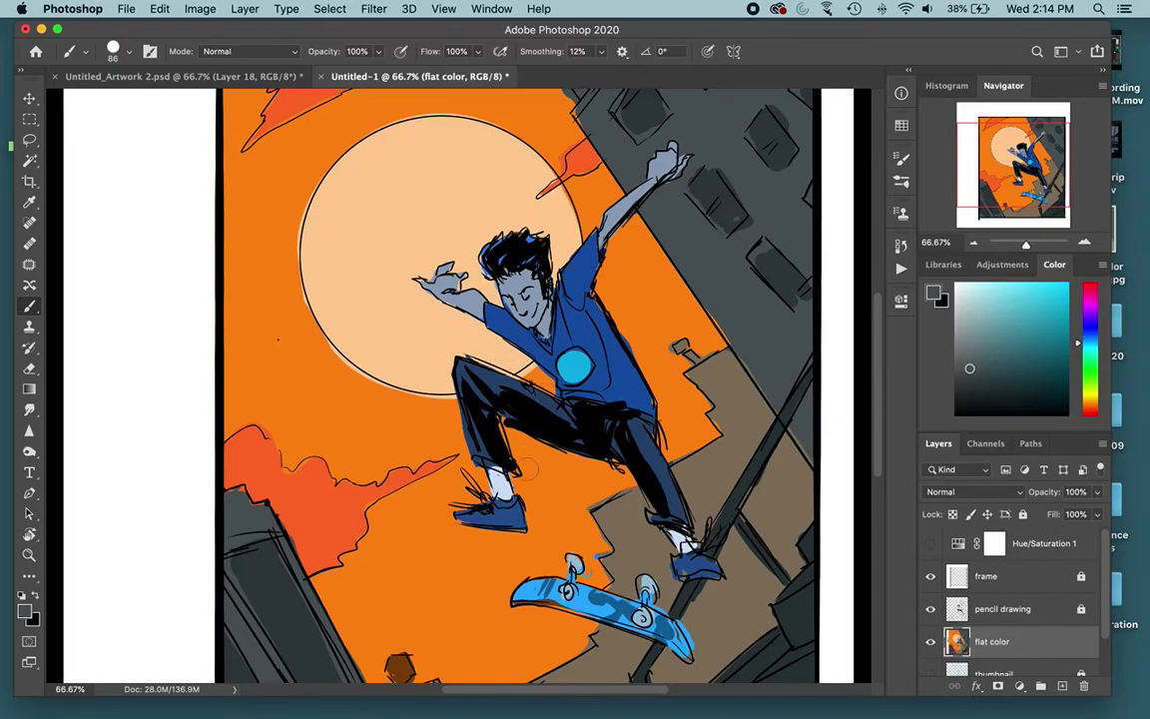
alt+click(451, 439)
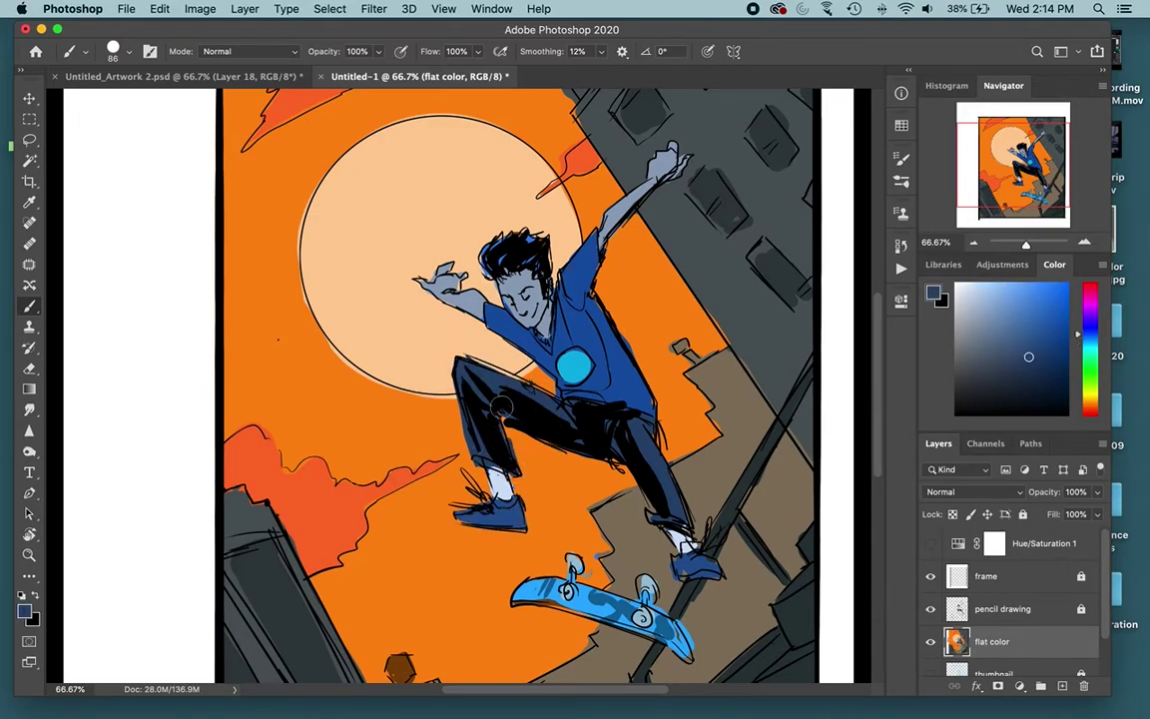
alt+click(629, 321)
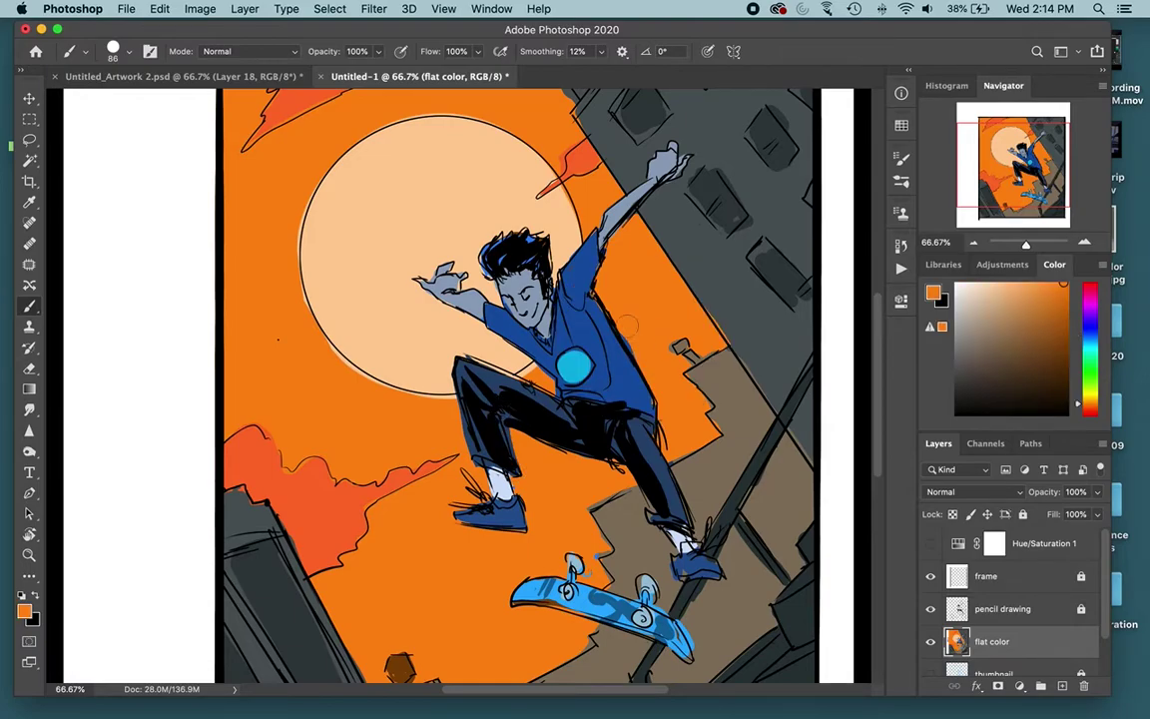
alt+click(627, 374)
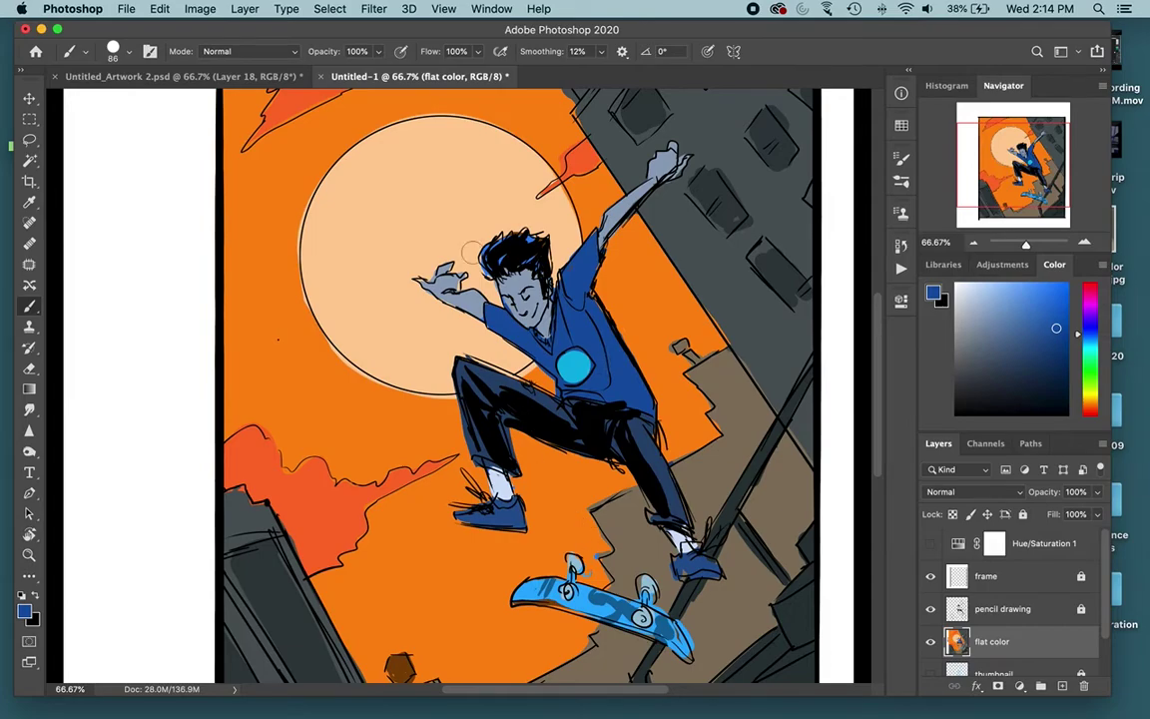
Flip the canvas horizontally and check the mirrored composition at 33.33% zoom.
click(200, 8)
mouse_move(346, 162)
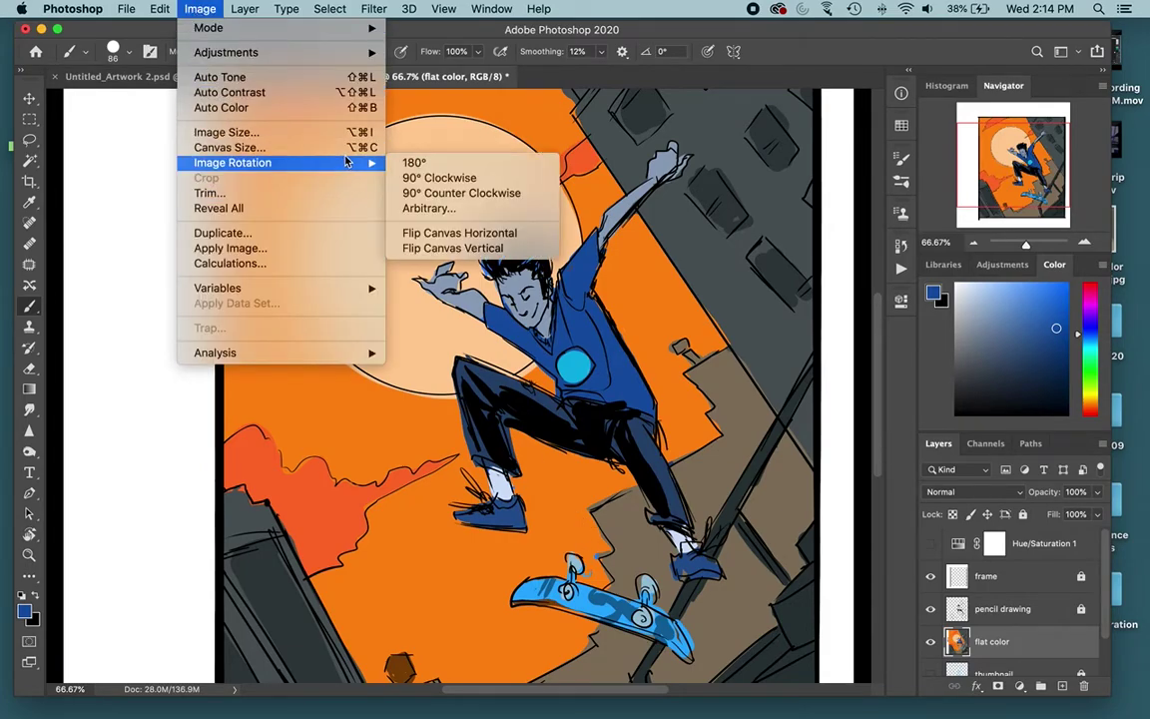
click(451, 231)
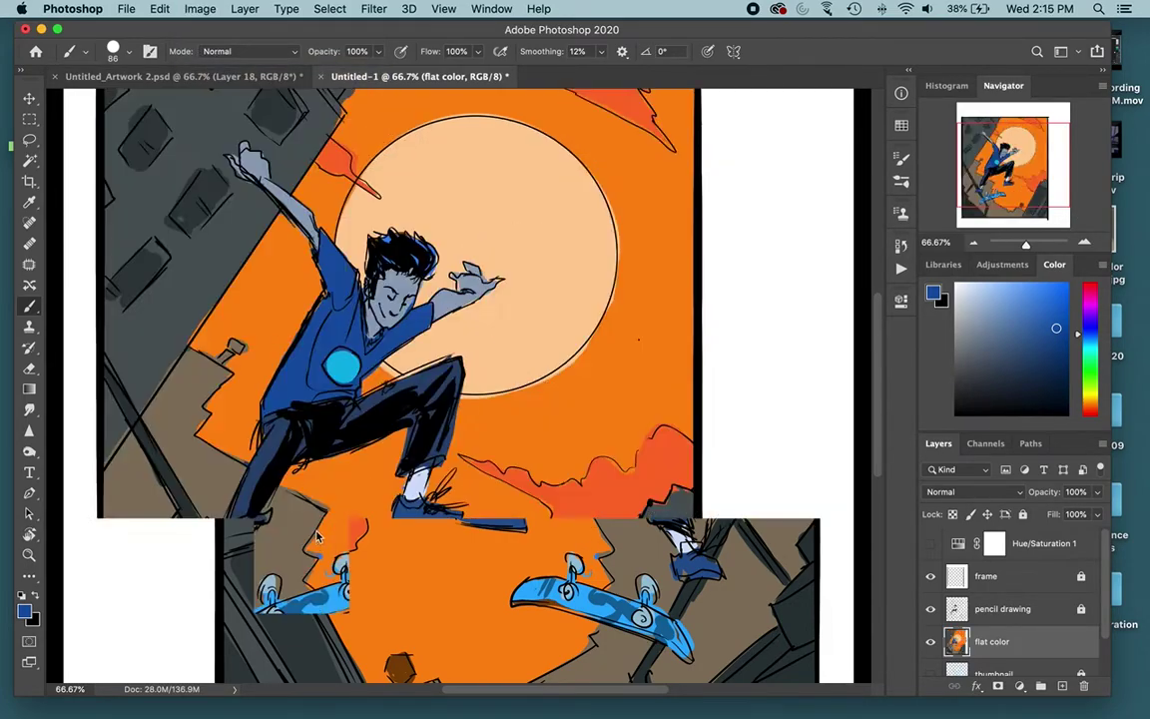
drag(405, 283, 584, 228)
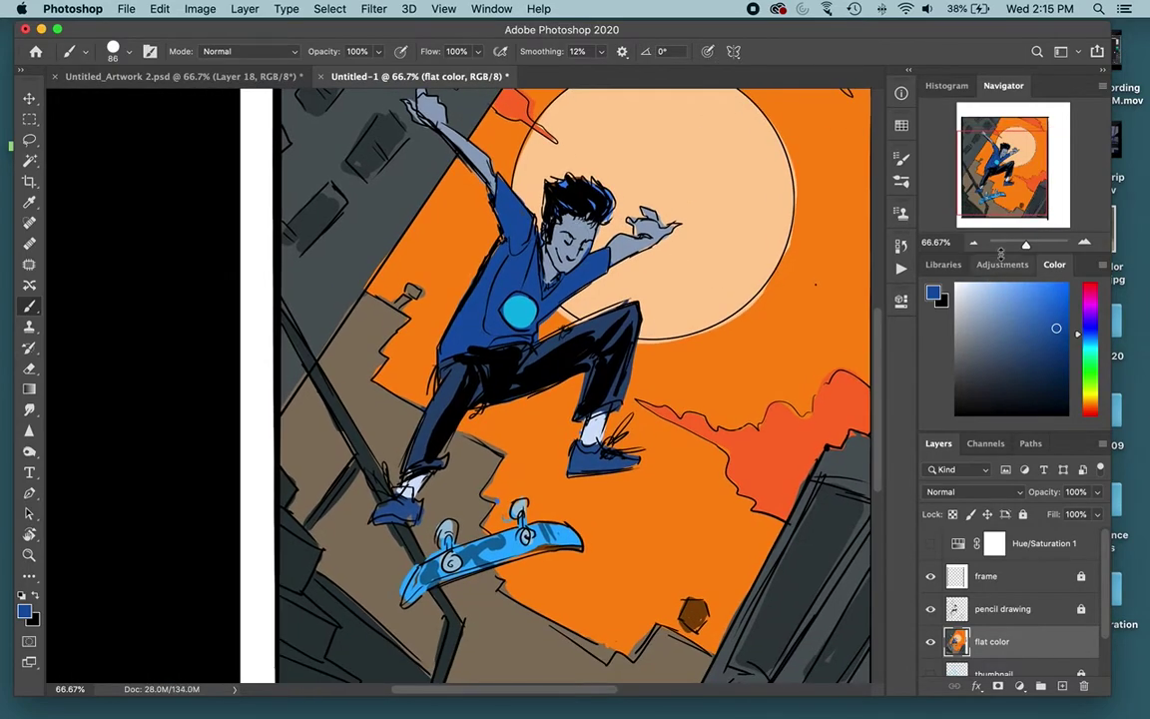
click(973, 244)
click(973, 244)
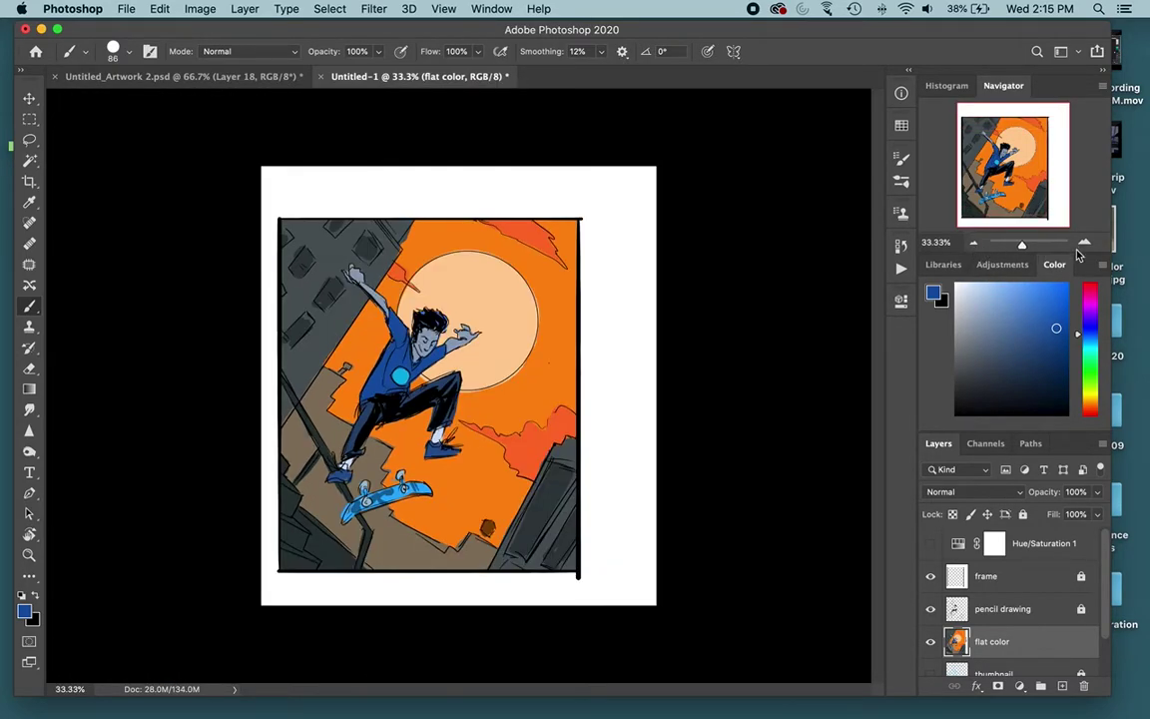
Touch up the flat colors around the bent leg and the raised arm's sleeve with sampled orange, navy and shirt blue.
key(super+equal)
key(super+equal)
alt+click(473, 405)
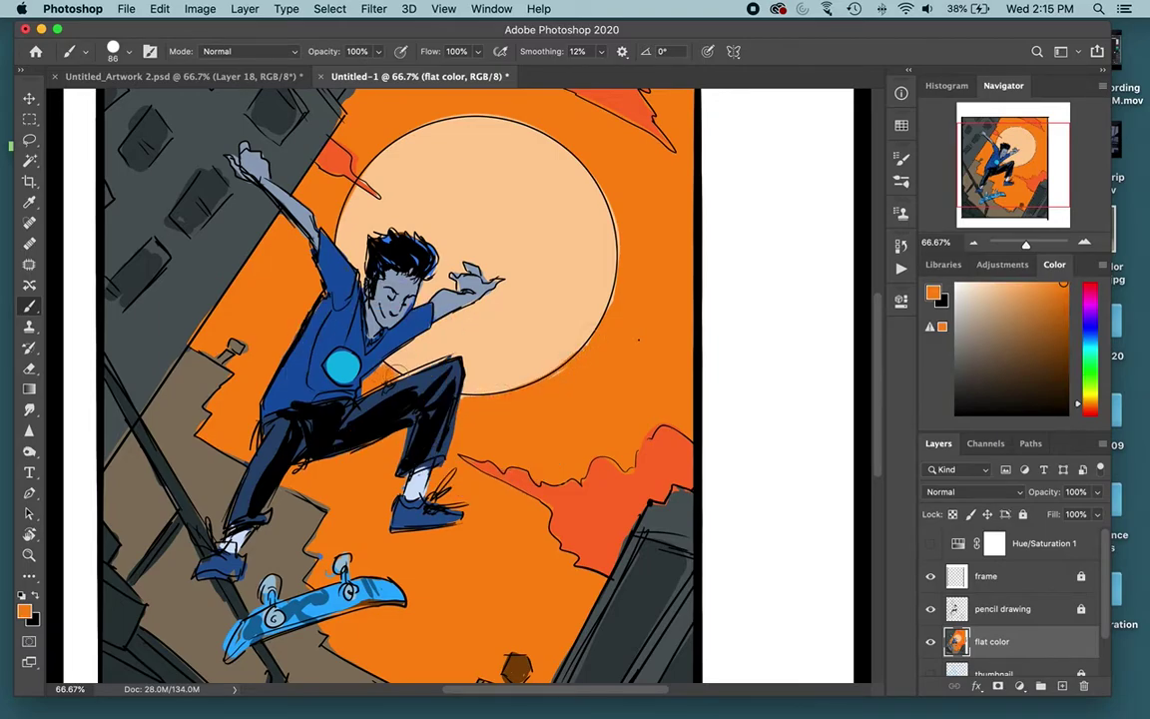
alt+click(412, 345)
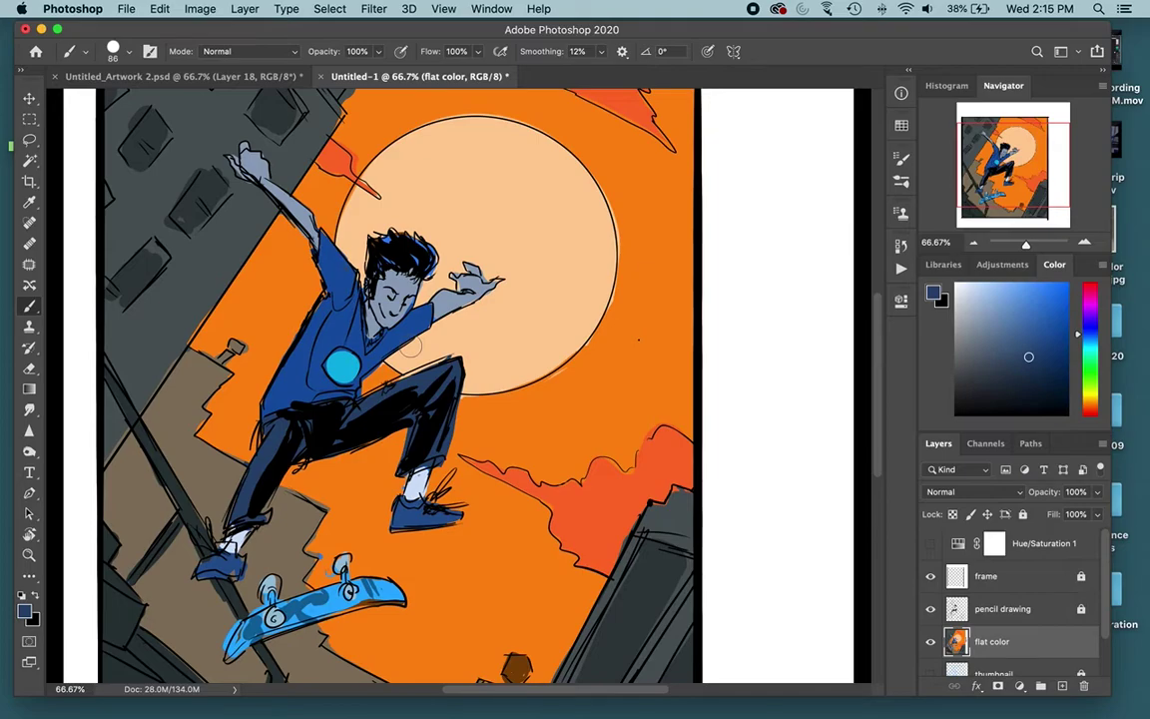
drag(389, 383, 431, 369)
alt+click(464, 435)
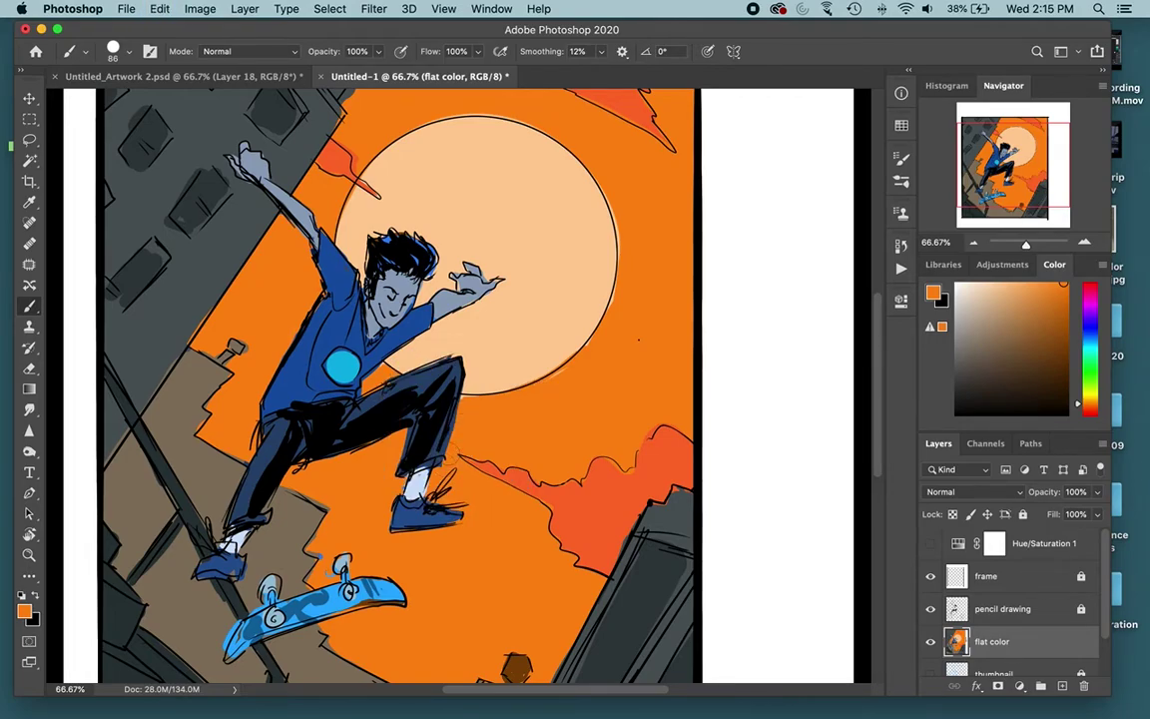
alt+click(303, 245)
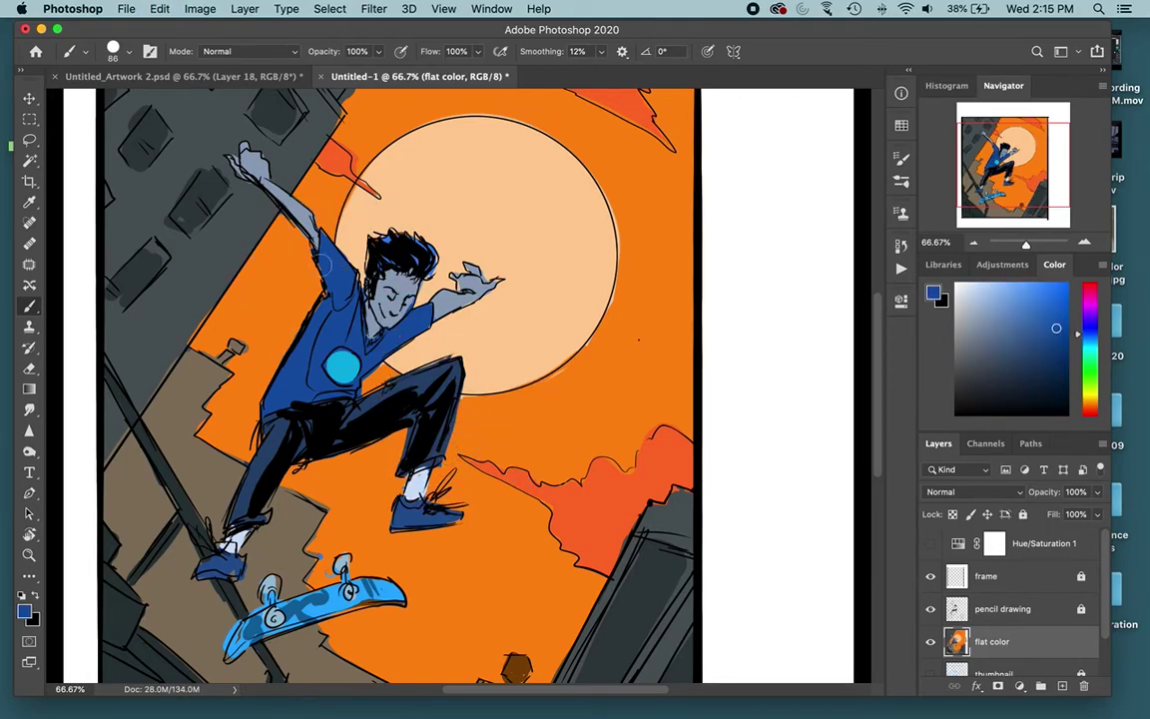
drag(342, 274, 325, 309)
Refine the edges around the hand, face and shirt with sampled peach, skin gray-blue and orange.
alt+click(489, 294)
alt+click(474, 245)
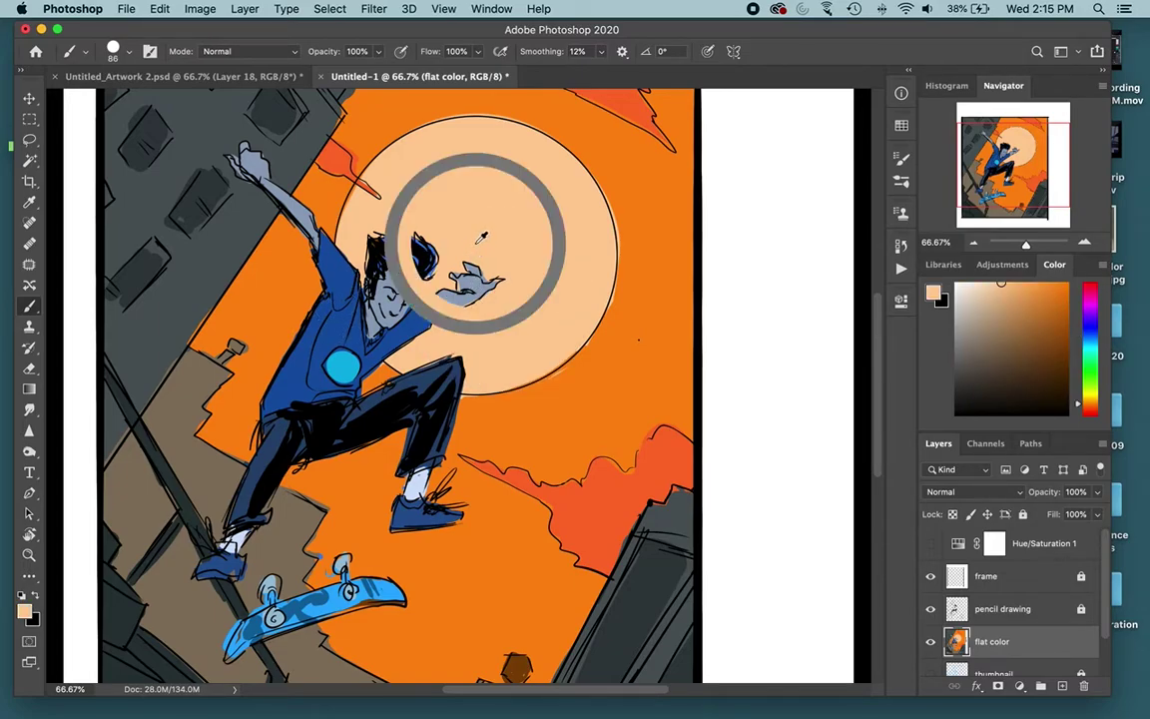
alt+click(459, 292)
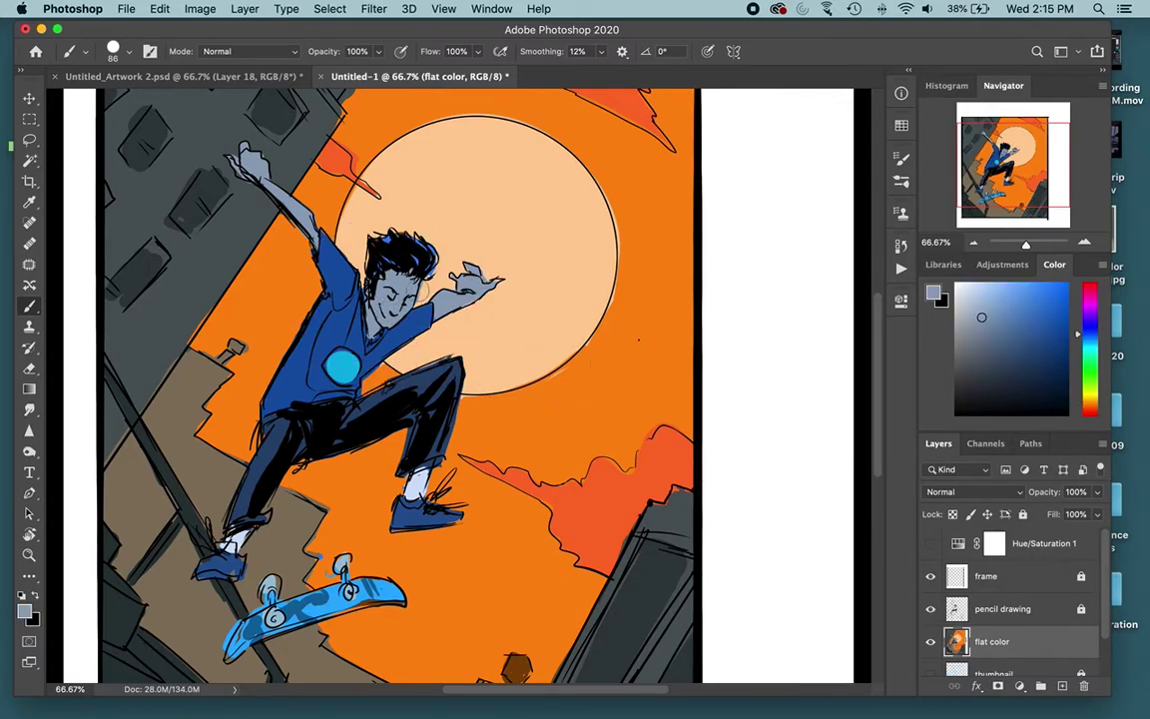
alt+click(344, 336)
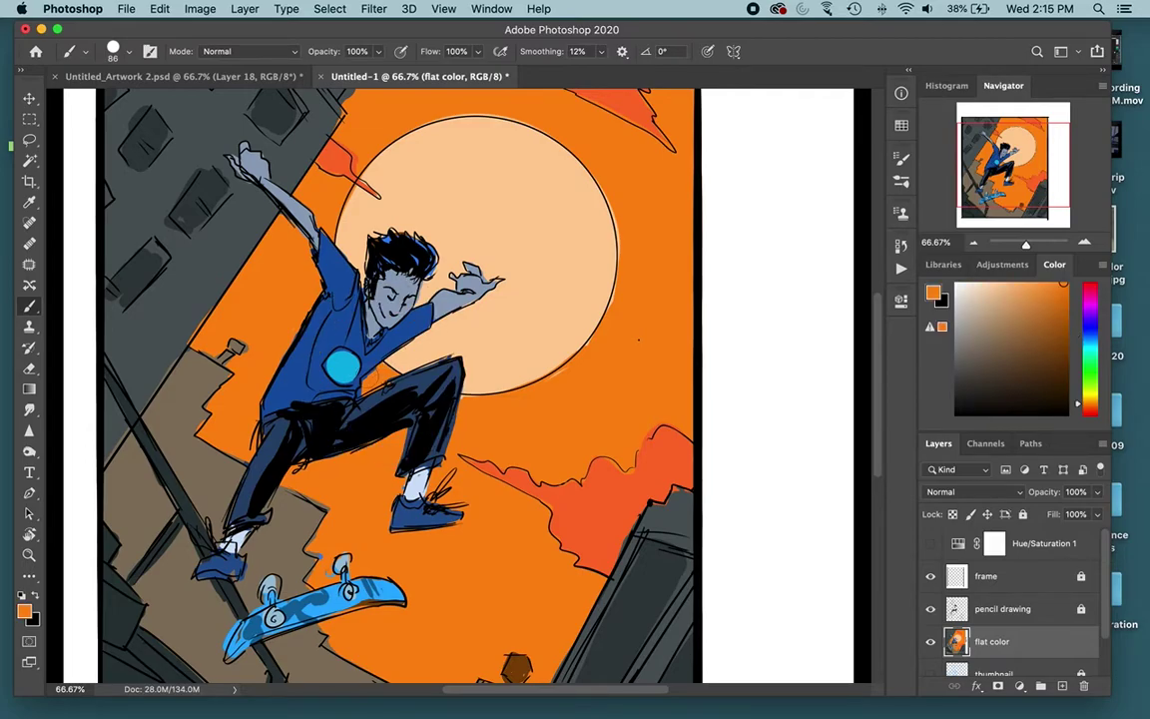
key(super+minus)
key(super+minus)
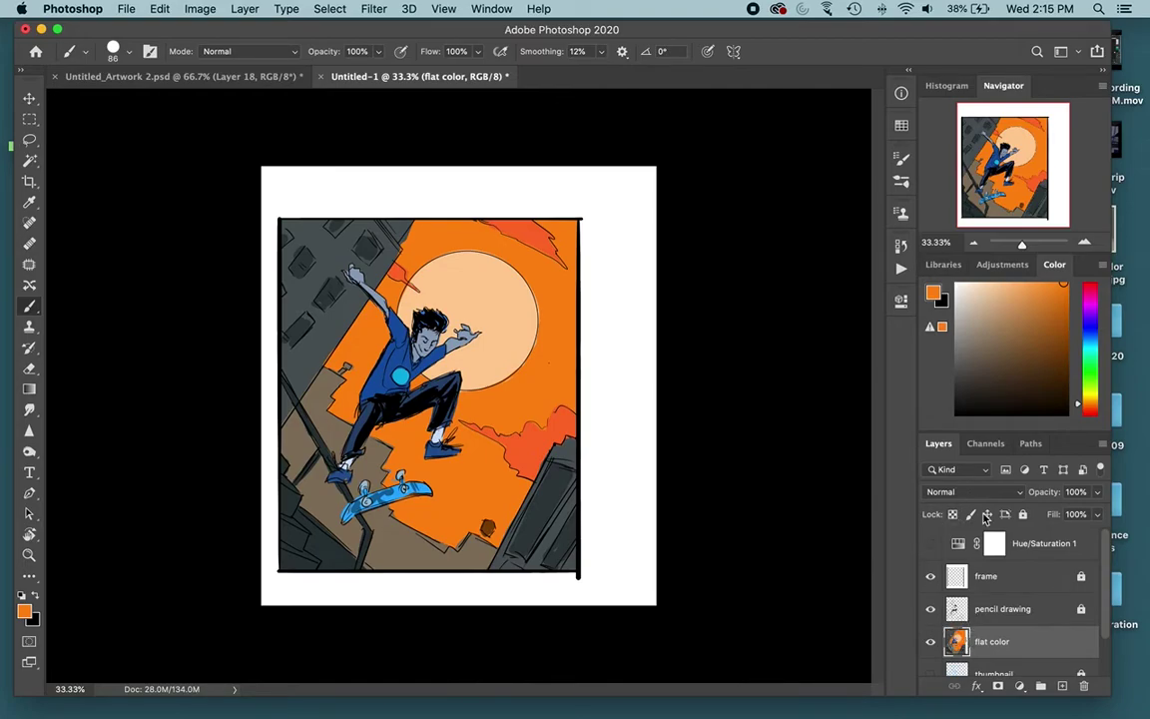
Lock the flat color layer and add a new layer named "shadows" above it.
key(super+slash)
click(1062, 687)
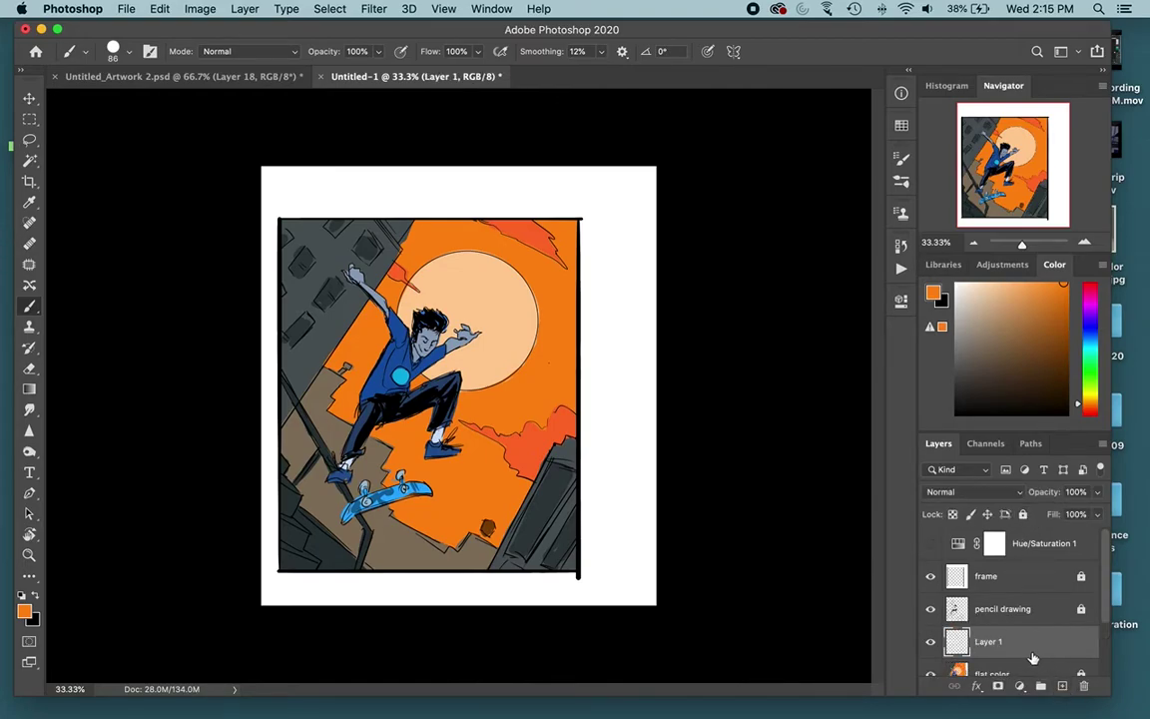
double_click(1004, 645)
text(shadows)
key(Return)
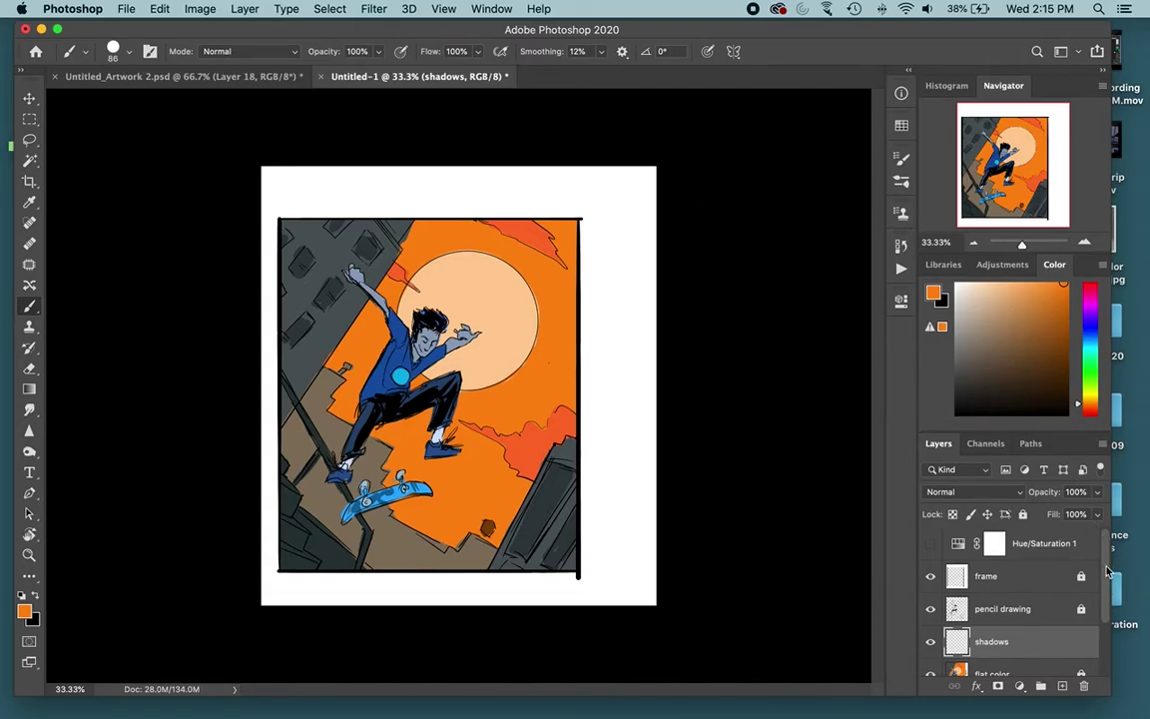
Select the blue shirt area from the flat color layer with the Magic Wand, and make the shadows layer active.
drag(1105, 571, 1103, 620)
click(1029, 613)
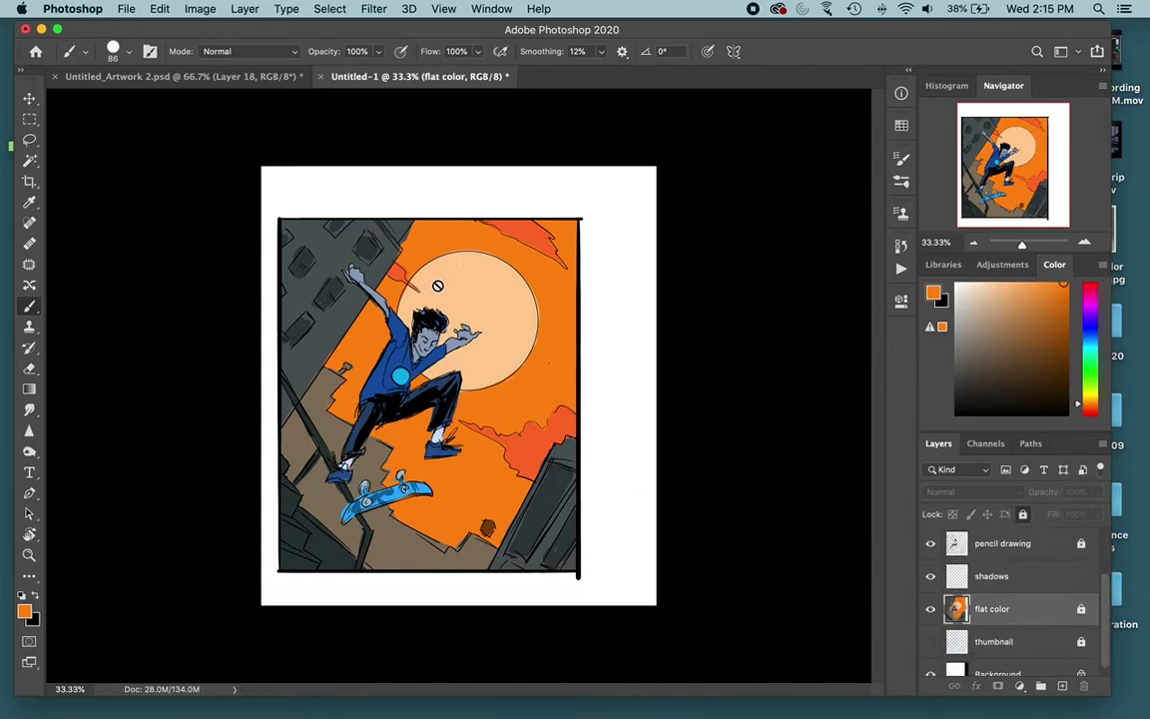
key(w)
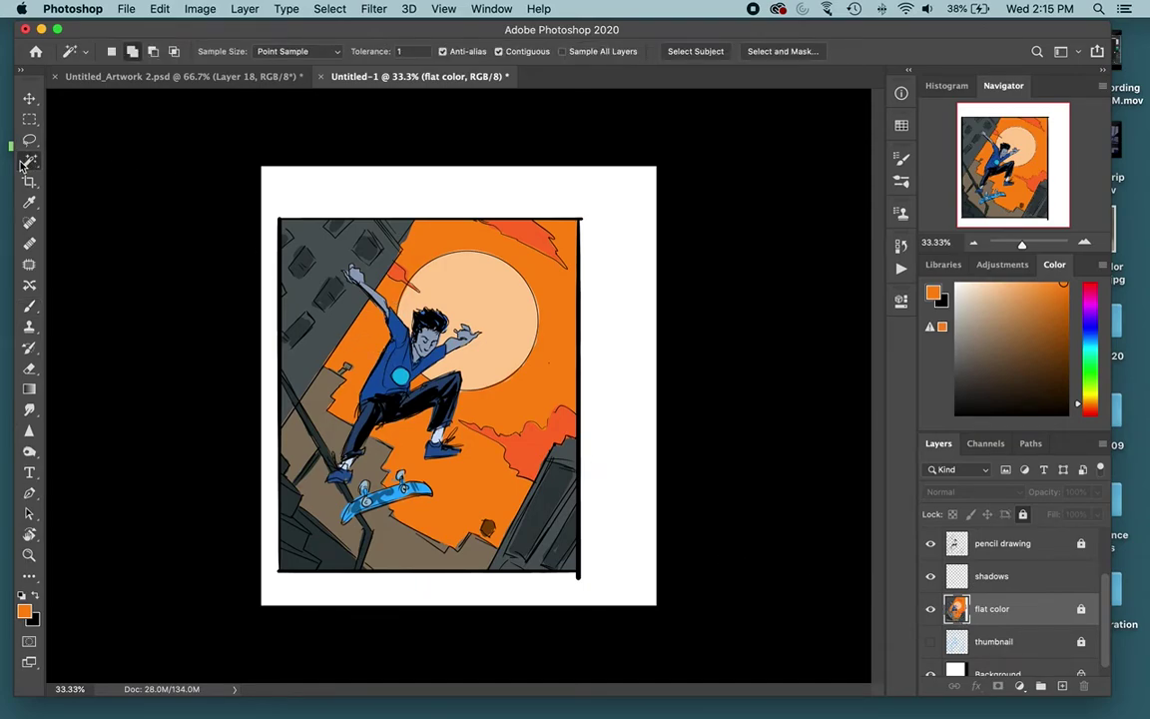
click(384, 386)
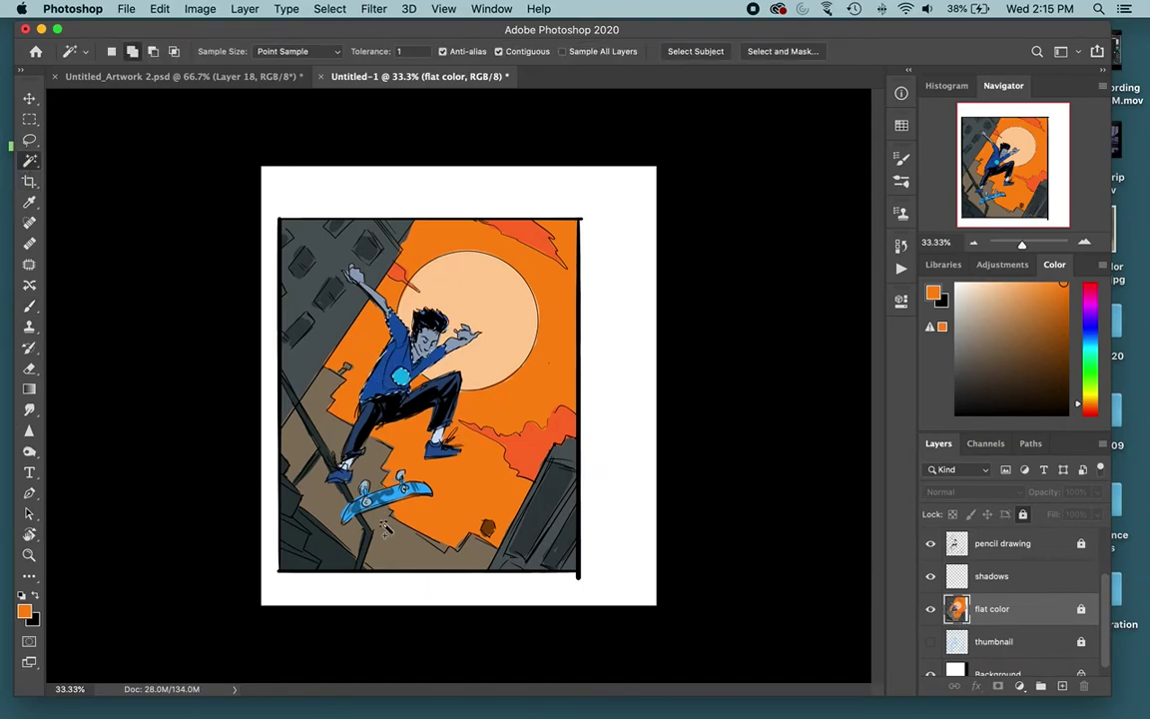
click(1001, 577)
Sample the shirt's blue with the Brush tool and choose a darker shade of it for the shirt's shadows.
key(super+equal)
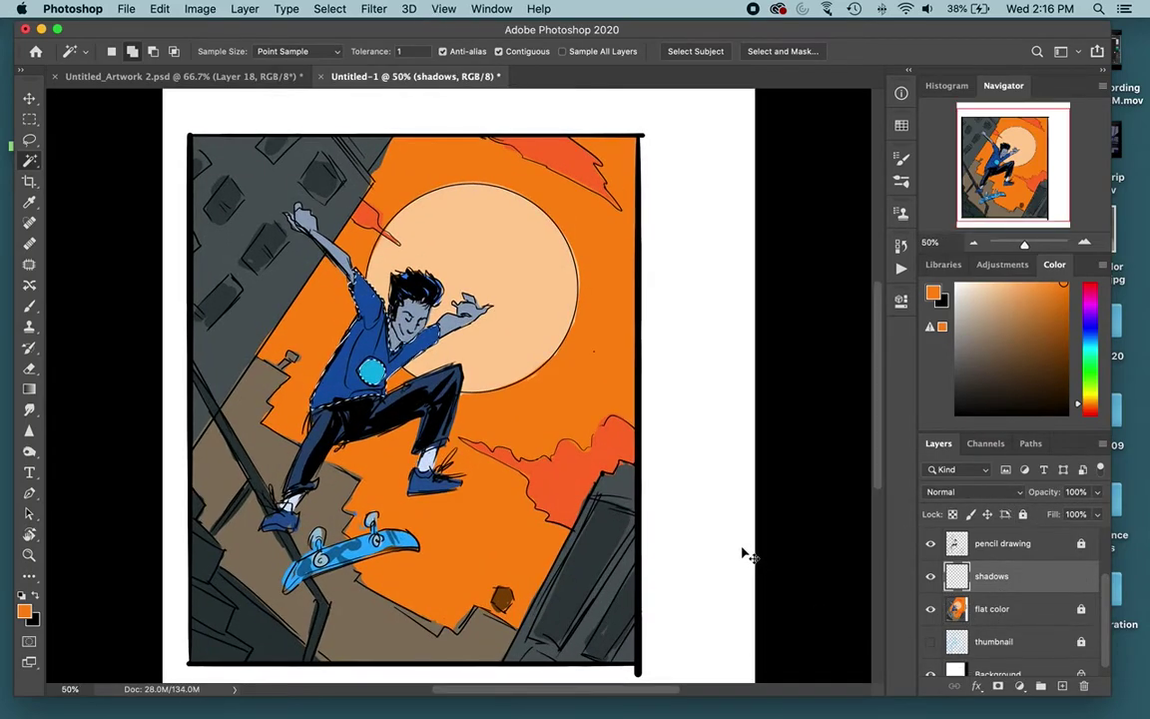
drag(485, 351, 632, 364)
key(super+equal)
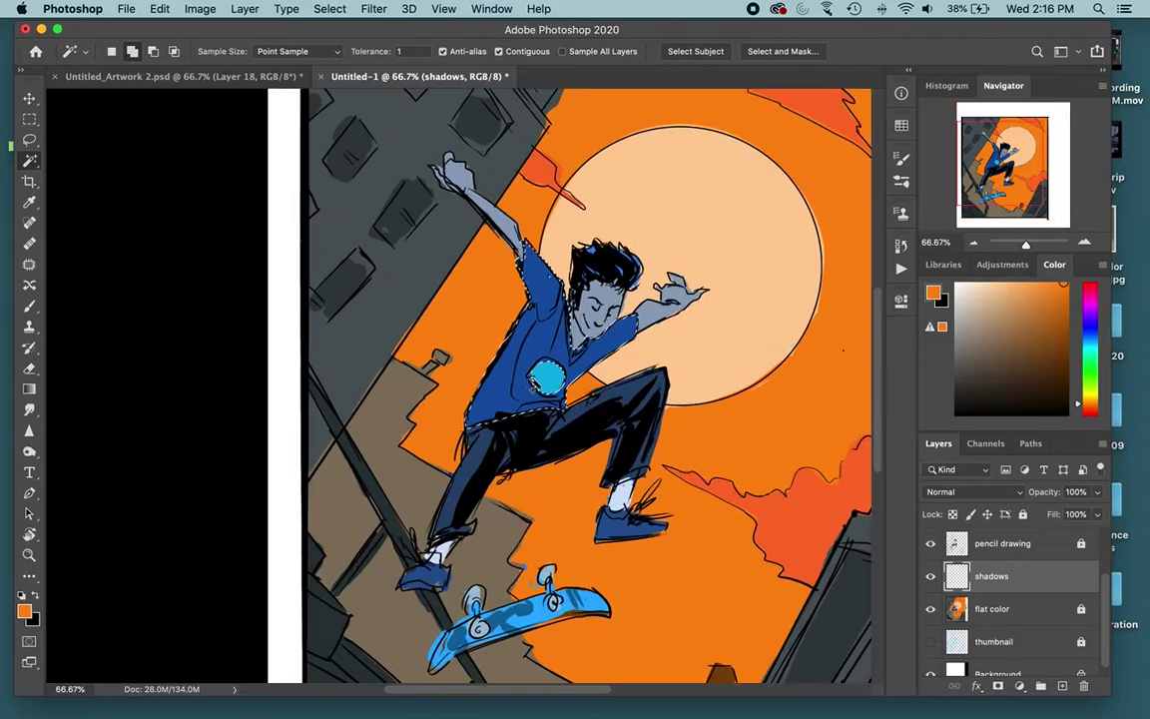
key(b)
alt+click(511, 419)
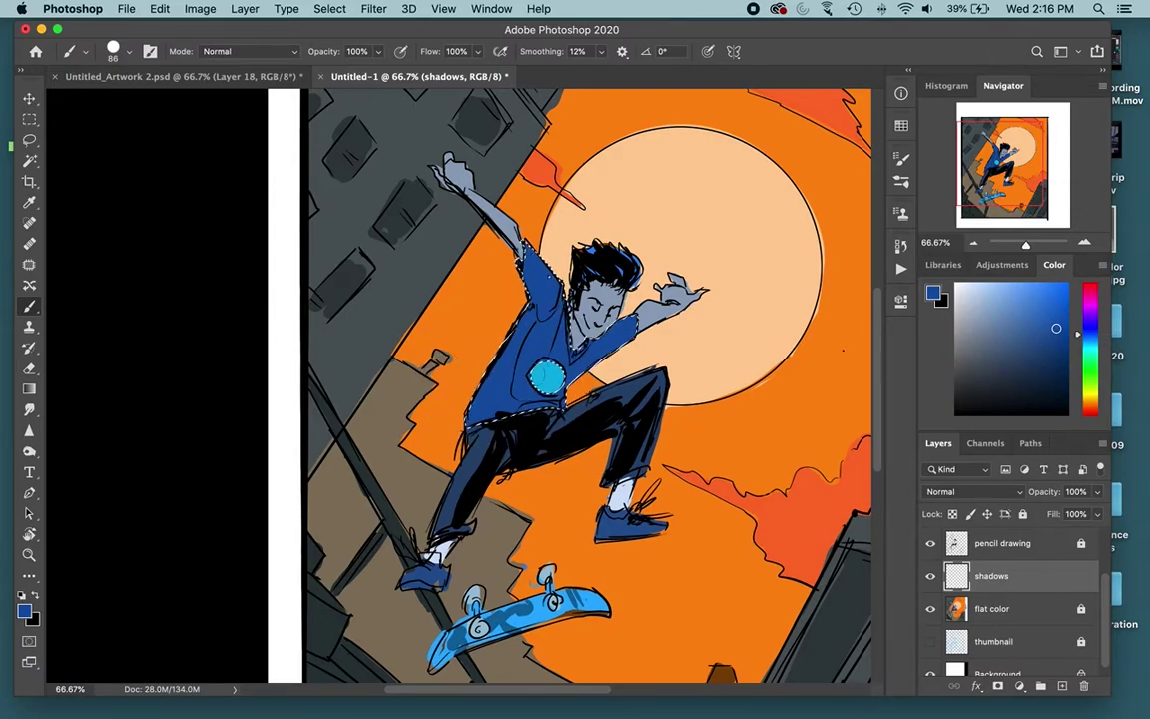
drag(1055, 329, 1058, 356)
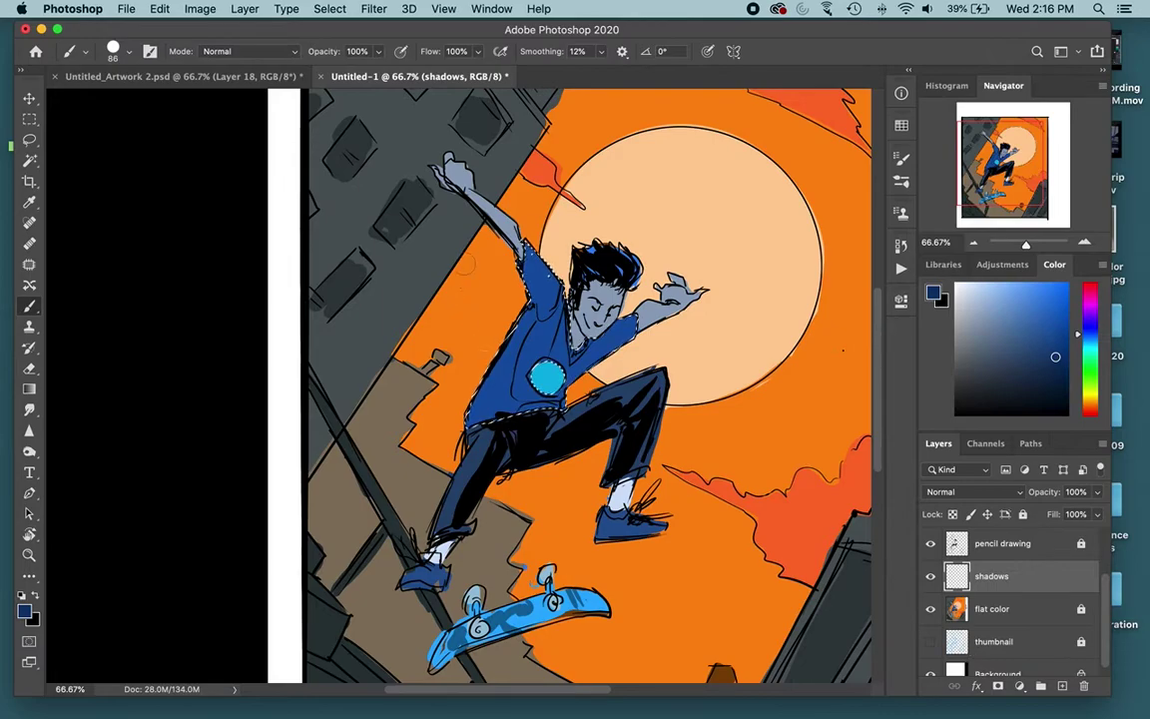
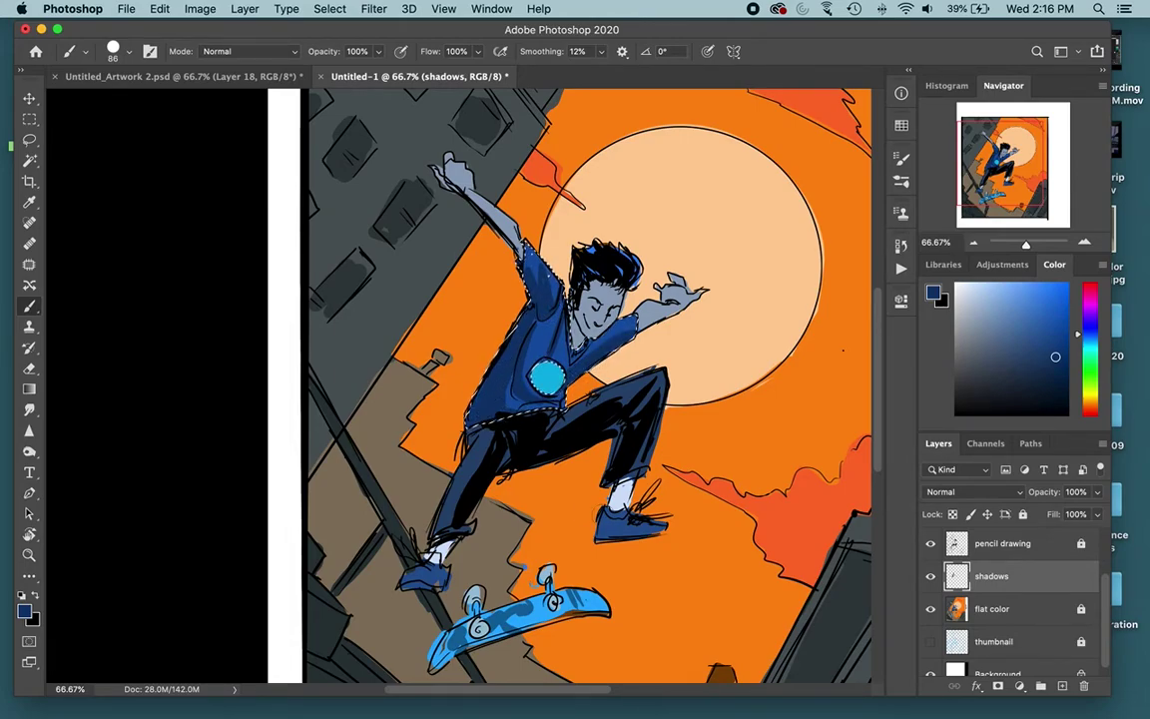
Deselect the shirt, select the skater's skin areas from the flat color layer with the Magic Wand, and make the shadows layer active.
key(cmd+d)
click(1000, 611)
key(w)
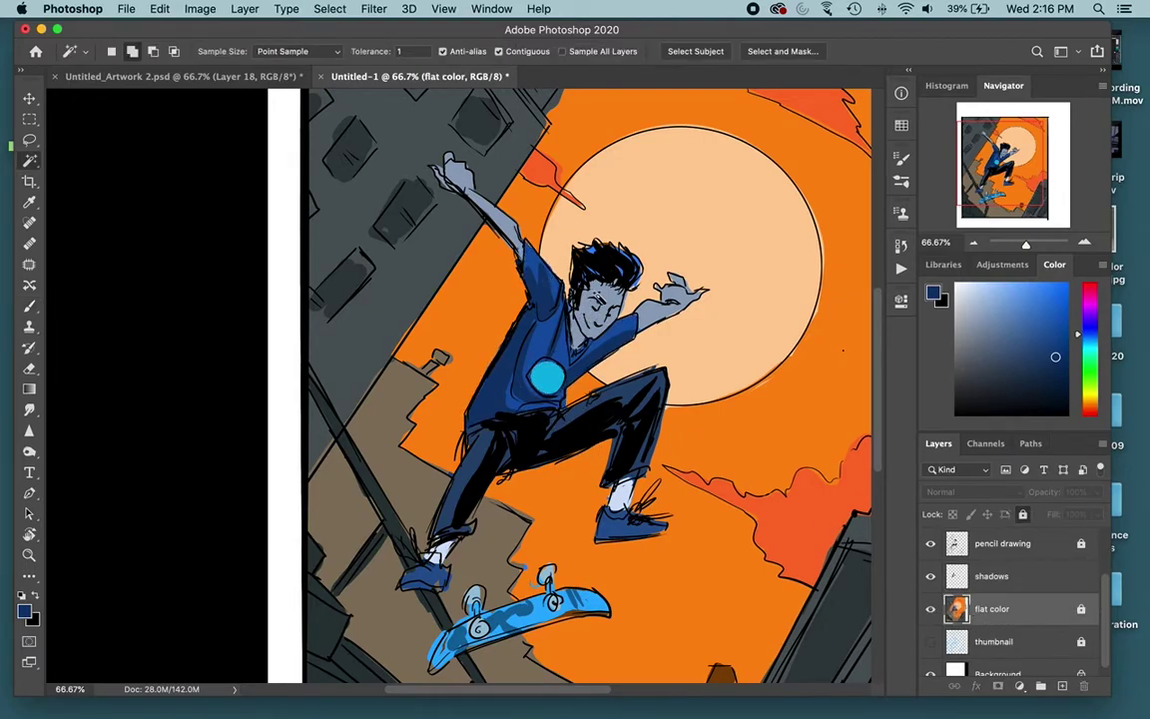
click(469, 200)
click(983, 576)
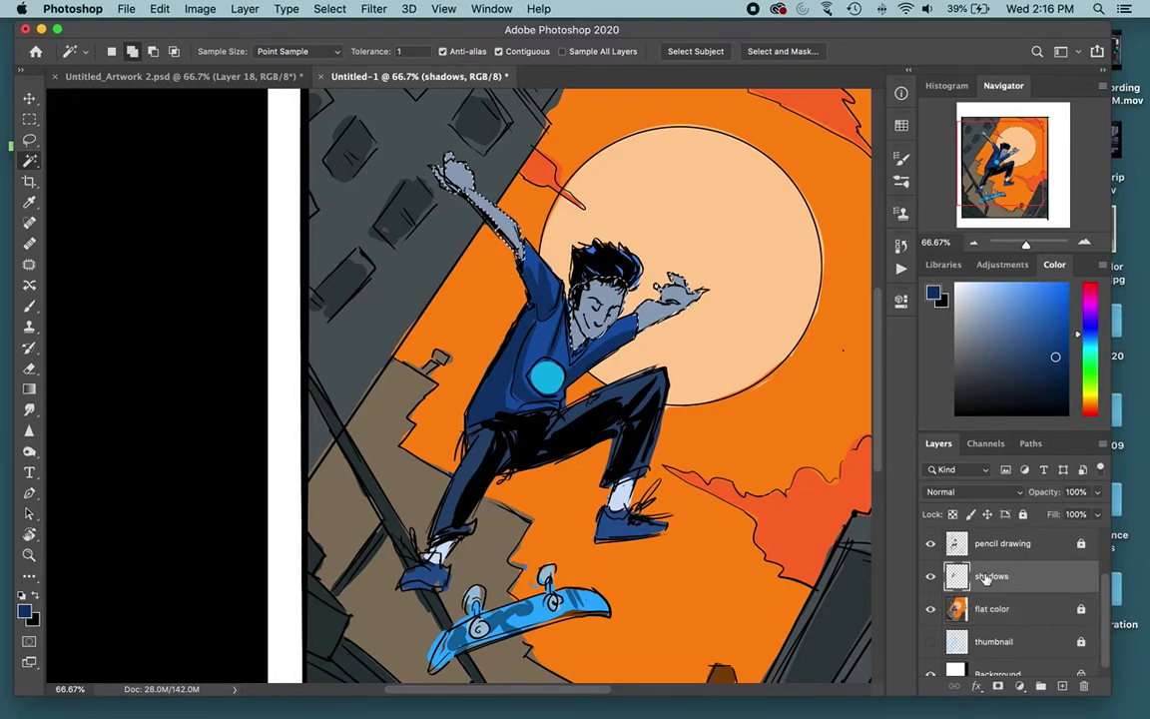
Paint shadows on the face, arms and hands with a darker gray-blue based on the sampled skin color, and deselect.
key(b)
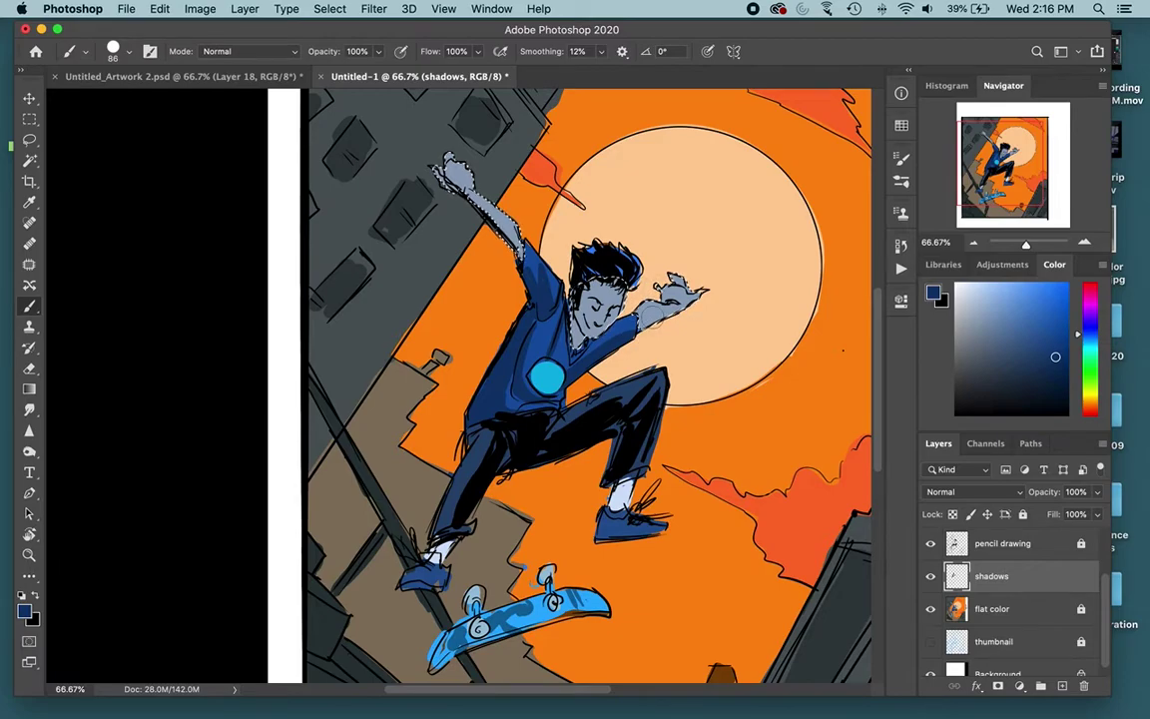
alt+click(655, 311)
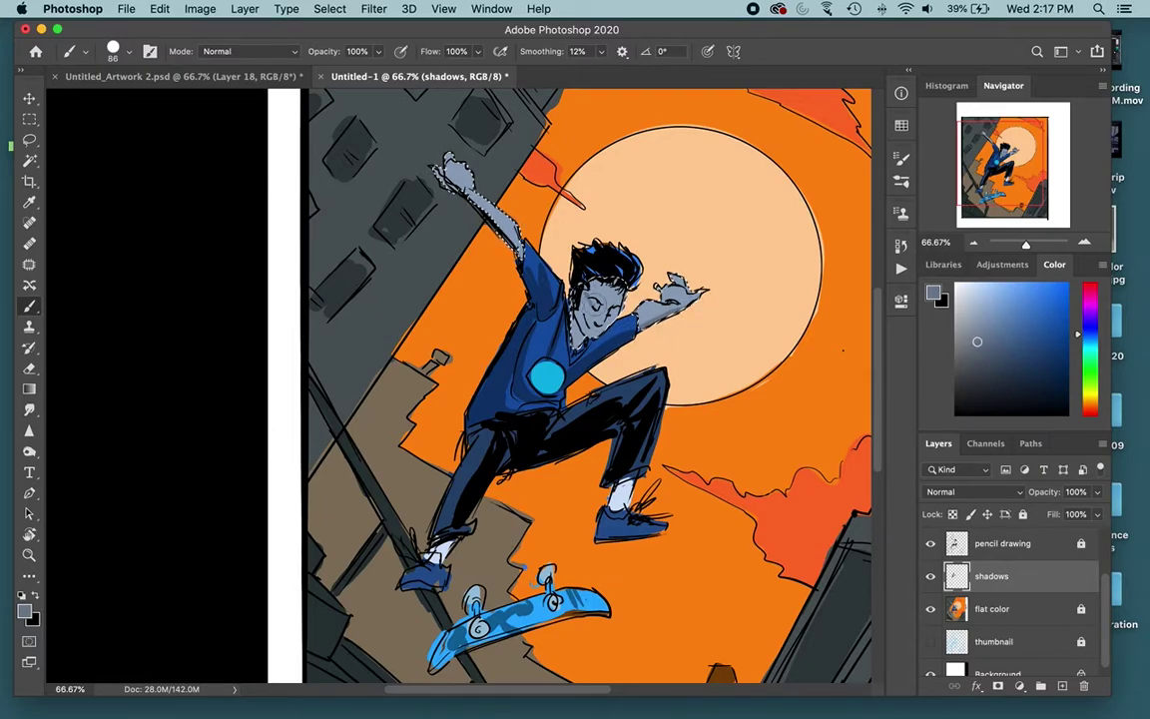
key(super+z)
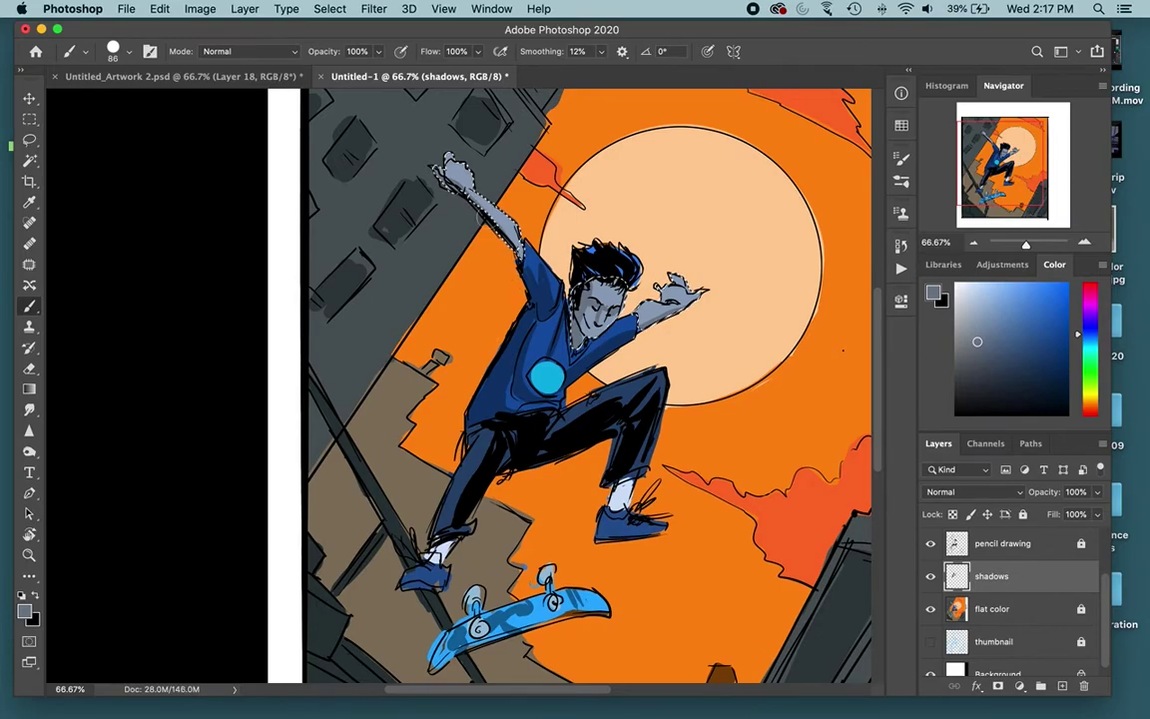
key(super+d)
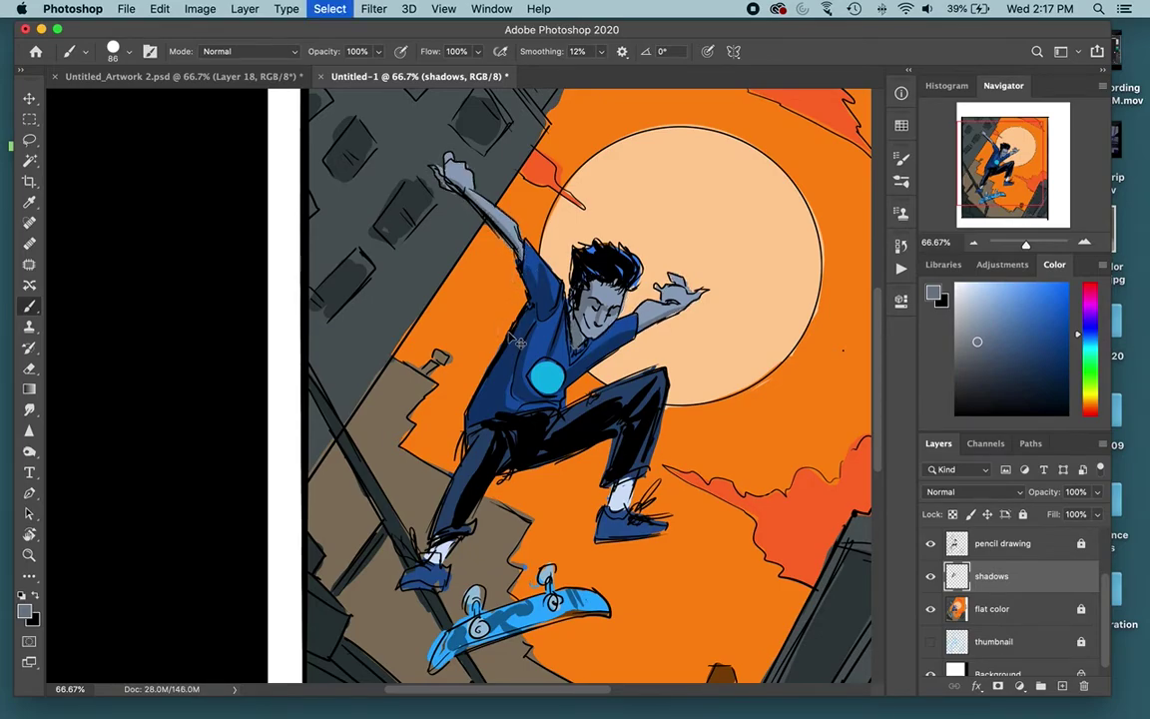
Select the skater's pants from the flat color layer with the Magic Wand, and make the shadows layer active.
drag(997, 191, 992, 213)
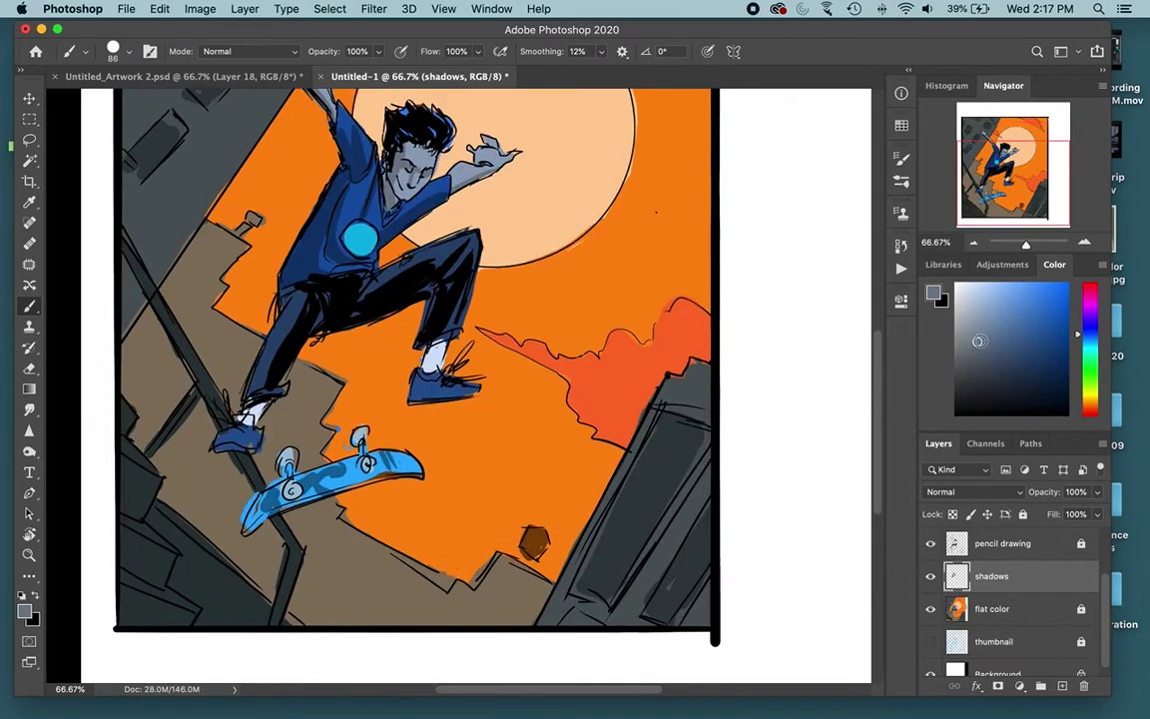
click(988, 603)
key(w)
key(super+shift+d)
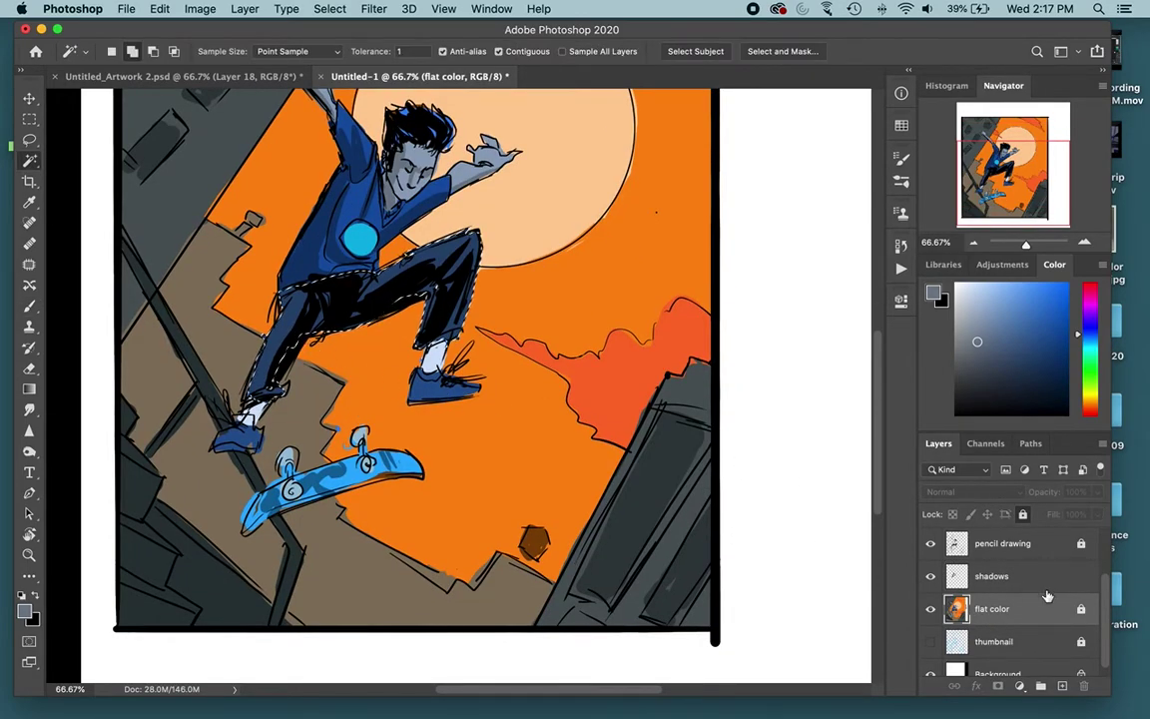
click(1037, 578)
Brush shadows along both pant legs with a darker shade of their sampled navy blue, and clear the selection.
key(b)
alt+click(289, 315)
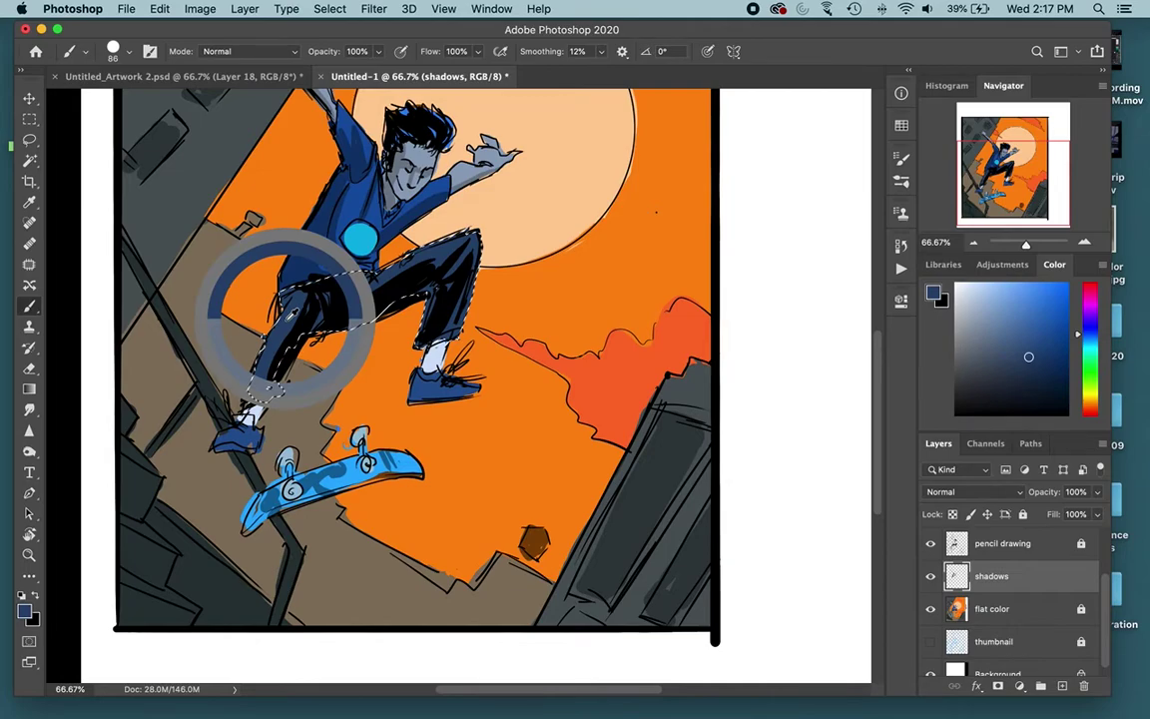
click(1035, 369)
drag(299, 305, 263, 386)
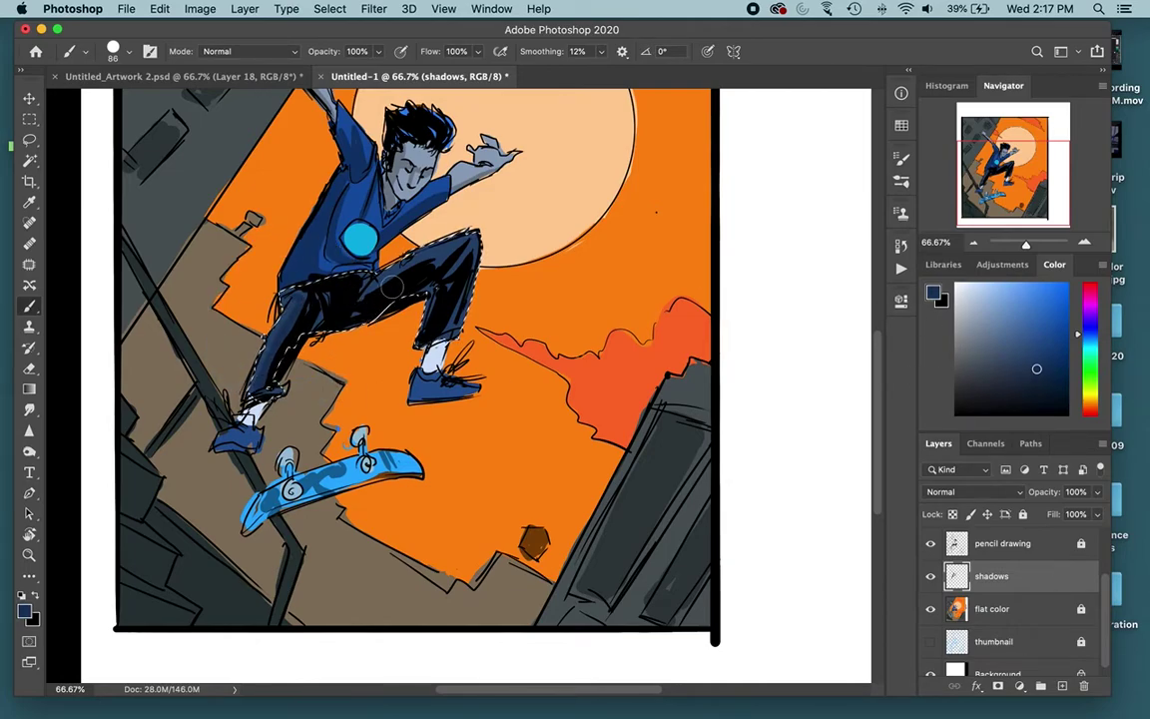
drag(456, 259, 430, 290)
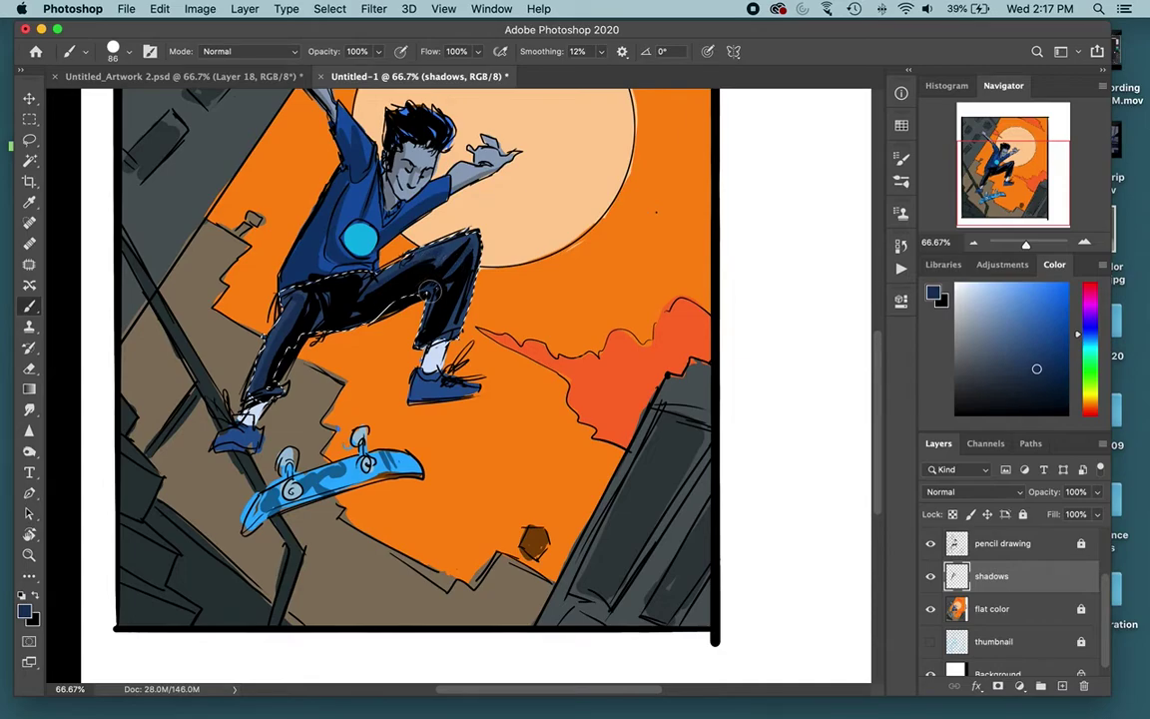
key(super+d)
Paint light gray-blue shadows on the socks and darker blue shadows on the shoes, working from their sampled colors.
alt+click(430, 353)
click(969, 294)
click(969, 308)
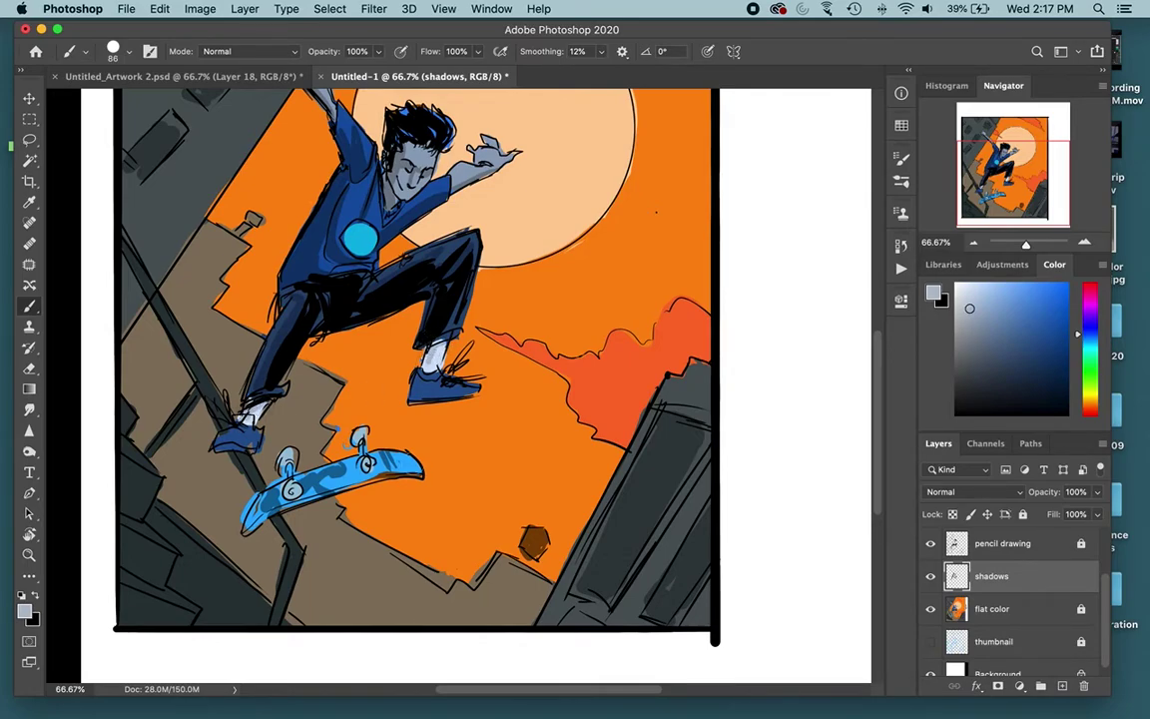
alt+click(383, 347)
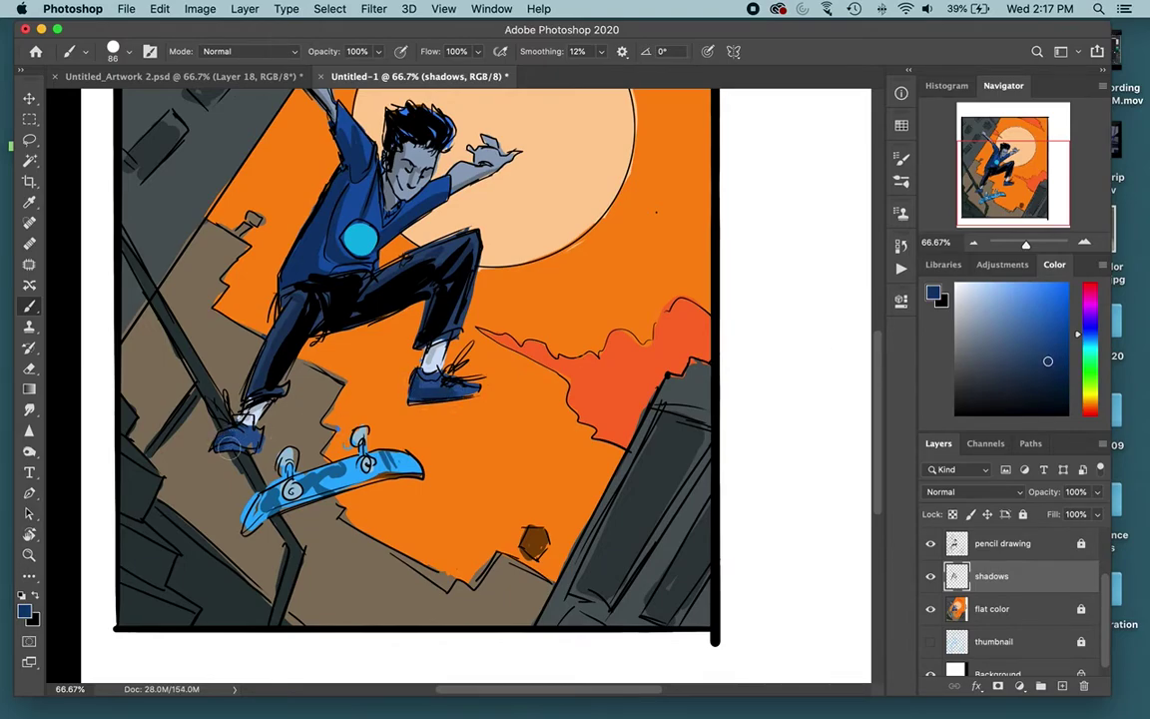
drag(229, 437, 246, 448)
Select the dark foreground rooftops and railing from the flat color layer with the Magic Wand, and make the shadows layer active.
key(ctrl+minus)
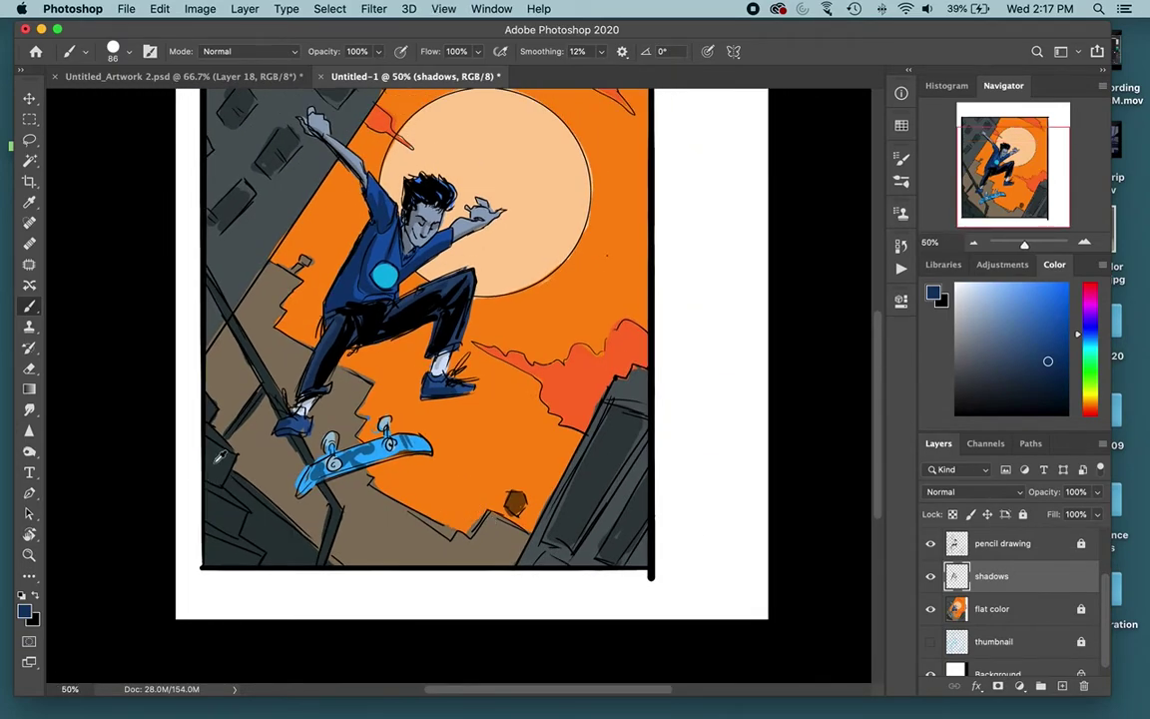
click(998, 608)
key(w)
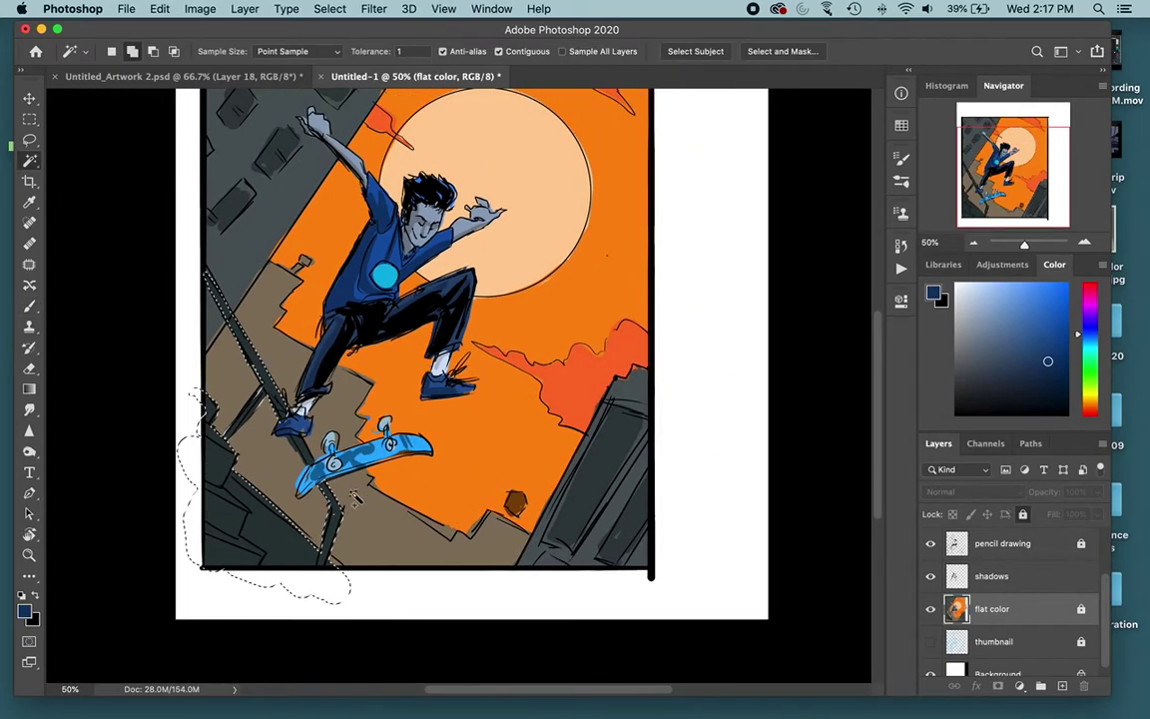
click(1003, 576)
Paint near-black shadows over the selected foreground rooftops and railing with the Brush tool, and deselect.
key(b)
click(985, 387)
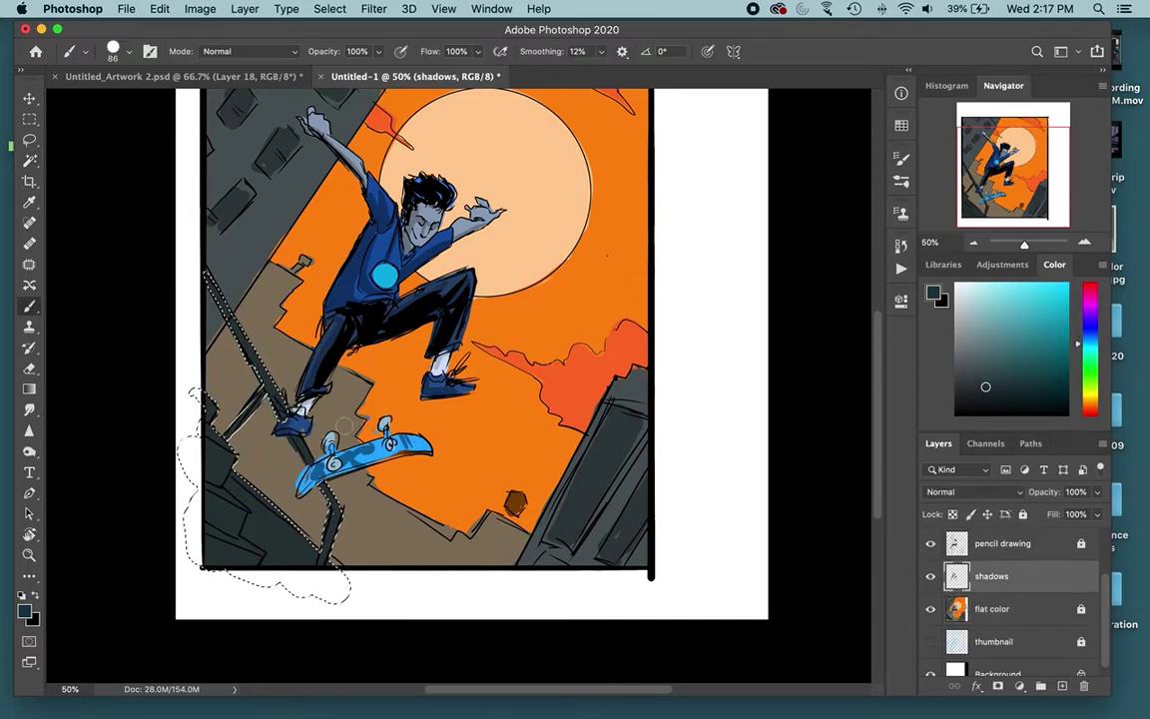
click(989, 393)
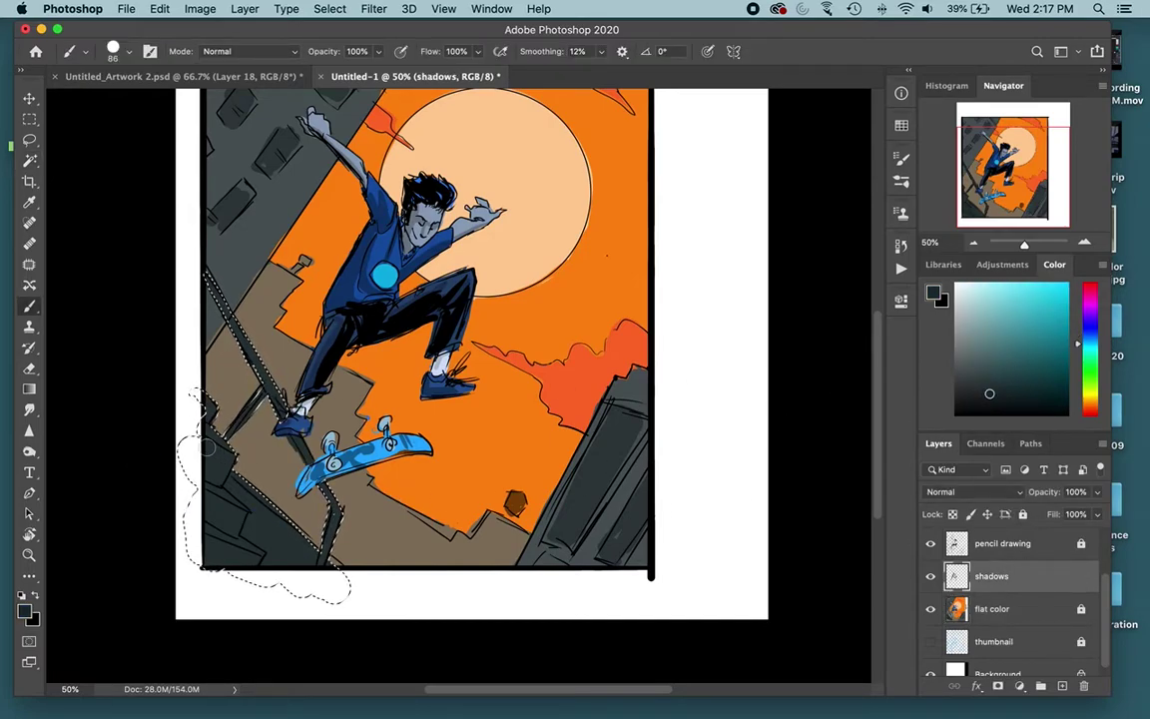
click(992, 402)
mouse_move(224, 458)
mouse_down()
mouse_move(222, 521)
mouse_move(205, 496)
mouse_move(233, 513)
mouse_move(221, 541)
mouse_up()
mouse_move(235, 304)
mouse_down()
mouse_move(208, 290)
mouse_move(292, 427)
mouse_up()
mouse_move(317, 492)
mouse_down()
mouse_move(298, 471)
mouse_move(284, 517)
mouse_up()
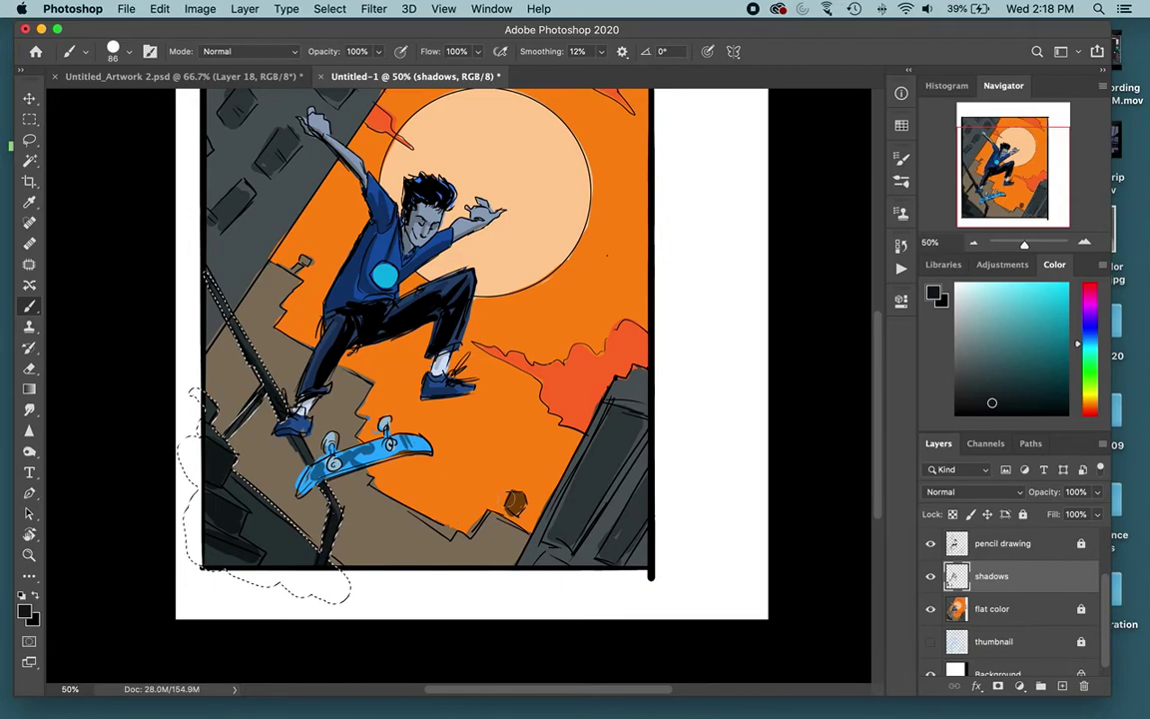
key(super+d)
Select the red-orange clouds from the flat color layer with the Magic Wand, and make the shadows layer active.
click(1008, 608)
key(w)
click(592, 404)
scroll(579, 379, up, 3)
click(592, 160)
key(super+z)
click(569, 176)
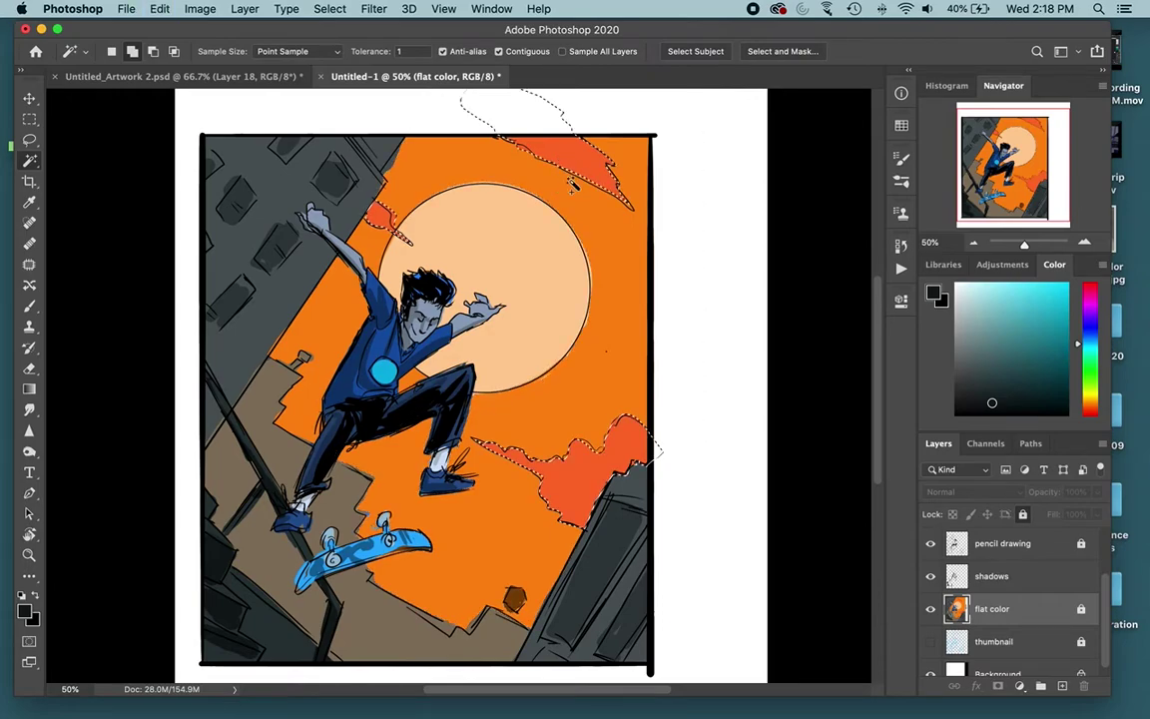
click(998, 576)
Undo a first dark rust stroke on the clouds, shade them with a slightly darker red-orange instead, and deselect.
key(b)
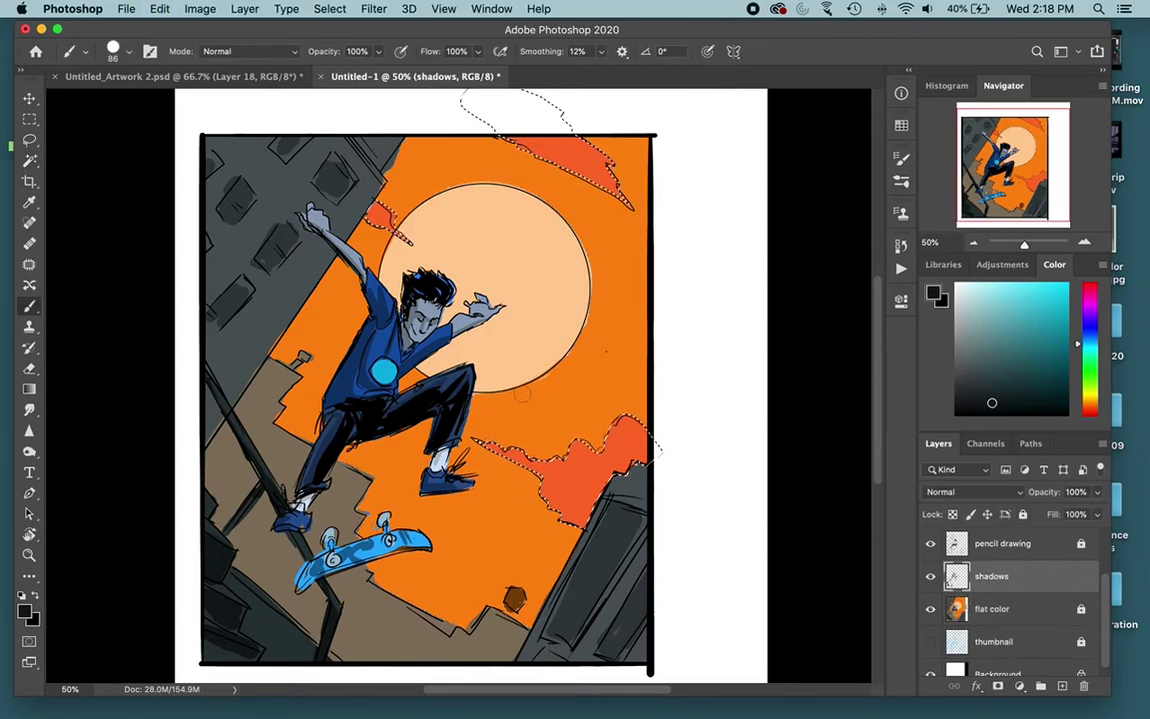
alt+click(588, 465)
mouse_move(507, 452)
mouse_down()
mouse_move(550, 478)
mouse_move(584, 521)
mouse_up()
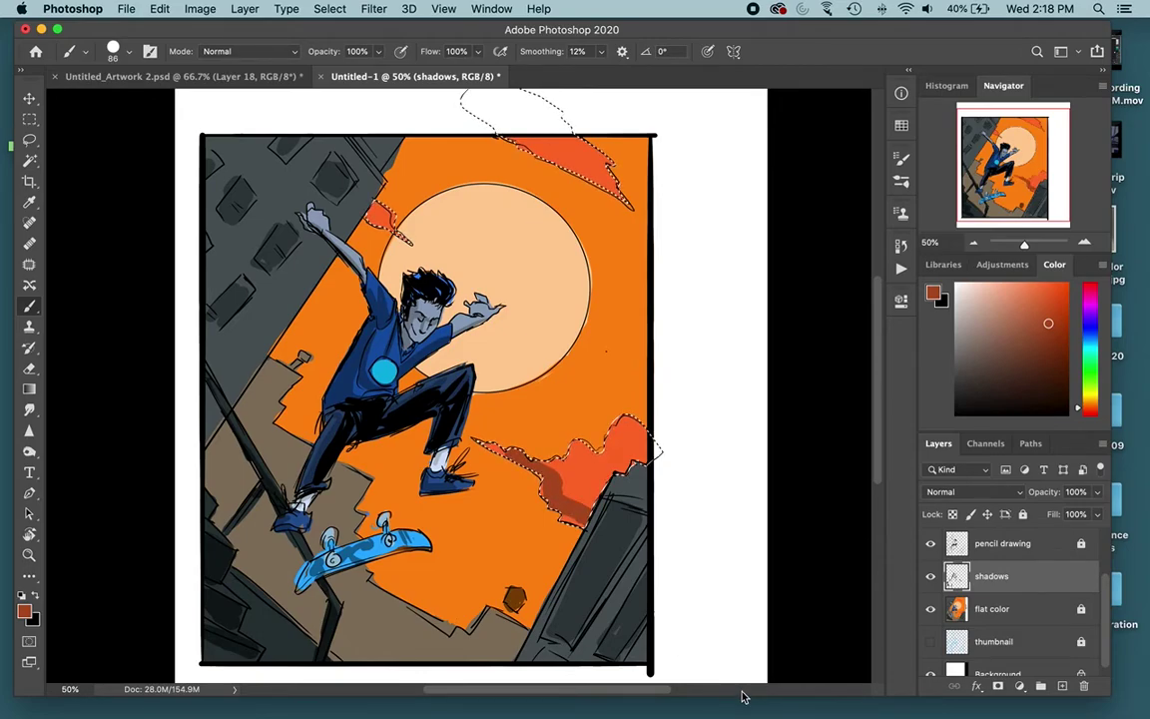
key(super+z)
click(1051, 282)
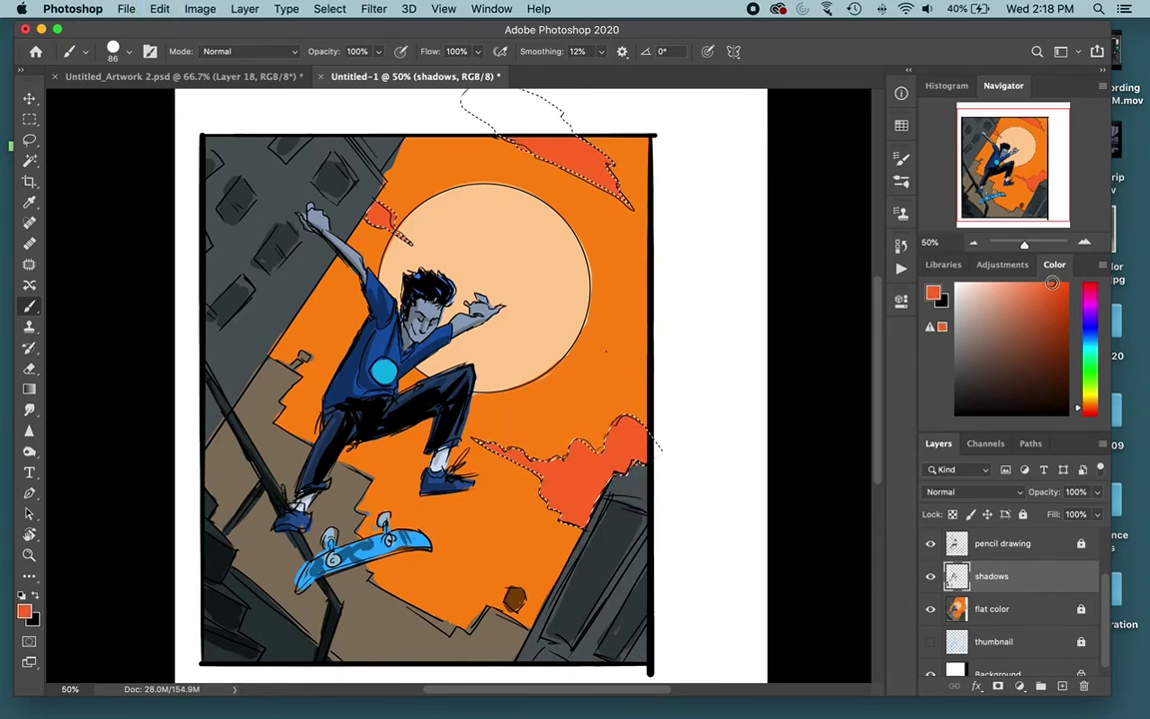
click(1053, 290)
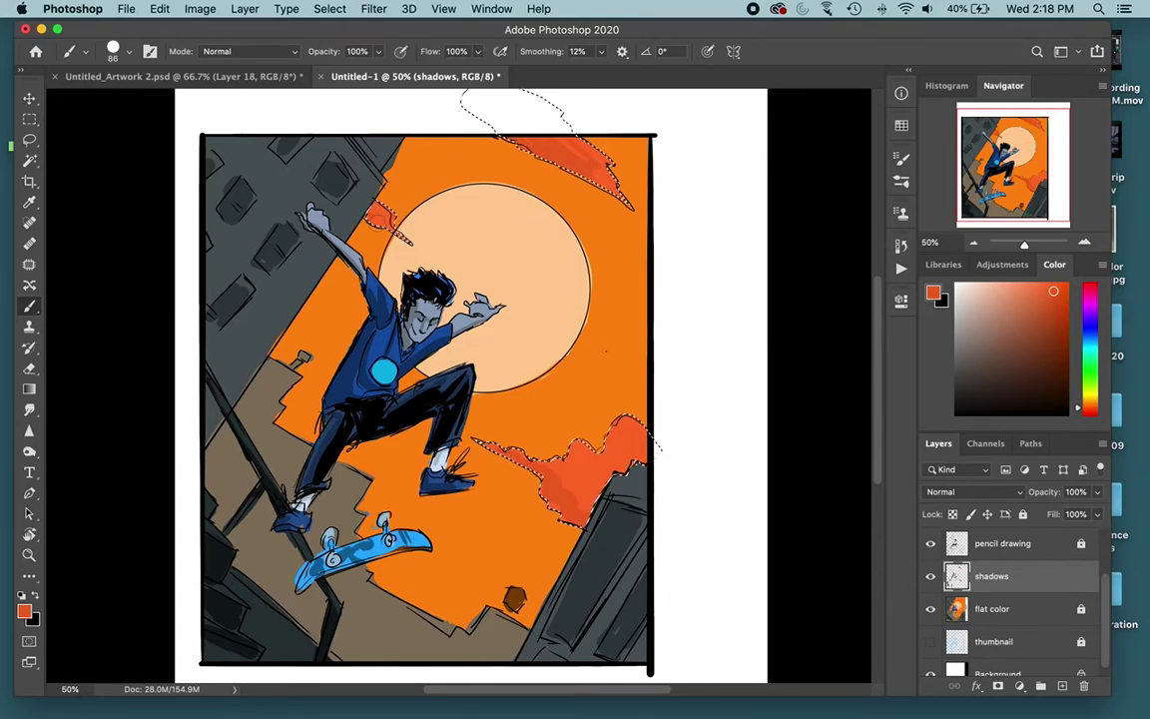
key(super+d)
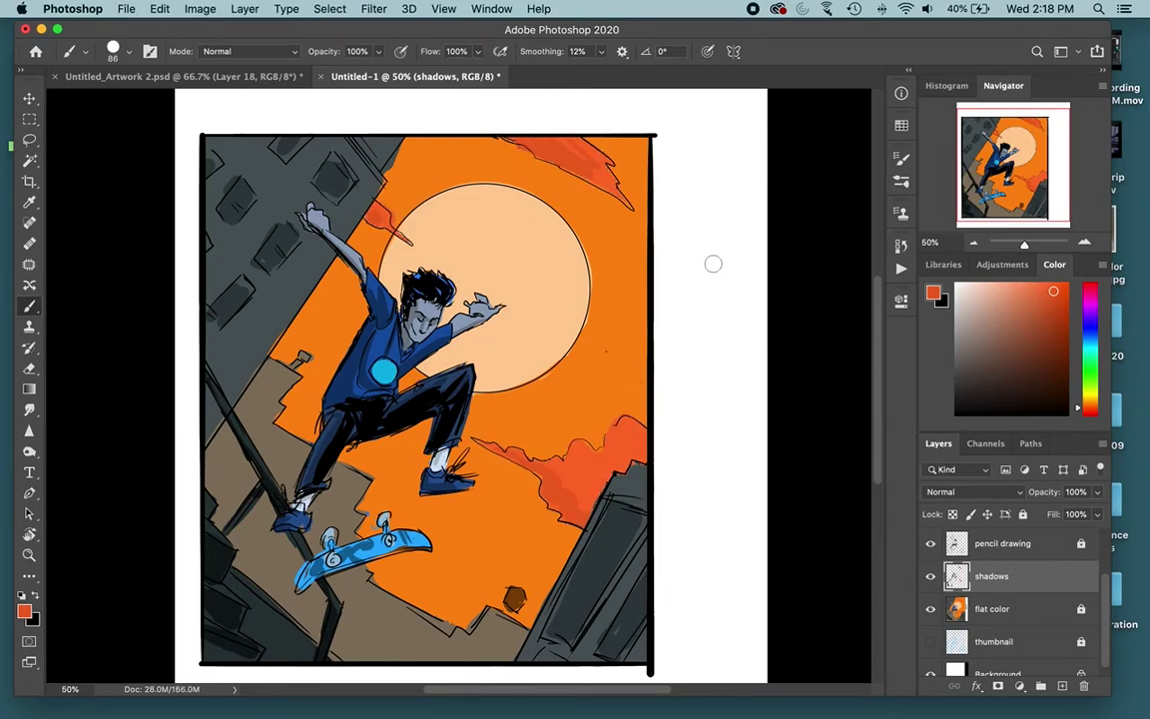
Turn off Contiguous for the Magic Wand, select all the orange sky on the flat color layer, and make the shadows layer active.
drag(1006, 176, 987, 200)
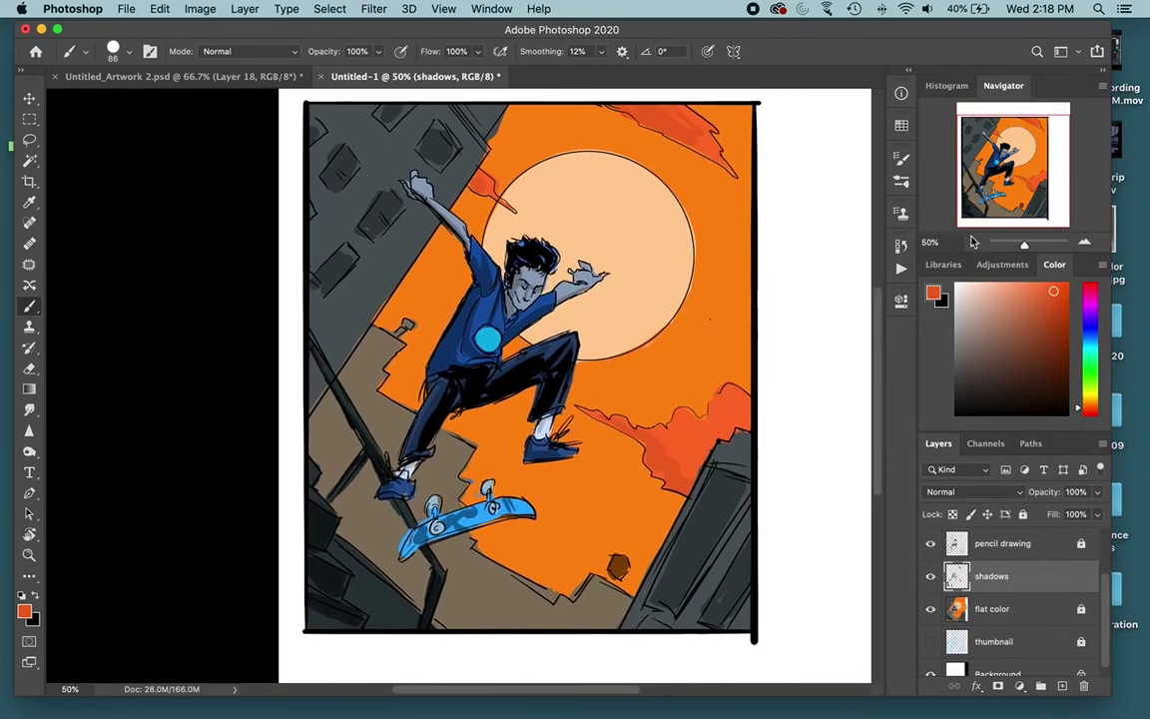
click(975, 244)
click(924, 607)
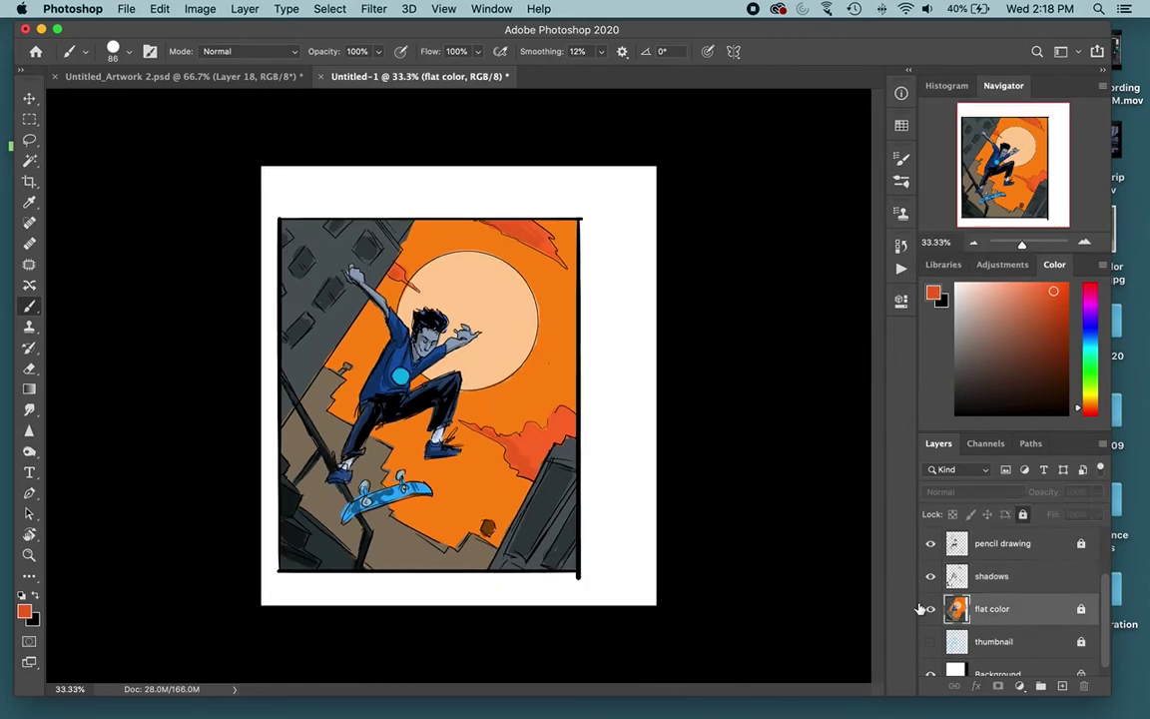
key(w)
click(513, 424)
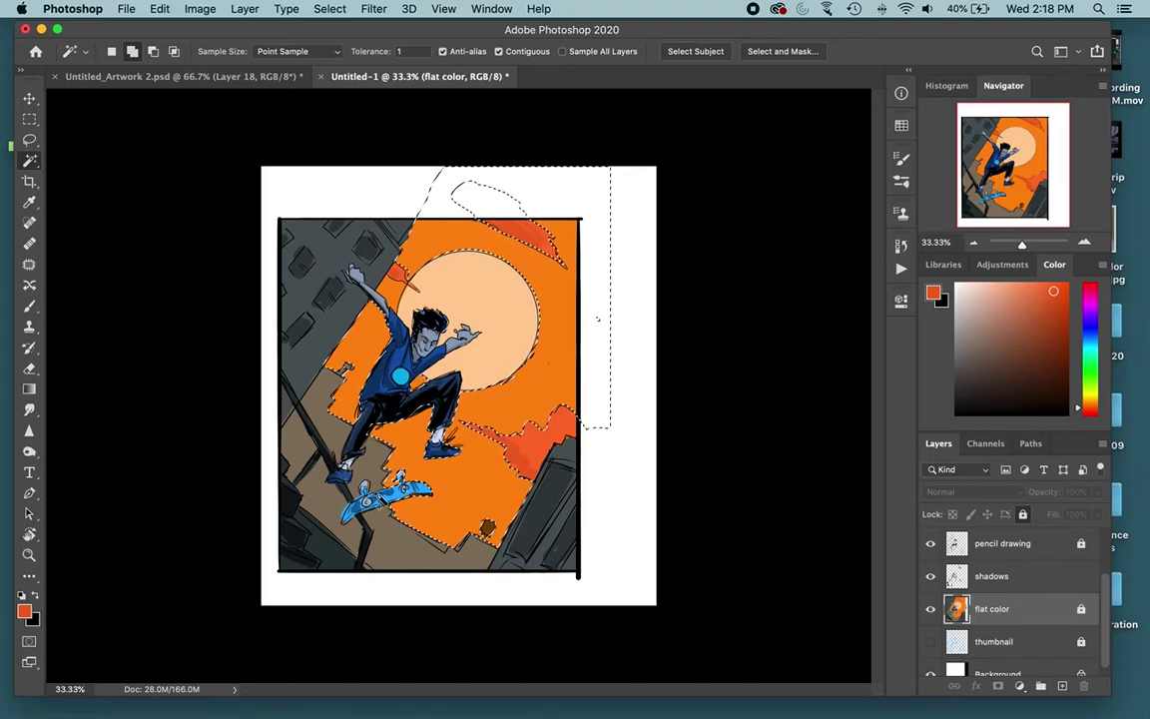
key(super+d)
click(498, 52)
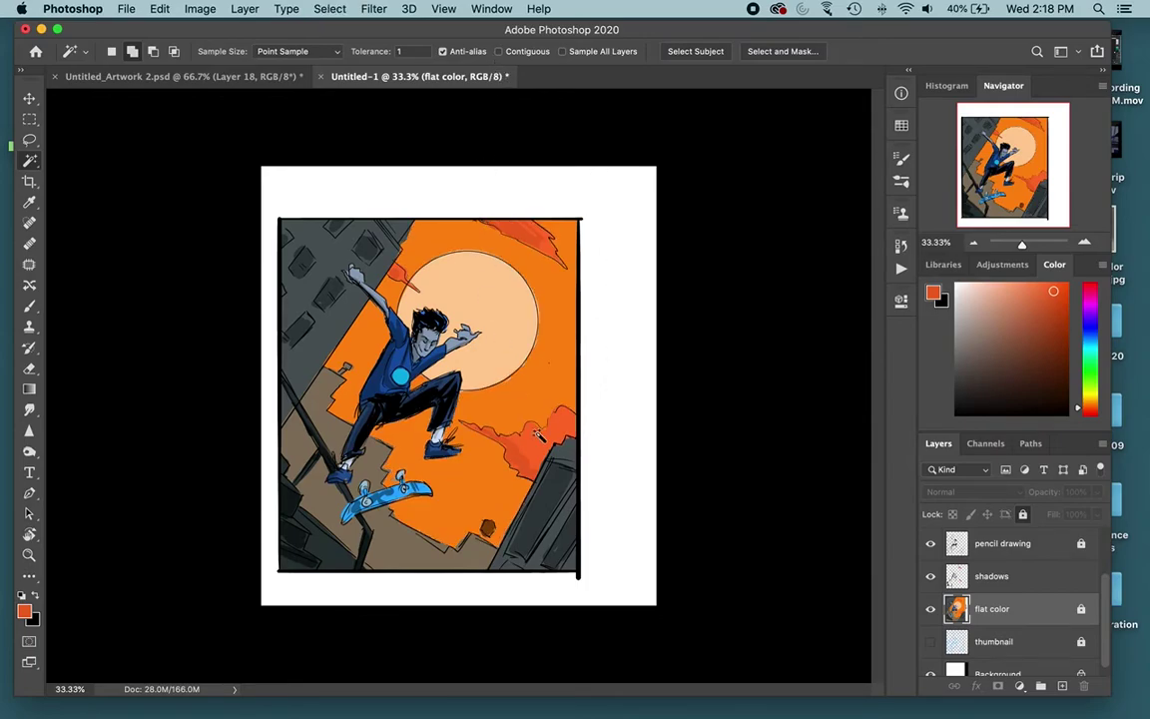
click(542, 378)
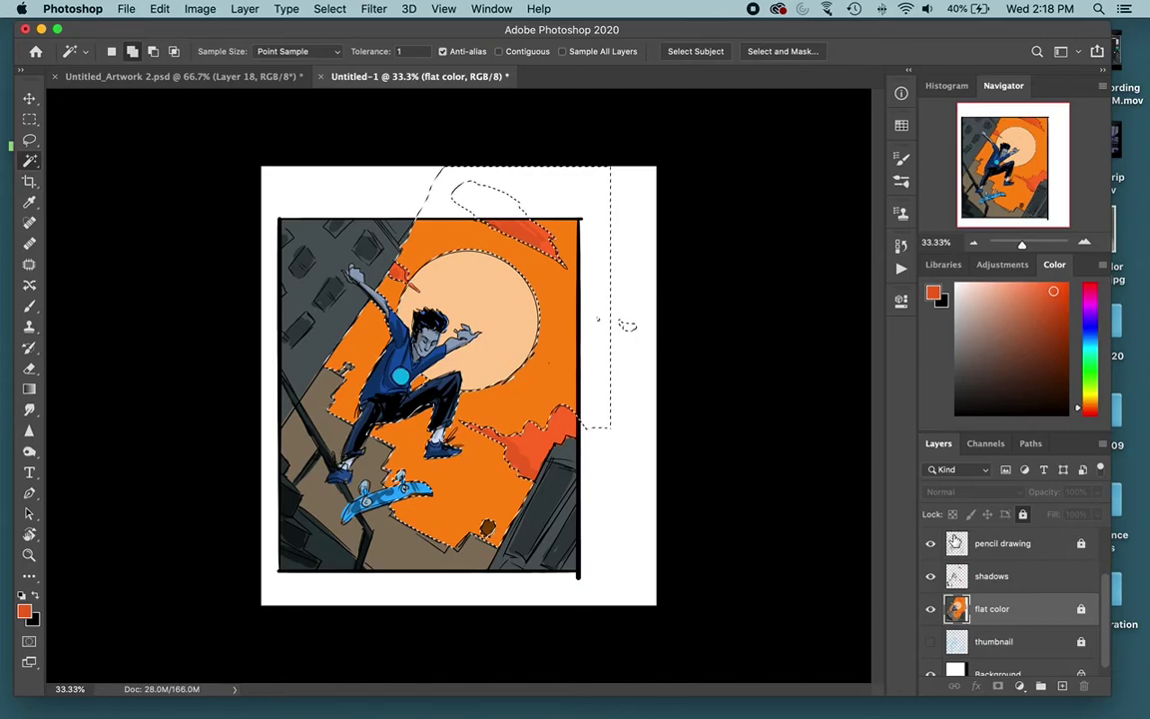
click(998, 579)
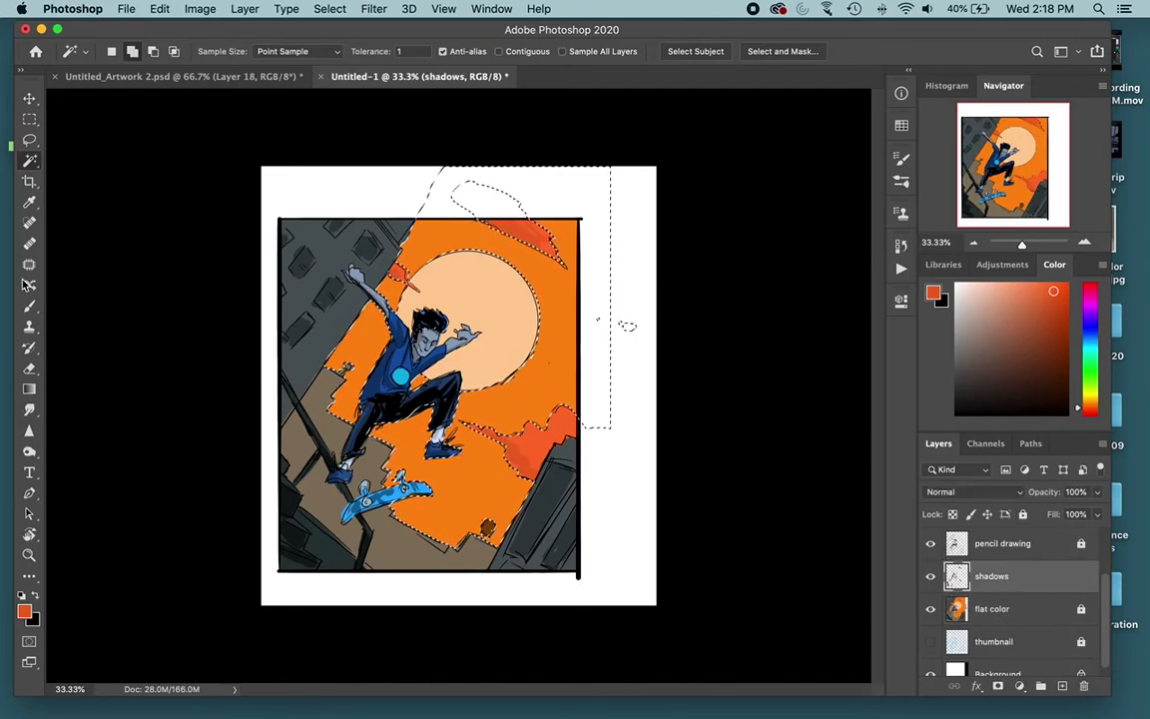
Set up the Gradient tool as a radial foreground-to-transparent gradient, with a pale cream tint of the sun's color as foreground.
click(36, 391)
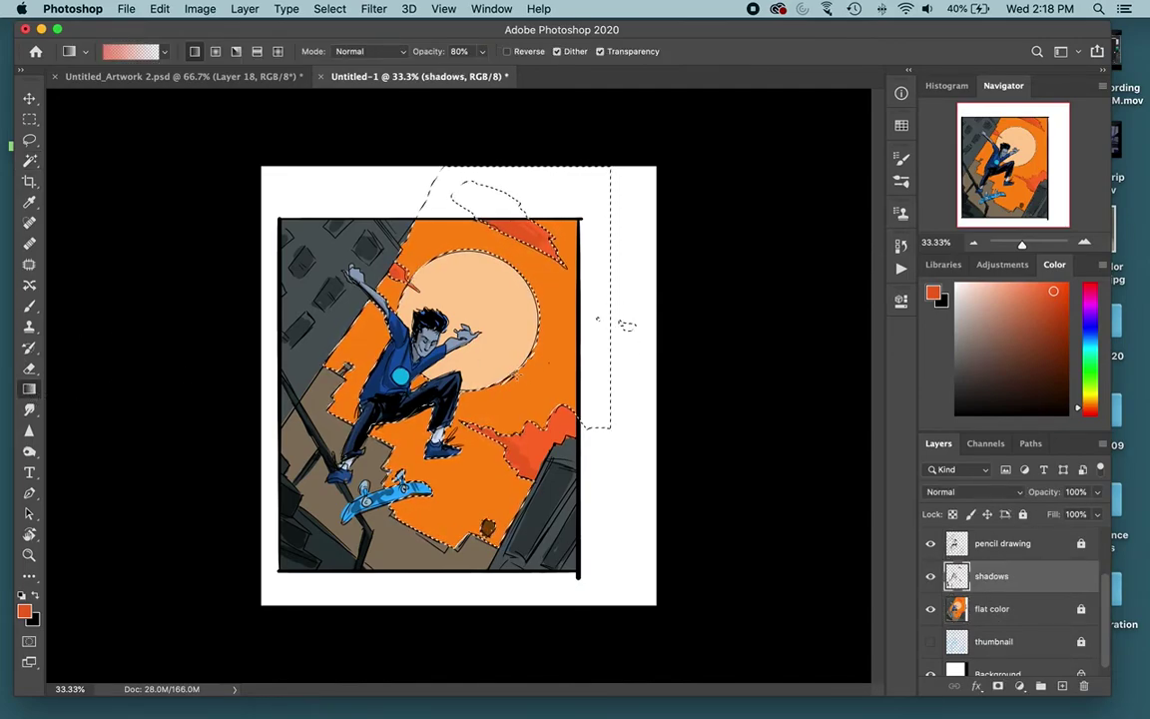
alt+click(537, 372)
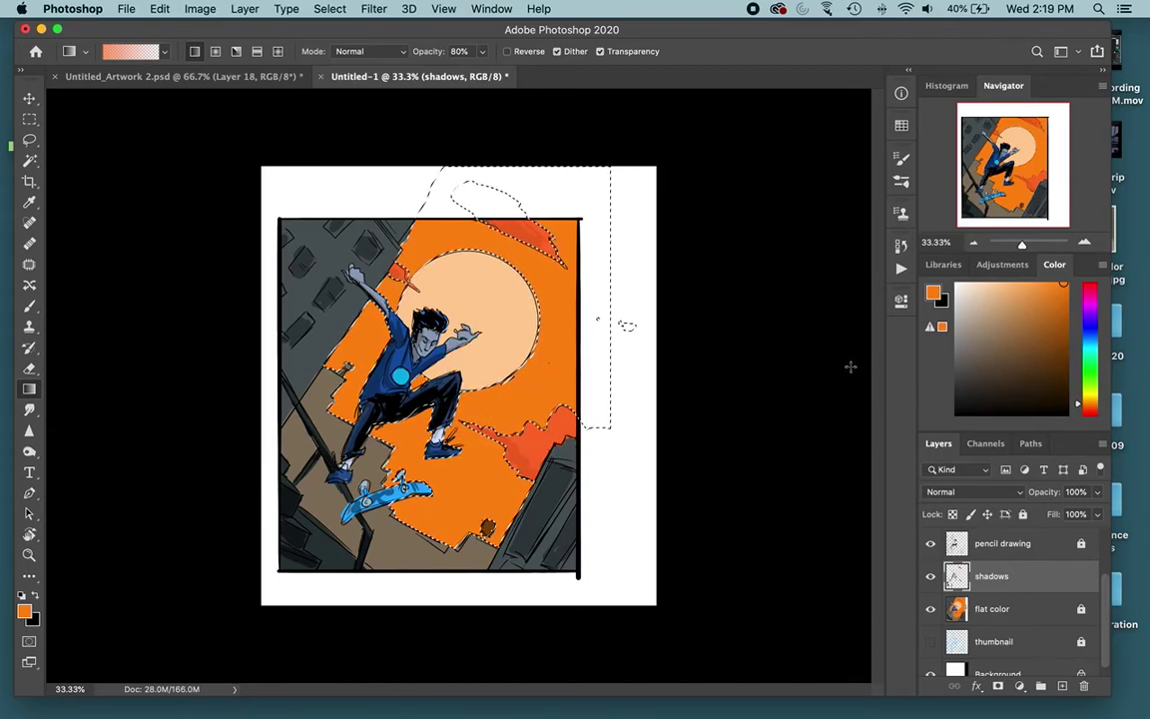
click(214, 52)
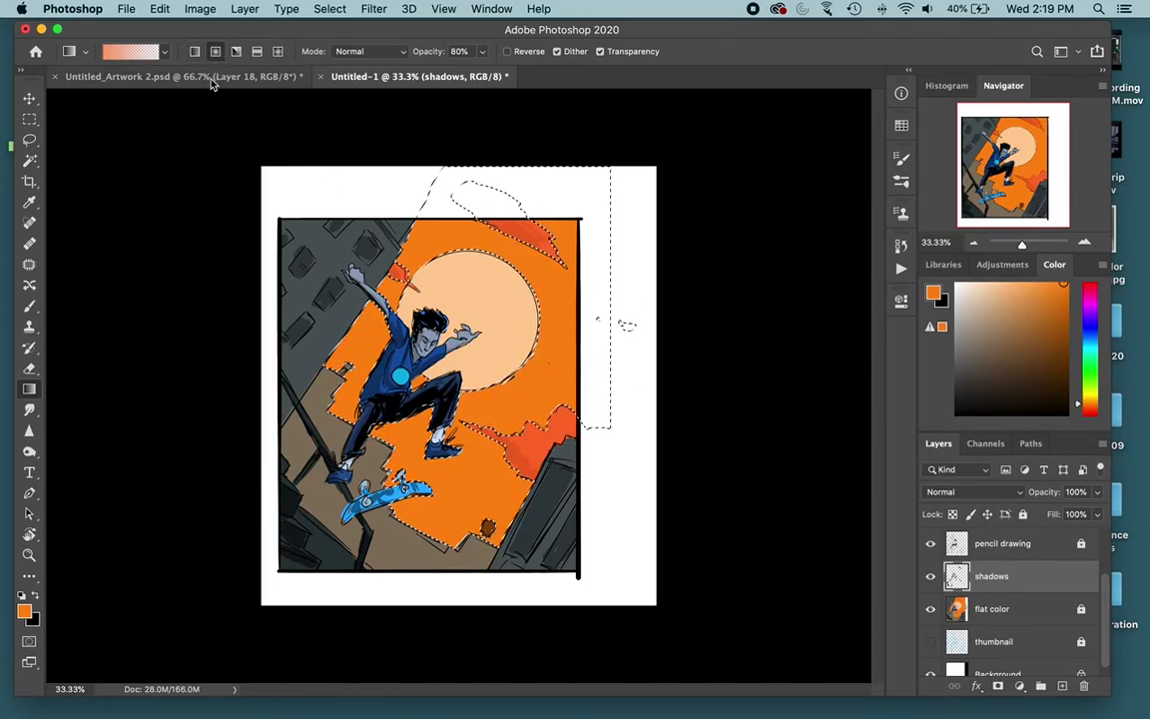
alt+click(507, 341)
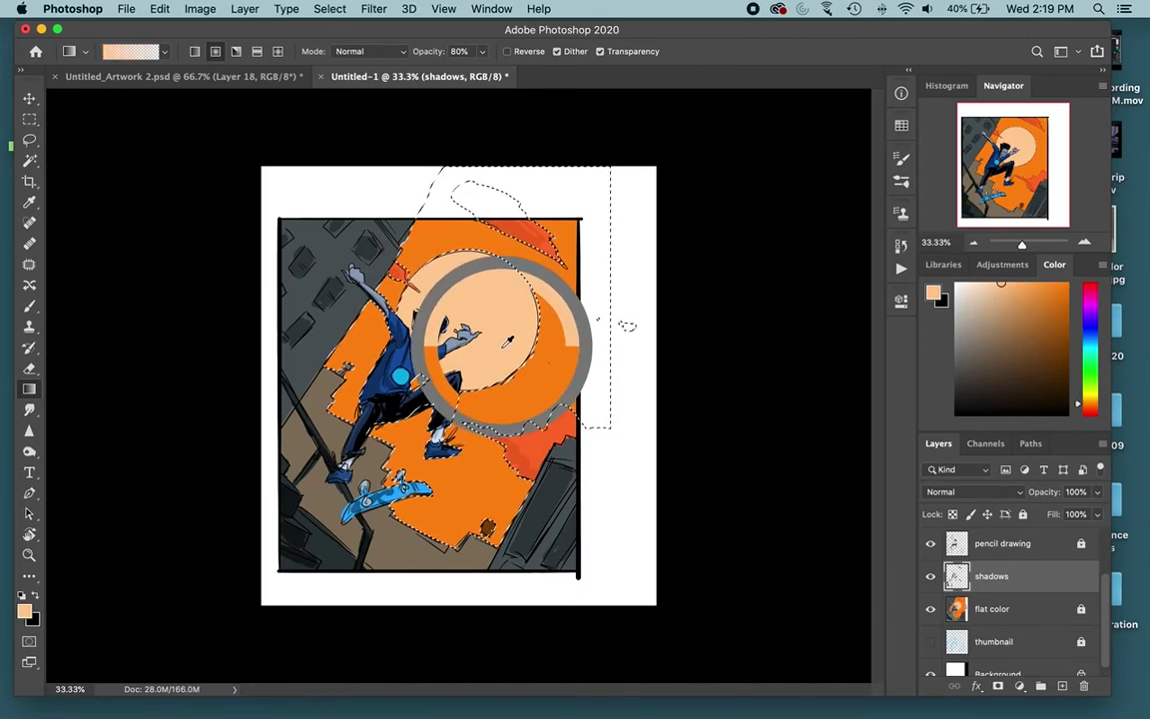
click(154, 55)
click(709, 221)
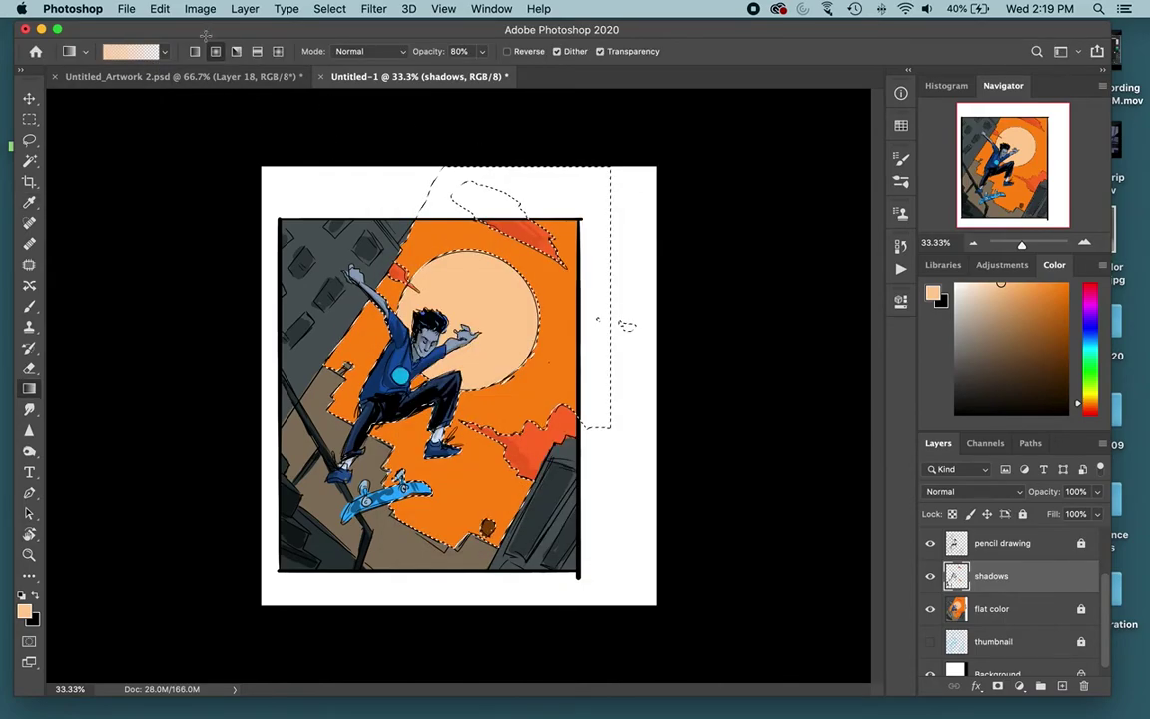
click(164, 52)
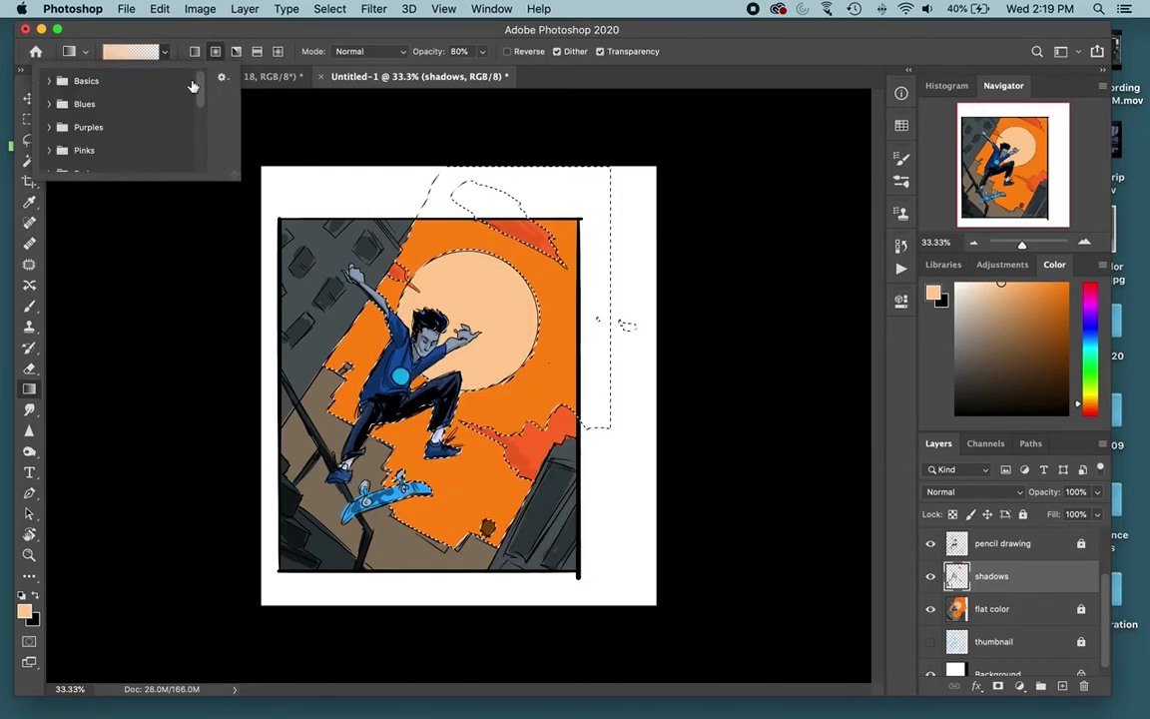
click(48, 81)
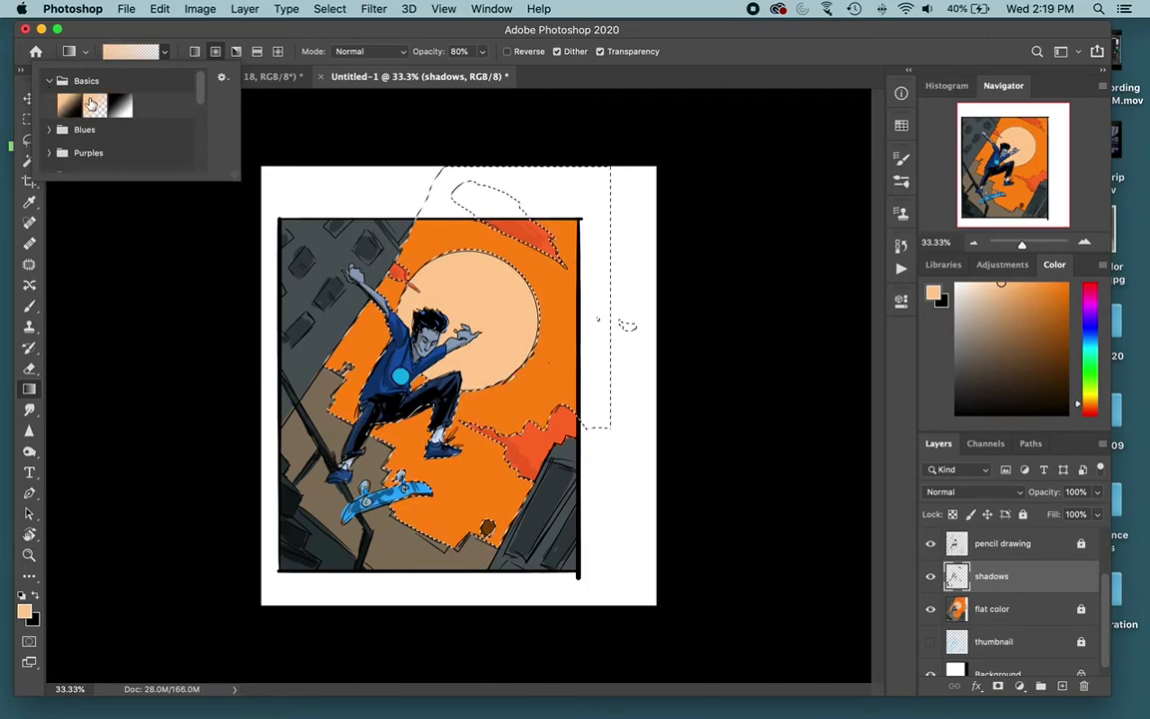
click(212, 31)
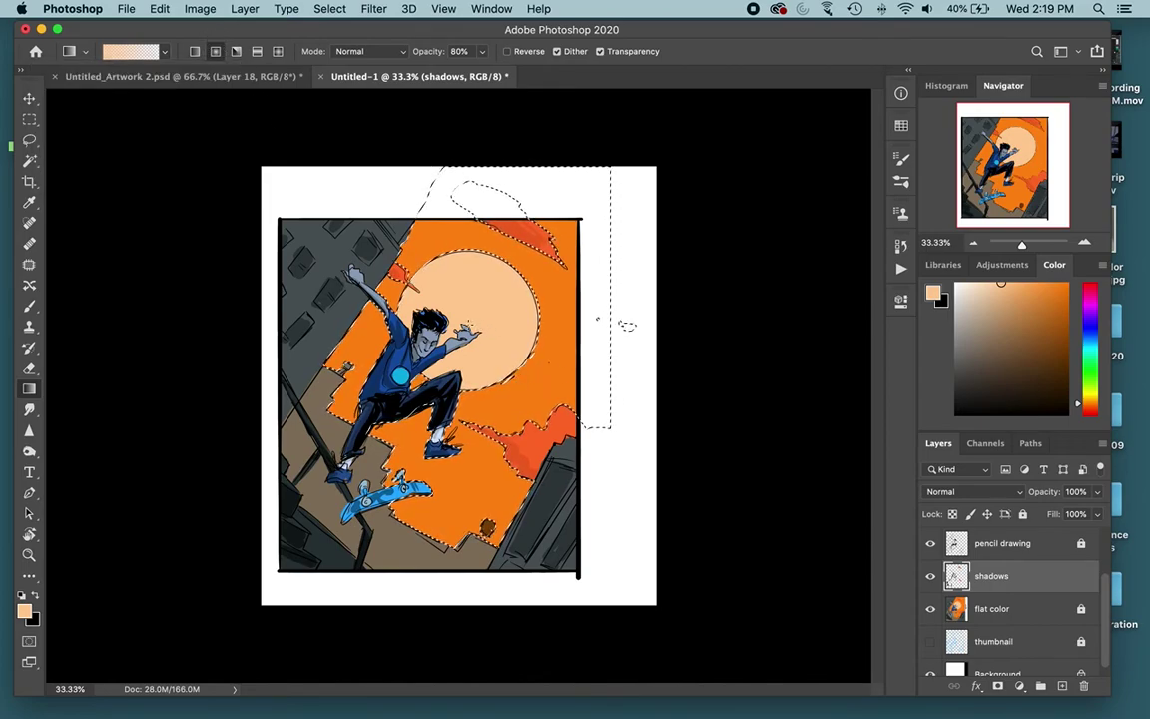
click(969, 284)
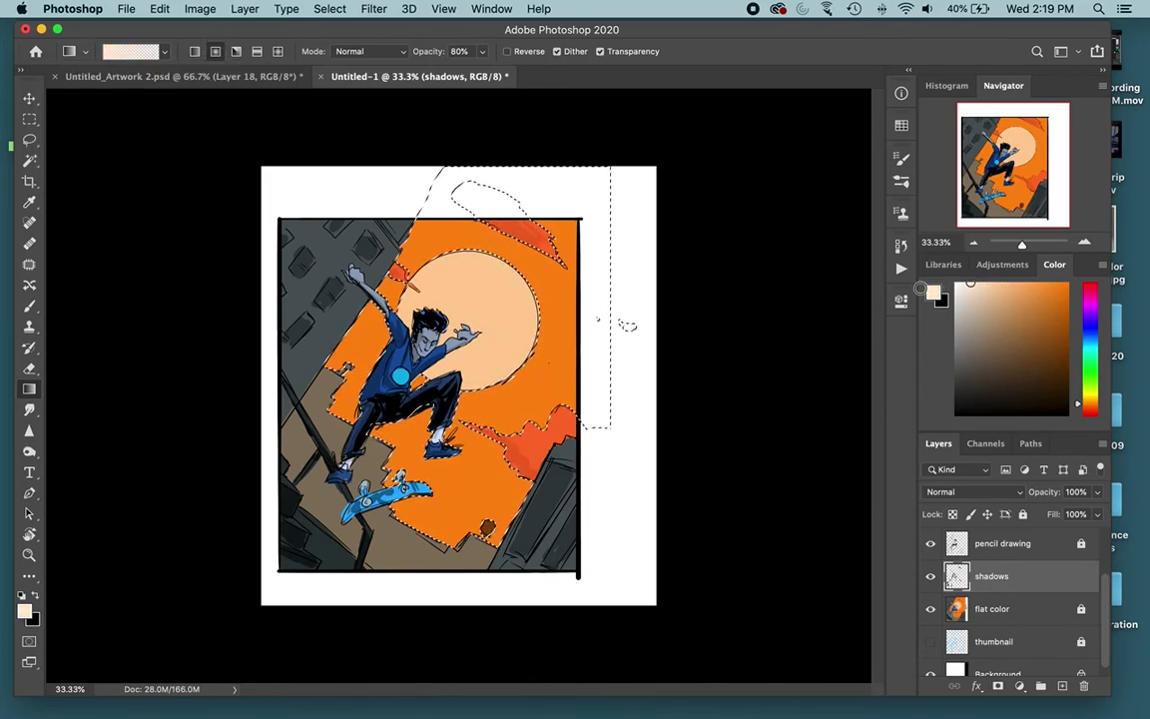
Try a radial glow over the selected sky at 80% opacity, and undo it.
drag(552, 477, 553, 481)
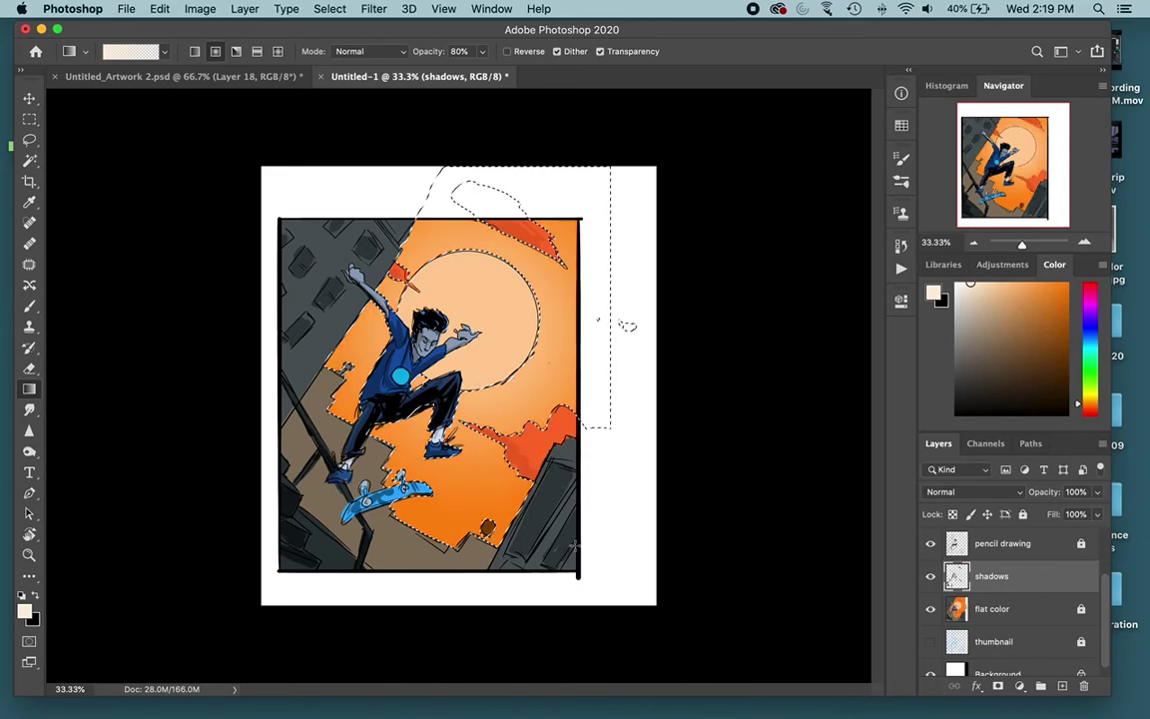
key(ctrl+z)
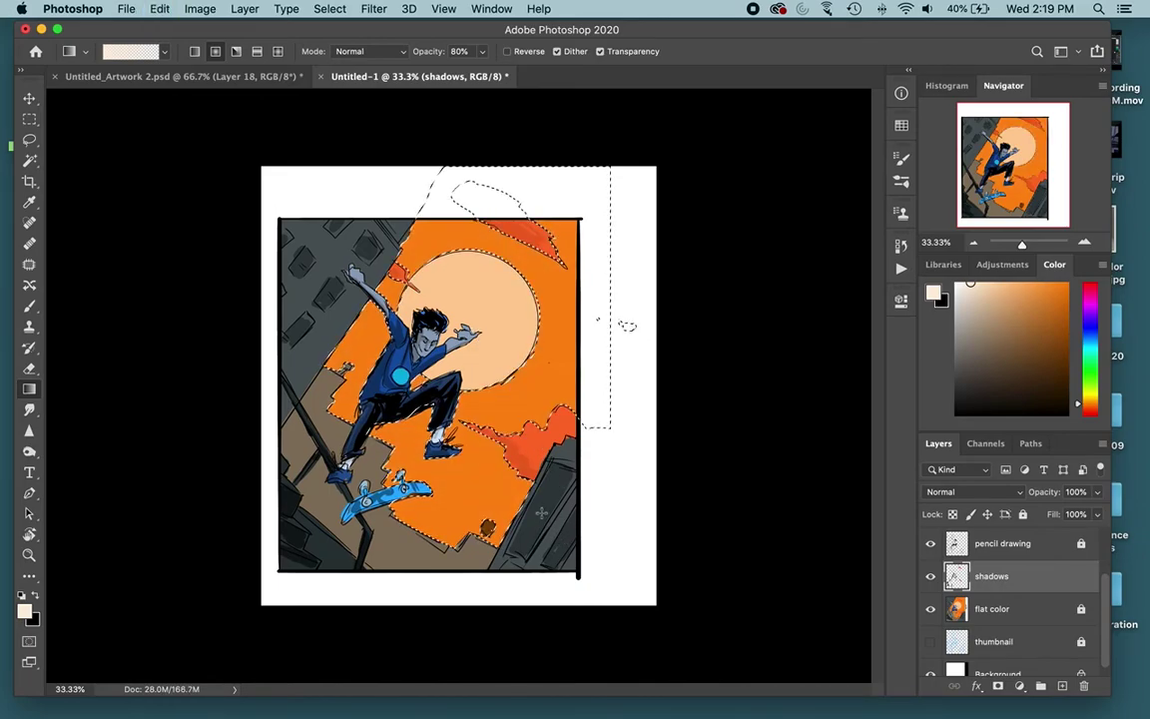
Lower the gradient's opacity to 24%, apply the radial glow outward from the sun's center across the selected sky, and deselect.
click(481, 51)
drag(469, 74, 445, 75)
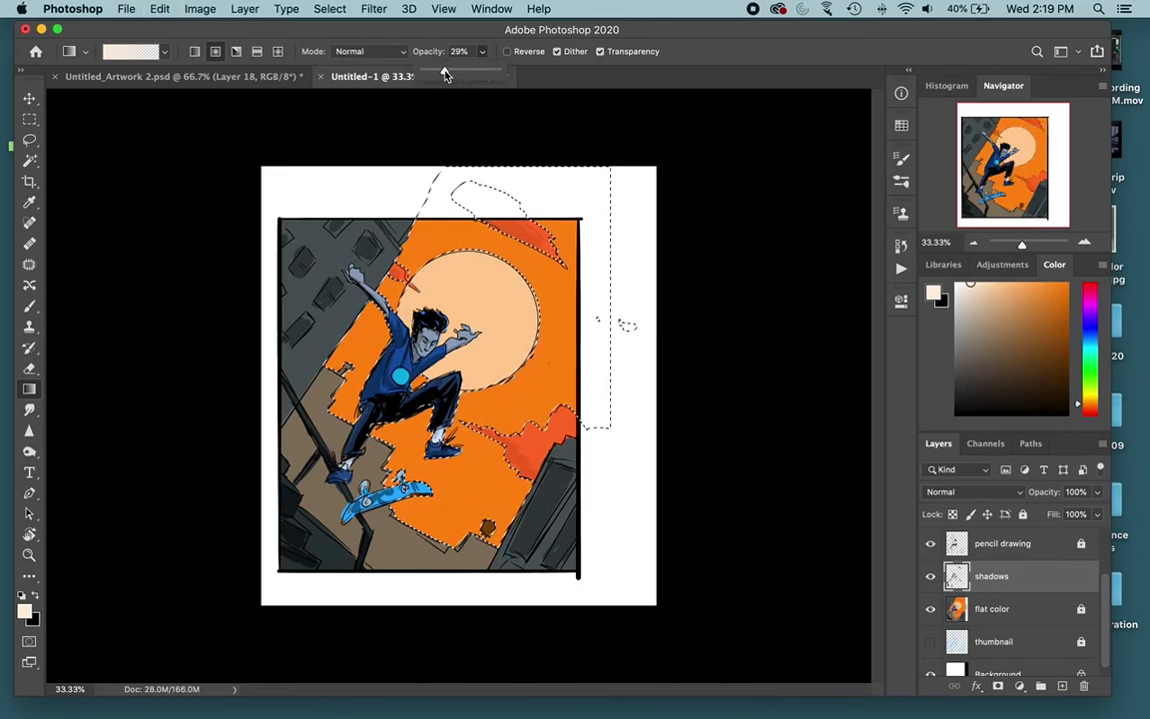
drag(469, 334, 504, 643)
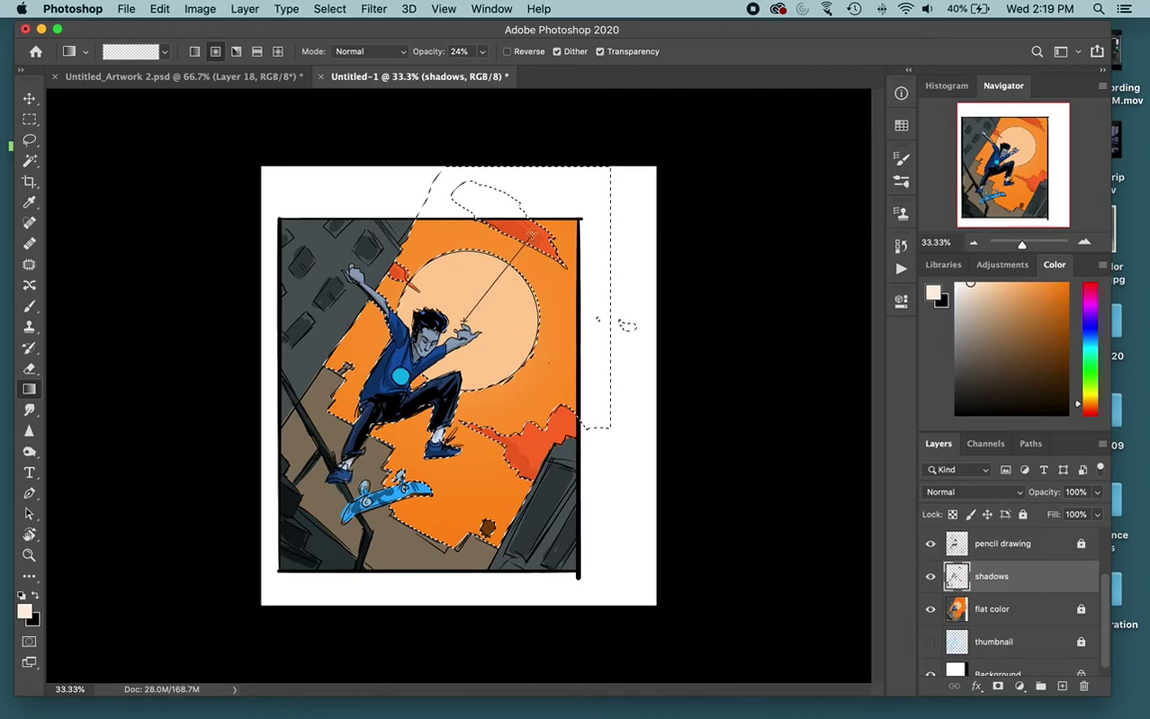
key(super+d)
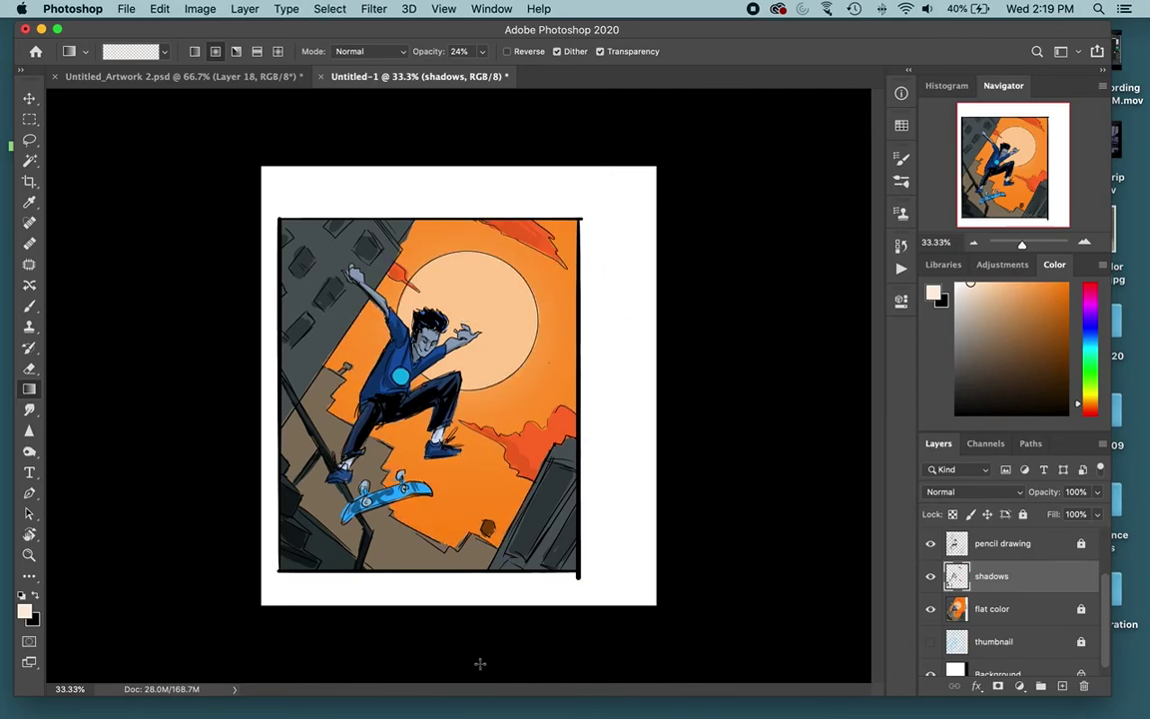